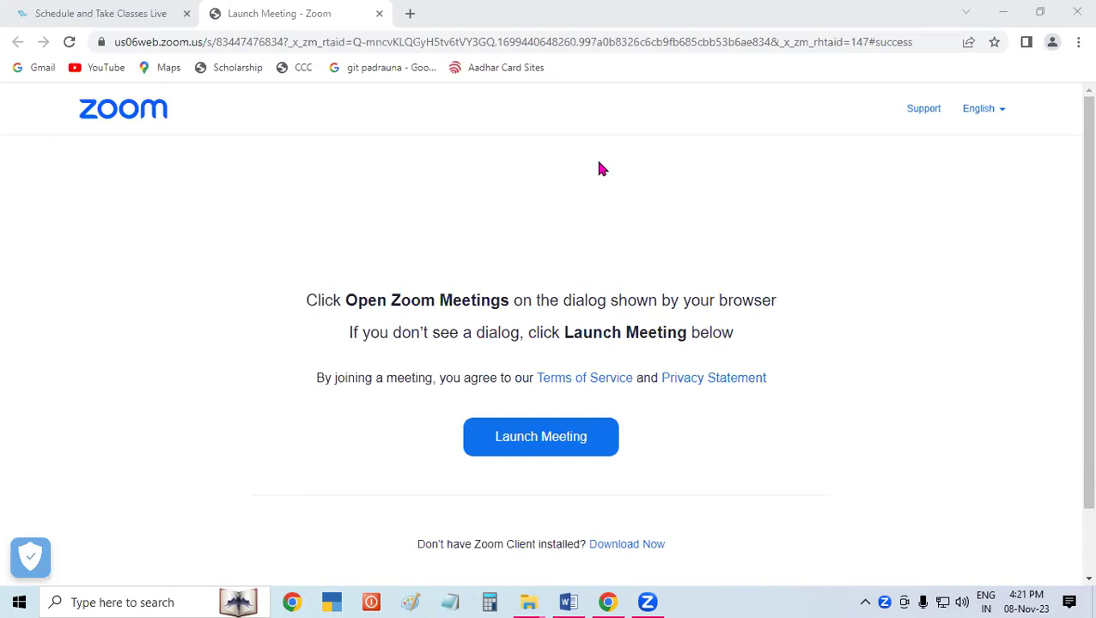
# Bring the Word document with the MS OFFICE 2013 list to the front
pyautogui.click(568, 602)
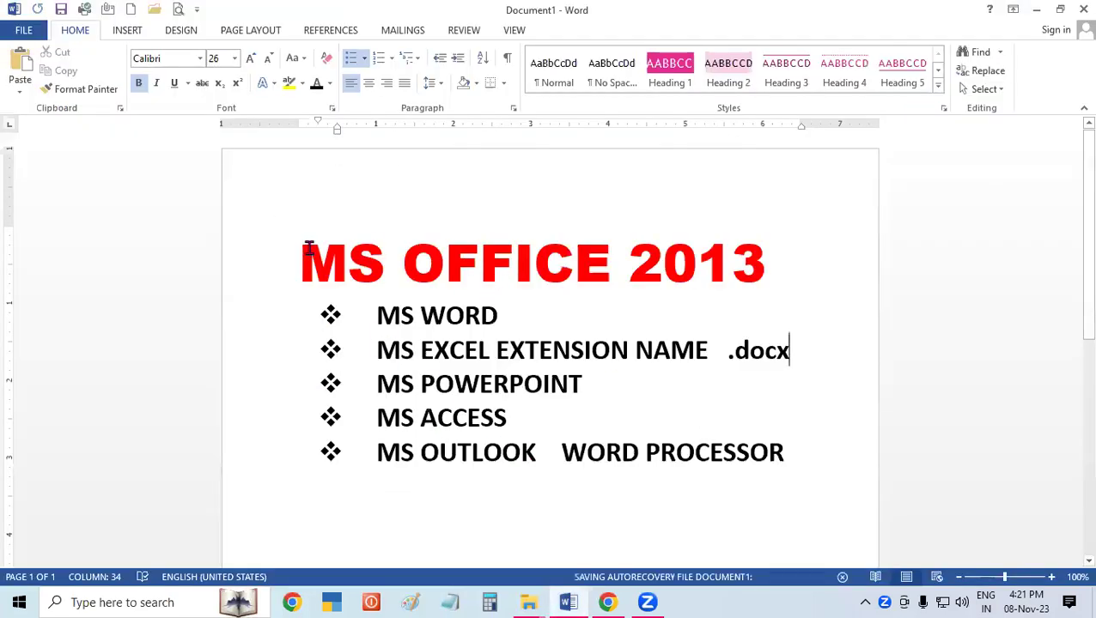
# Delete the EXTENSION NAME .docx note so the line reads just MS EXCEL
pyautogui.moveTo(303, 251); pyautogui.dragTo(643, 381)
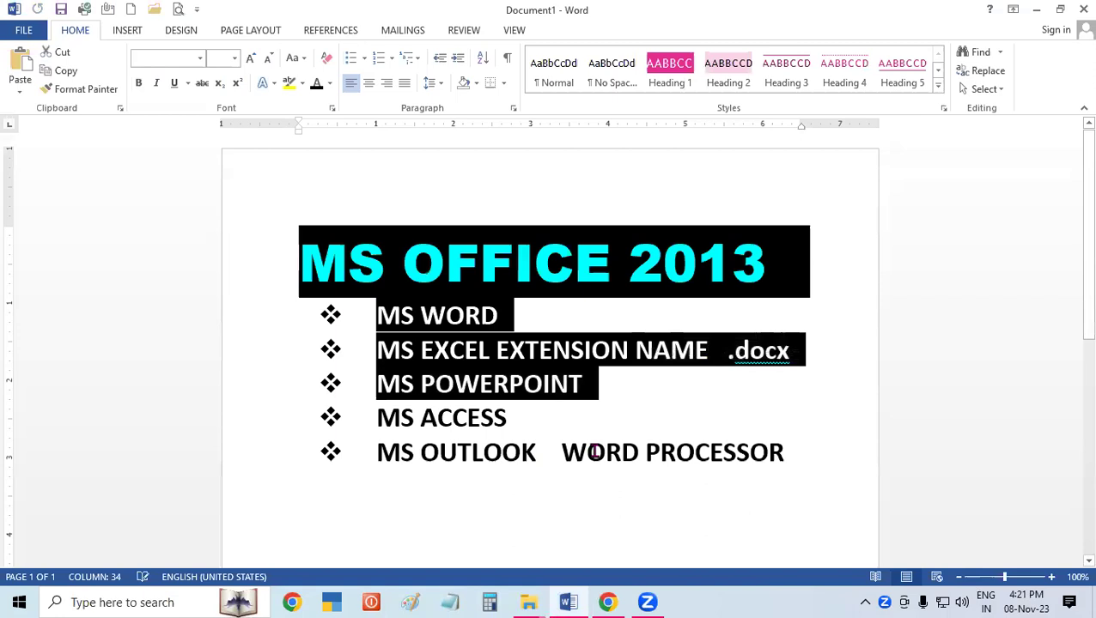
pyautogui.click(540, 506)
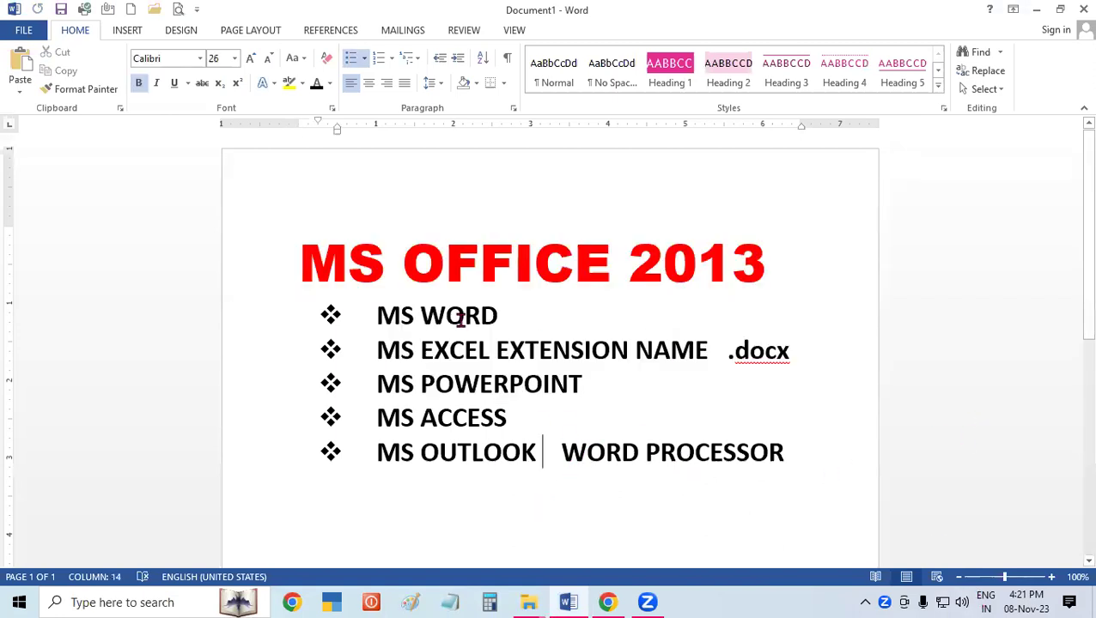
pyautogui.moveTo(374, 316); pyautogui.dragTo(512, 319)
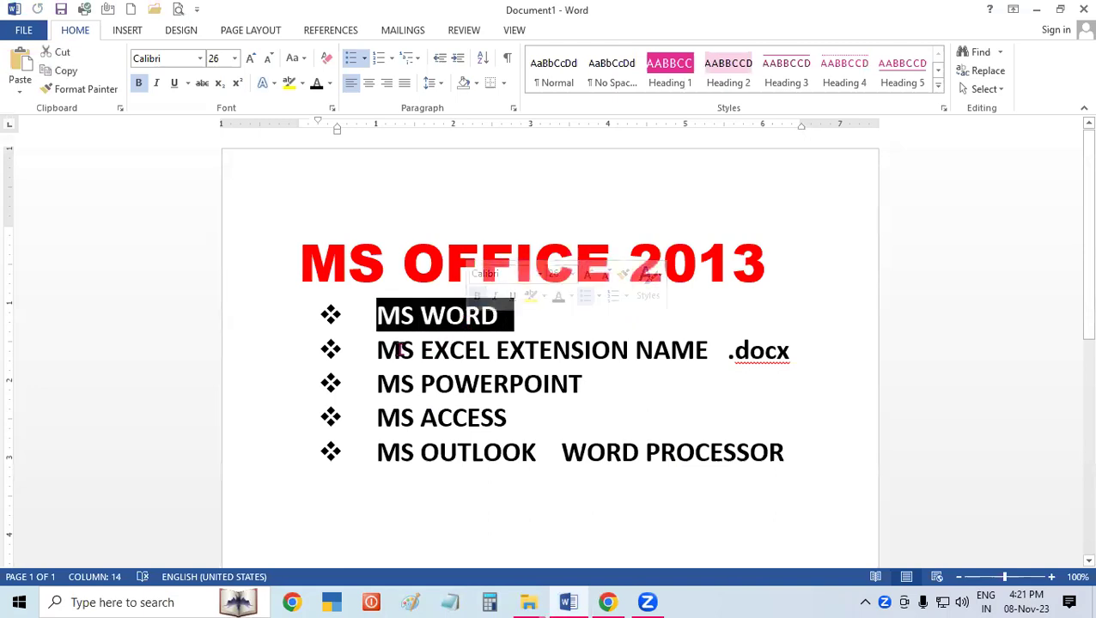
pyautogui.moveTo(378, 350); pyautogui.dragTo(497, 361)
pyautogui.click(834, 359)
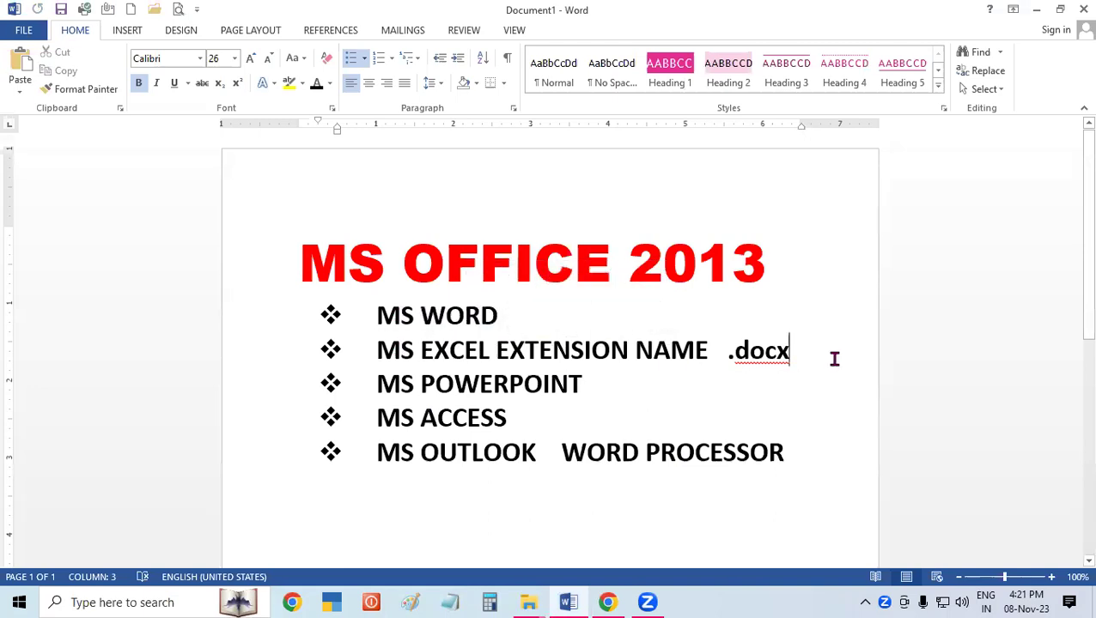
pyautogui.press('BackSpace')
pyautogui.press('BackSpace')
pyautogui.press('BackSpace')
pyautogui.press('BackSpace')
pyautogui.press('BackSpace')
pyautogui.press('BackSpace')
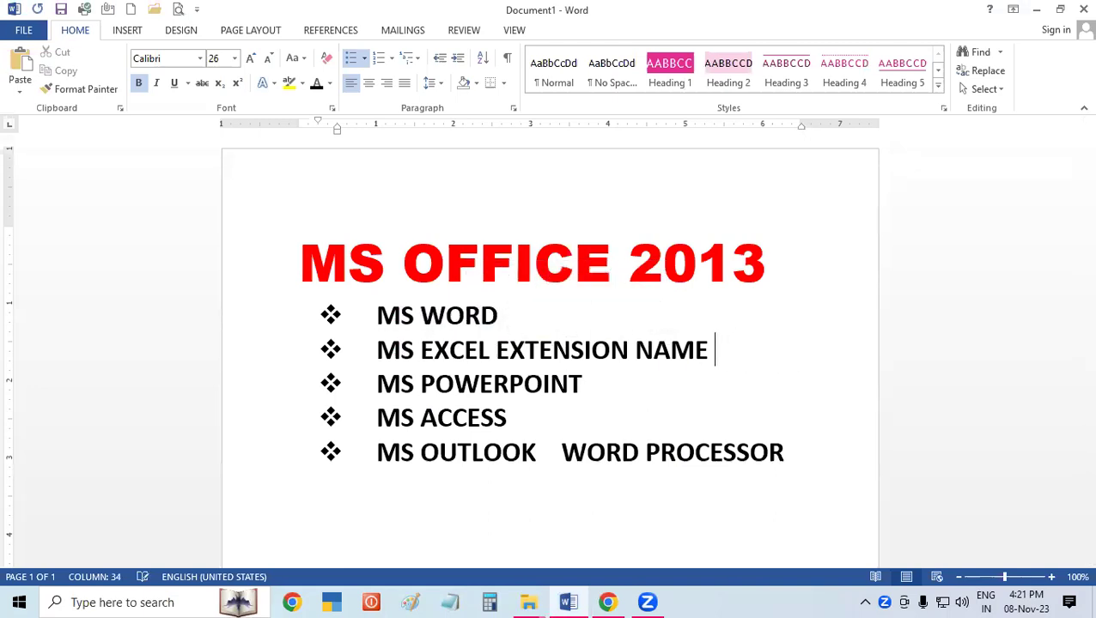
pyautogui.press('BackSpace')
pyautogui.press('BackSpace')
pyautogui.press('BackSpace')
pyautogui.press('BackSpace')
pyautogui.press('BackSpace')
pyautogui.press('BackSpace')
pyautogui.press('BackSpace')
pyautogui.press('BackSpace')
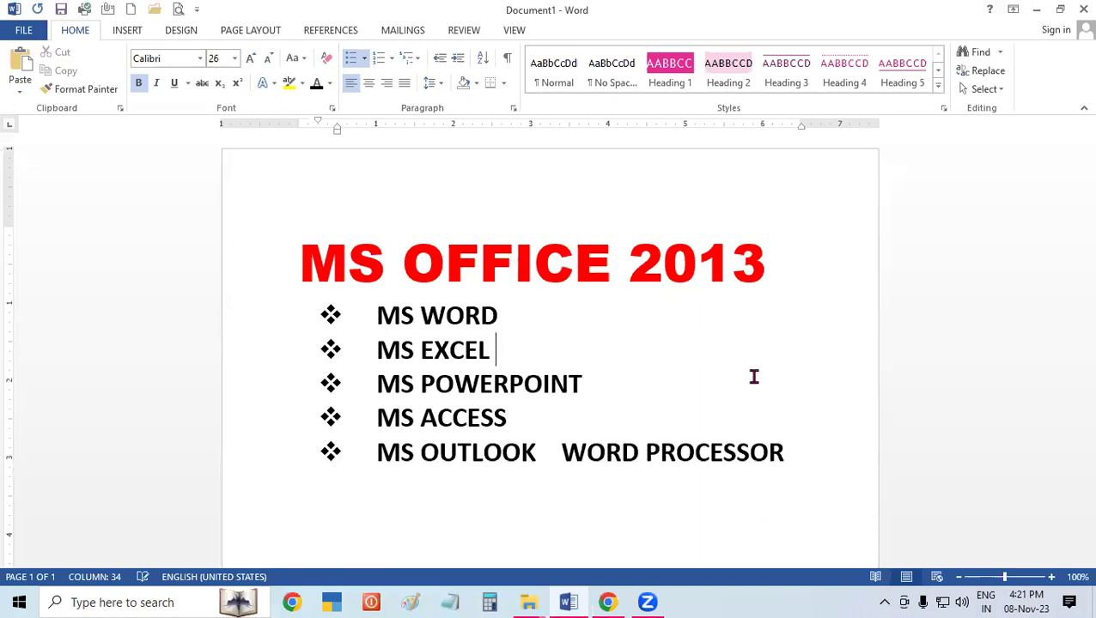
# Delete the WORD PROCESSOR note, leaving plain items MS WORD through MS OUTLOOK
pyautogui.click(803, 459)
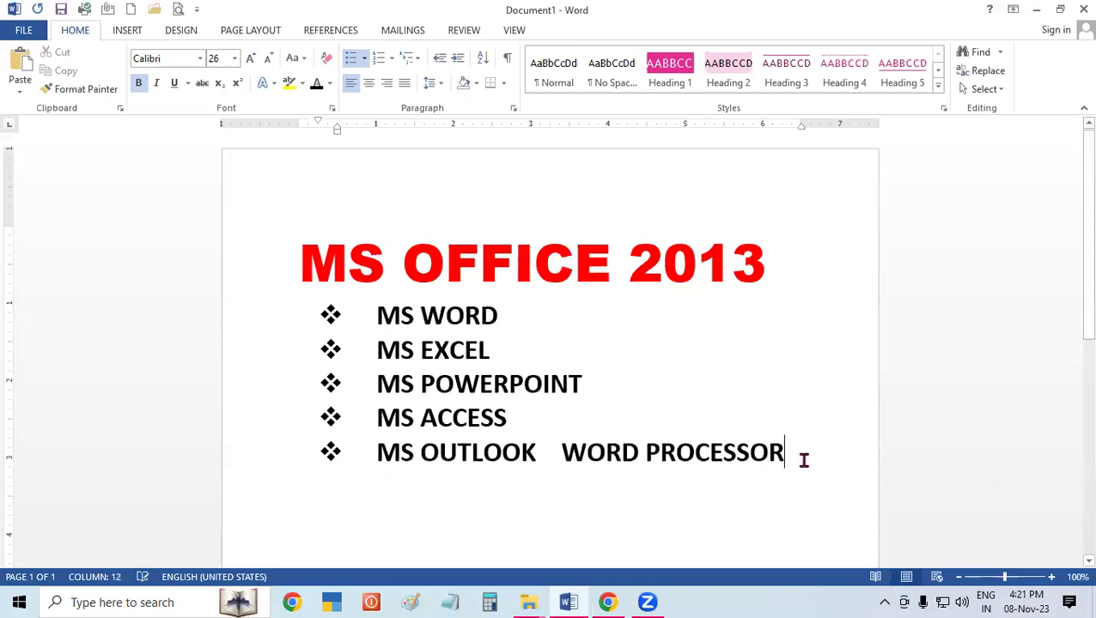
pyautogui.press('BackSpace')
pyautogui.press('BackSpace')
pyautogui.press('BackSpace')
pyautogui.press('BackSpace')
pyautogui.press('BackSpace')
pyautogui.press('BackSpace')
pyautogui.press('BackSpace')
pyautogui.press('BackSpace')
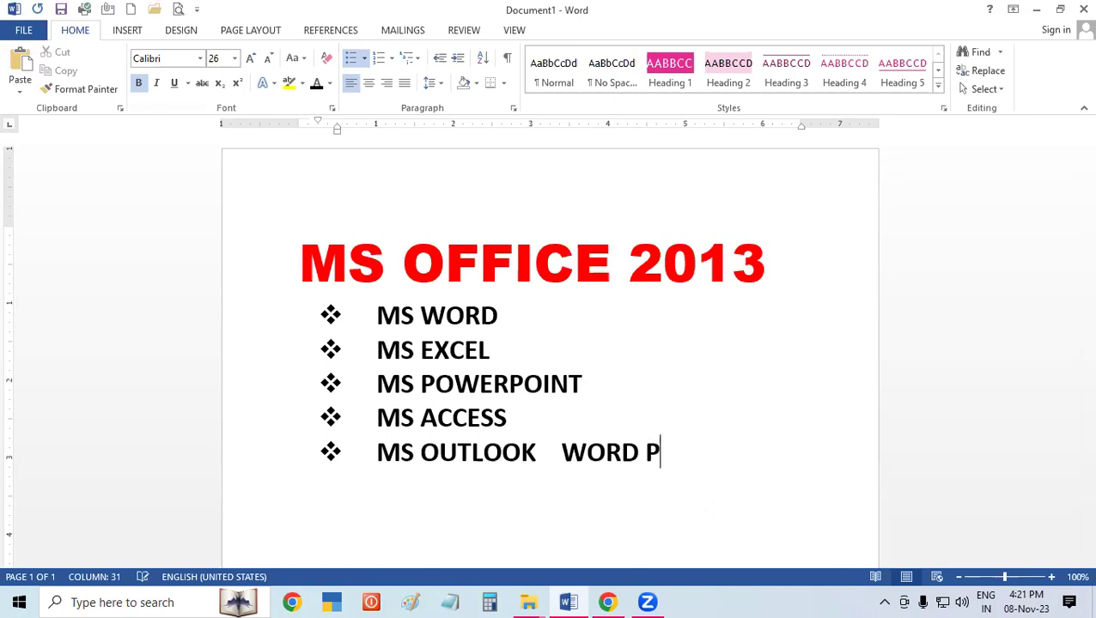
pyautogui.press('BackSpace')
pyautogui.press('BackSpace')
pyautogui.press('BackSpace')
pyautogui.press('BackSpace')
pyautogui.press('BackSpace')
pyautogui.press('BackSpace')
pyautogui.press('BackSpace')
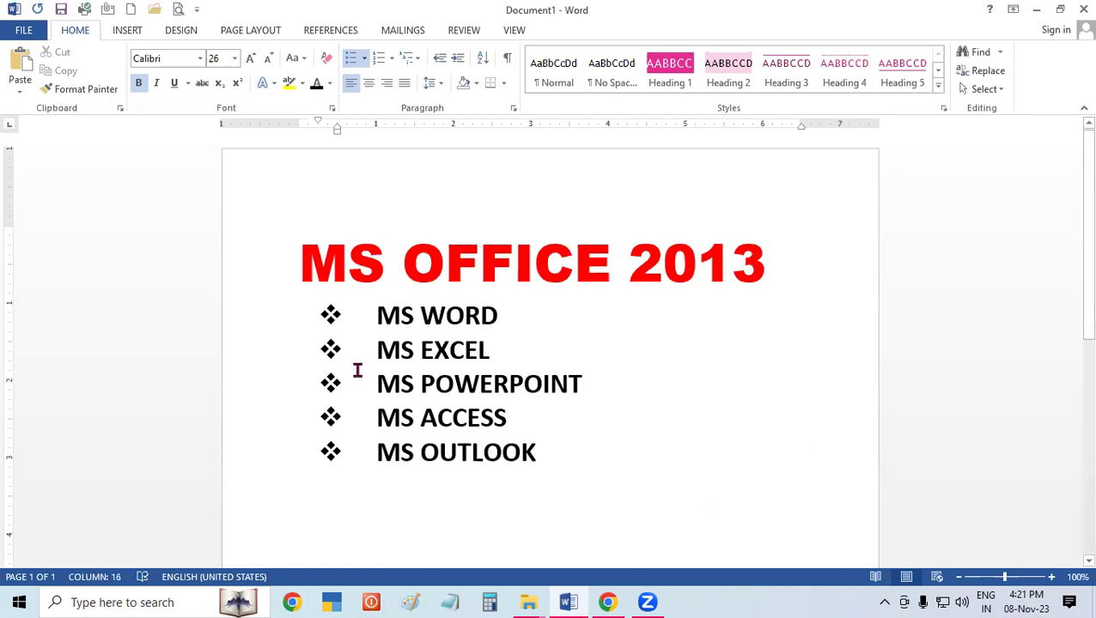
pyautogui.moveTo(374, 316); pyautogui.dragTo(445, 411)
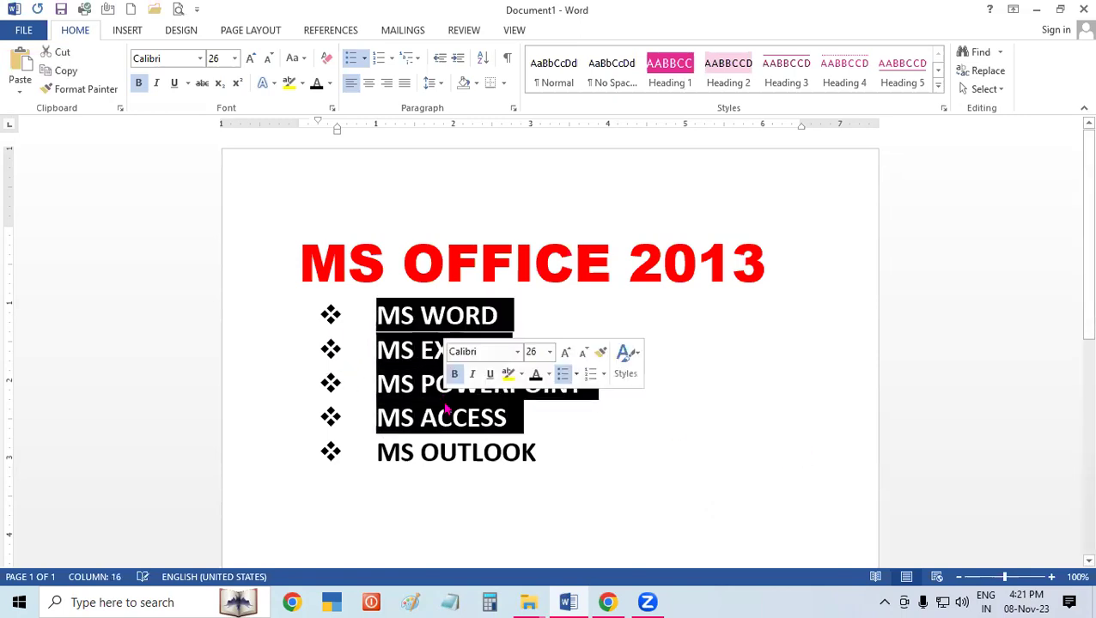
pyautogui.click(577, 470)
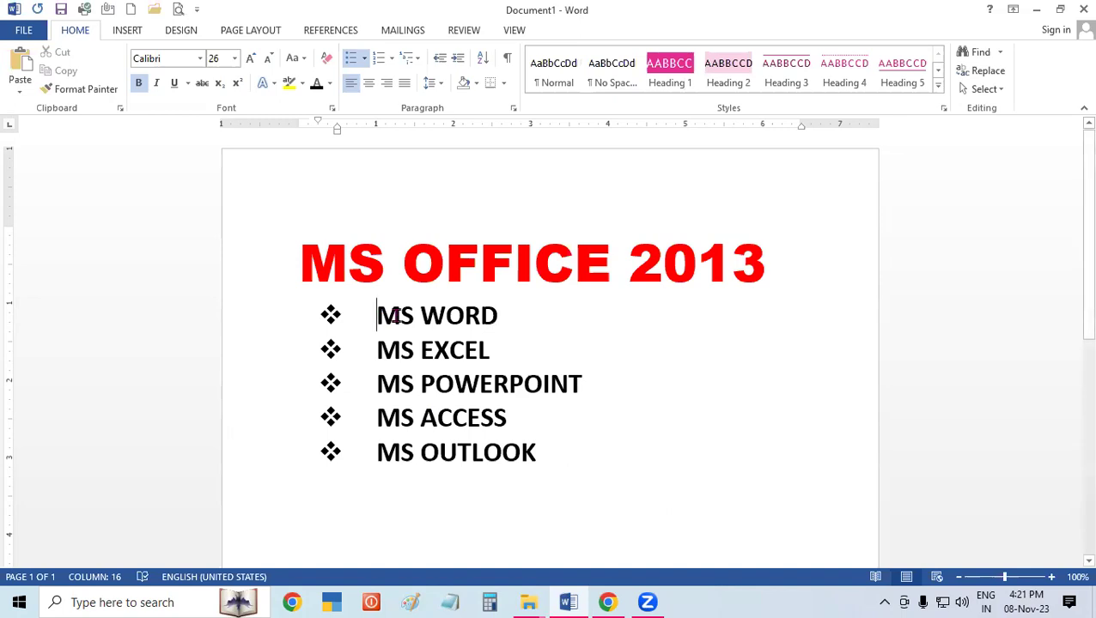
pyautogui.moveTo(376, 316); pyautogui.dragTo(507, 319)
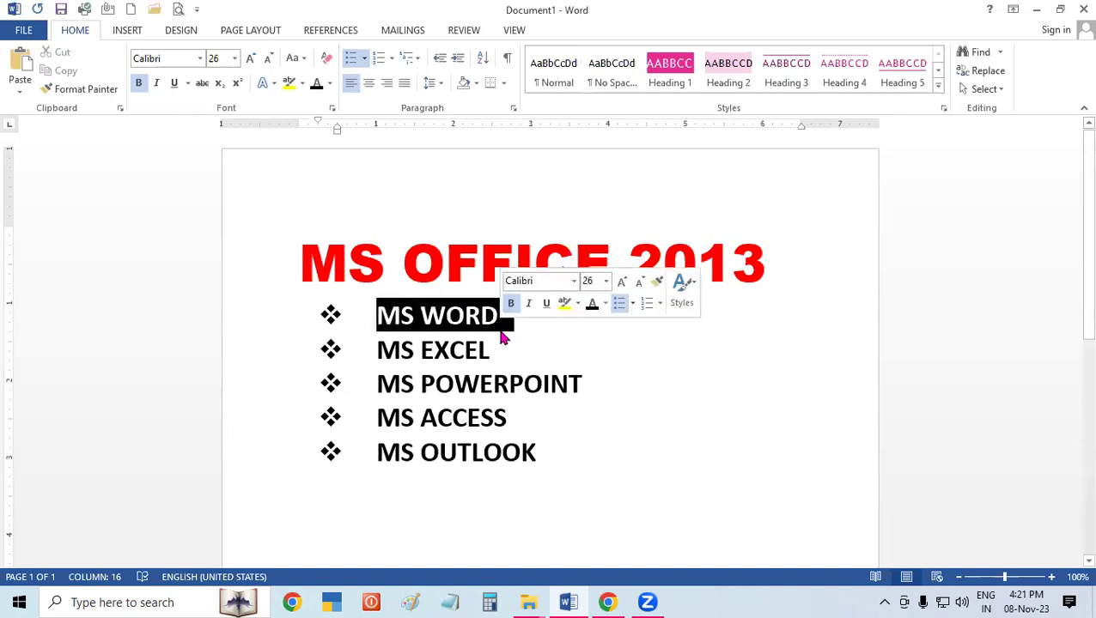
pyautogui.click(557, 460)
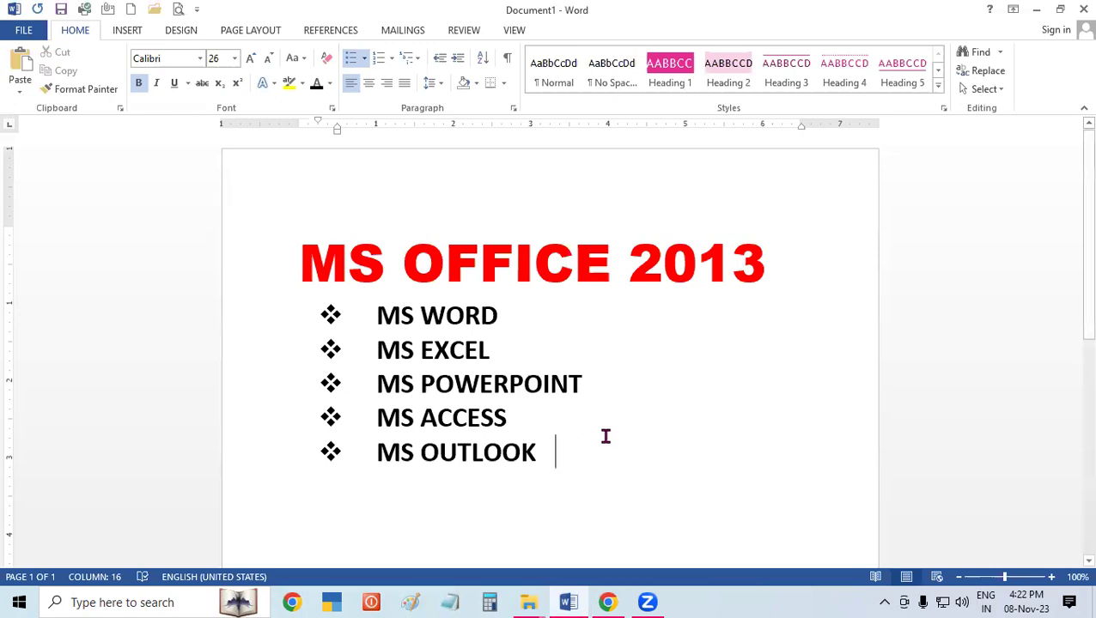
# Check the MS WORD to MS OUTLOOK items, then minimize the Word document window
pyautogui.moveTo(378, 315)
pyautogui.mouseDown()
pyautogui.moveTo(444, 314)
pyautogui.moveTo(465, 331)
pyautogui.mouseUp()
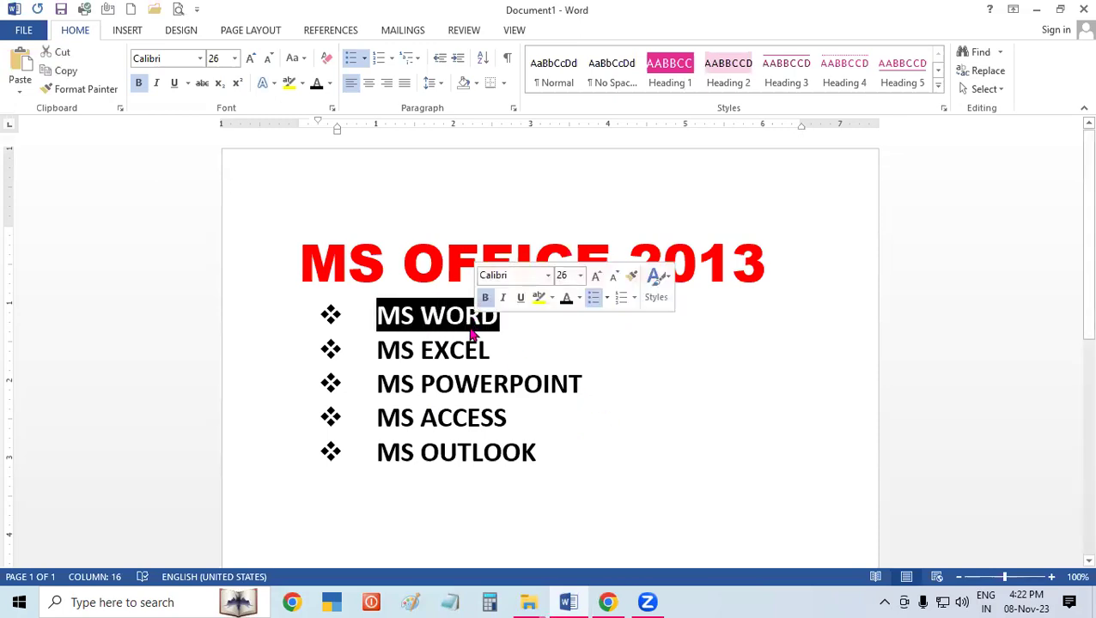
pyautogui.click(563, 396)
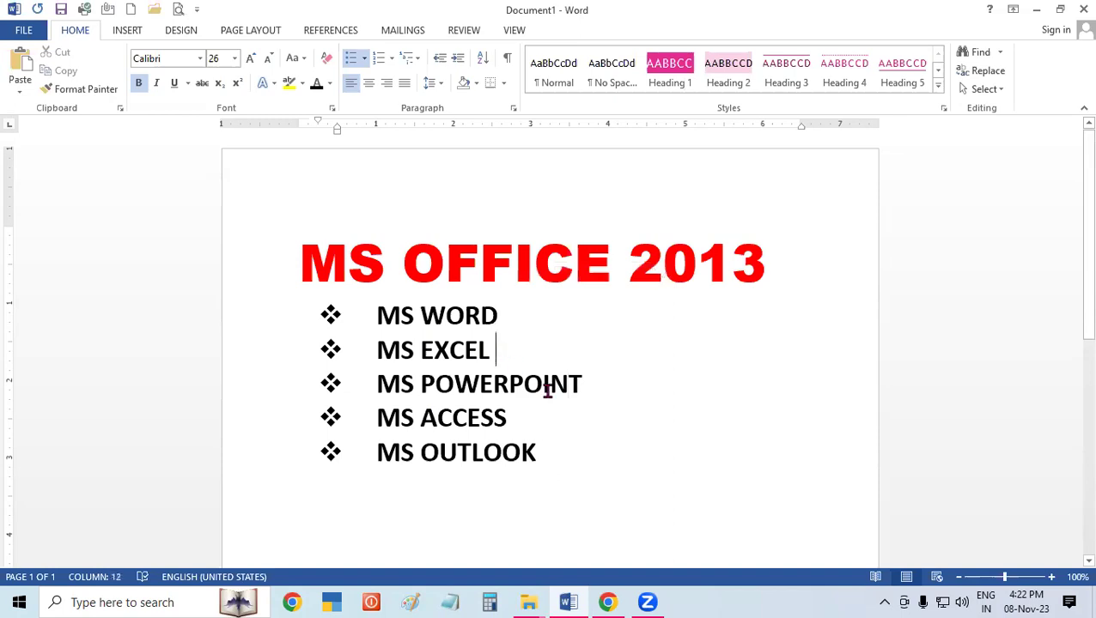
pyautogui.click(593, 386)
pyautogui.click(541, 453)
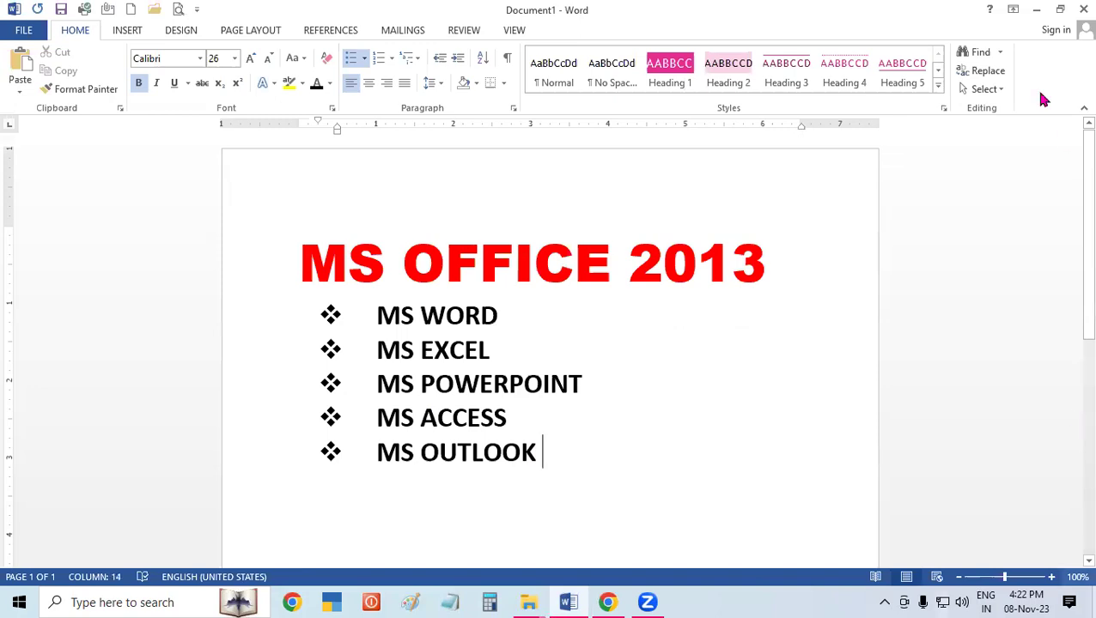
pyautogui.click(1034, 10)
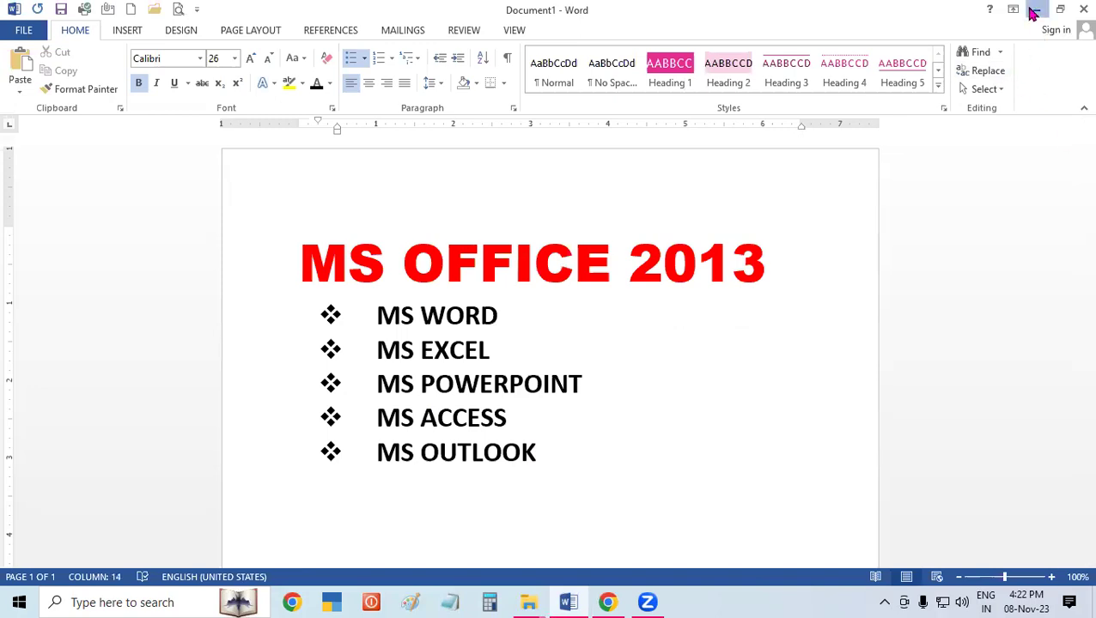
# Minimize Chrome and start Word by running 'winword' from the Run box
pyautogui.click(1001, 12)
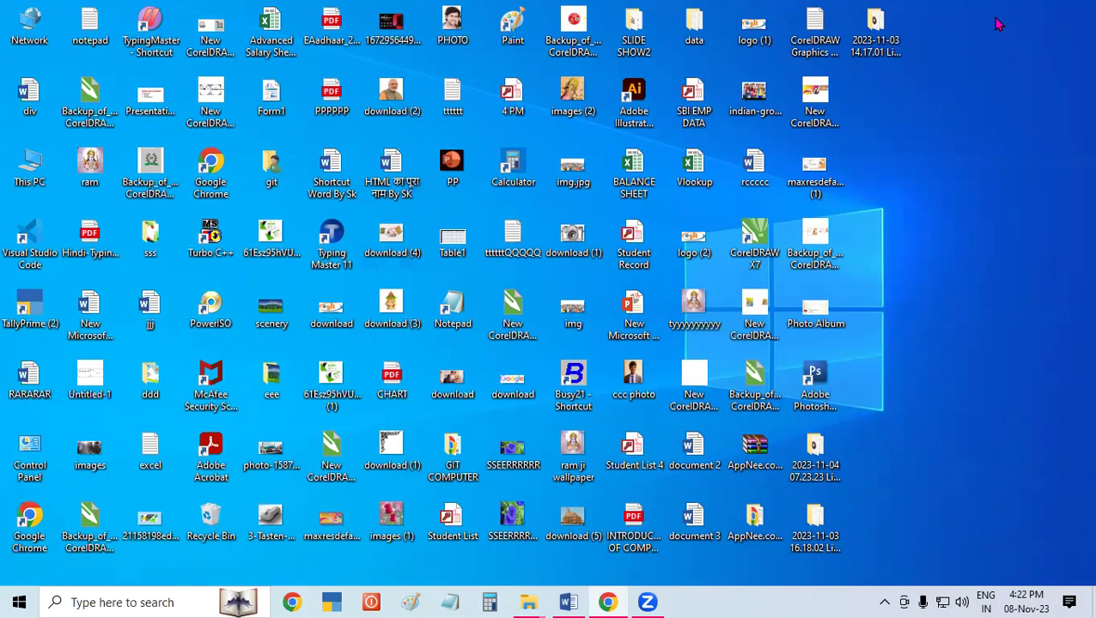
pyautogui.press('super+r')
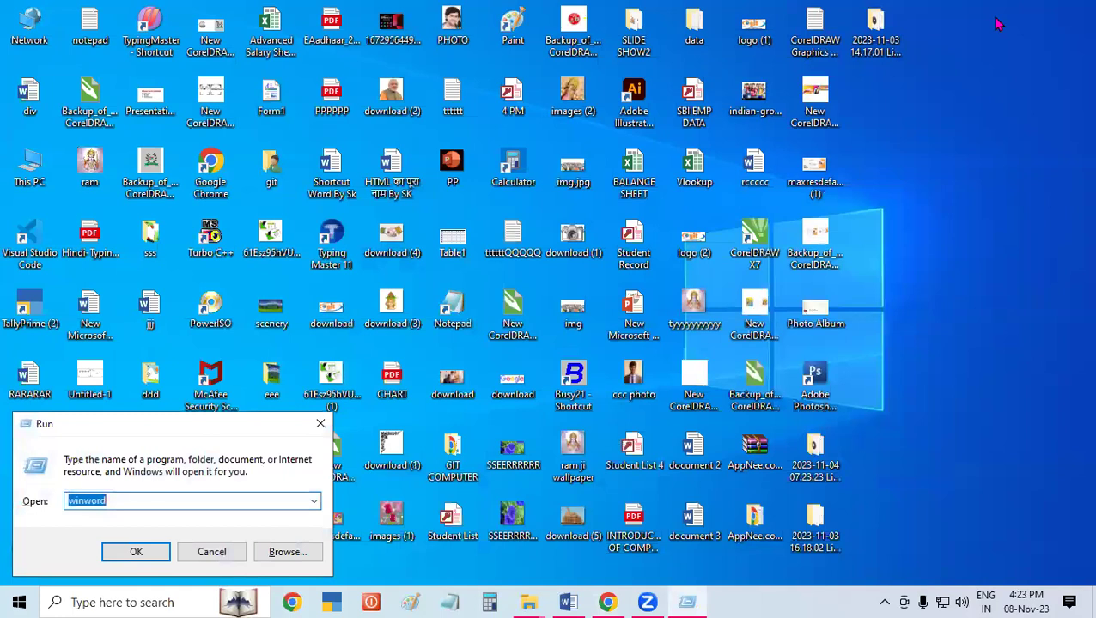
pyautogui.write('winword')
pyautogui.press('Return')
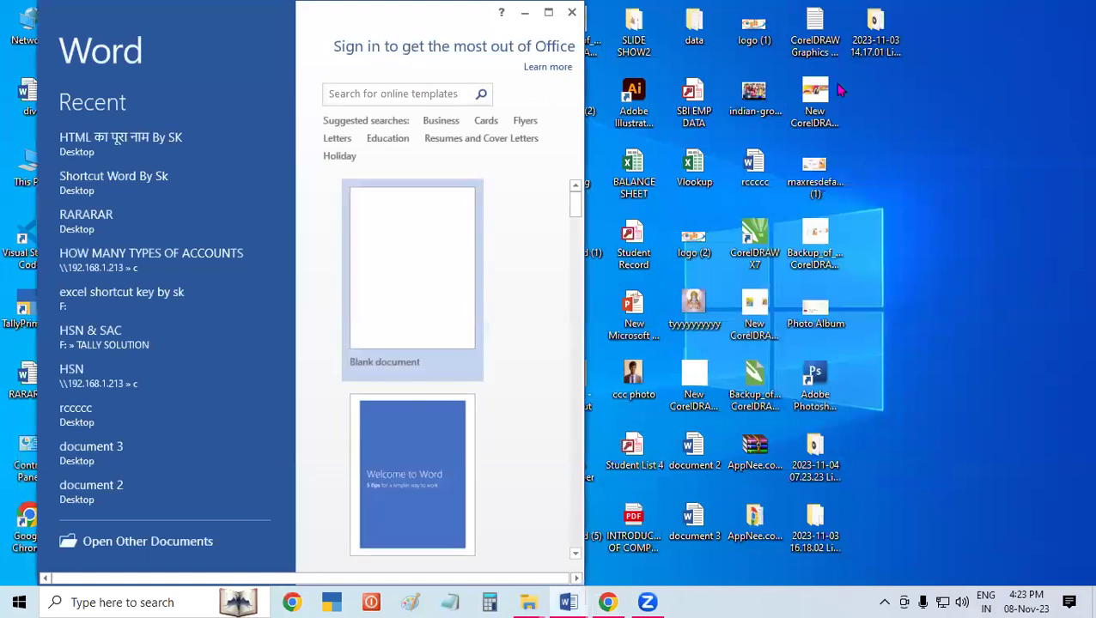
# Maximize the Word start screen, browse the templates, and create a Blank document
pyautogui.click(548, 12)
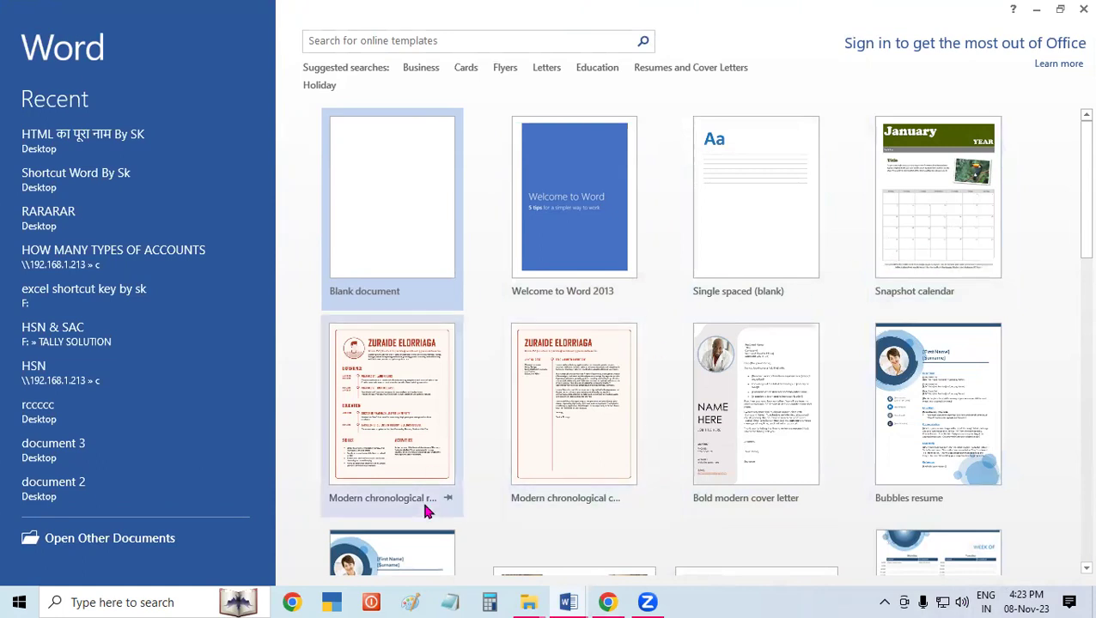
pyautogui.scroll(-1, 1072, 370)
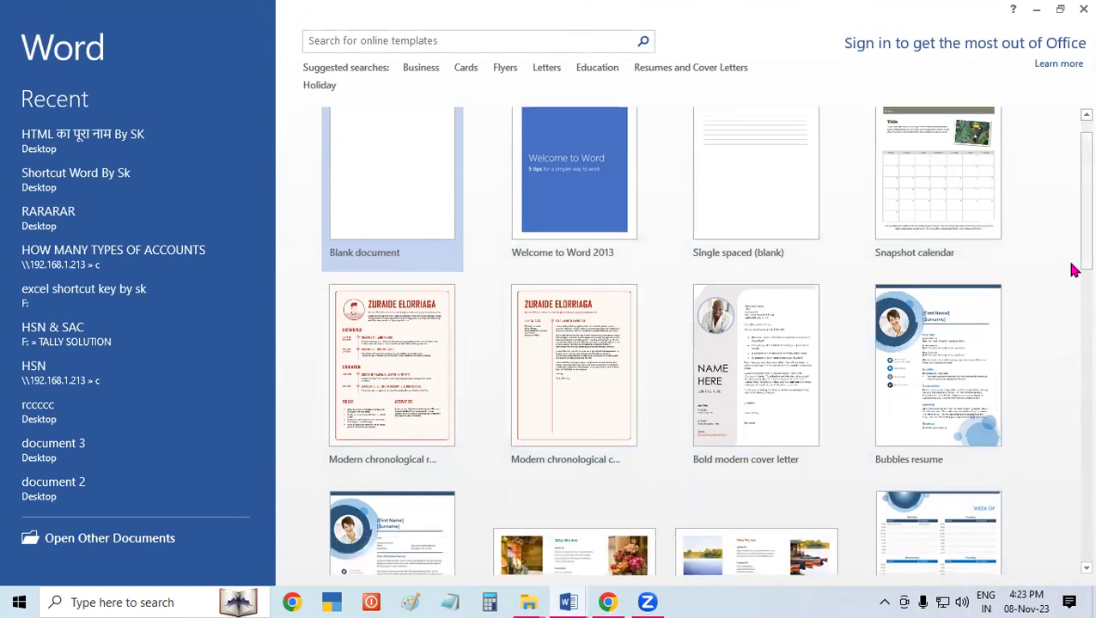
pyautogui.scroll(-2, 1074, 285)
pyautogui.scroll(-3, 1074, 292)
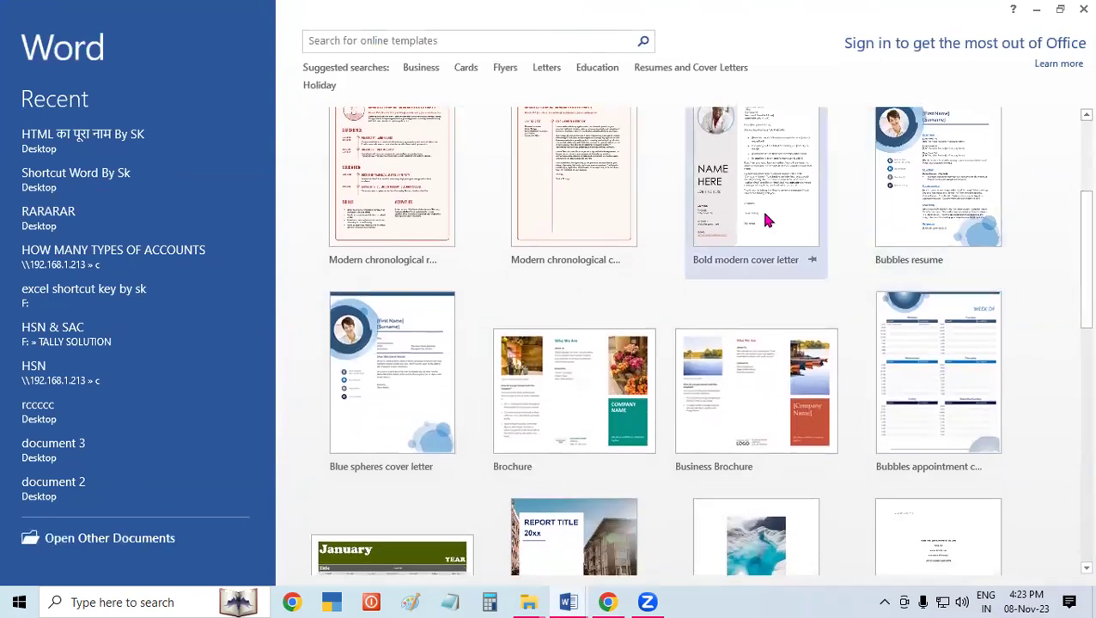
pyautogui.scroll(-3, 1072, 283)
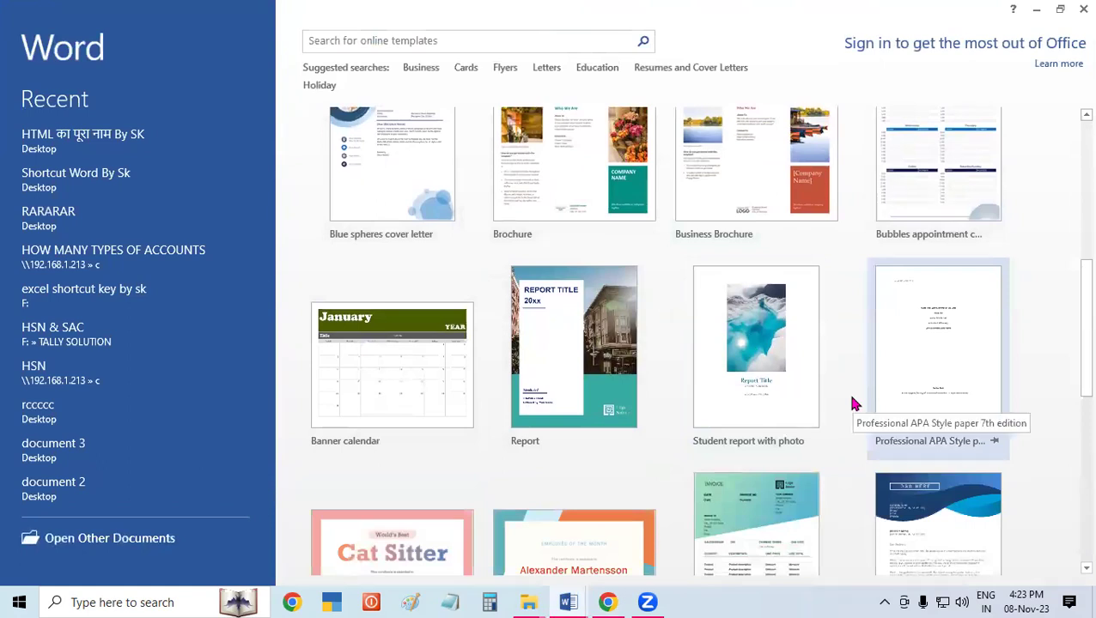
pyautogui.moveTo(1074, 335); pyautogui.dragTo(1069, 78)
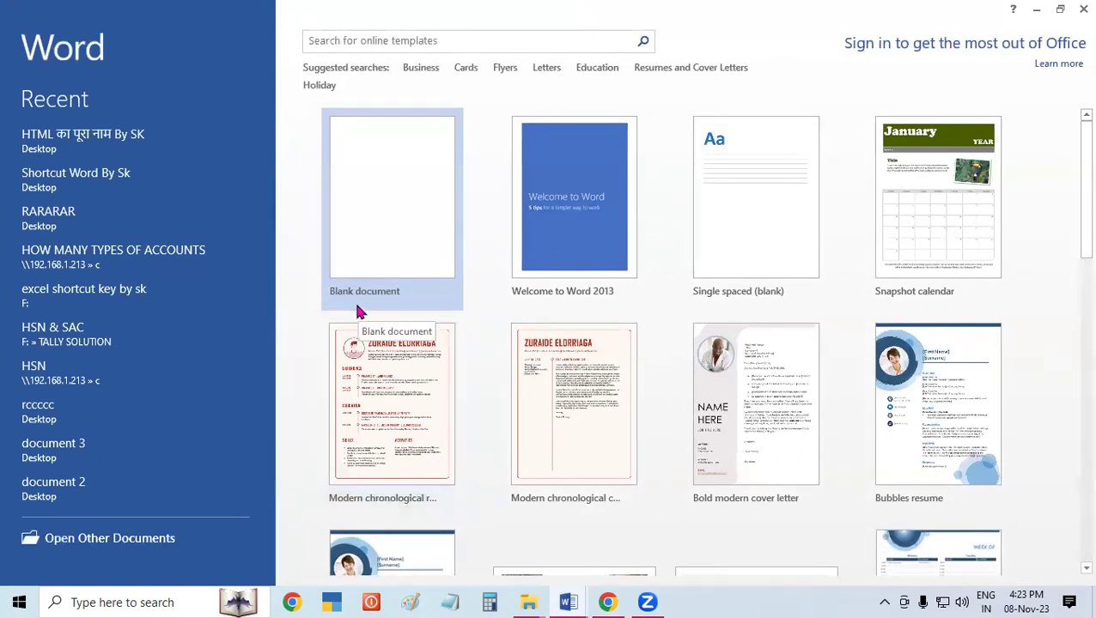
pyautogui.click(365, 207)
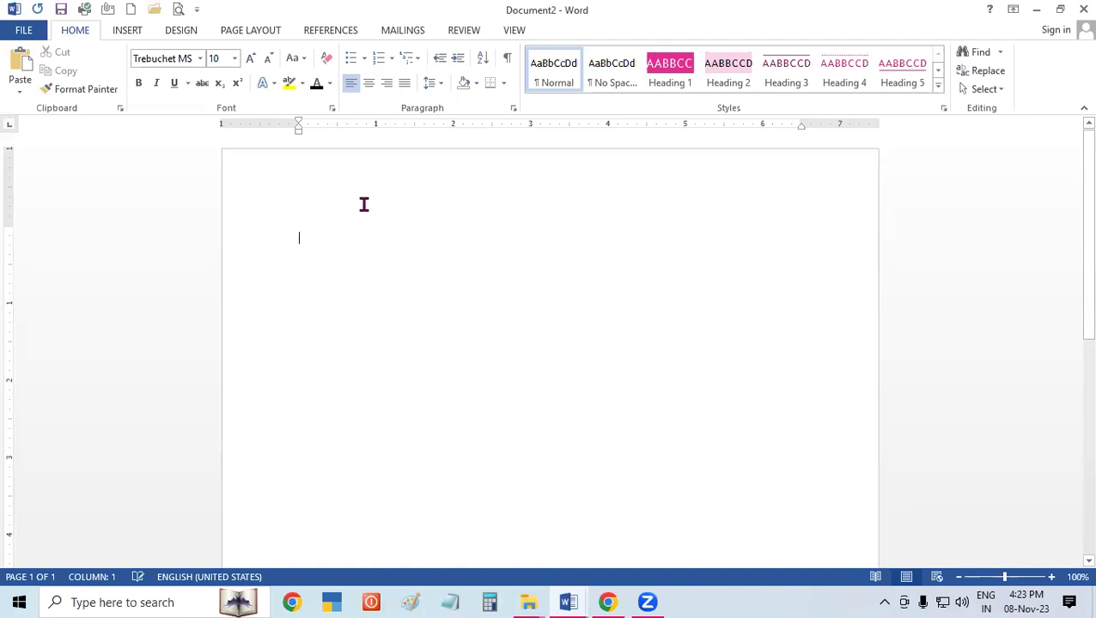
# Minimize the blank document, launch Word 2013 by searching 'word', then close its start screen
pyautogui.click(1082, 8)
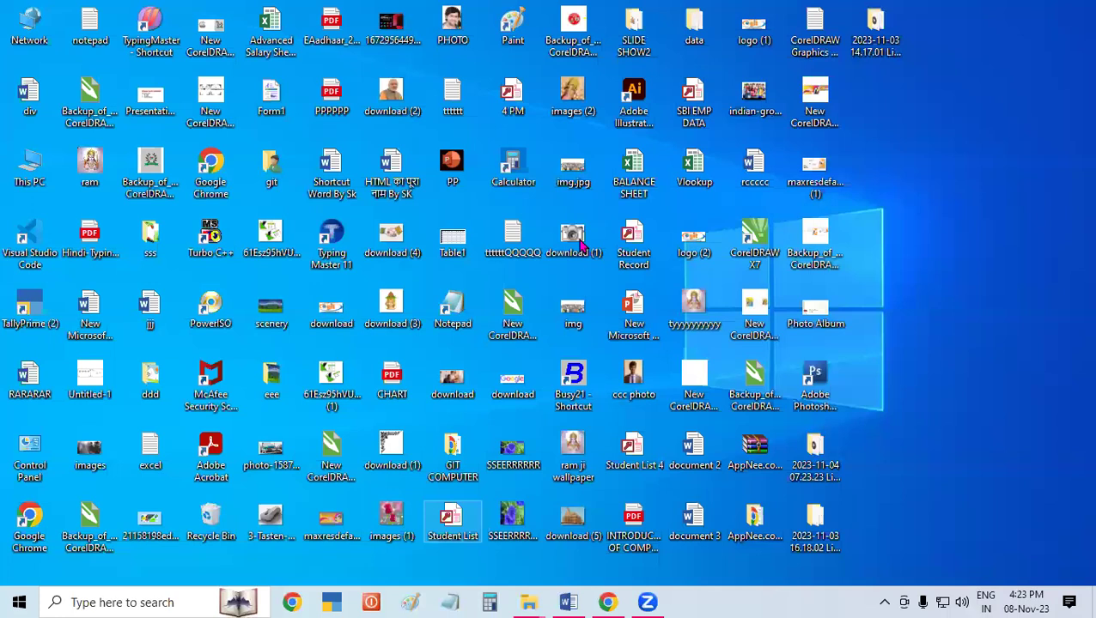
pyautogui.click(573, 240)
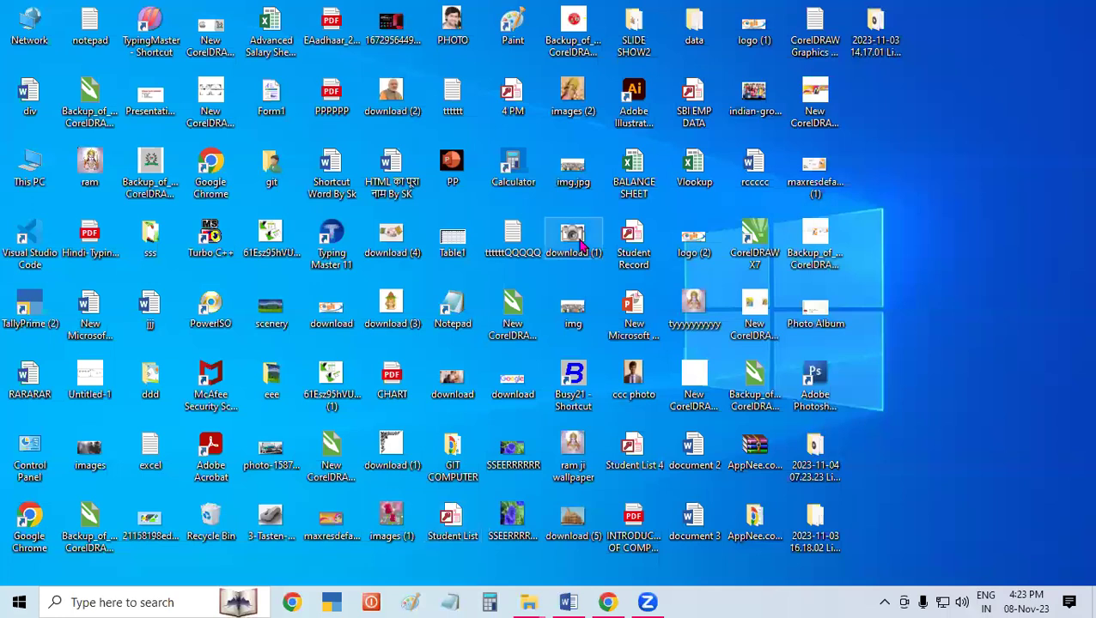
pyautogui.press('super+s')
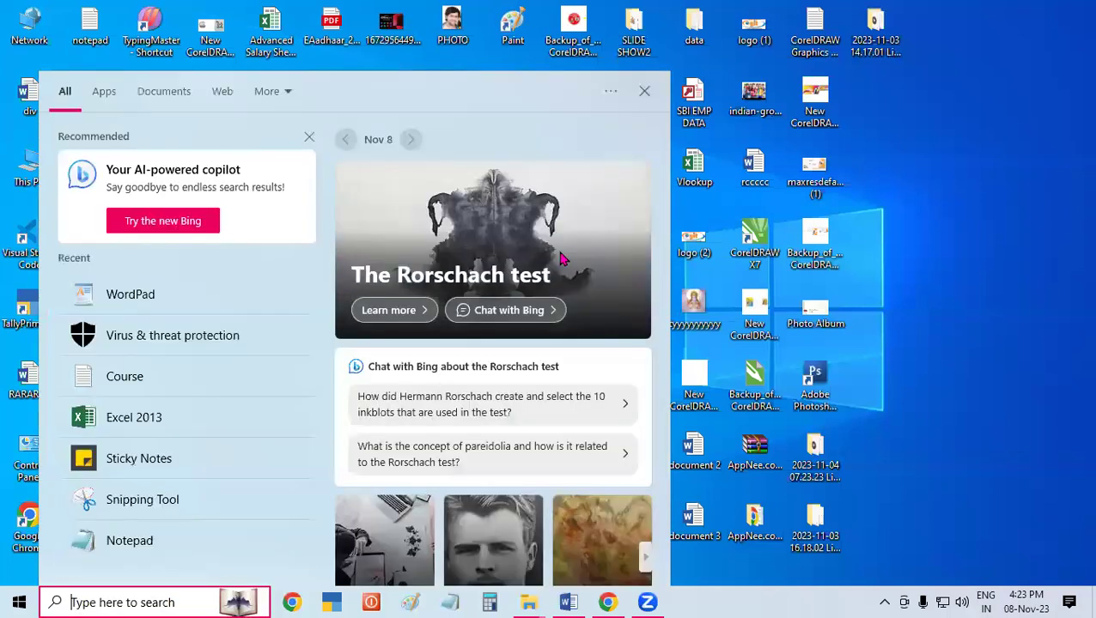
pyautogui.write('word')
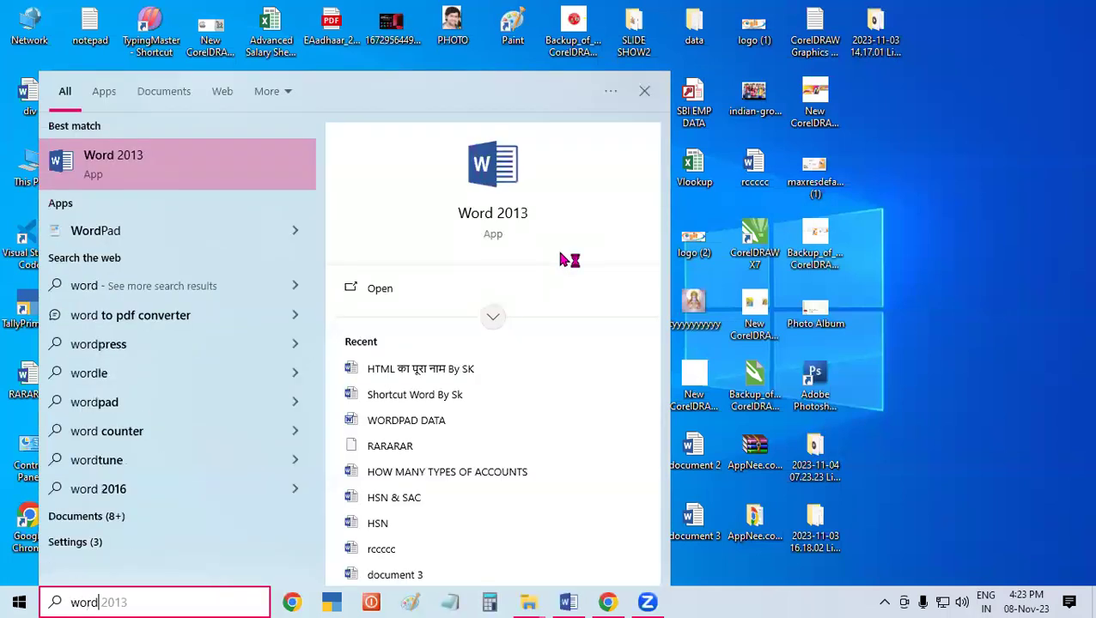
pyautogui.press('Return')
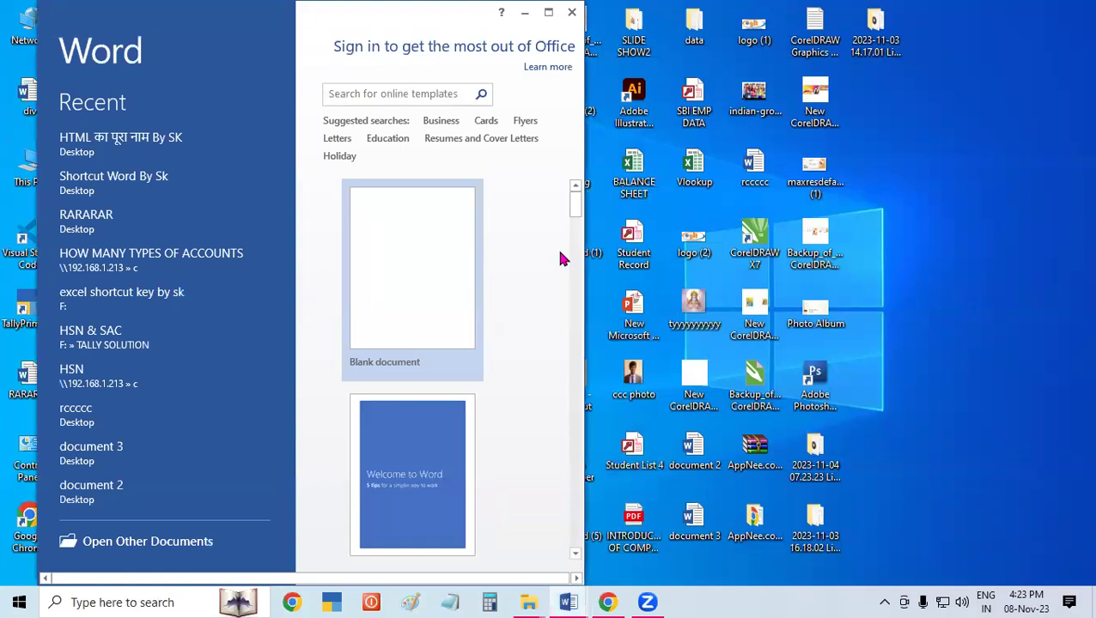
pyautogui.click(572, 12)
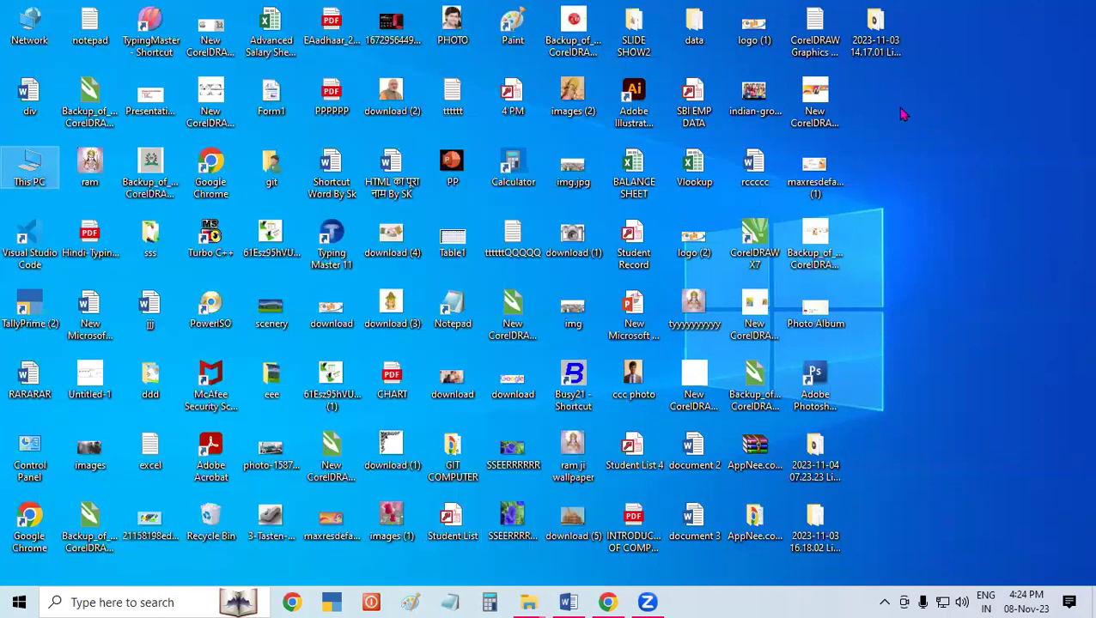
# Create and open New Microsoft Word Document (2) on the desktop, then minimize it
pyautogui.rightClick(902, 112)
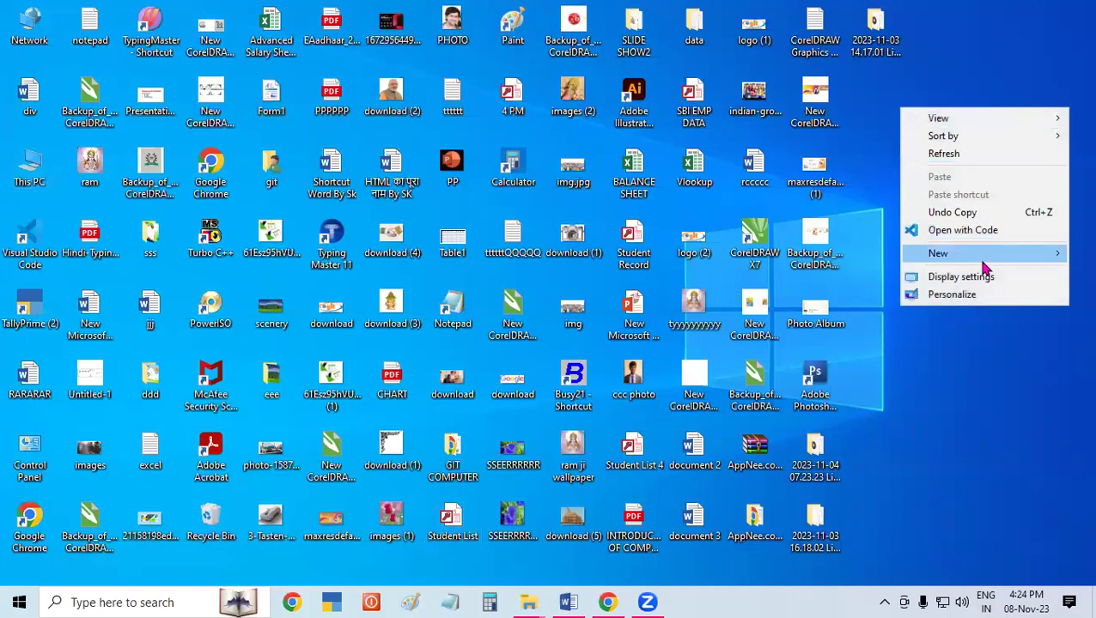
pyautogui.moveTo(983, 254)
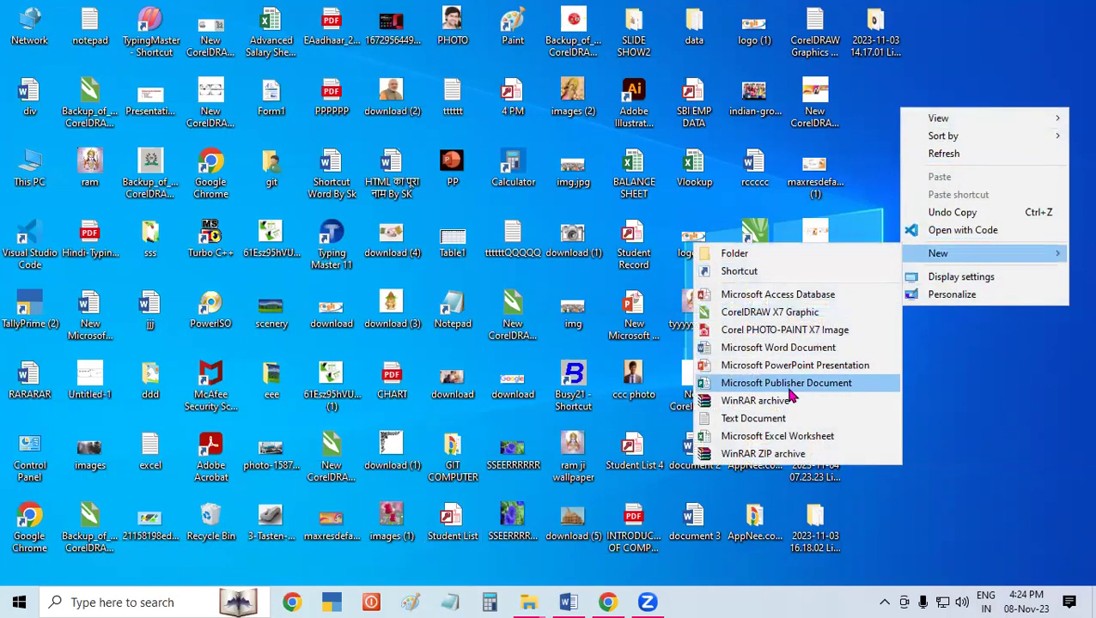
pyautogui.click(788, 347)
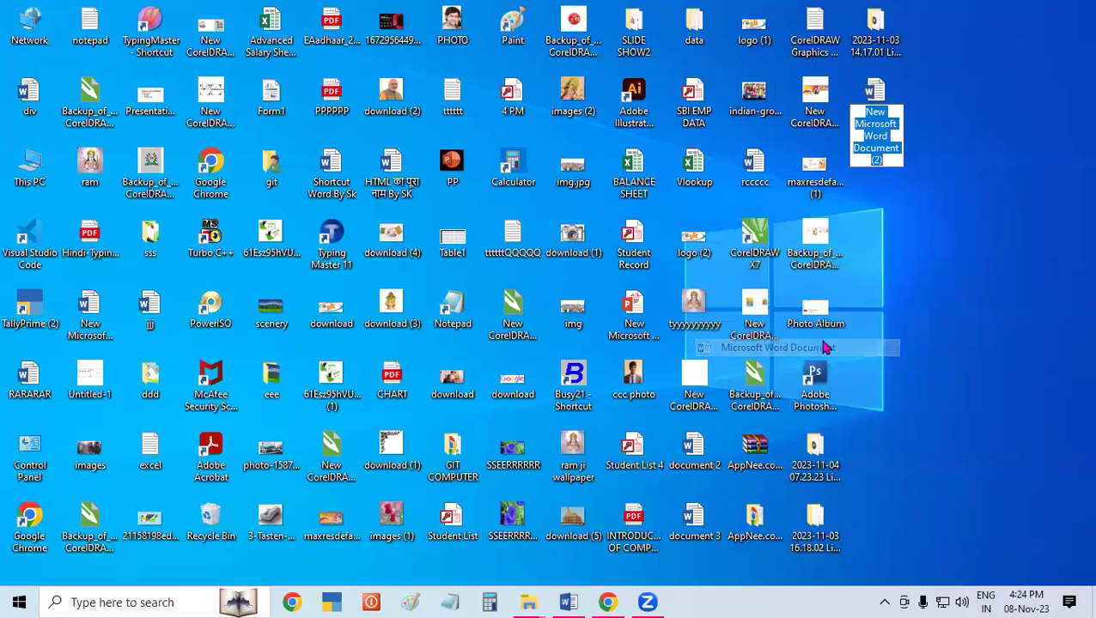
pyautogui.click(1022, 262)
pyautogui.doubleClick(859, 126)
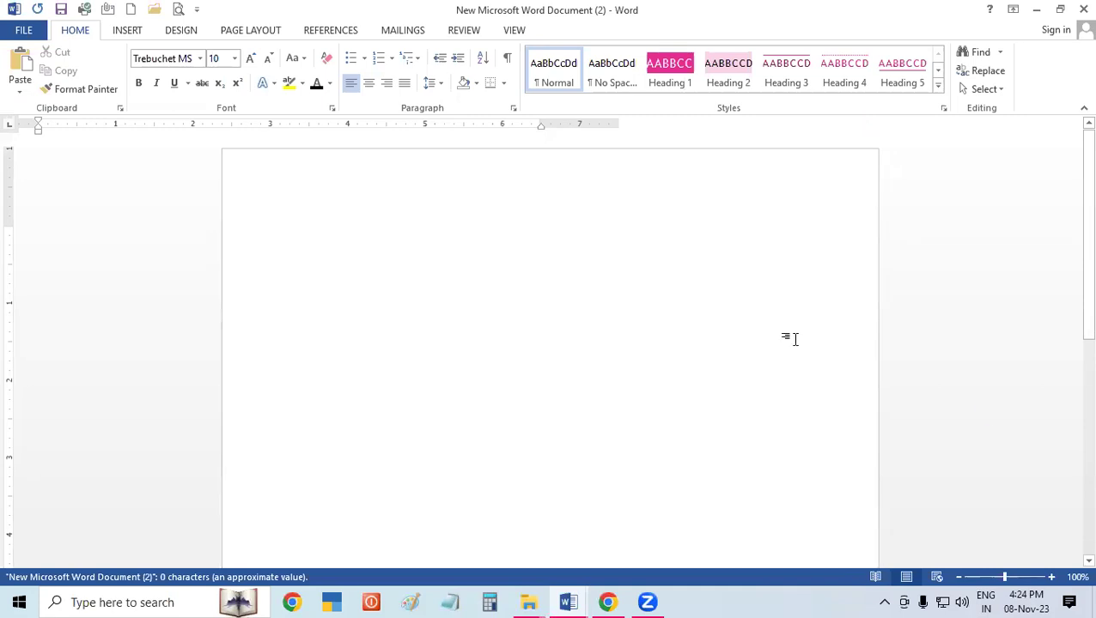
pyautogui.click(1038, 12)
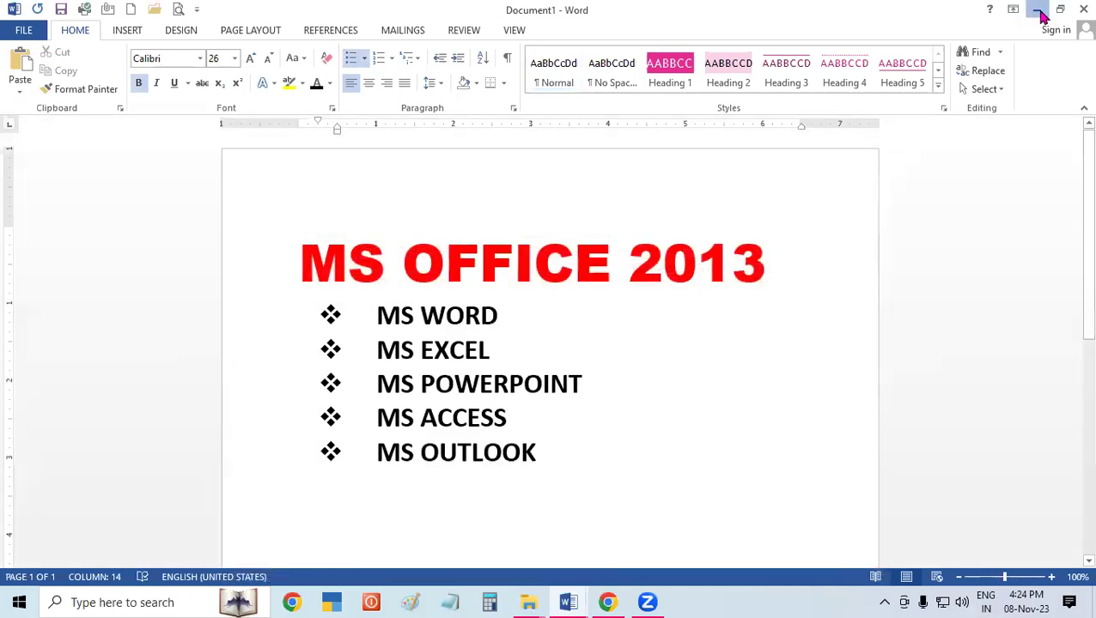
# Launch Word 2013 from the Start menu's Microsoft Office 2013 folder and maximize its start screen
pyautogui.click(1037, 12)
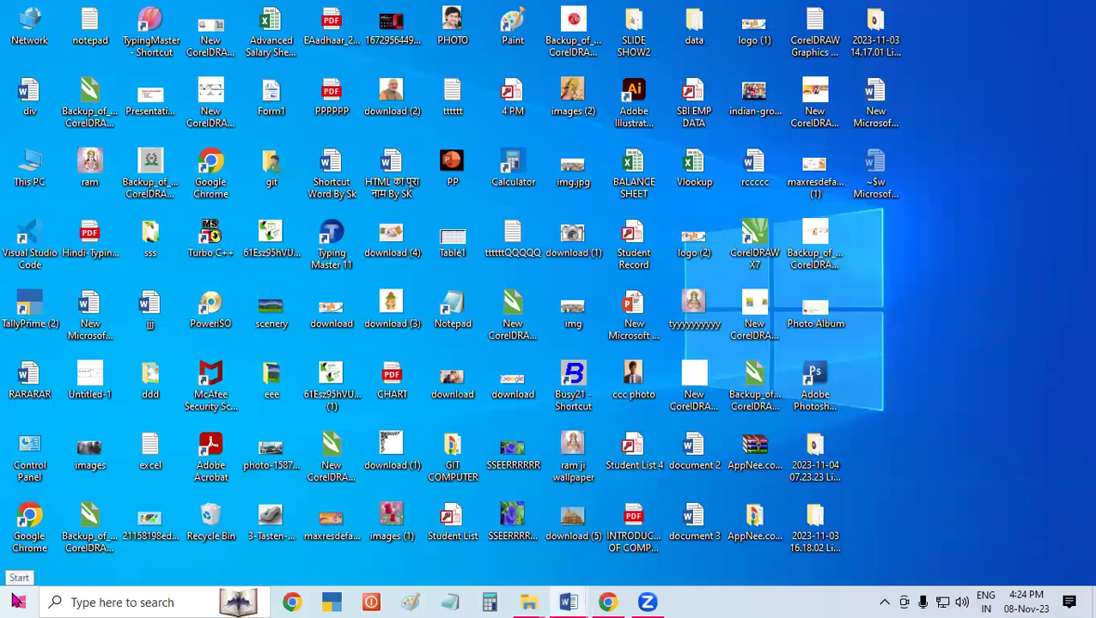
pyautogui.click(18, 600)
pyautogui.scroll(-1, 98, 383)
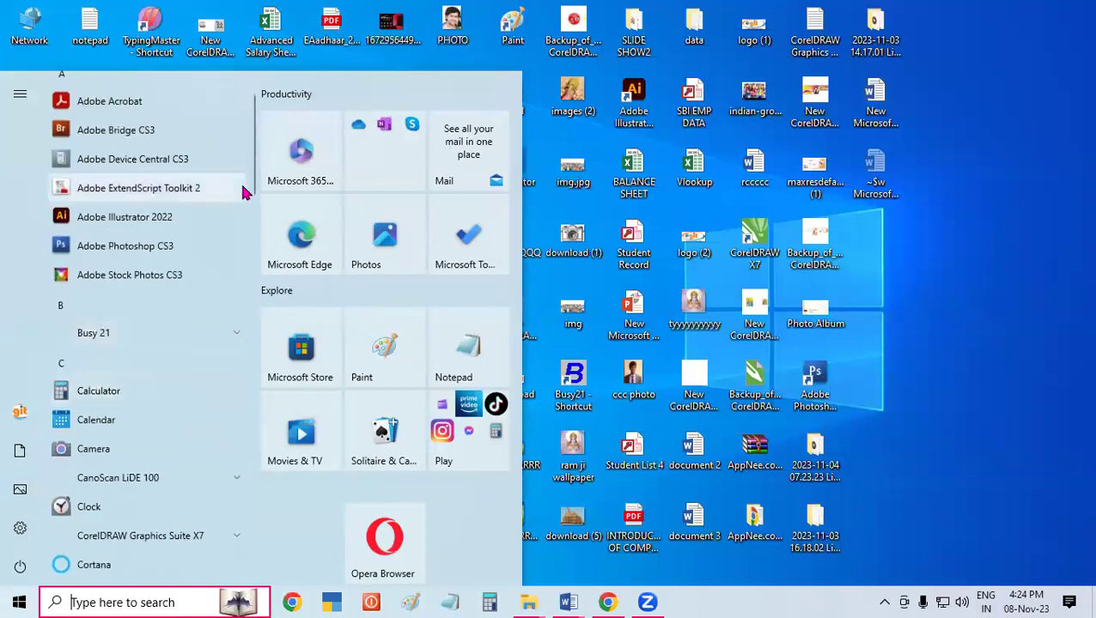
pyautogui.moveTo(251, 180); pyautogui.dragTo(251, 333)
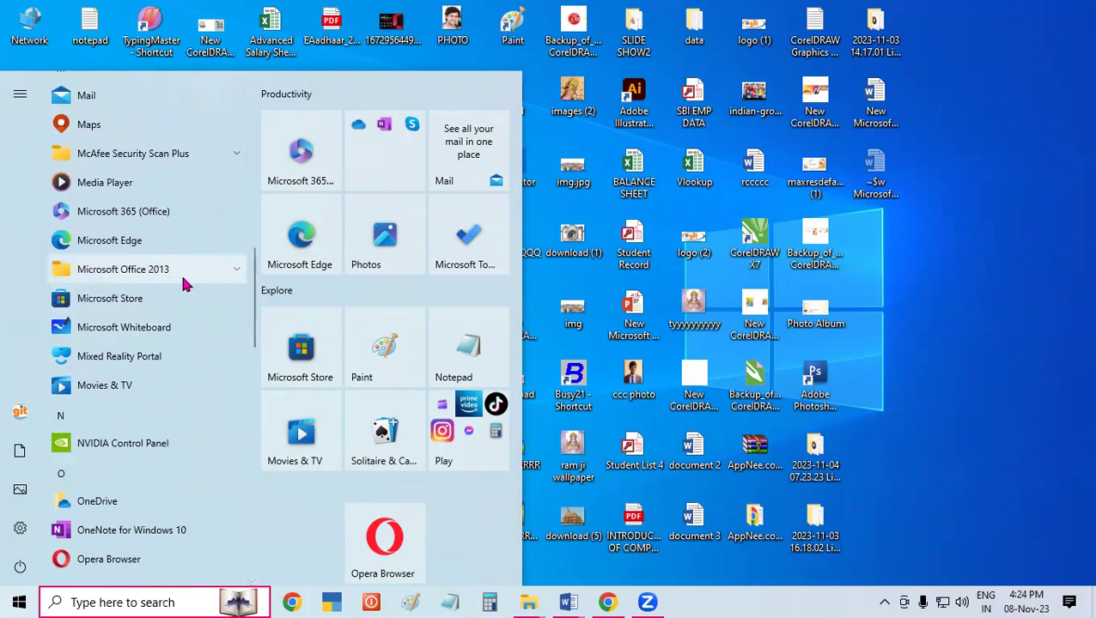
pyautogui.click(225, 279)
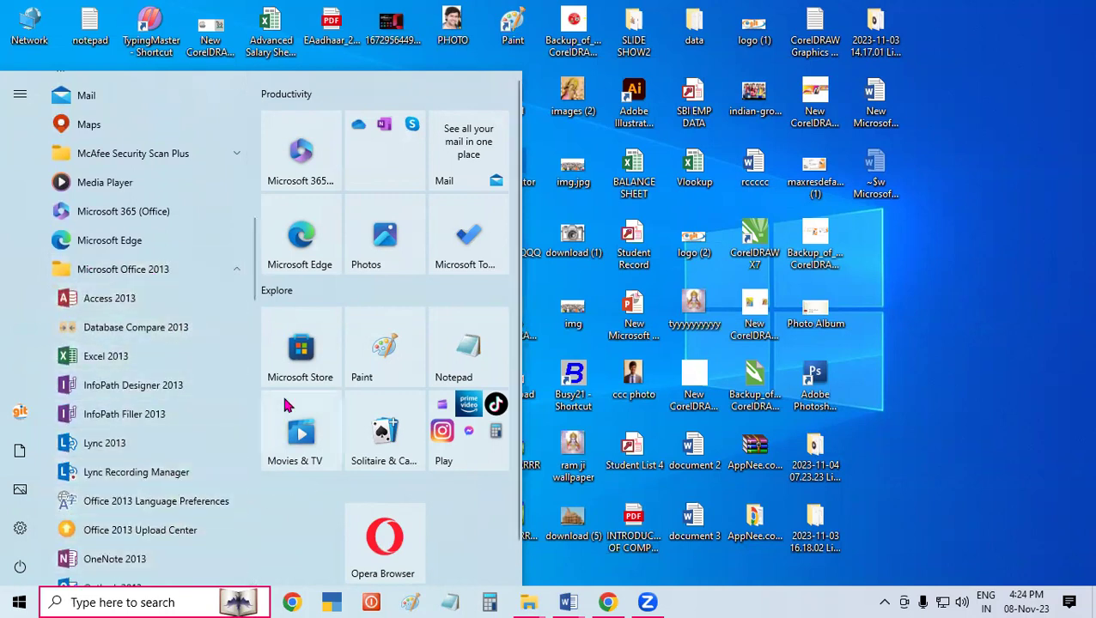
pyautogui.moveTo(257, 287); pyautogui.dragTo(271, 374)
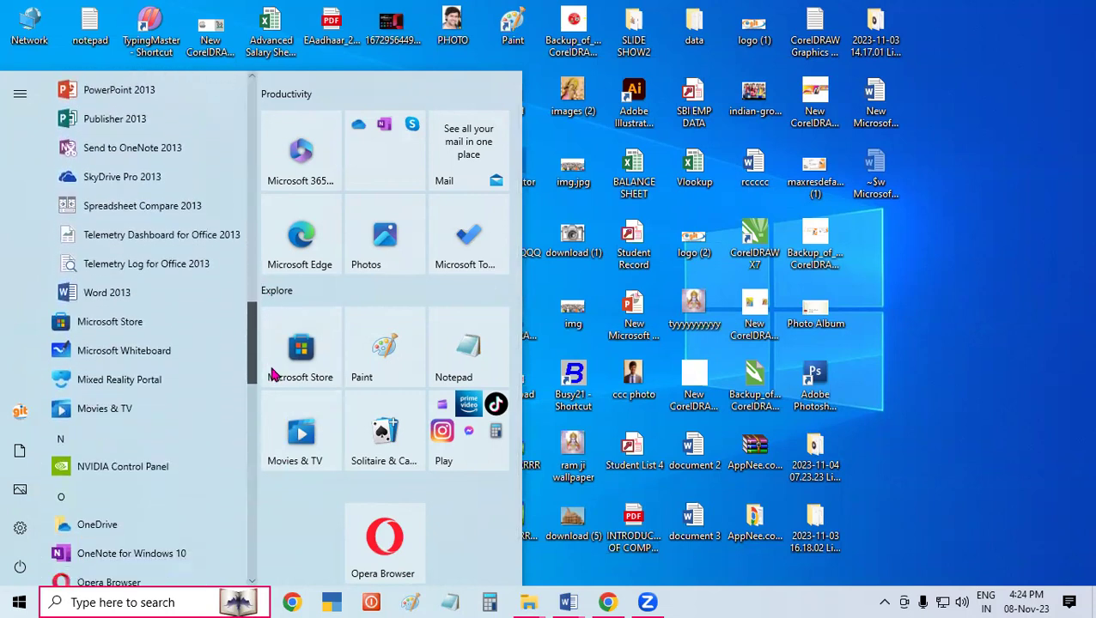
pyautogui.click(144, 303)
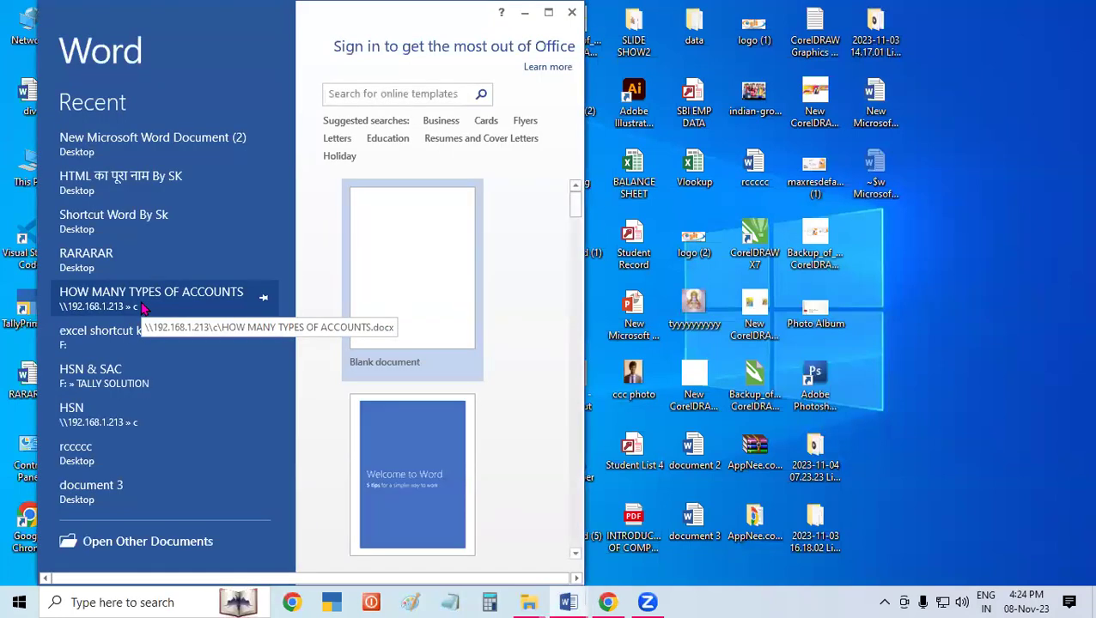
pyautogui.click(548, 12)
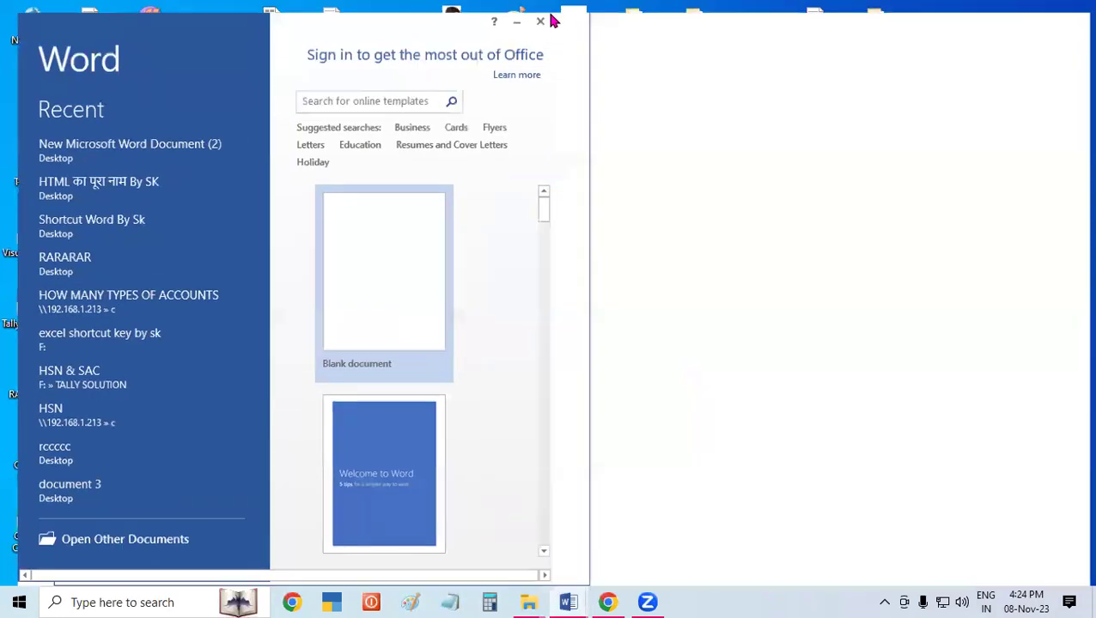
# Create a blank document, then return to Document1 and select the MS WORD and MS EXCEL lines
pyautogui.click(359, 203)
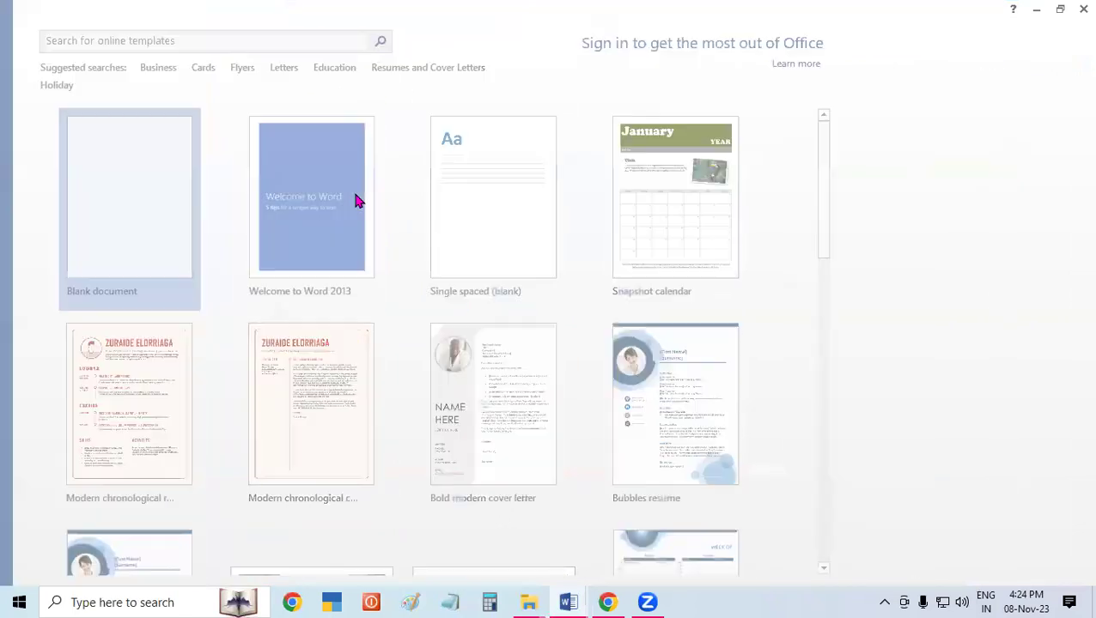
pyautogui.moveTo(568, 602)
pyautogui.click(420, 534)
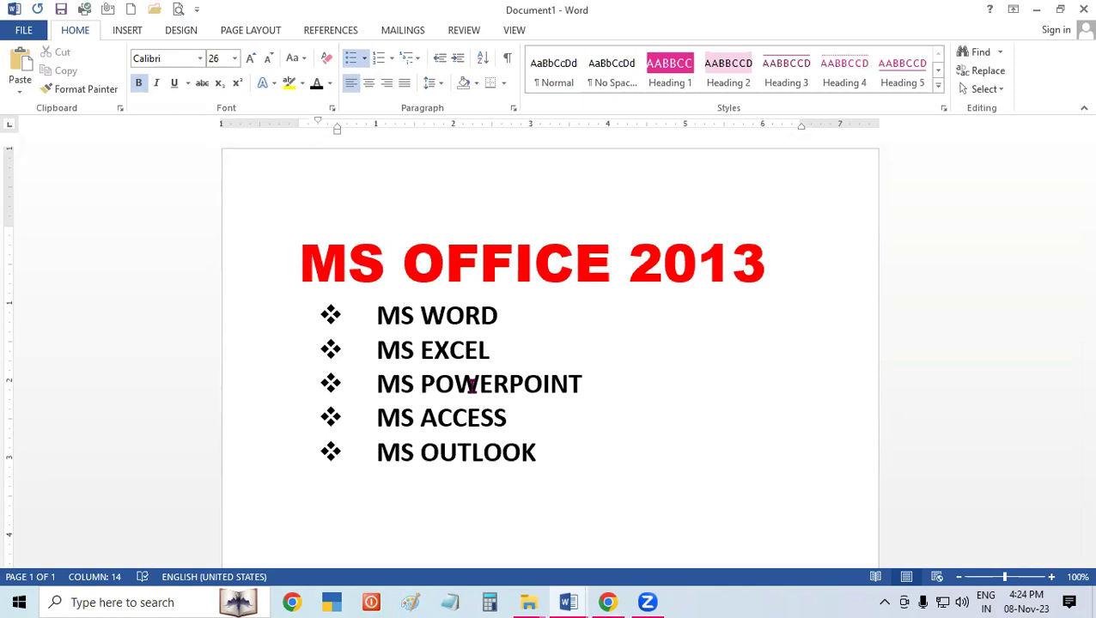
pyautogui.click(510, 321)
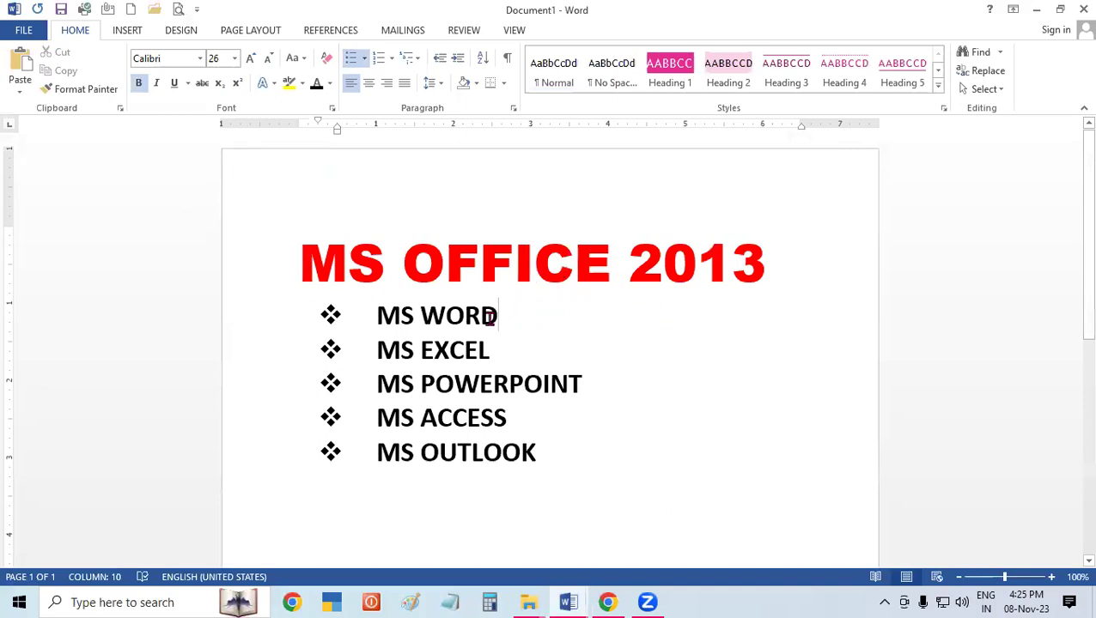
pyautogui.moveTo(491, 316); pyautogui.dragTo(379, 313)
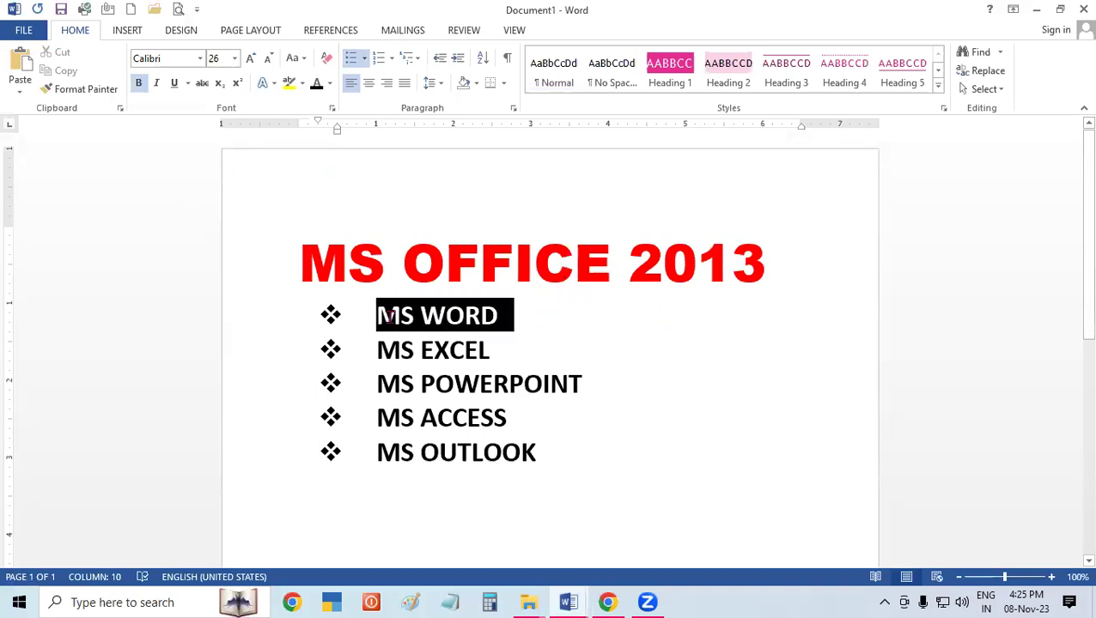
pyautogui.click(511, 351)
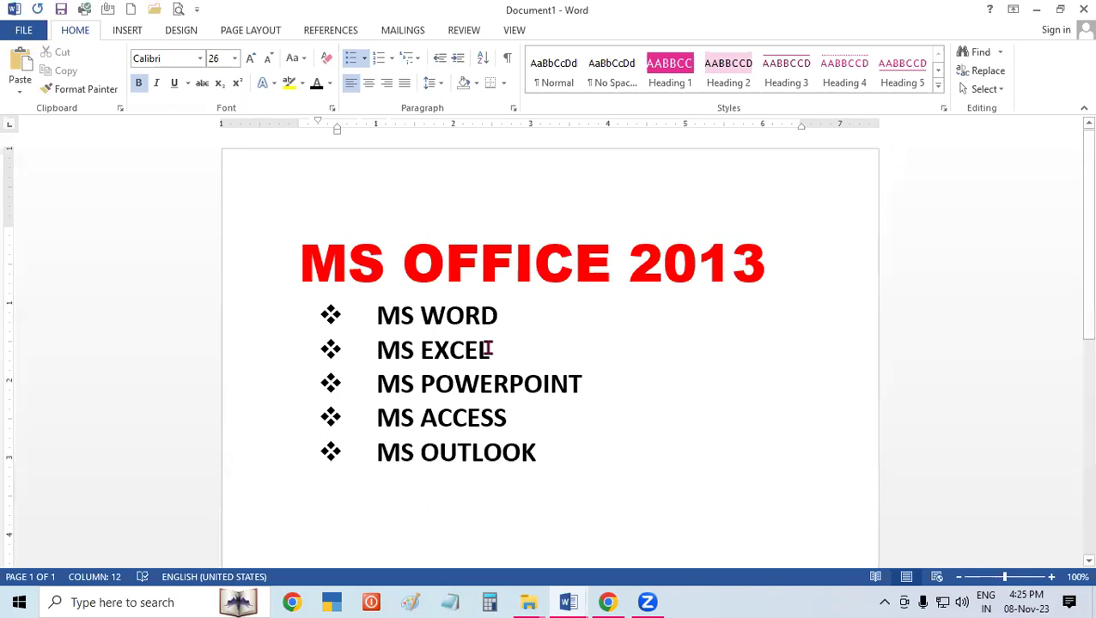
pyautogui.moveTo(488, 349); pyautogui.dragTo(361, 368)
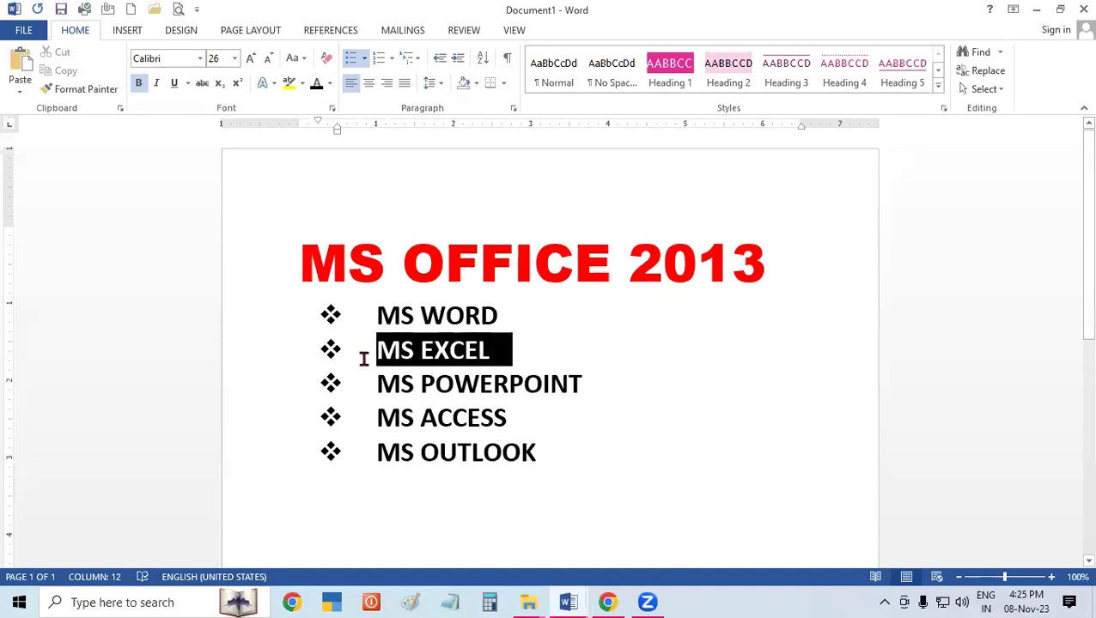
pyautogui.click(650, 394)
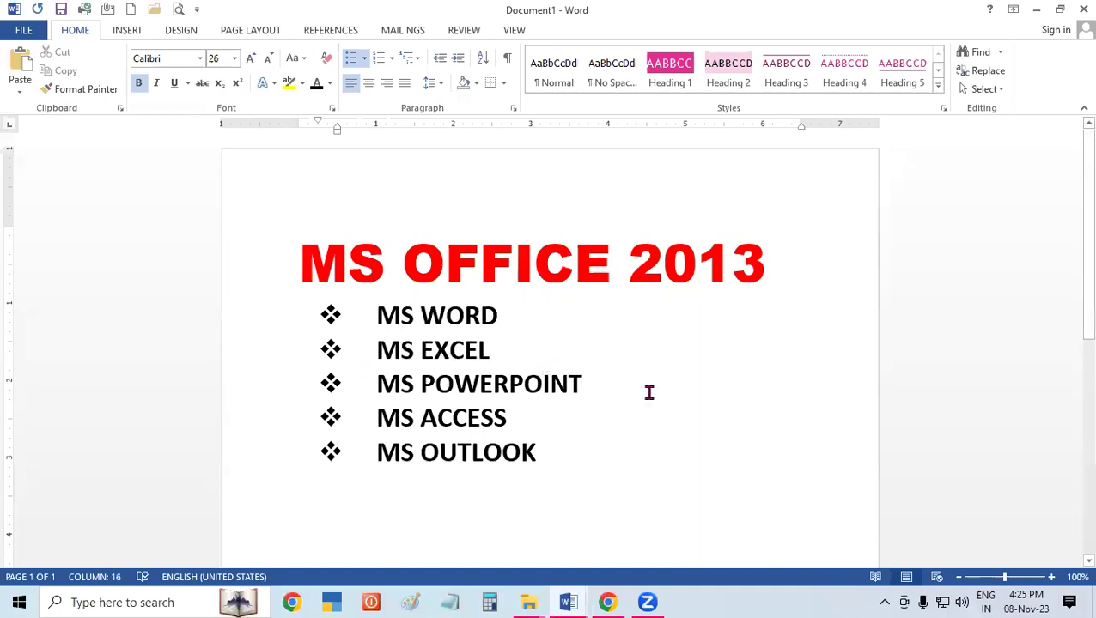
pyautogui.moveTo(601, 375); pyautogui.dragTo(336, 378)
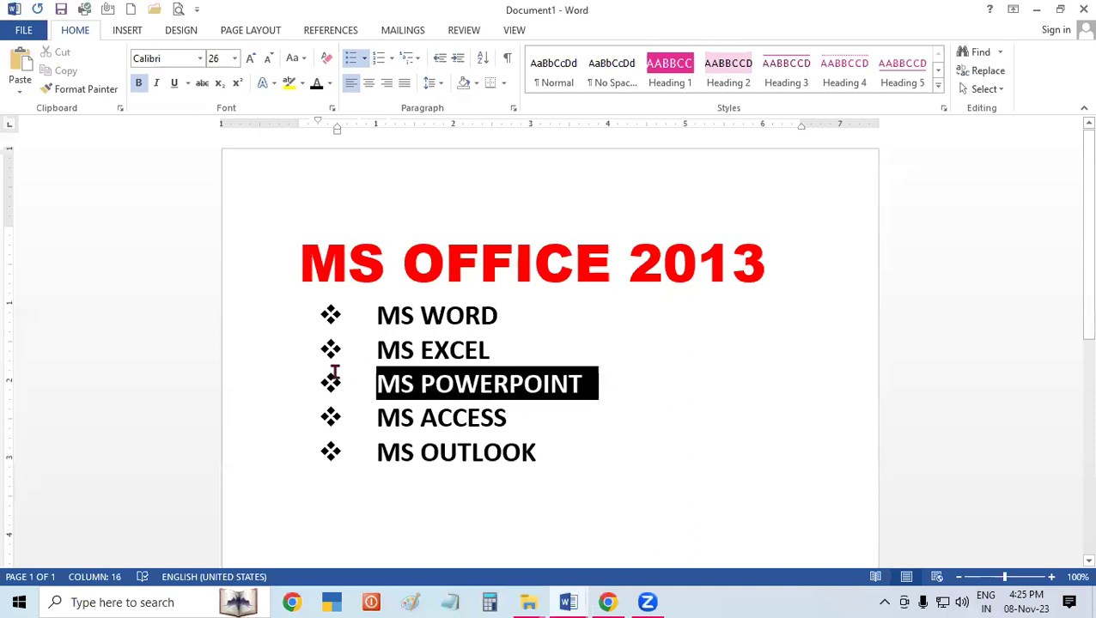
pyautogui.click(712, 404)
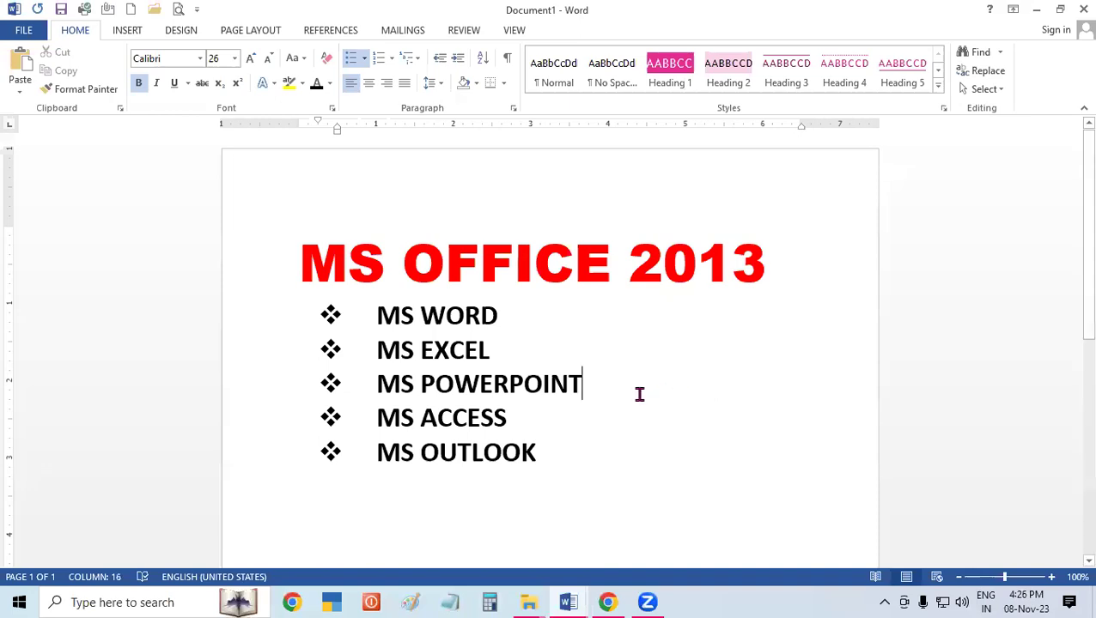
pyautogui.click(518, 420)
pyautogui.moveTo(509, 421); pyautogui.dragTo(415, 421)
pyautogui.click(569, 451)
pyautogui.moveTo(513, 418); pyautogui.dragTo(403, 386)
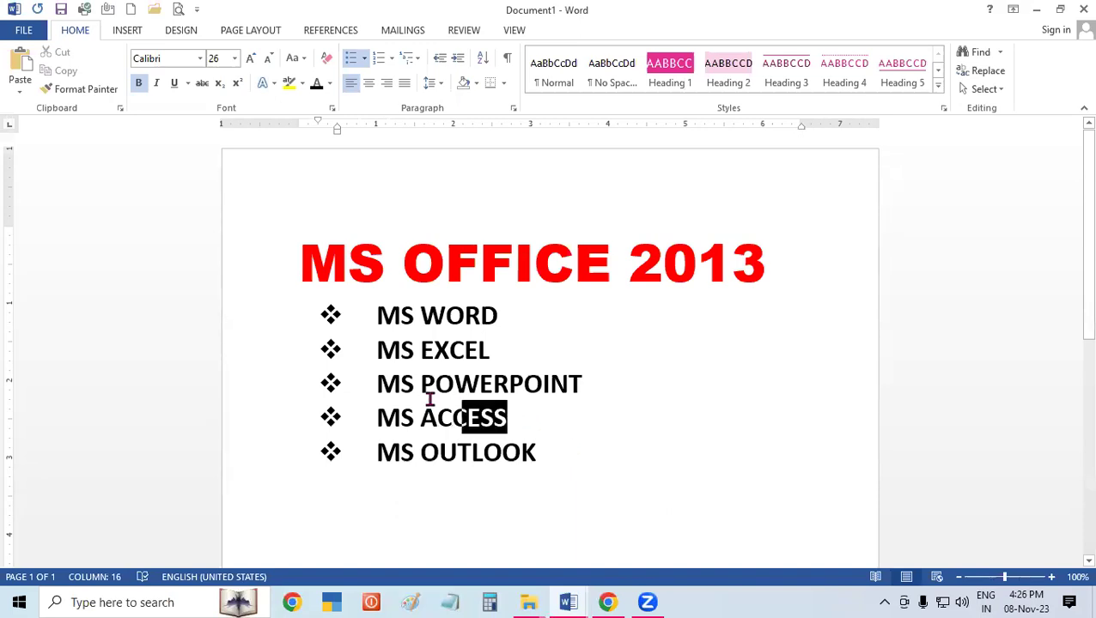
pyautogui.click(598, 471)
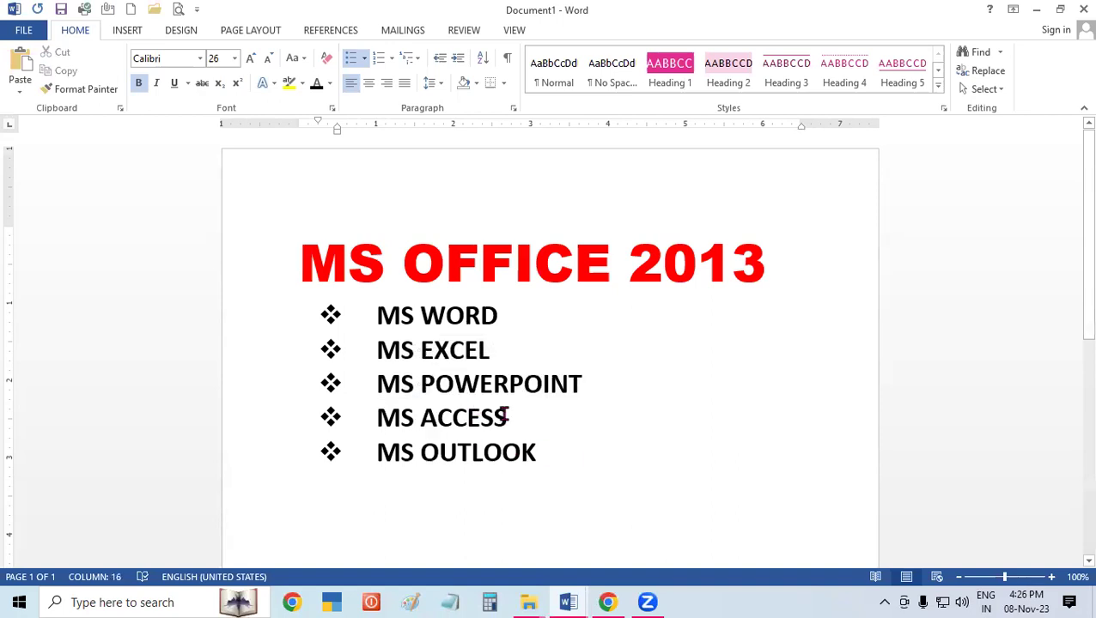
pyautogui.moveTo(507, 417); pyautogui.dragTo(452, 418)
pyautogui.click(573, 462)
pyautogui.moveTo(536, 453); pyautogui.dragTo(440, 454)
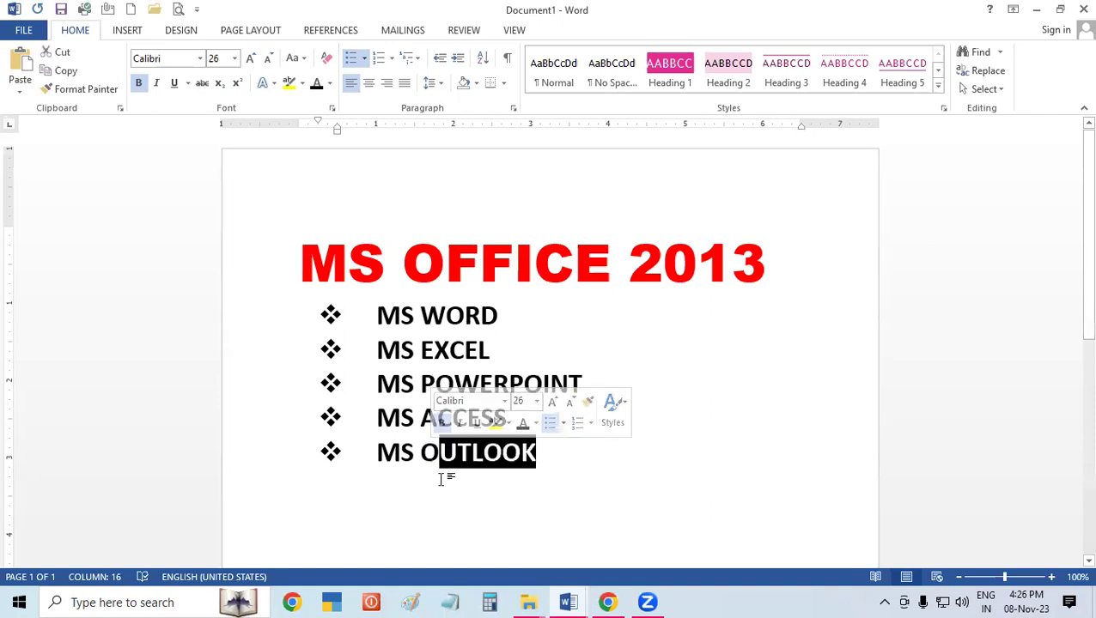
pyautogui.click(652, 459)
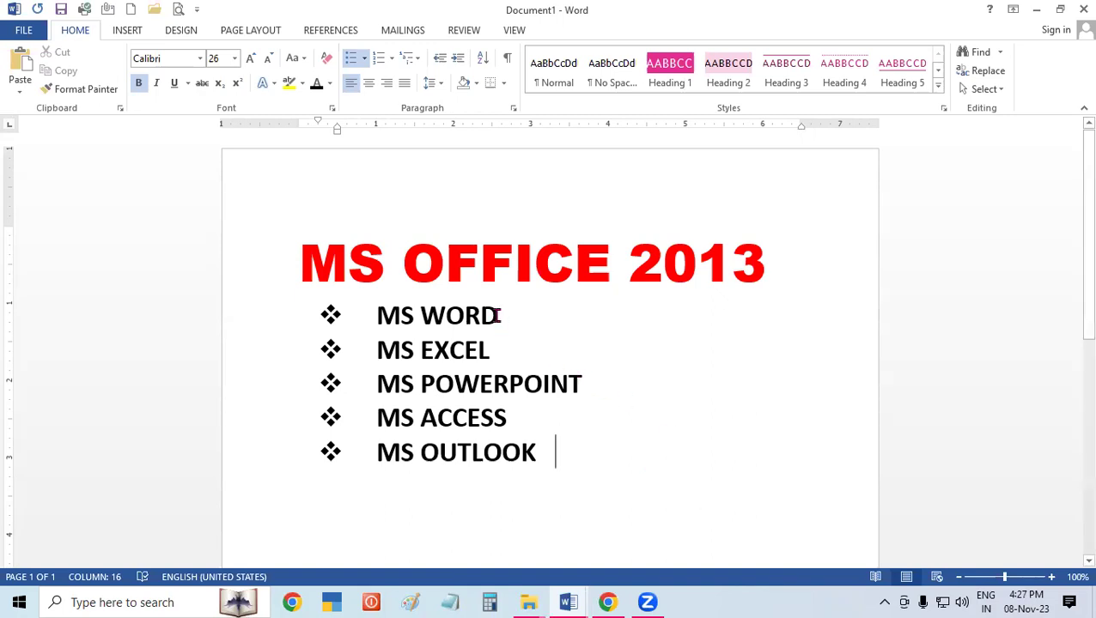
pyautogui.moveTo(512, 316); pyautogui.dragTo(376, 316)
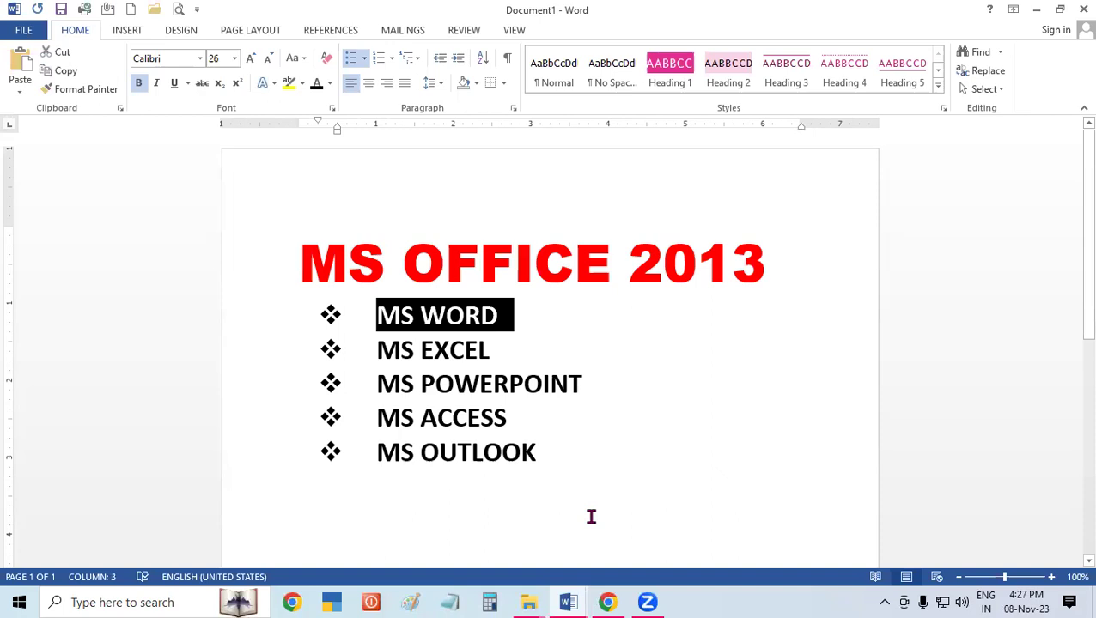
pyautogui.click(607, 453)
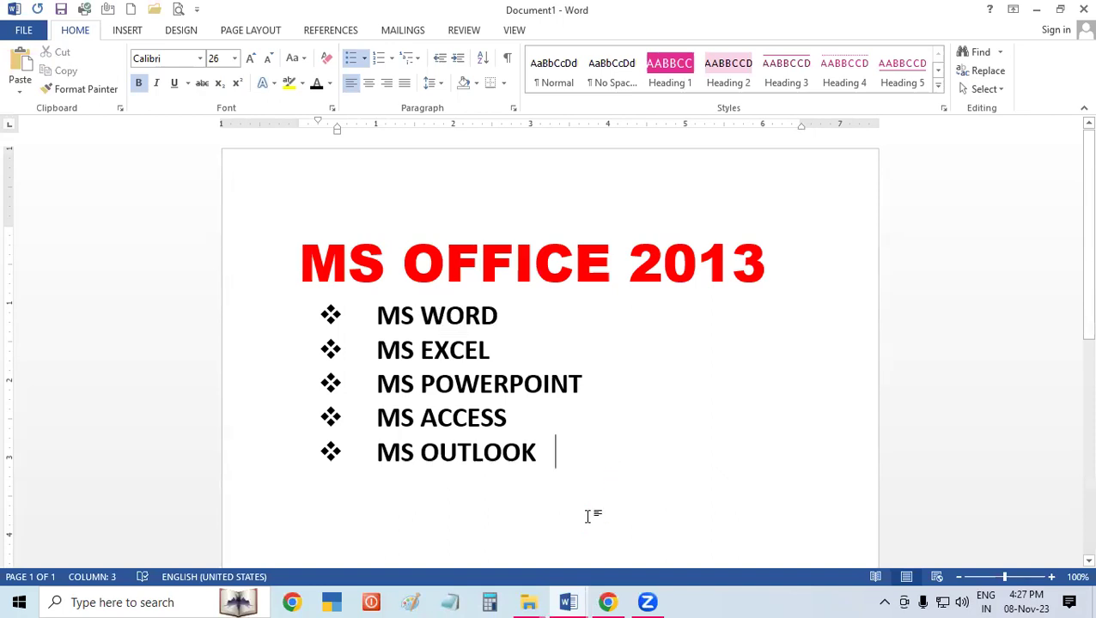
pyautogui.click(737, 537)
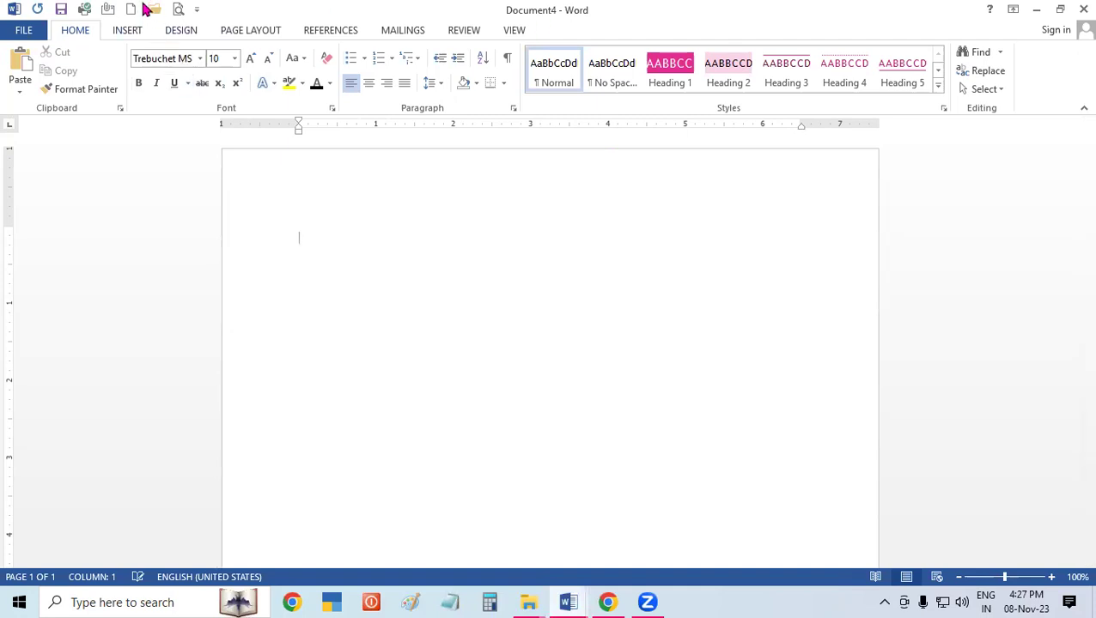
pyautogui.click(129, 29)
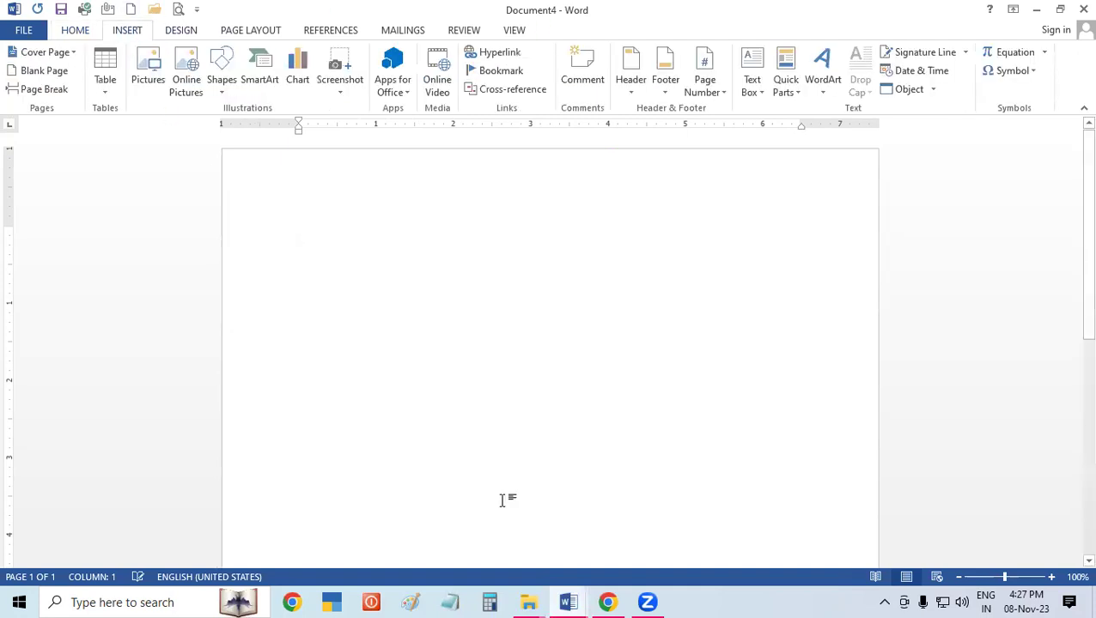
pyautogui.moveTo(568, 602)
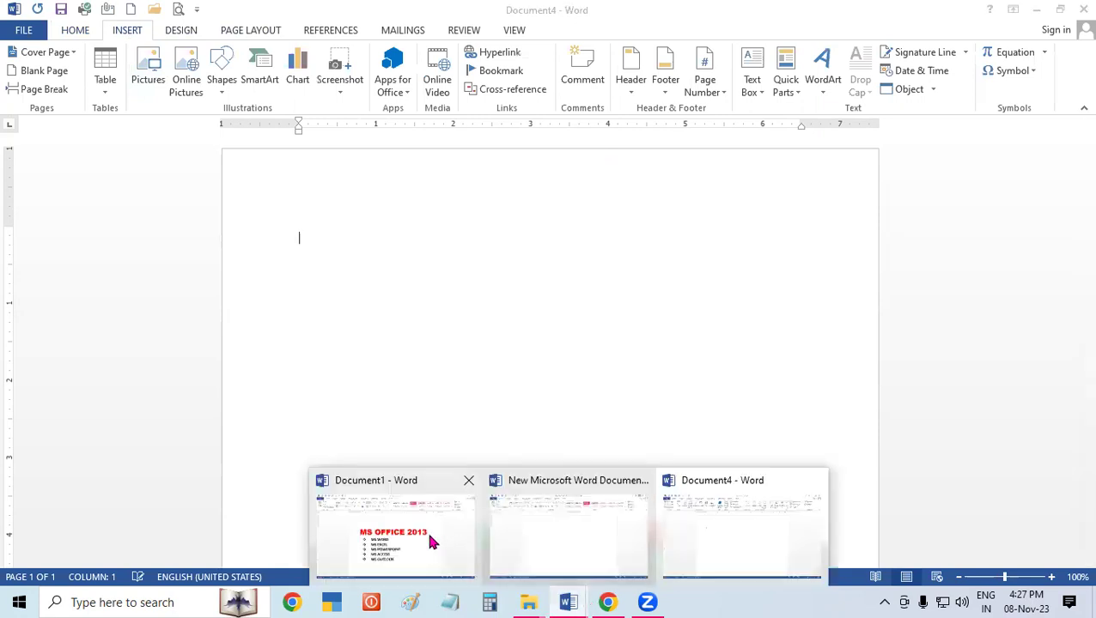
pyautogui.click(426, 529)
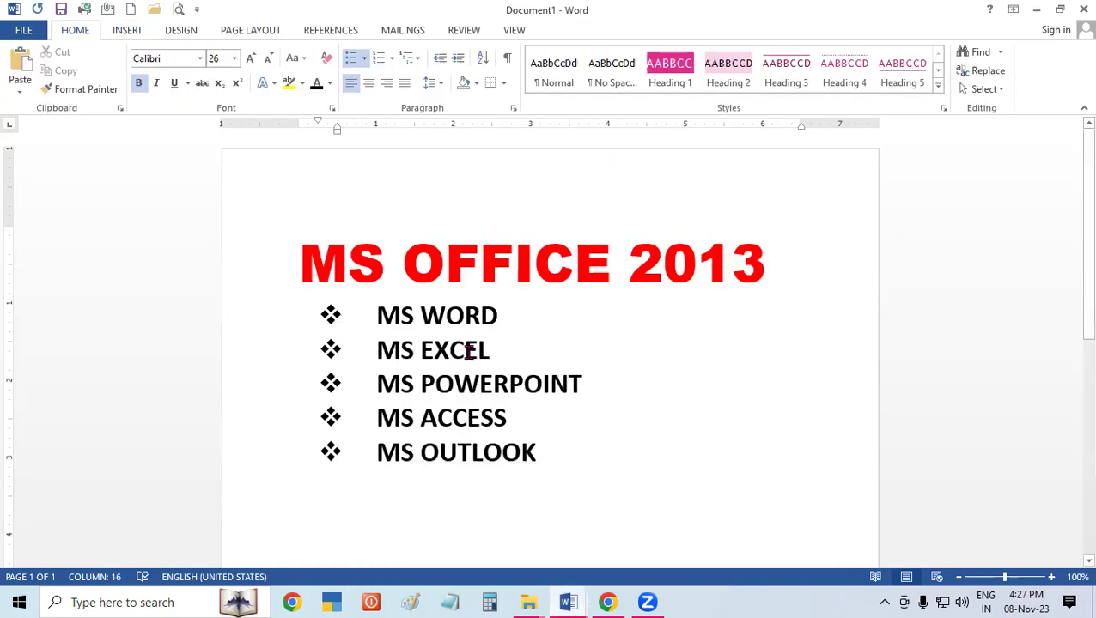
pyautogui.moveTo(441, 273); pyautogui.dragTo(610, 273)
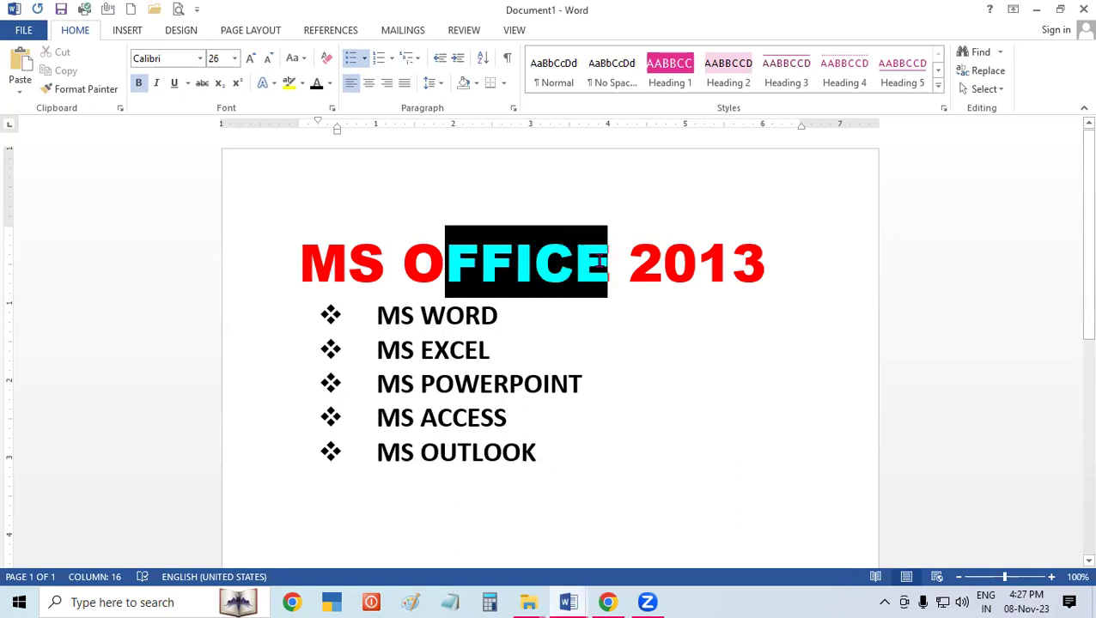
pyautogui.click(581, 346)
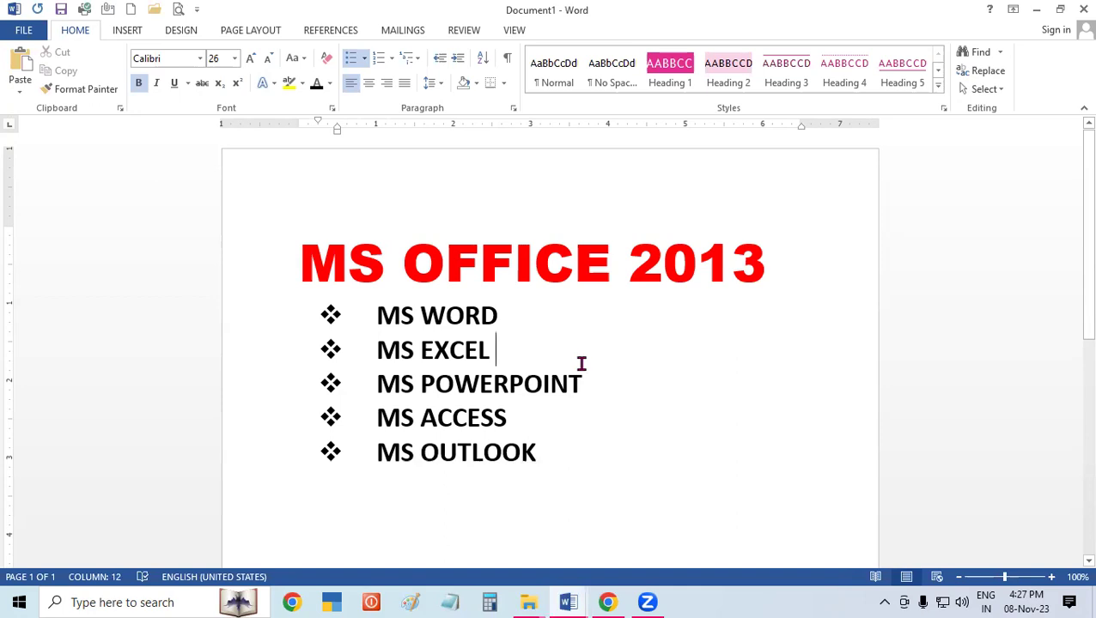
pyautogui.click(764, 271)
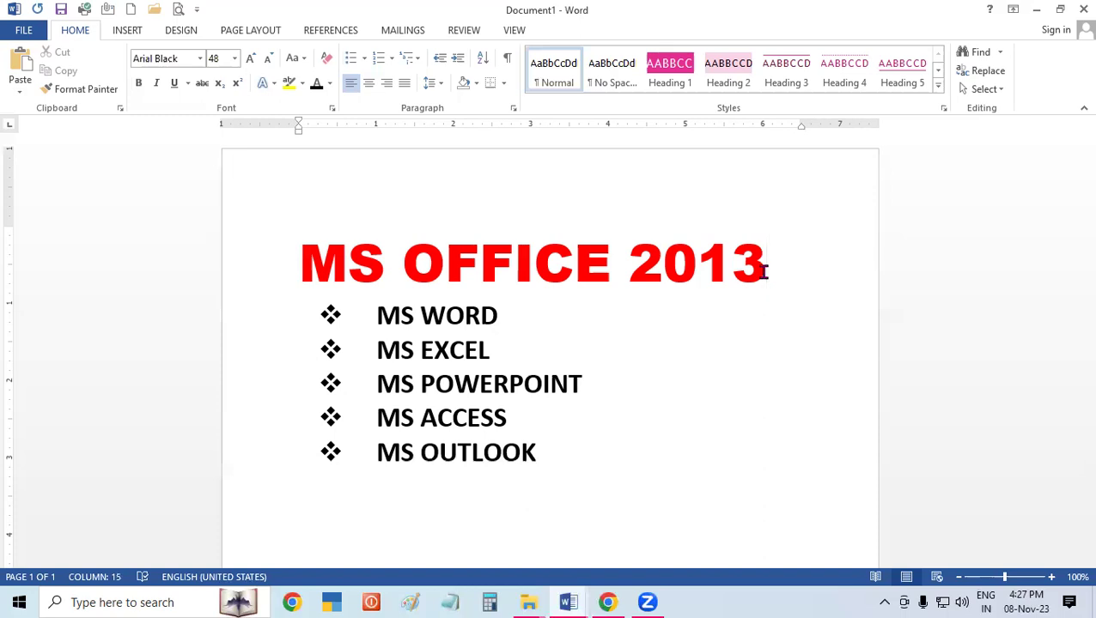
pyautogui.moveTo(765, 271); pyautogui.dragTo(621, 271)
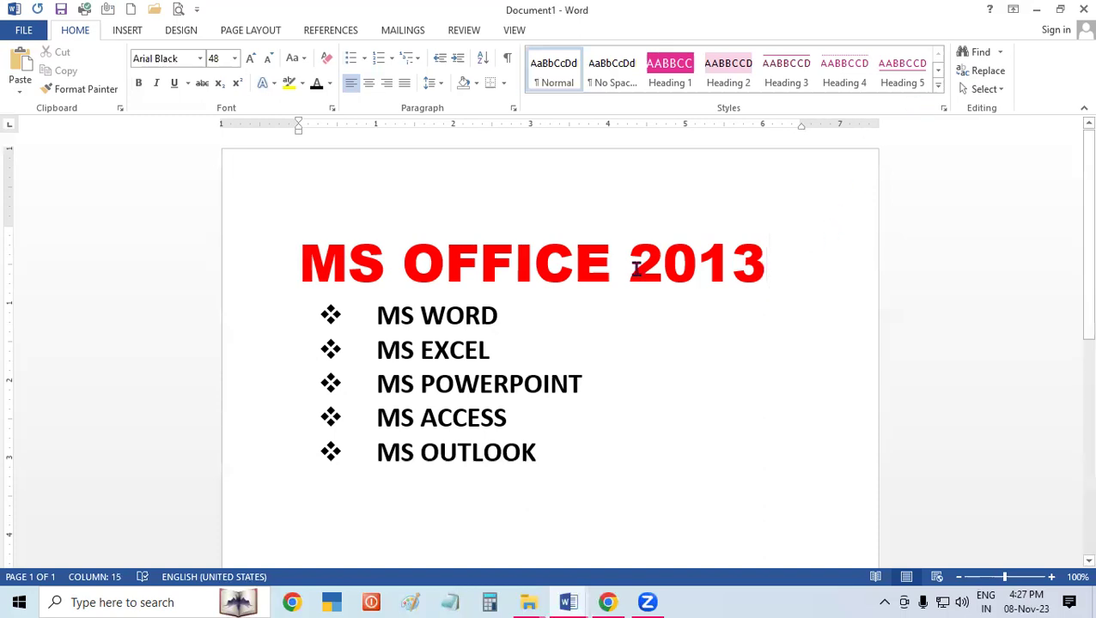
pyautogui.click(586, 307)
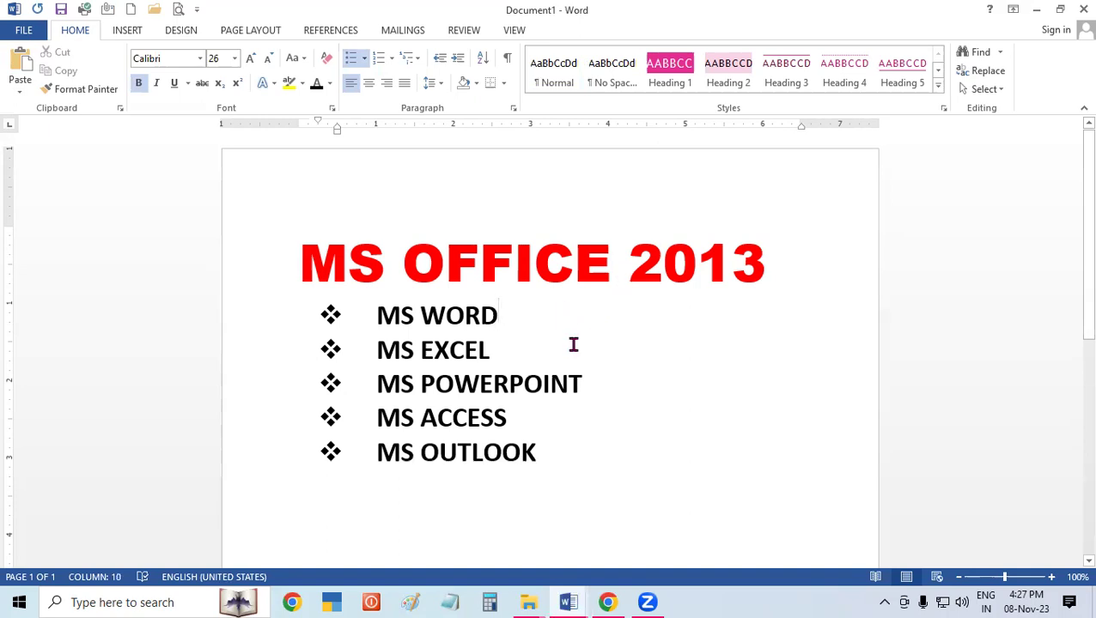
pyautogui.moveTo(765, 258); pyautogui.dragTo(727, 259)
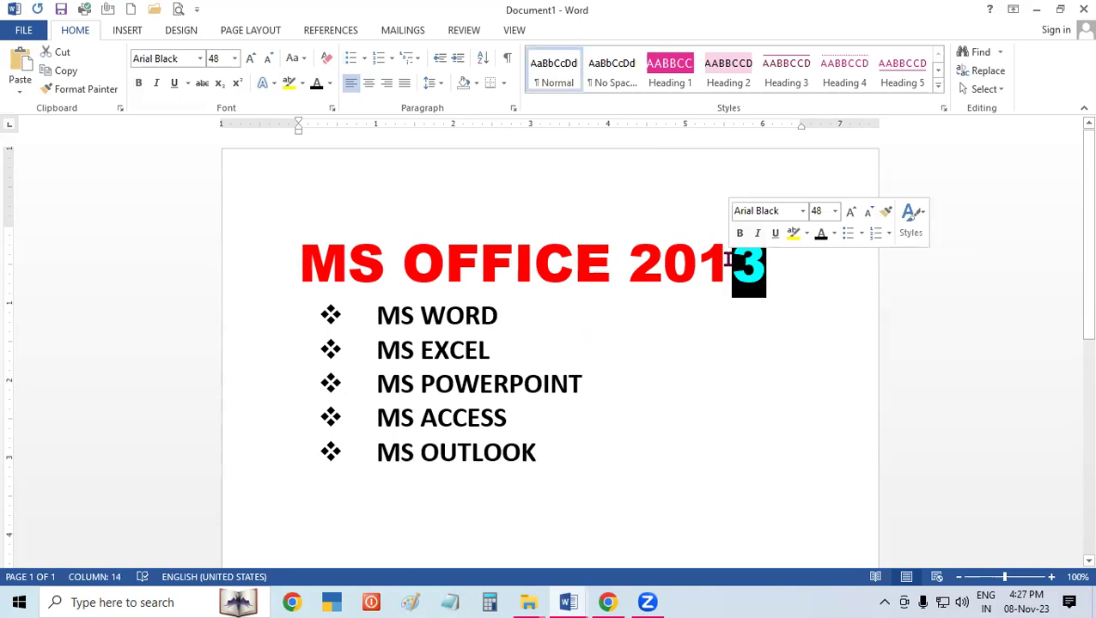
pyautogui.click(721, 337)
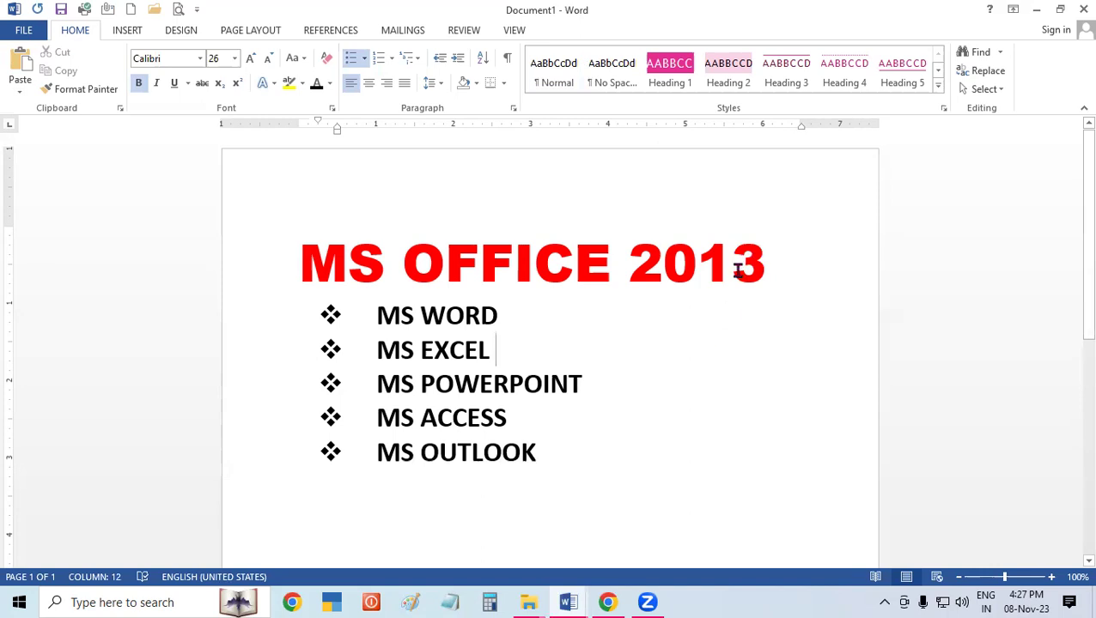
pyautogui.moveTo(771, 258); pyautogui.dragTo(728, 266)
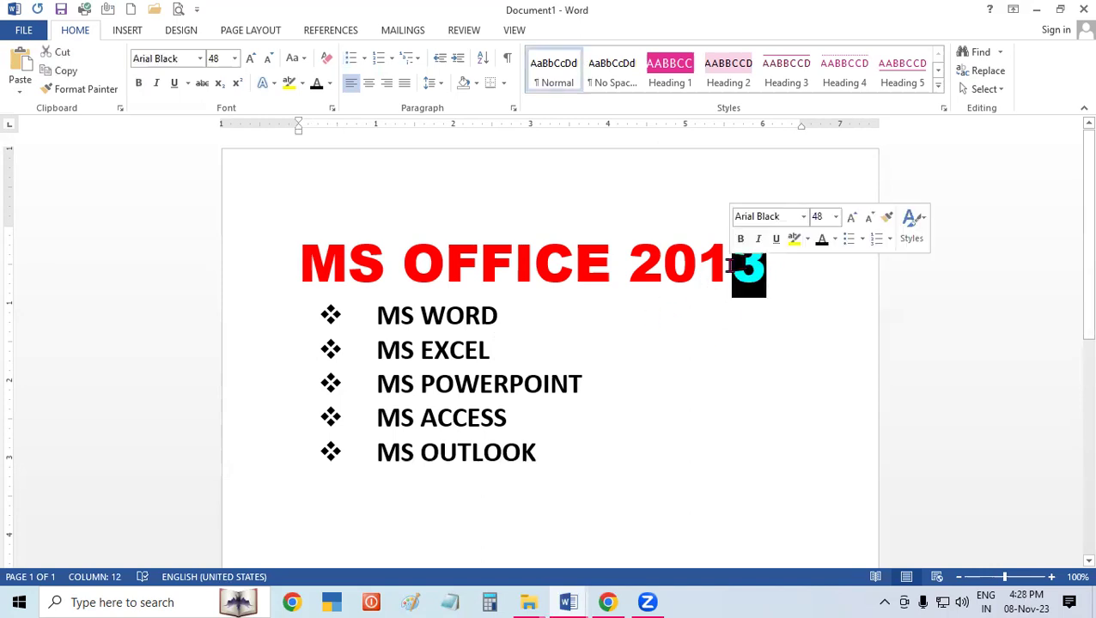
pyautogui.click(573, 348)
pyautogui.click(743, 268)
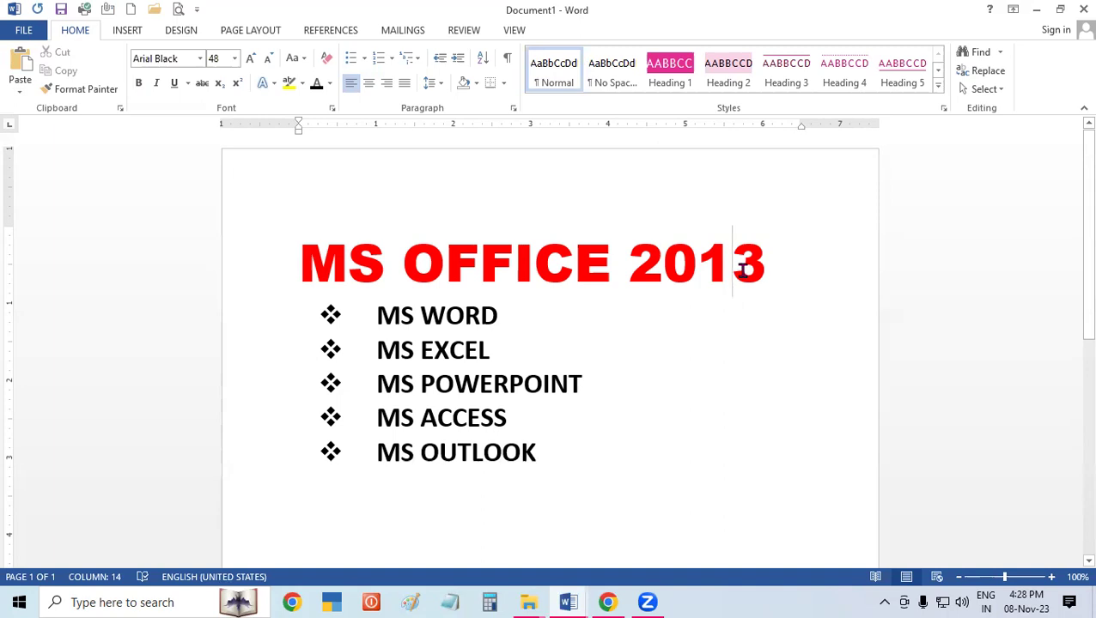
pyautogui.click(127, 30)
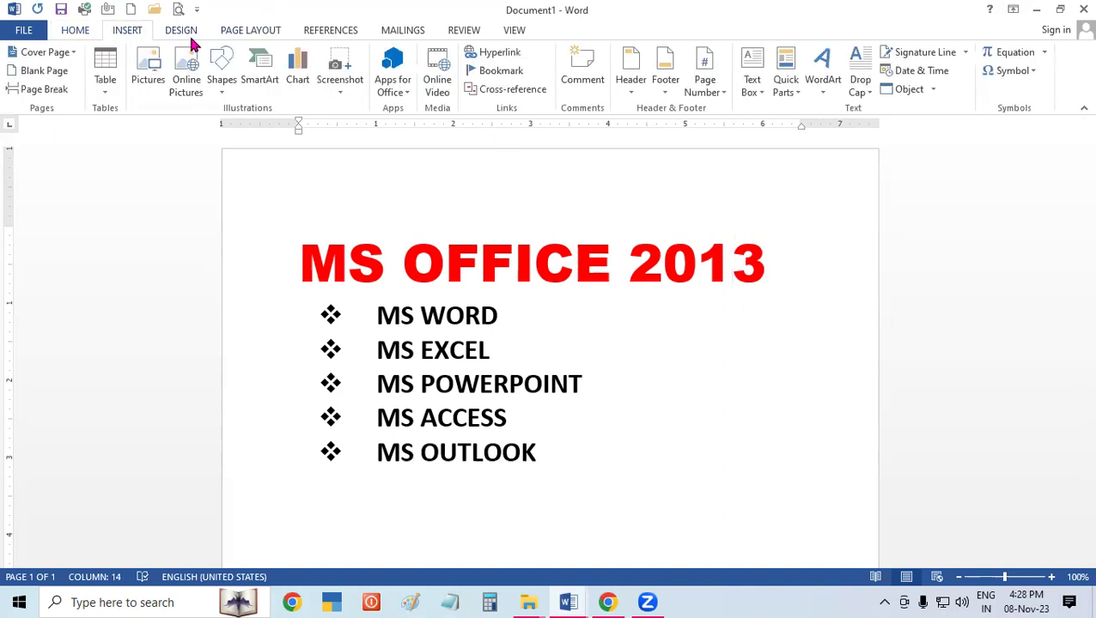
pyautogui.click(181, 30)
pyautogui.click(77, 30)
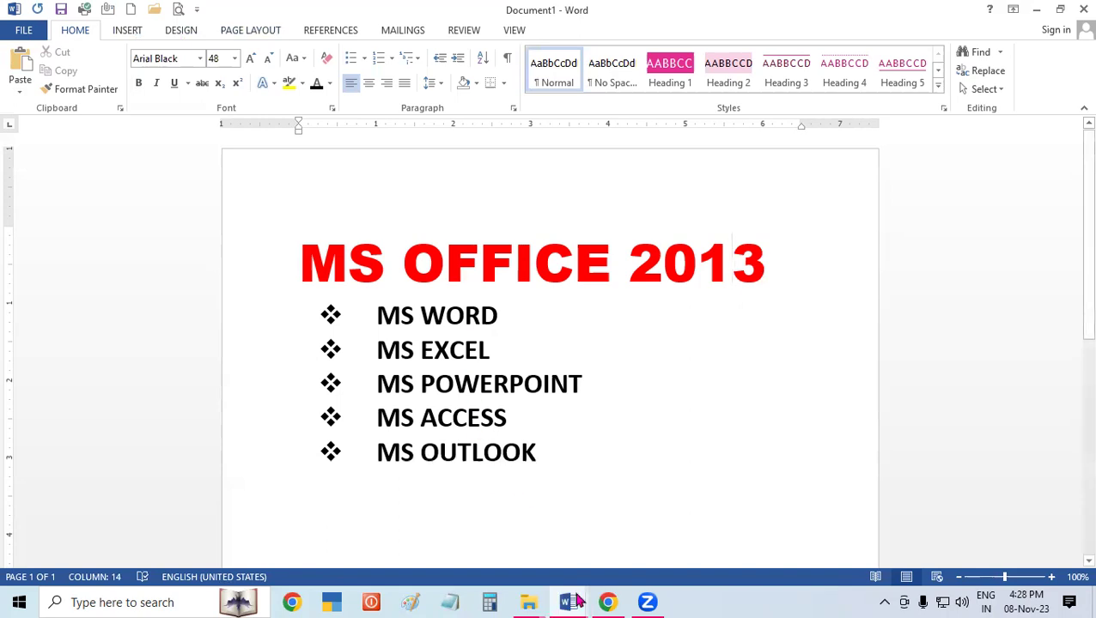
# Switch to the empty Document4 and open the Ribbon Display Options menu
pyautogui.moveTo(567, 602)
pyautogui.click(770, 515)
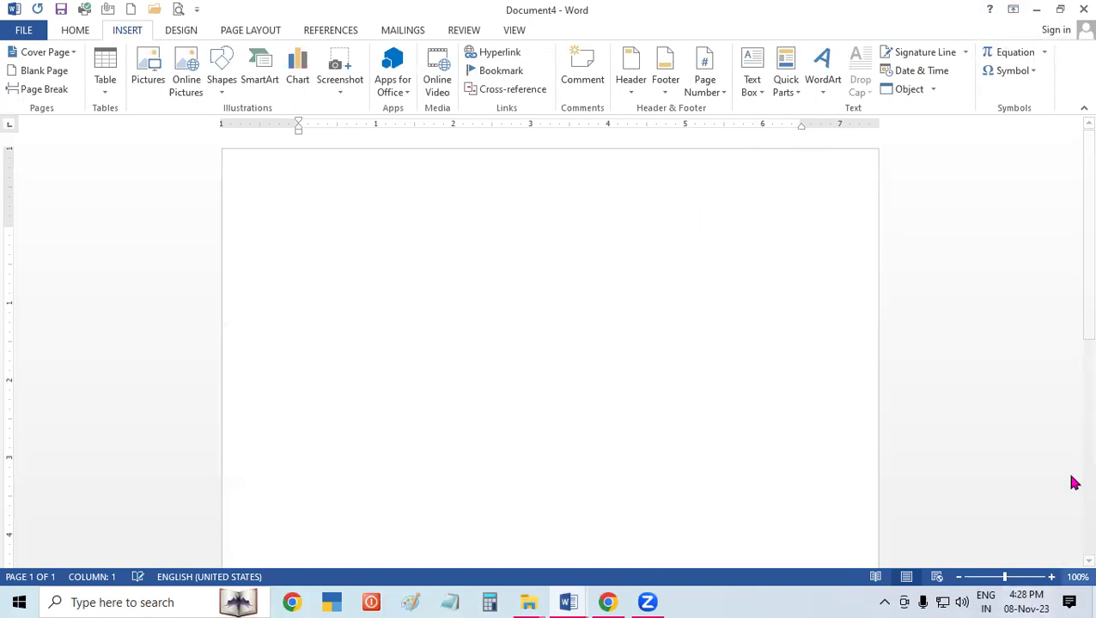
pyautogui.click(1012, 11)
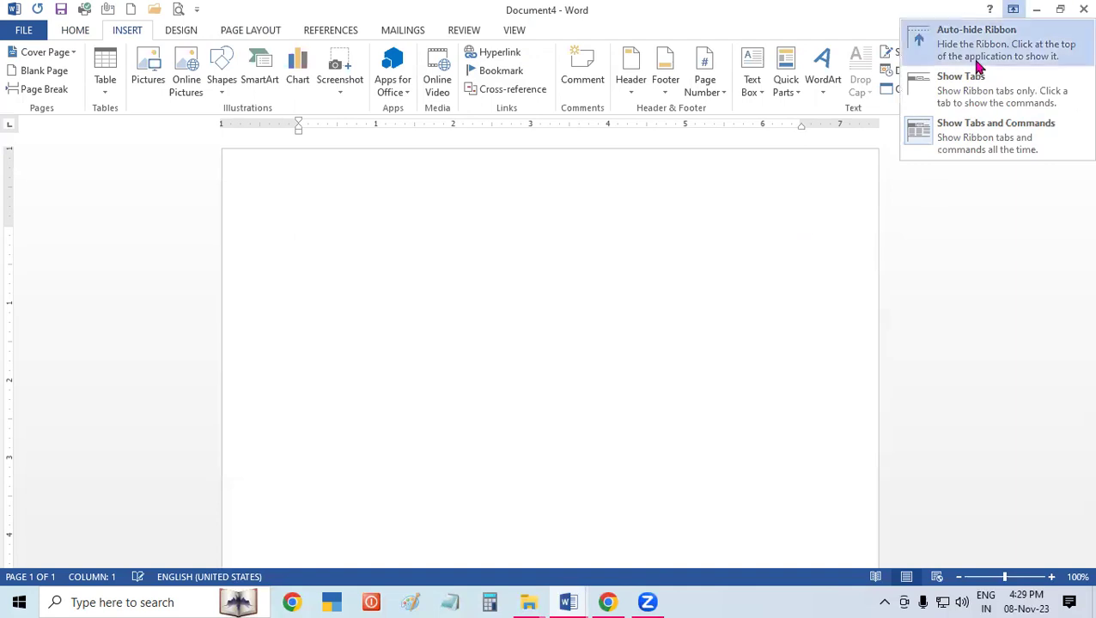
pyautogui.click(995, 129)
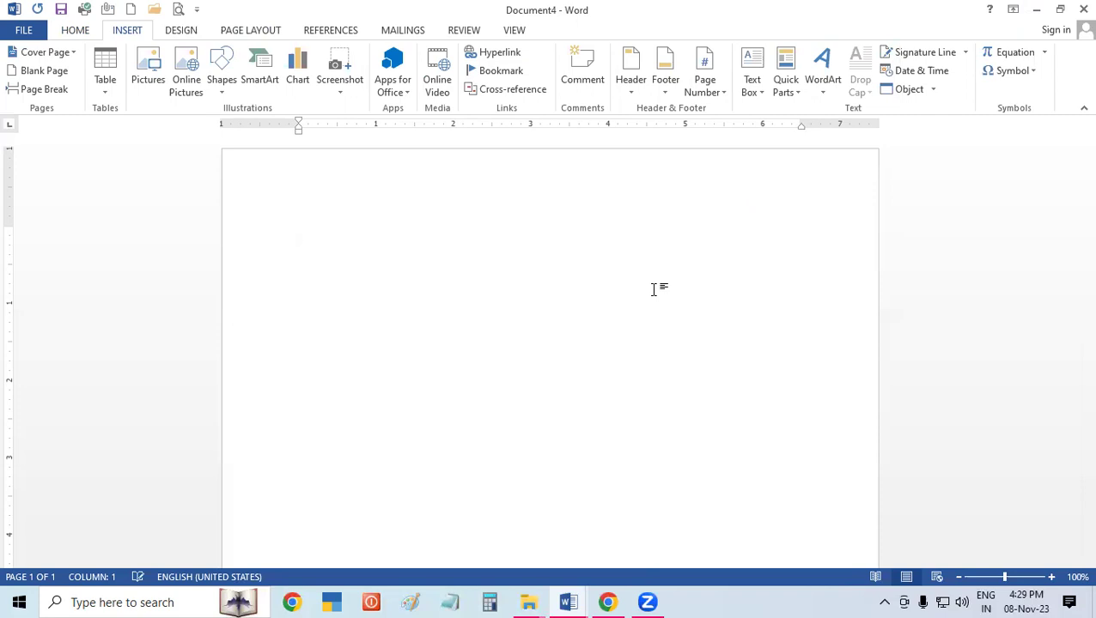
pyautogui.hotkey('ctrl', 'F1')
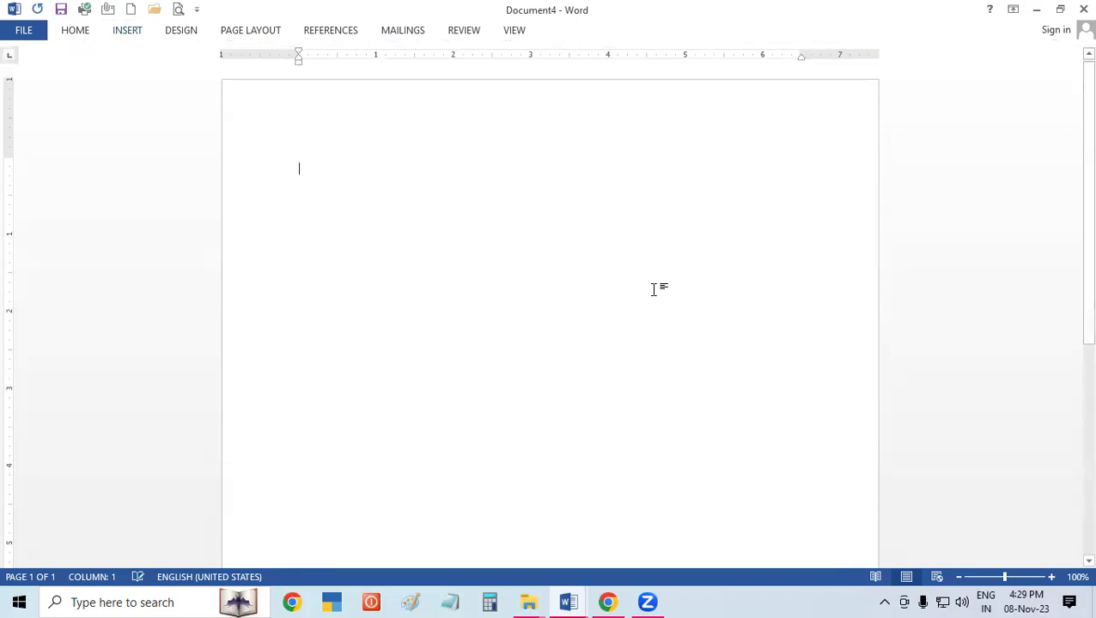
pyautogui.hotkey('ctrl', 'F1')
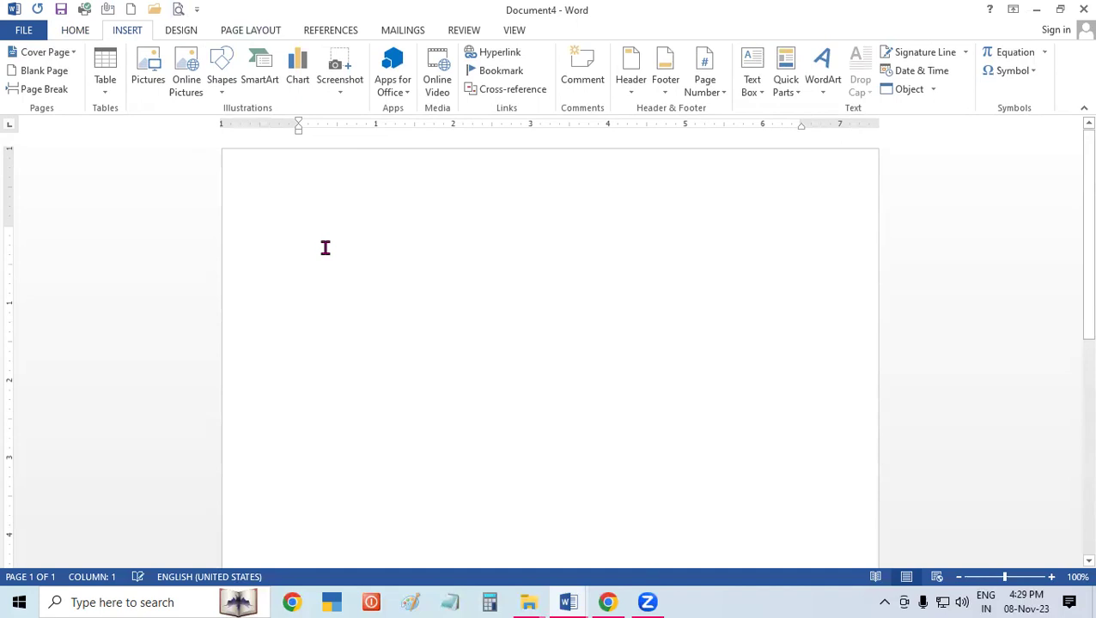
pyautogui.click(1014, 10)
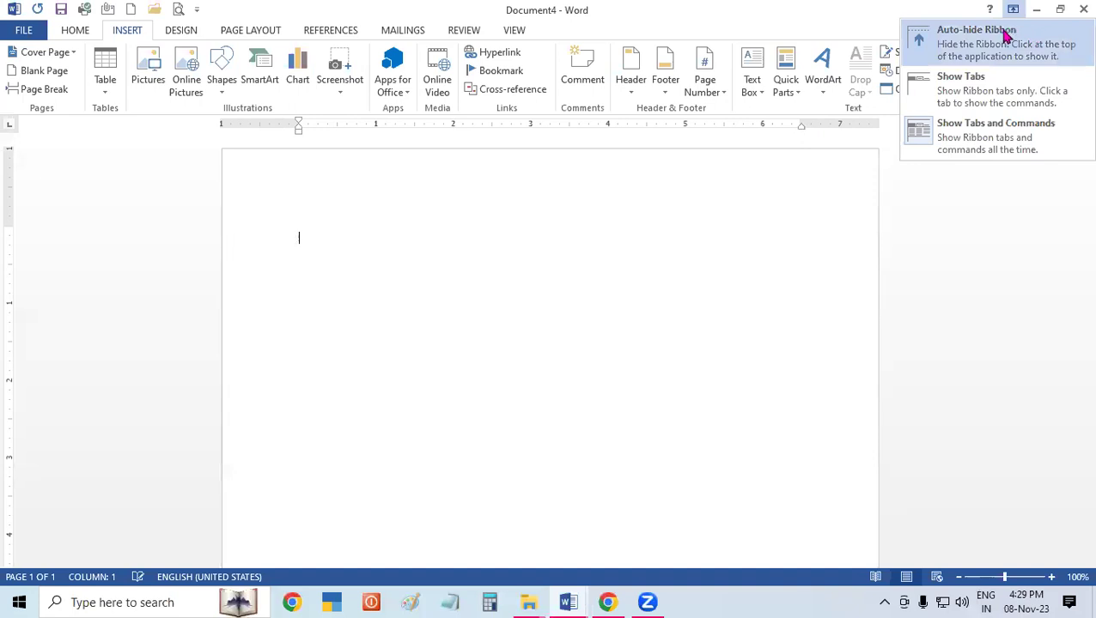
# Switch the ribbon to Auto-hide, then Show Tabs, then back to Show Tabs and Commands
pyautogui.click(949, 47)
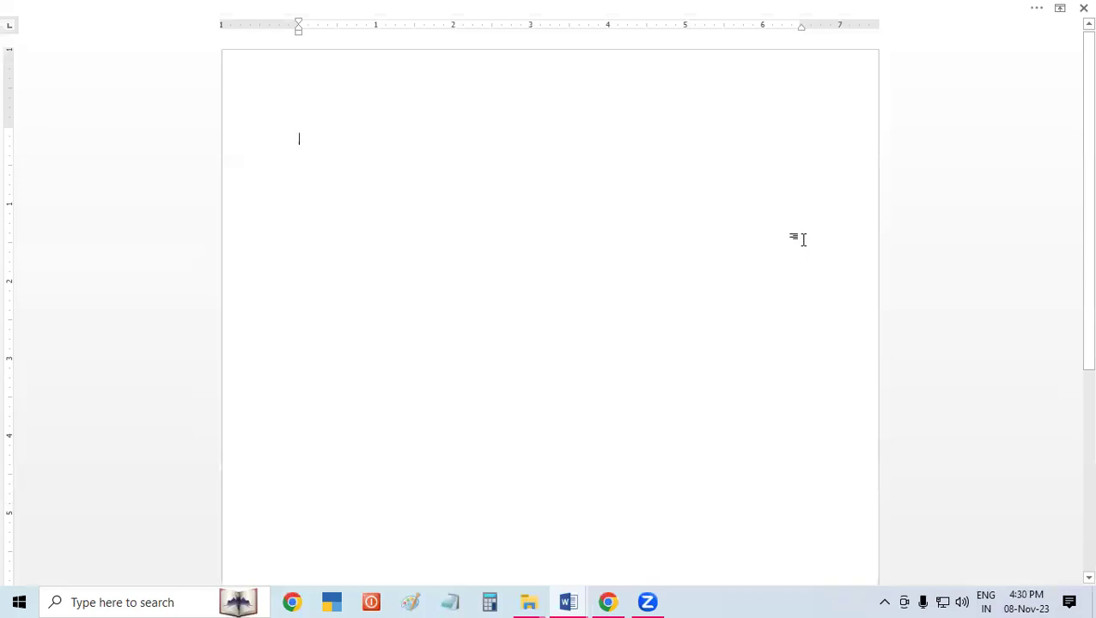
pyautogui.moveTo(1061, 10)
pyautogui.click(1061, 9)
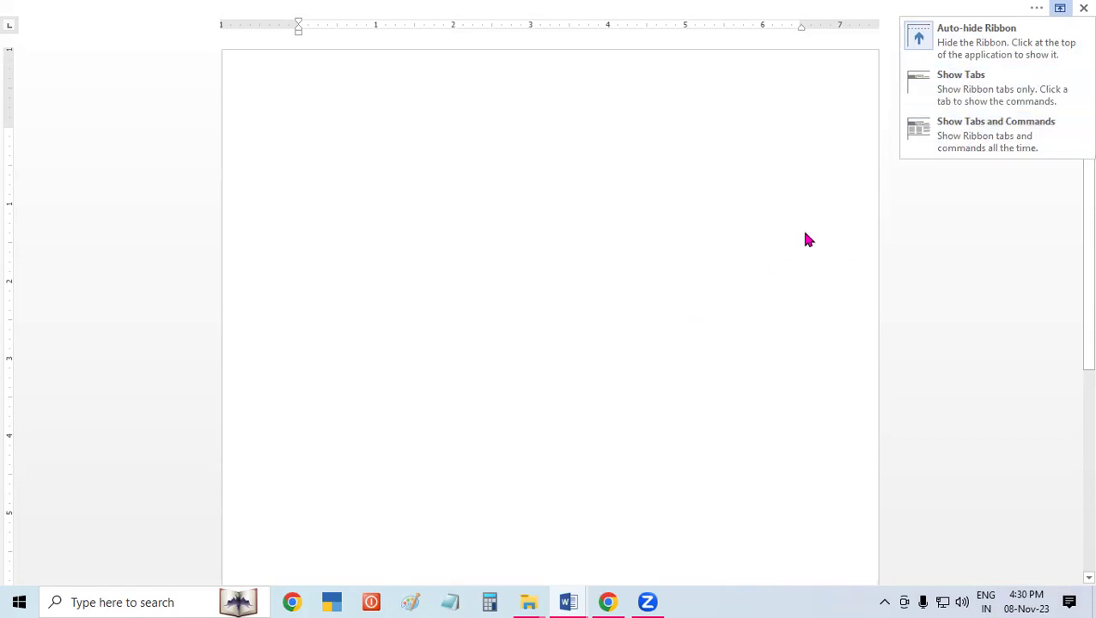
pyautogui.click(919, 86)
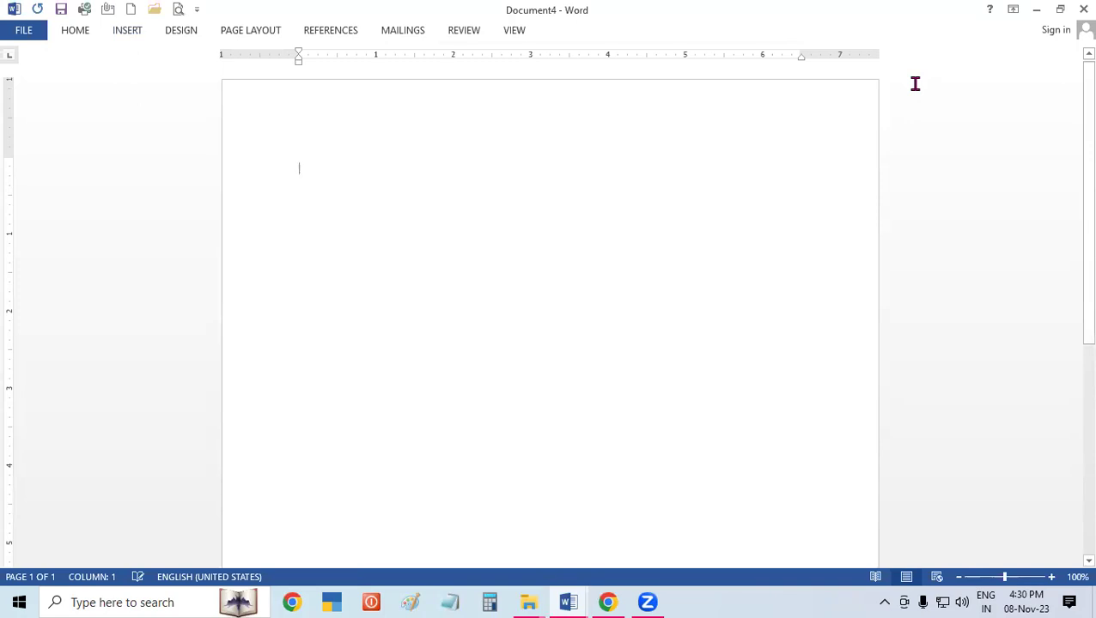
pyautogui.click(1013, 10)
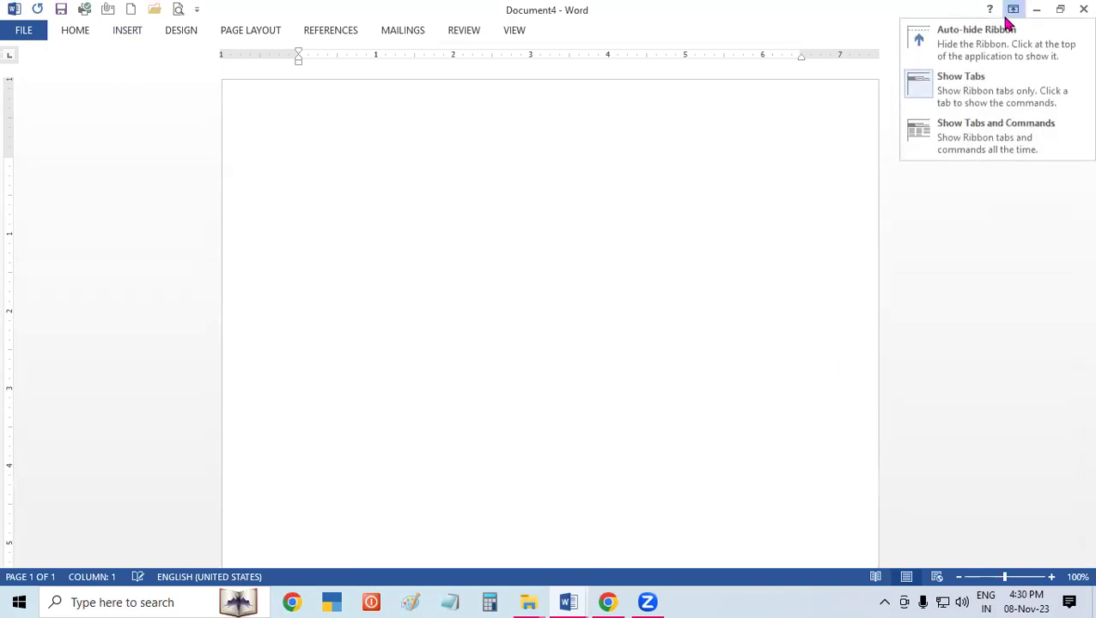
pyautogui.click(974, 137)
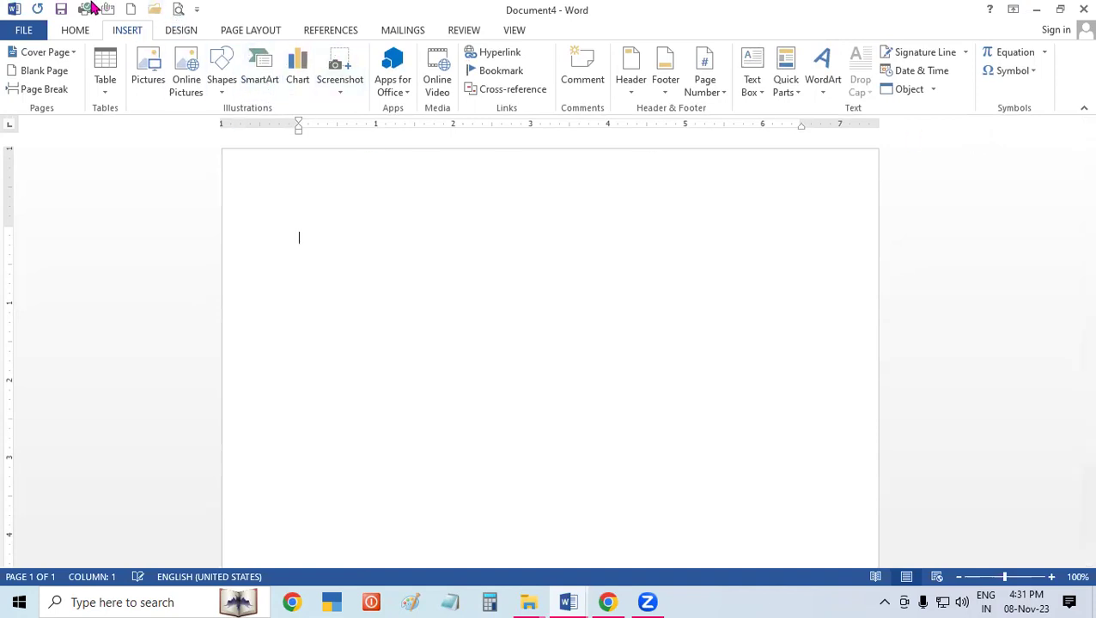
# Move the Quick Access Toolbar below the ribbon and back above it, then reopen its customization list
pyautogui.click(197, 8)
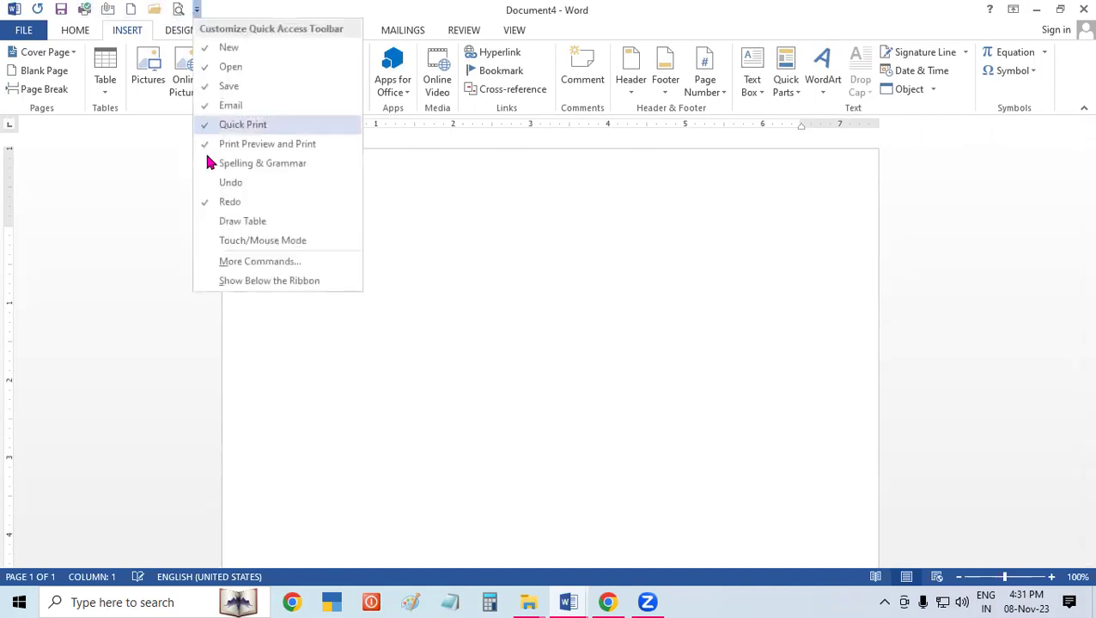
pyautogui.click(480, 277)
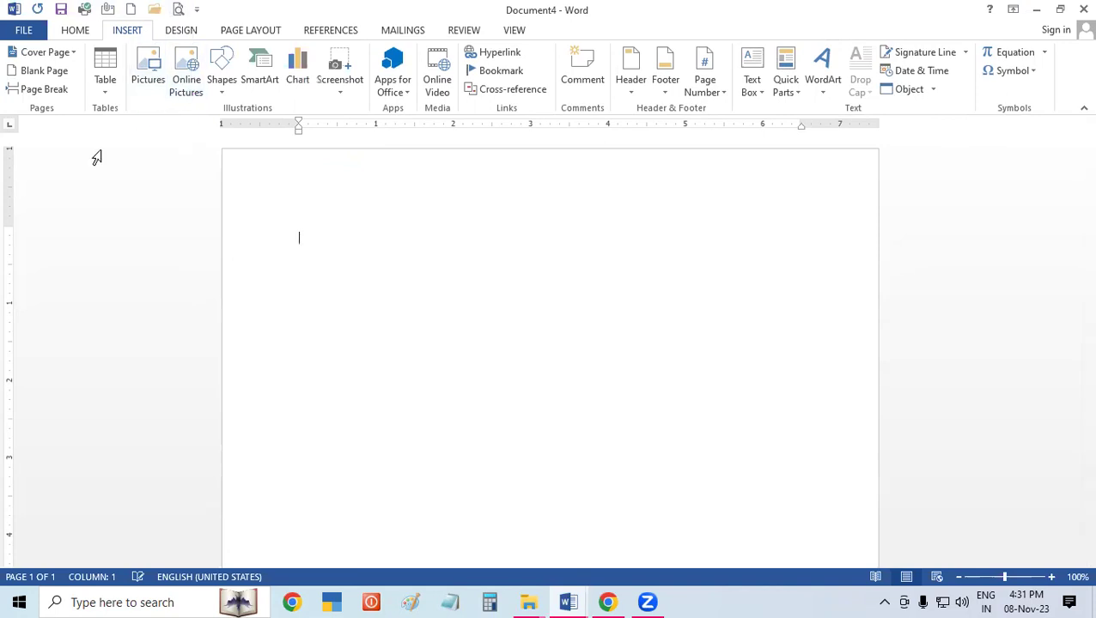
pyautogui.click(197, 10)
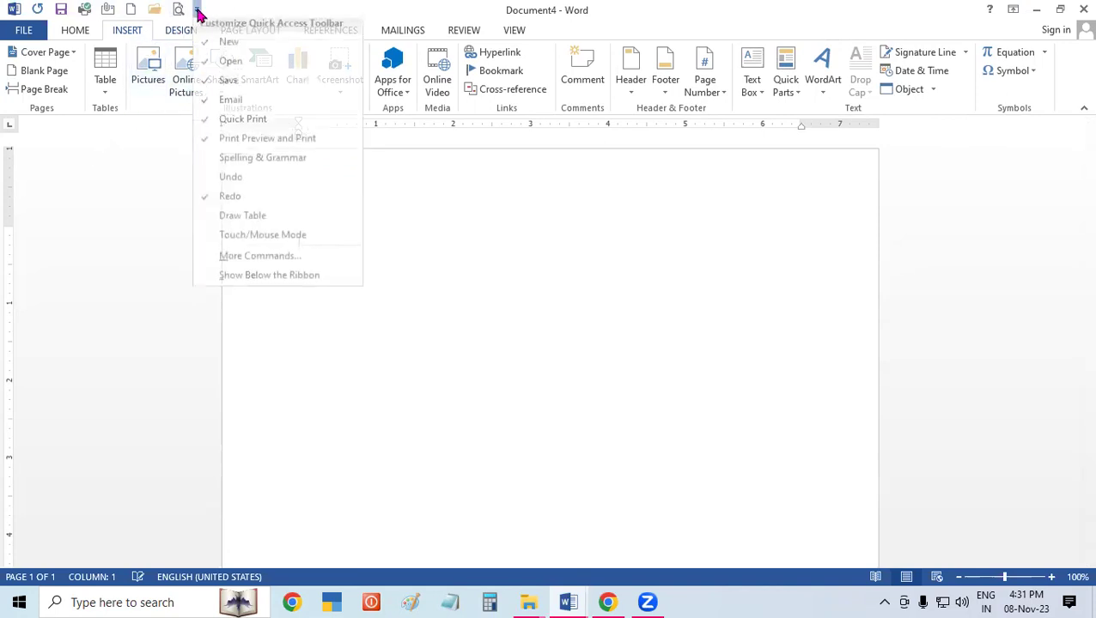
pyautogui.click(281, 283)
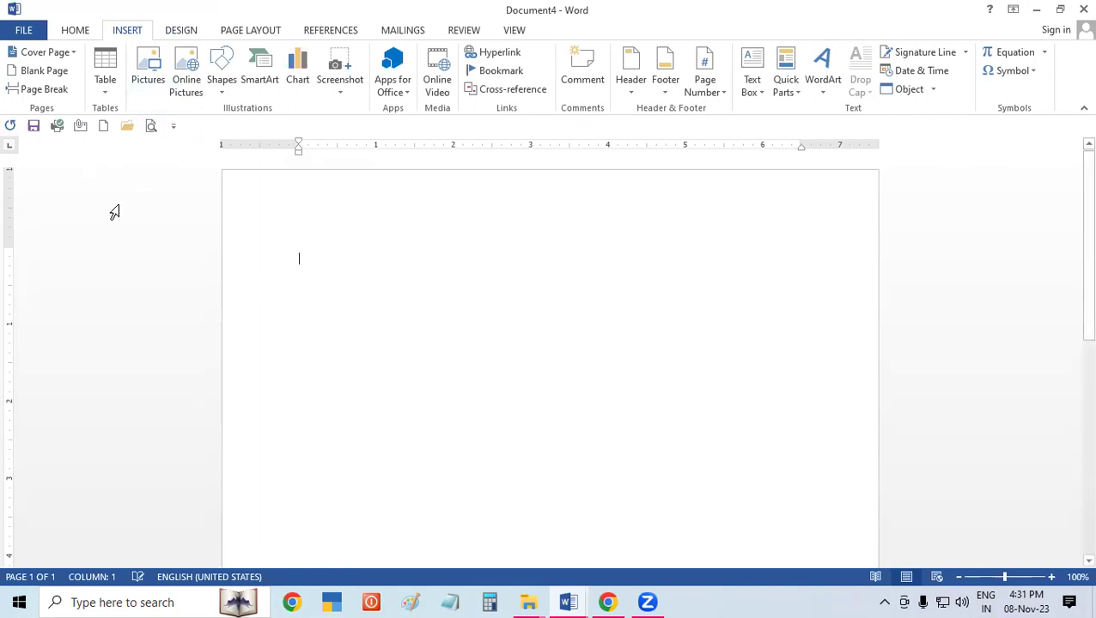
pyautogui.click(173, 127)
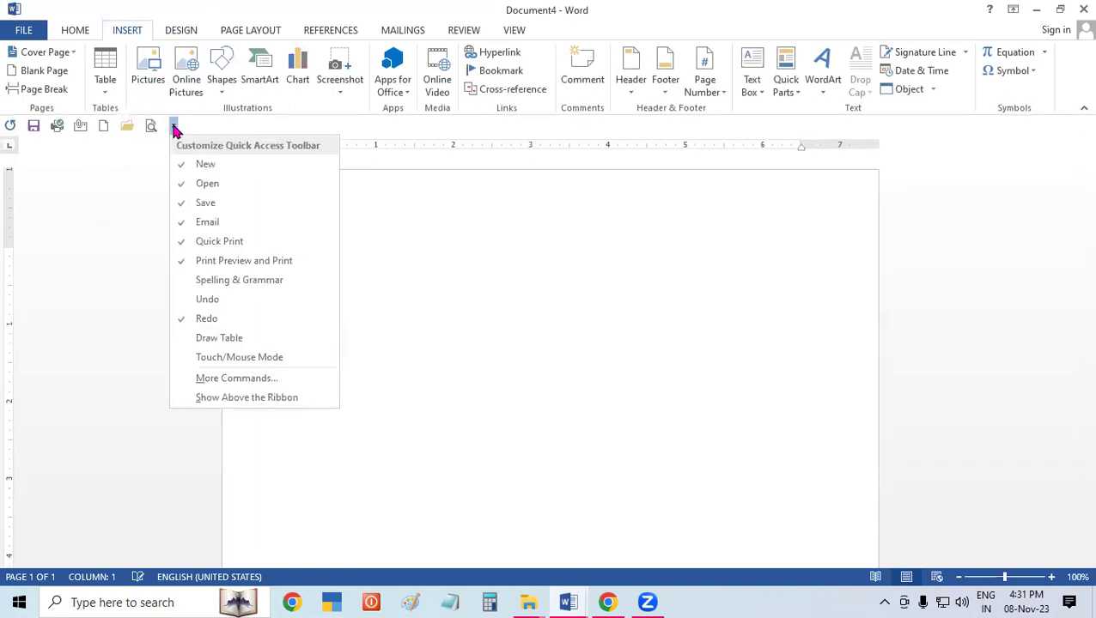
pyautogui.click(234, 402)
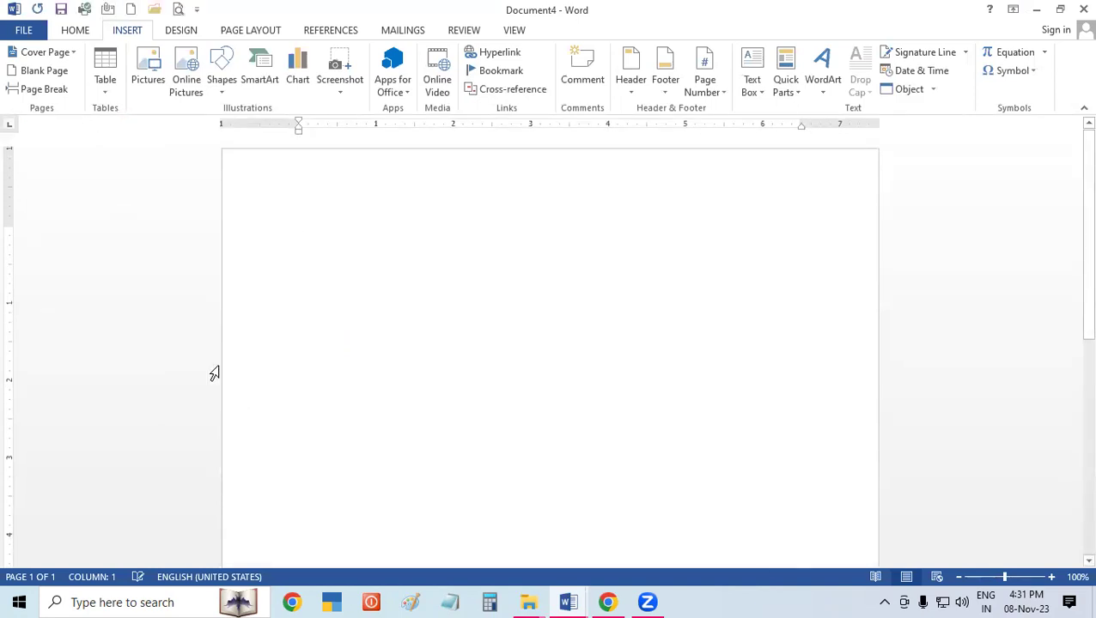
pyautogui.click(197, 8)
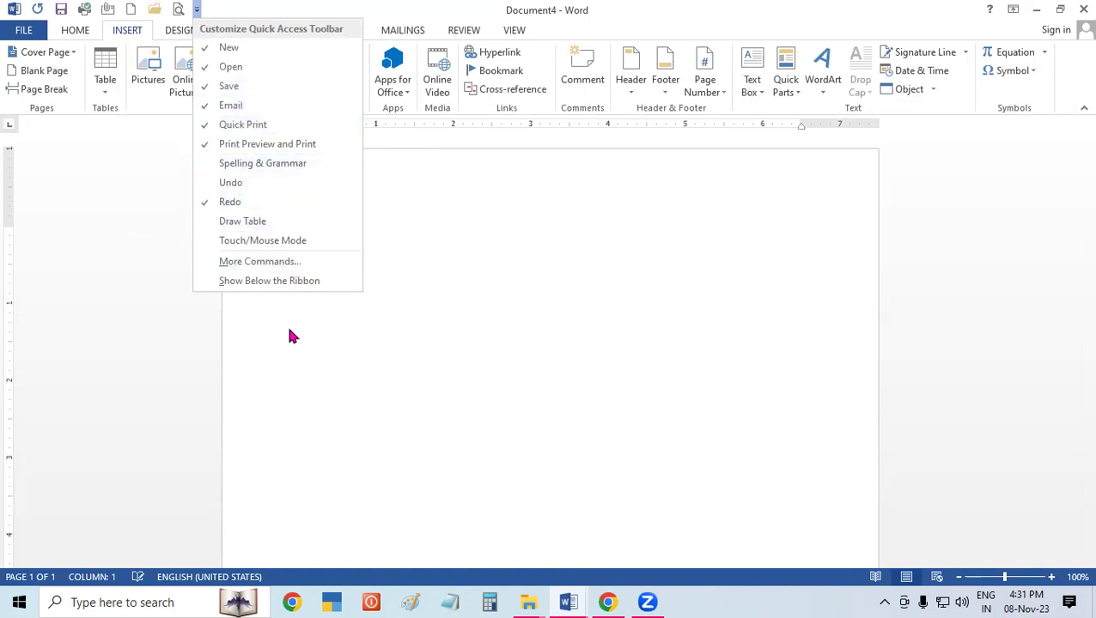
# Add Undo, Spelling & Grammar and Draw Table to the Quick Access Toolbar
pyautogui.click(227, 183)
pyautogui.click(229, 8)
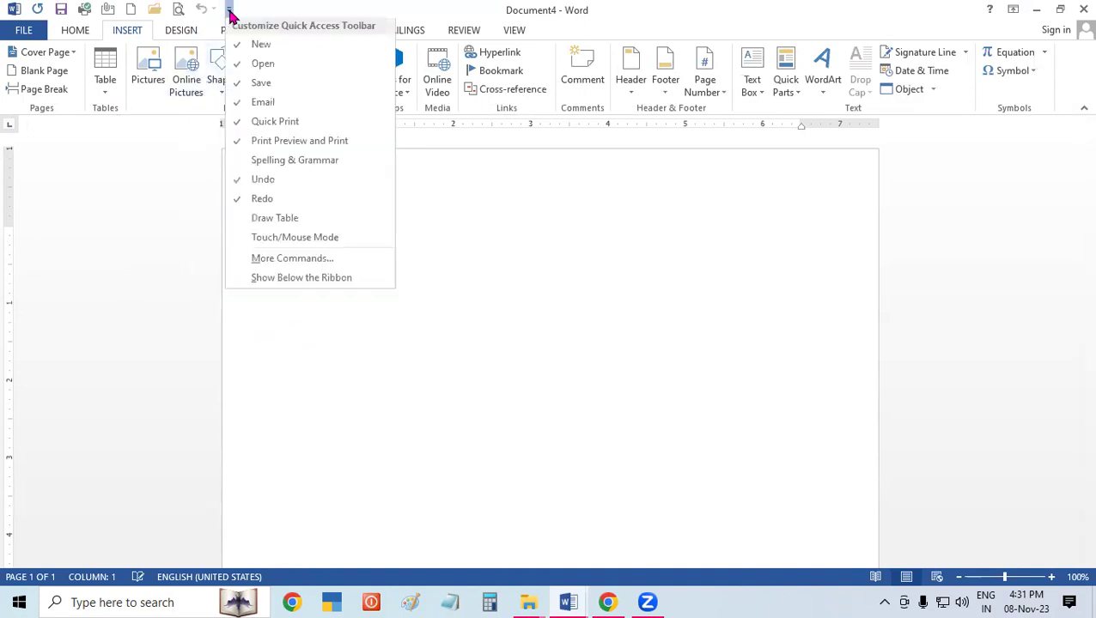
pyautogui.click(255, 172)
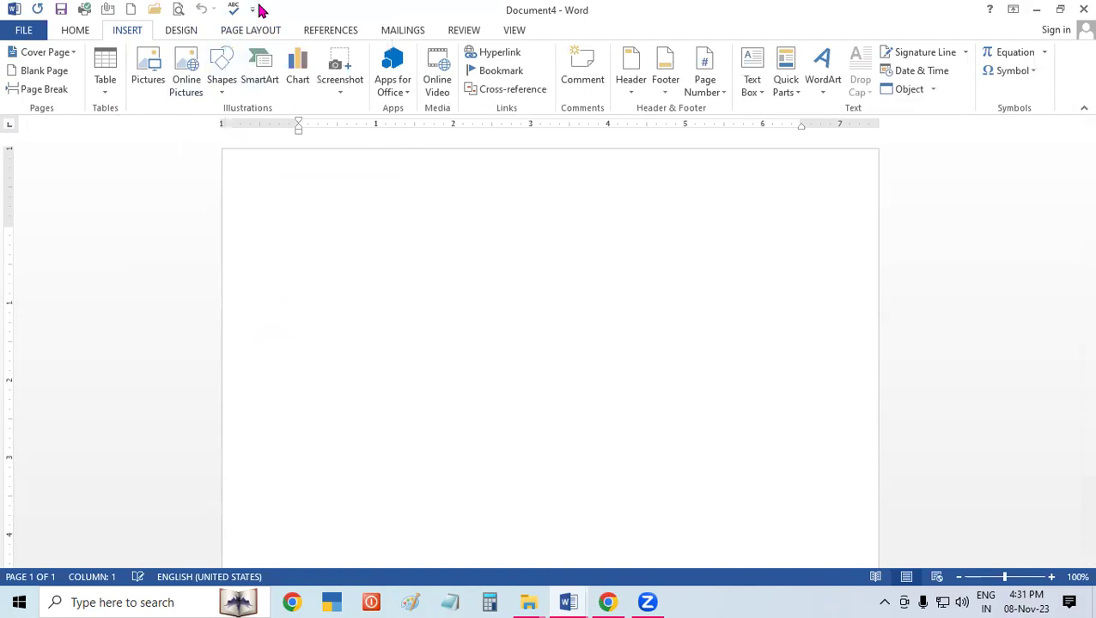
pyautogui.click(254, 8)
pyautogui.click(297, 221)
pyautogui.click(277, 9)
# Add Touch/Mouse Mode to the Quick Access Toolbar and view its Mouse/Touch options without changing them
pyautogui.click(290, 241)
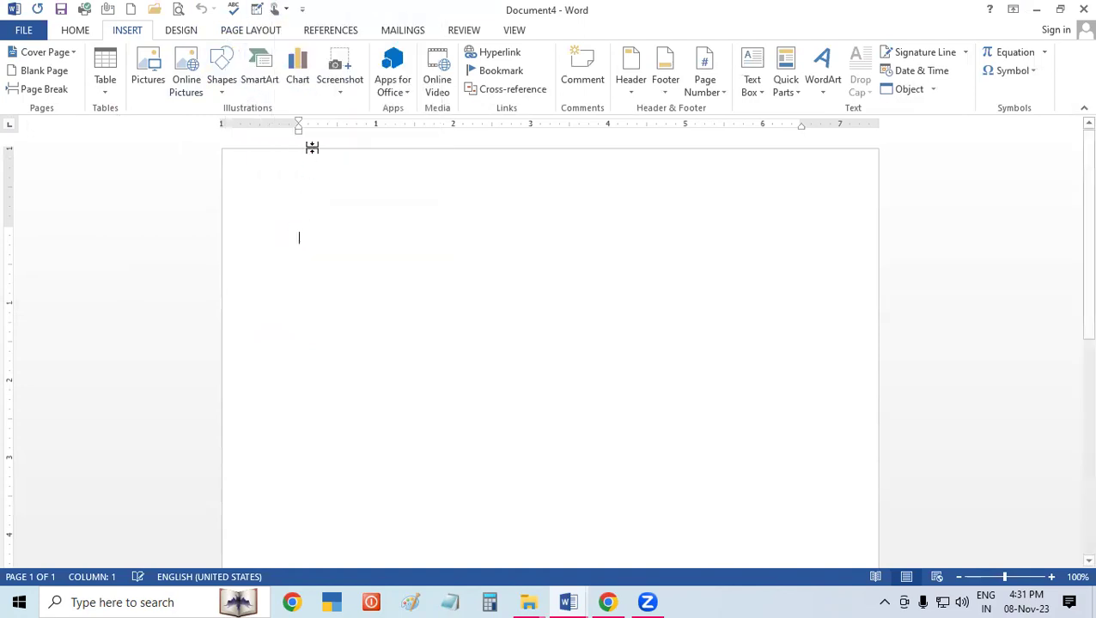
pyautogui.click(283, 12)
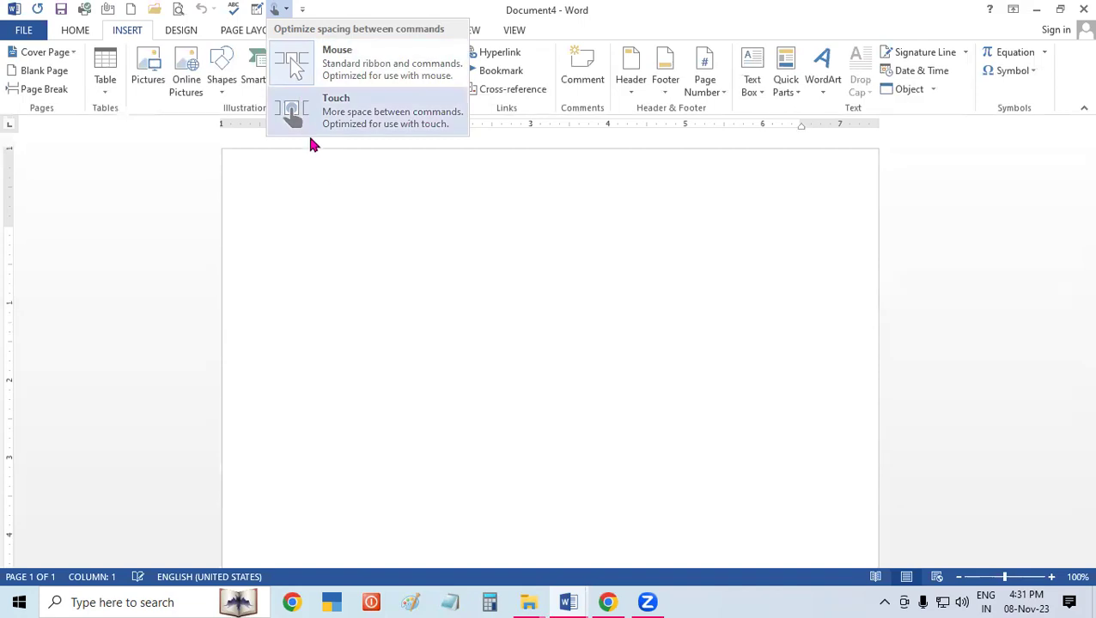
pyautogui.click(319, 210)
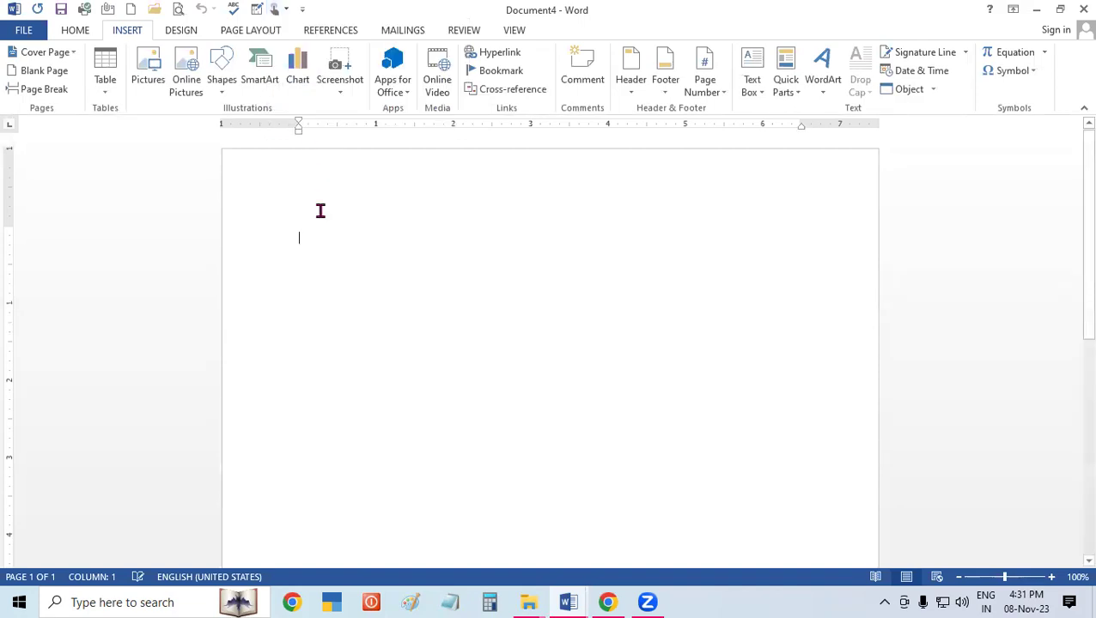
pyautogui.click(302, 10)
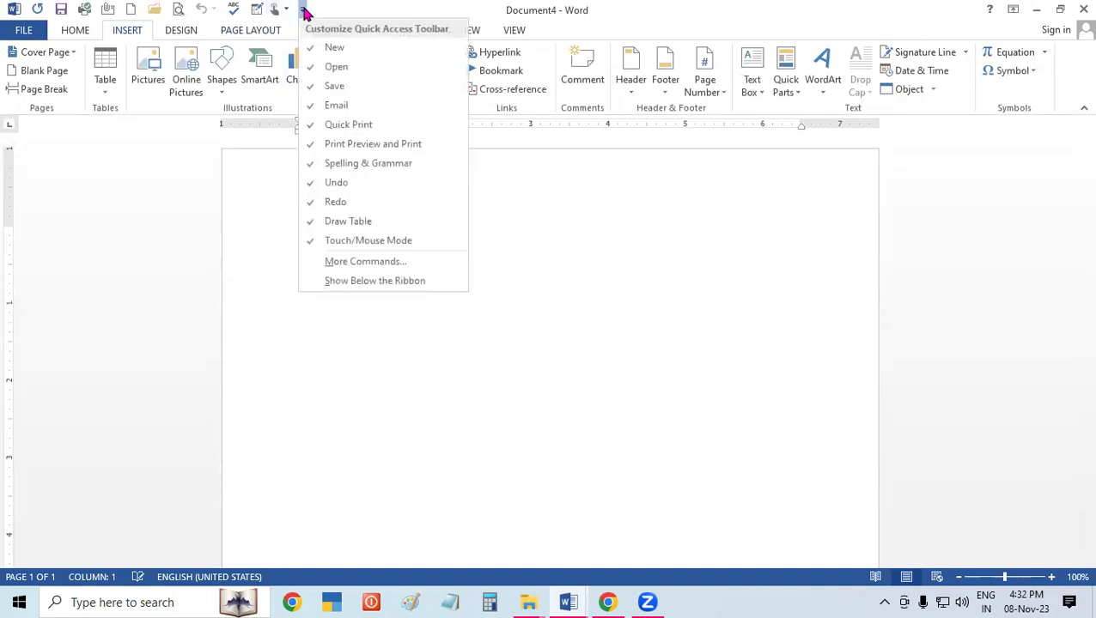
# Add Bullets to the Quick Access Toolbar list in Word Options, then cancel without saving
pyautogui.click(387, 262)
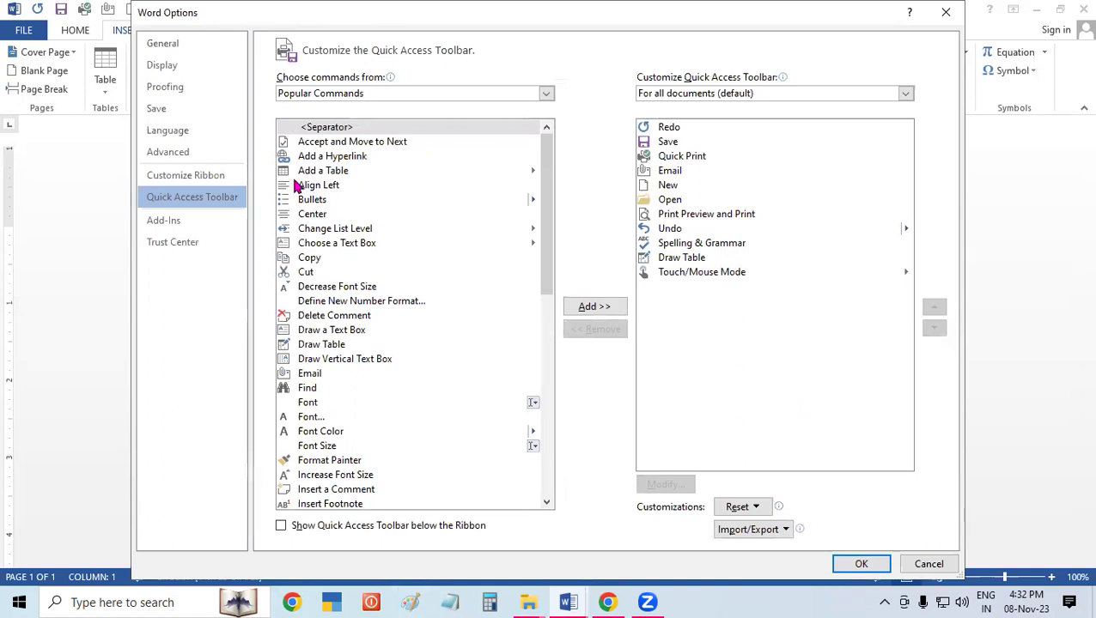
pyautogui.click(322, 202)
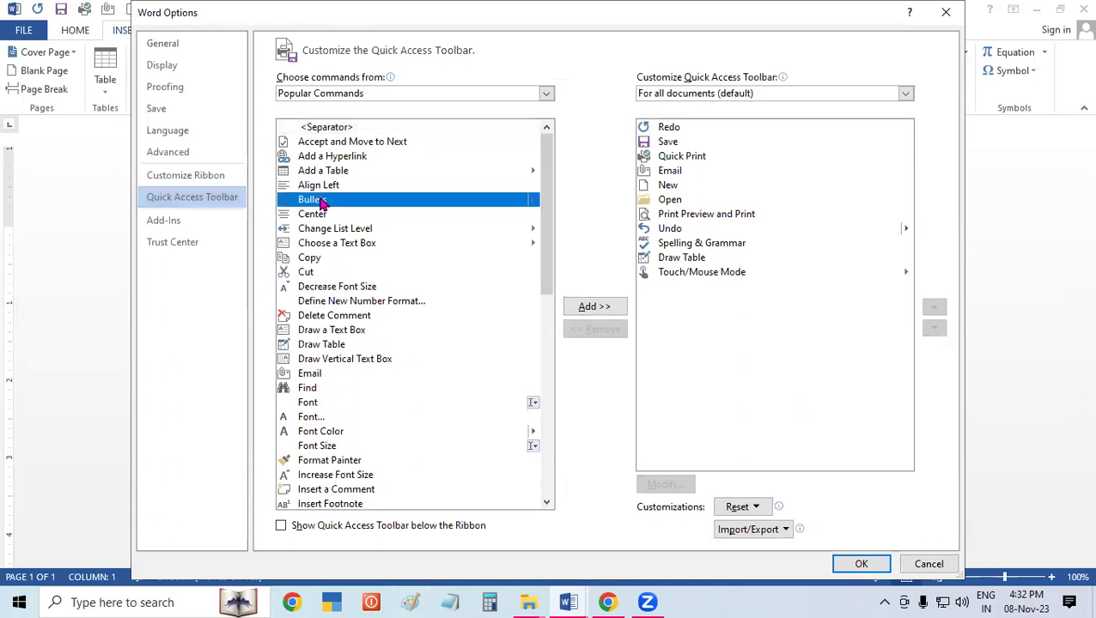
pyautogui.click(594, 307)
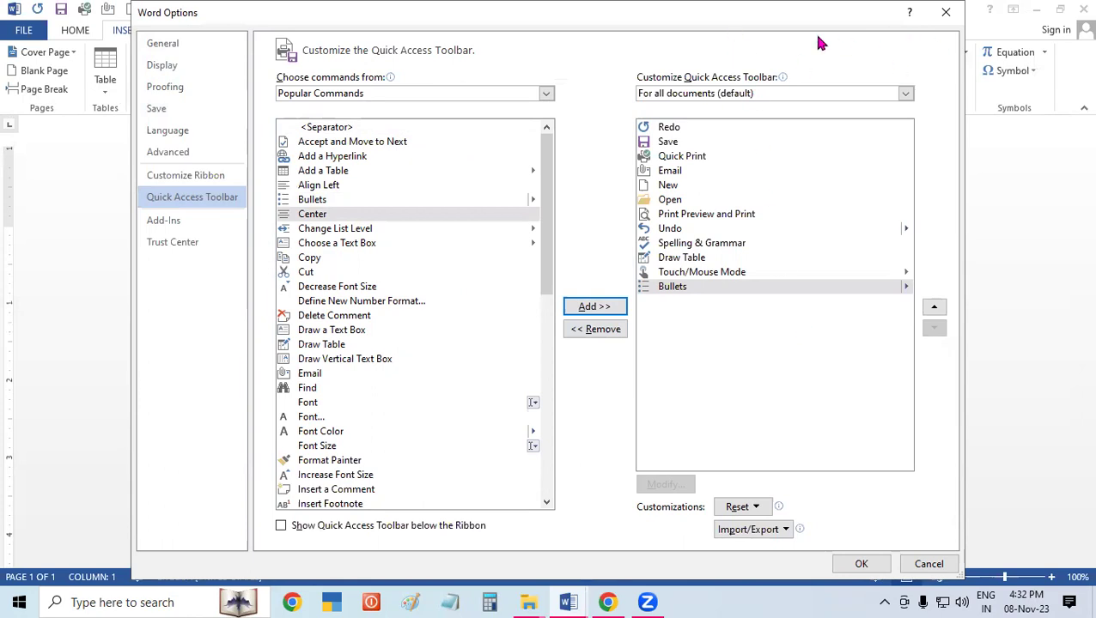
pyautogui.click(927, 564)
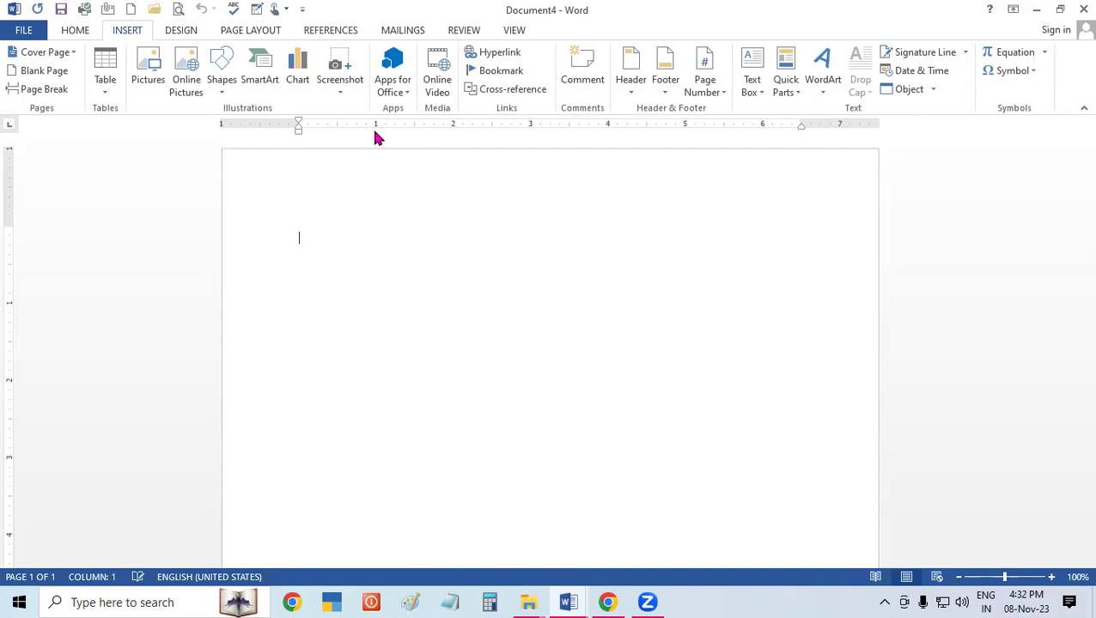
# Look through the ribbon's right-click options and the Quick Access Toolbar settings, closing them unchanged
pyautogui.rightClick(391, 31)
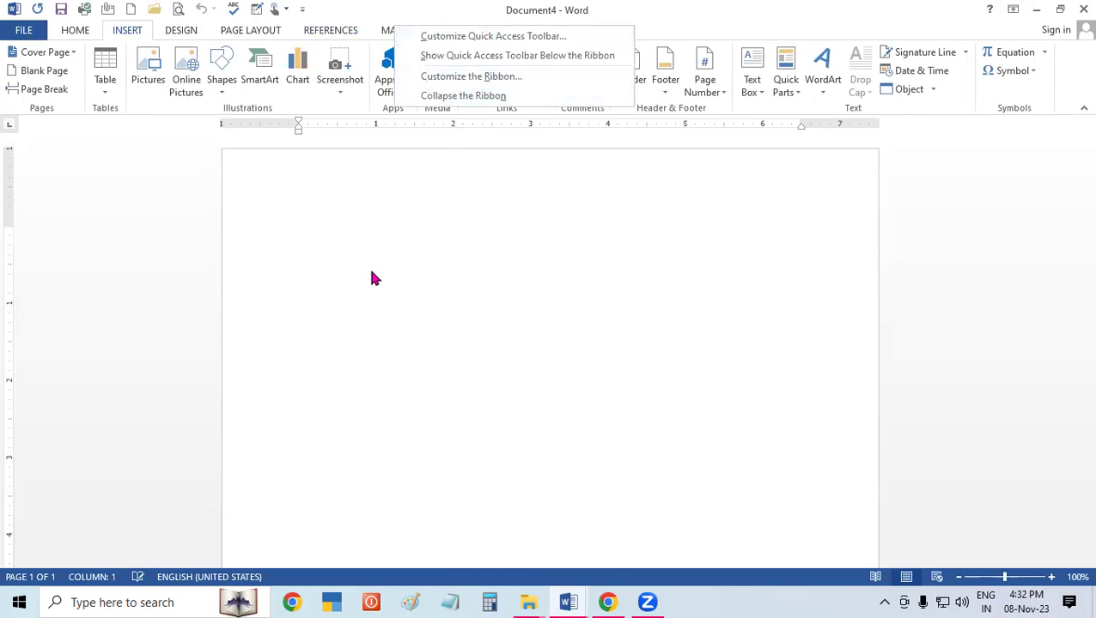
pyautogui.click(369, 265)
pyautogui.click(302, 8)
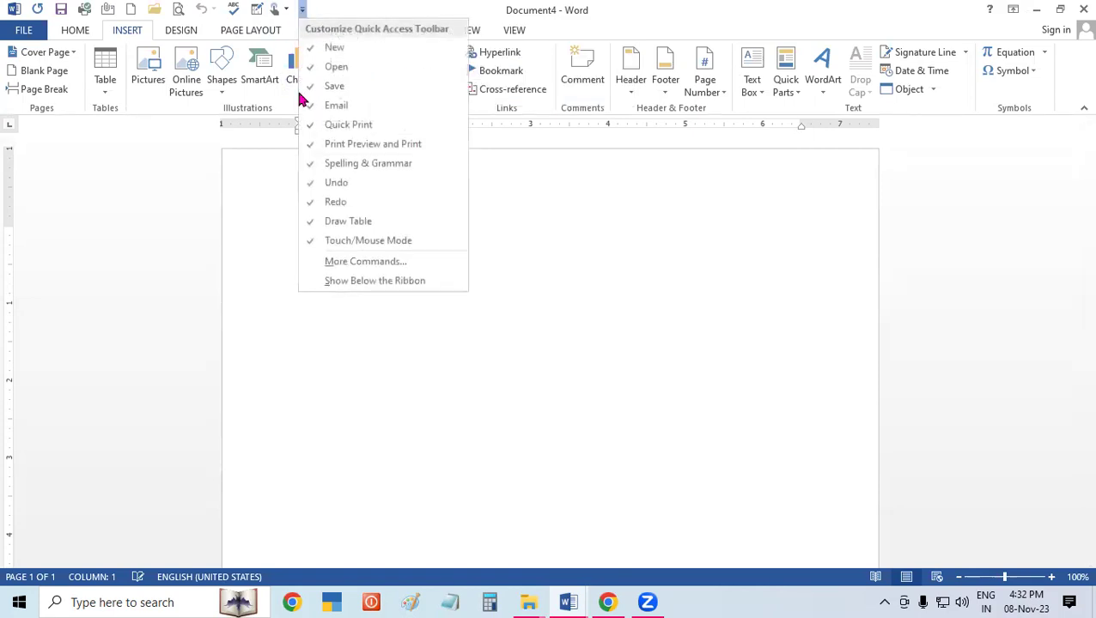
pyautogui.click(352, 261)
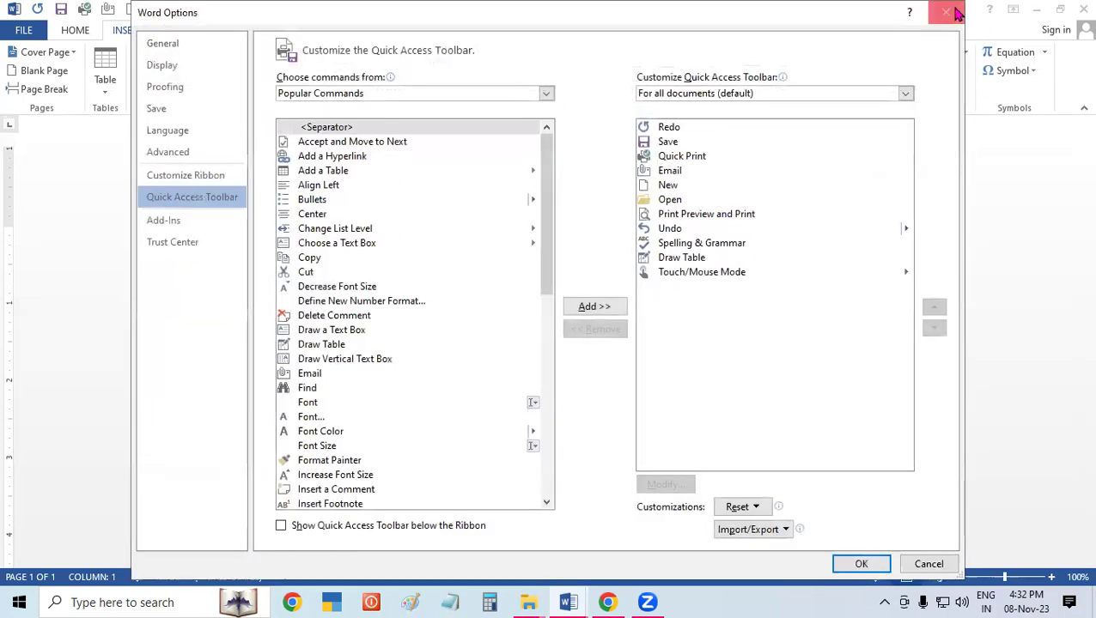
pyautogui.click(945, 12)
pyautogui.rightClick(448, 39)
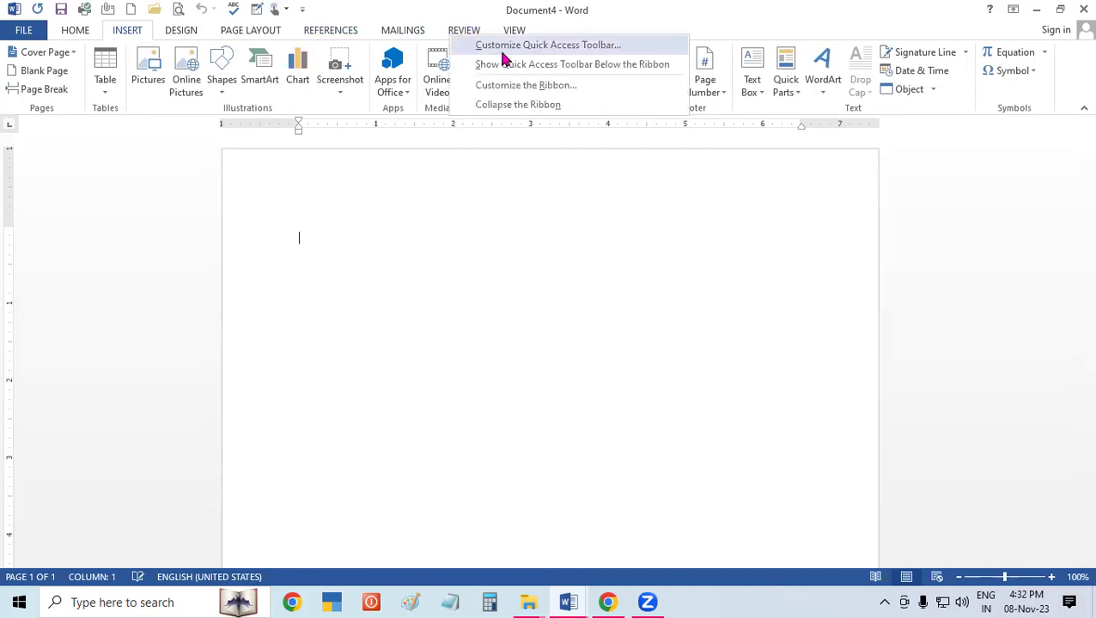
pyautogui.click(503, 47)
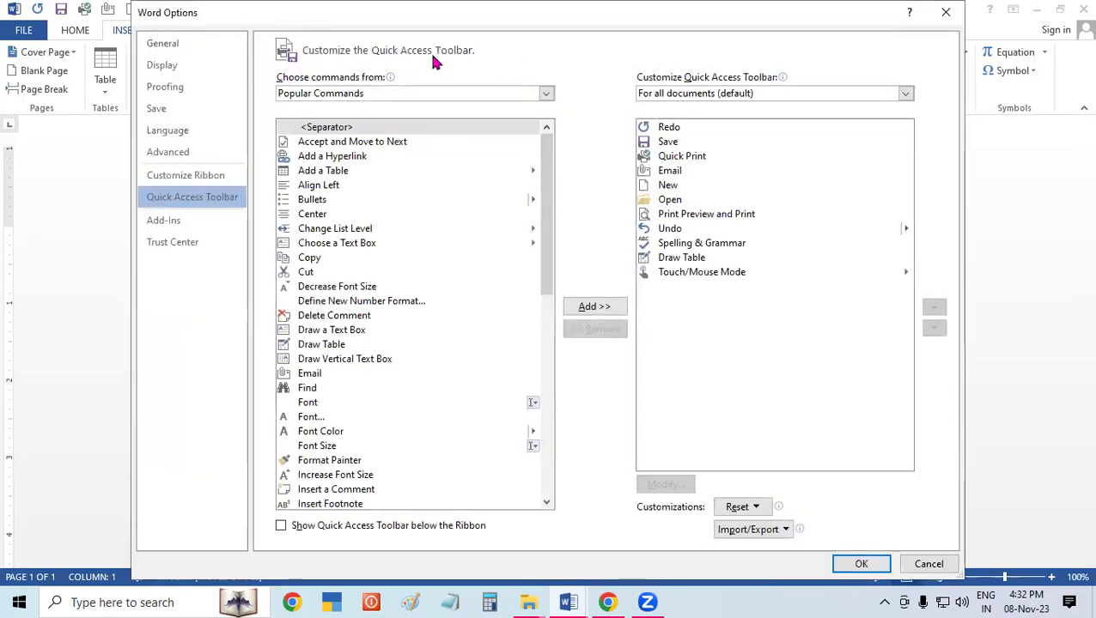
pyautogui.click(946, 12)
# Choose Show Quick Access Toolbar Below the Ribbon from the ribbon's right-click menu
pyautogui.rightClick(470, 32)
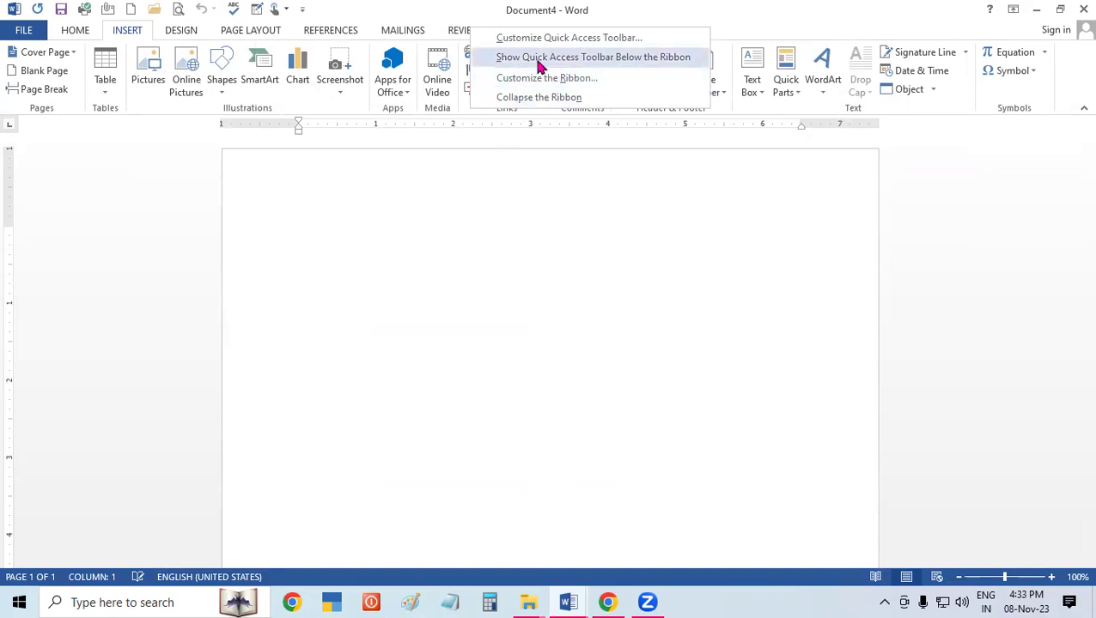
pyautogui.click(354, 262)
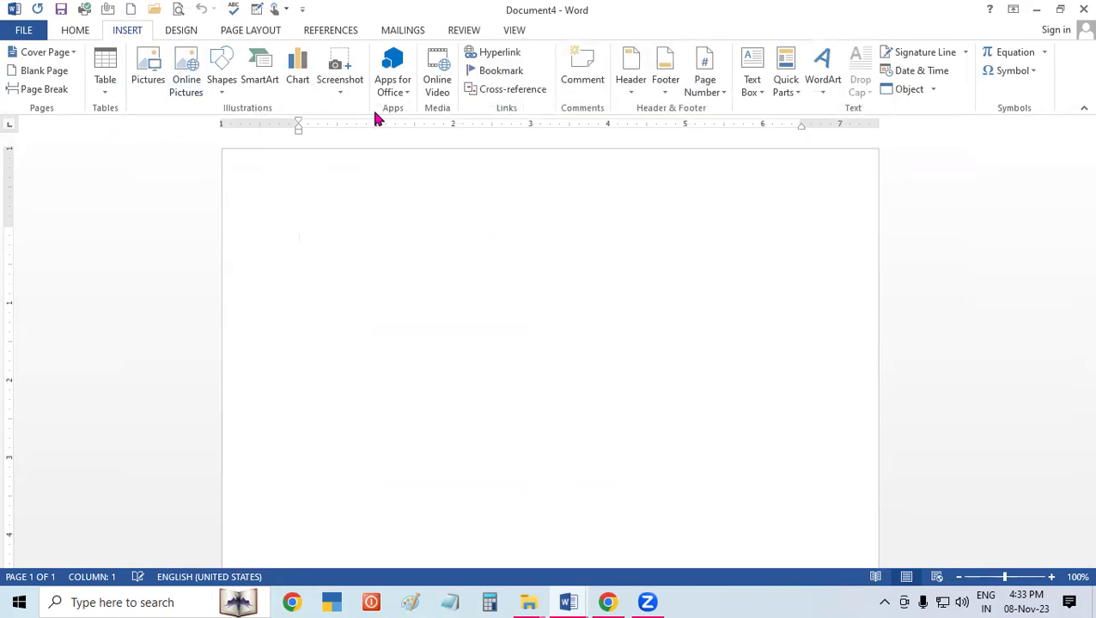
pyautogui.rightClick(514, 34)
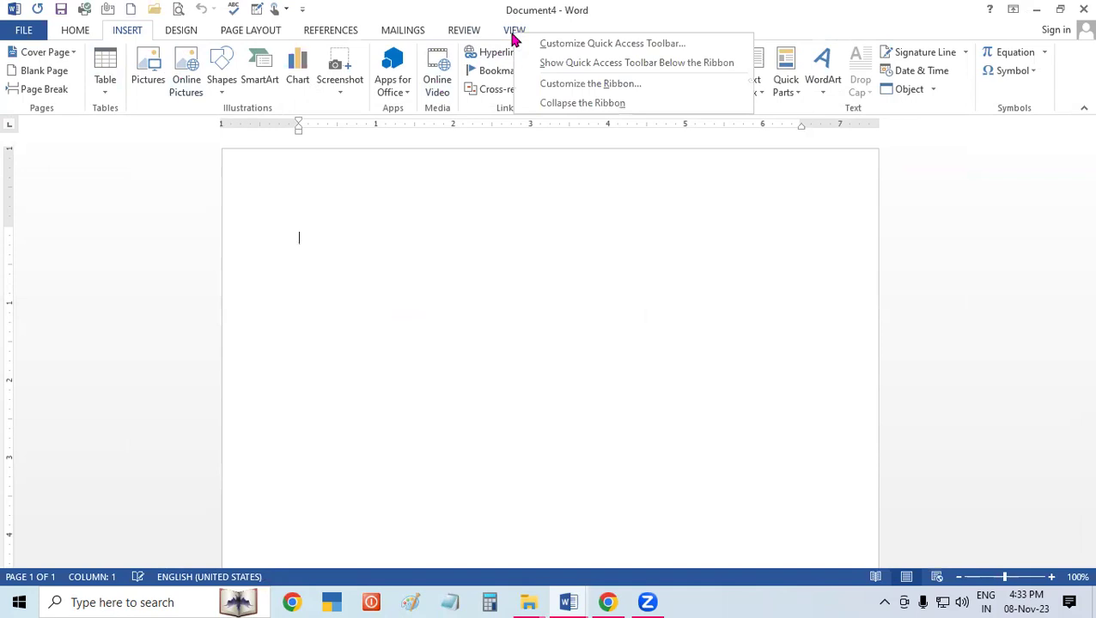
pyautogui.click(544, 64)
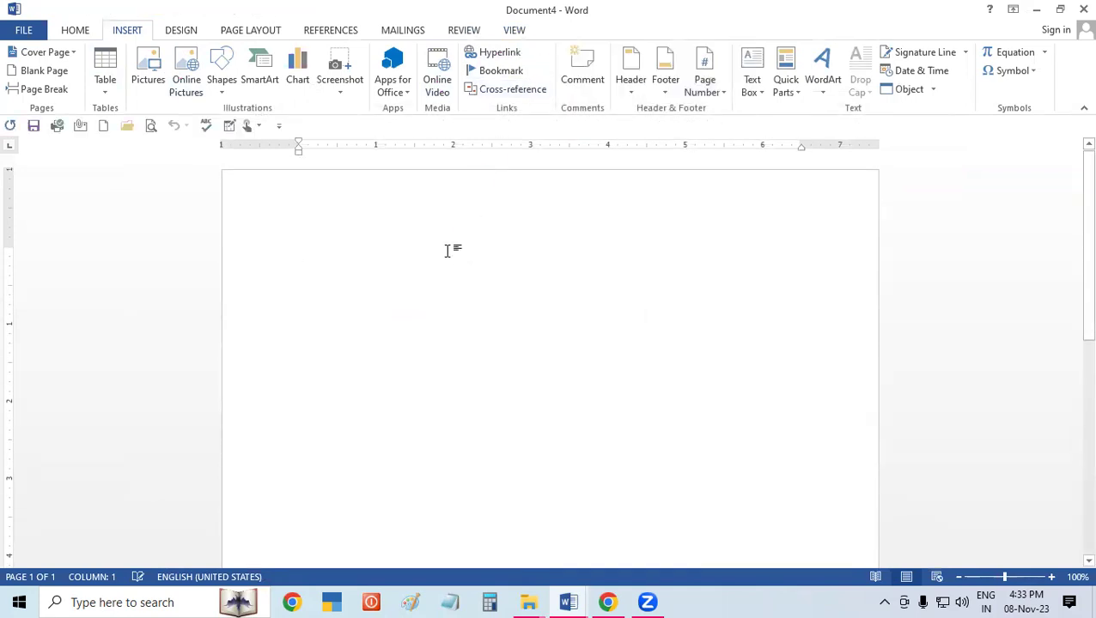
# Look at the ribbon customization settings and close them without changes
pyautogui.rightClick(506, 31)
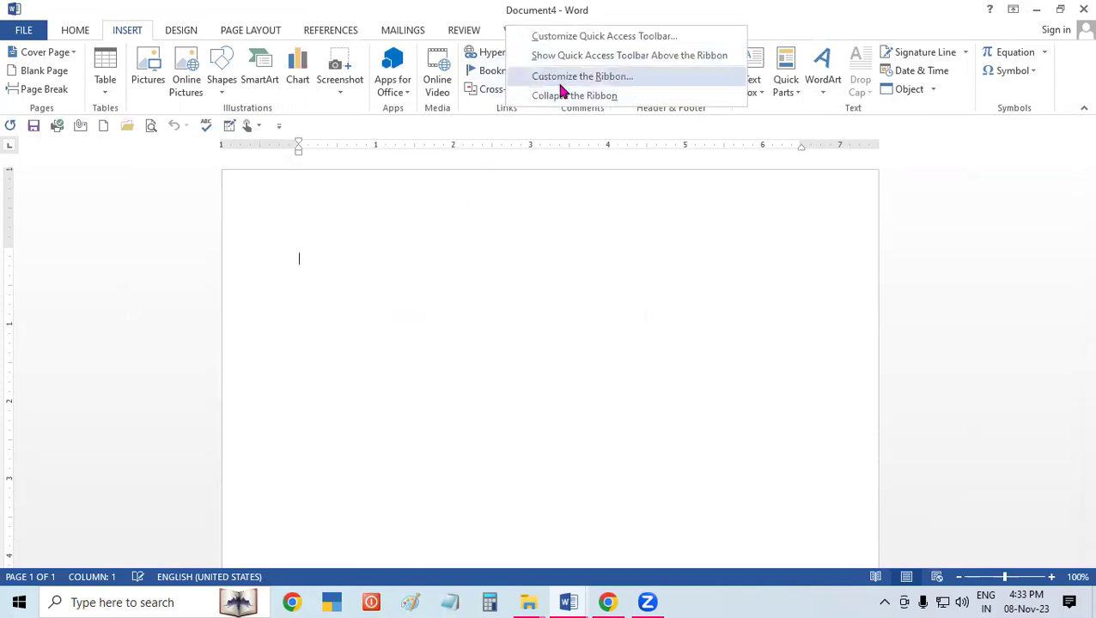
pyautogui.click(438, 280)
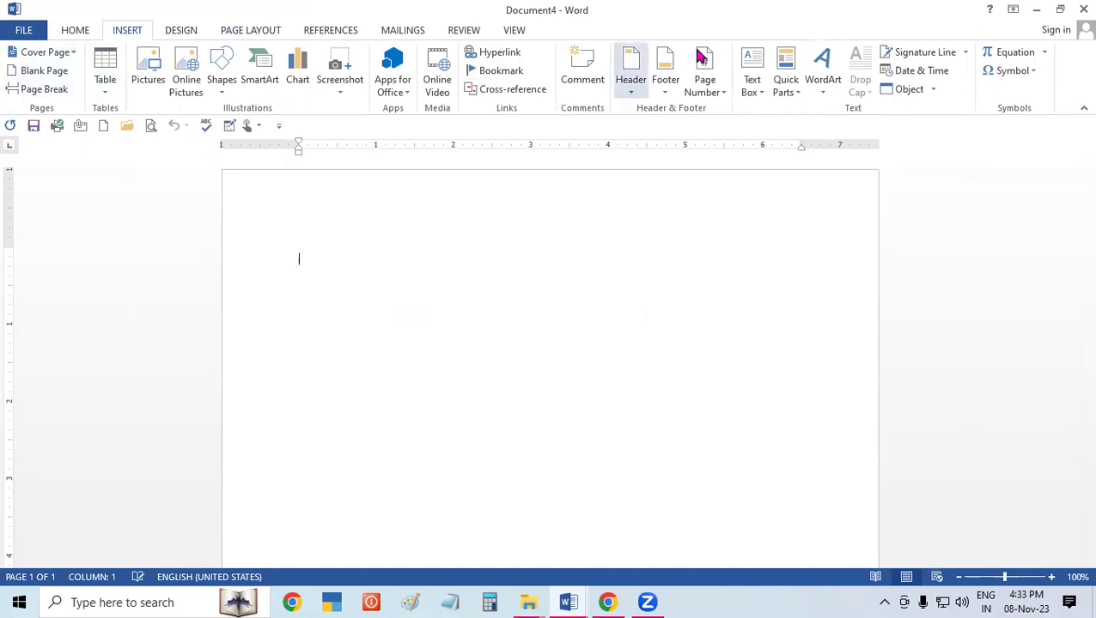
pyautogui.rightClick(516, 31)
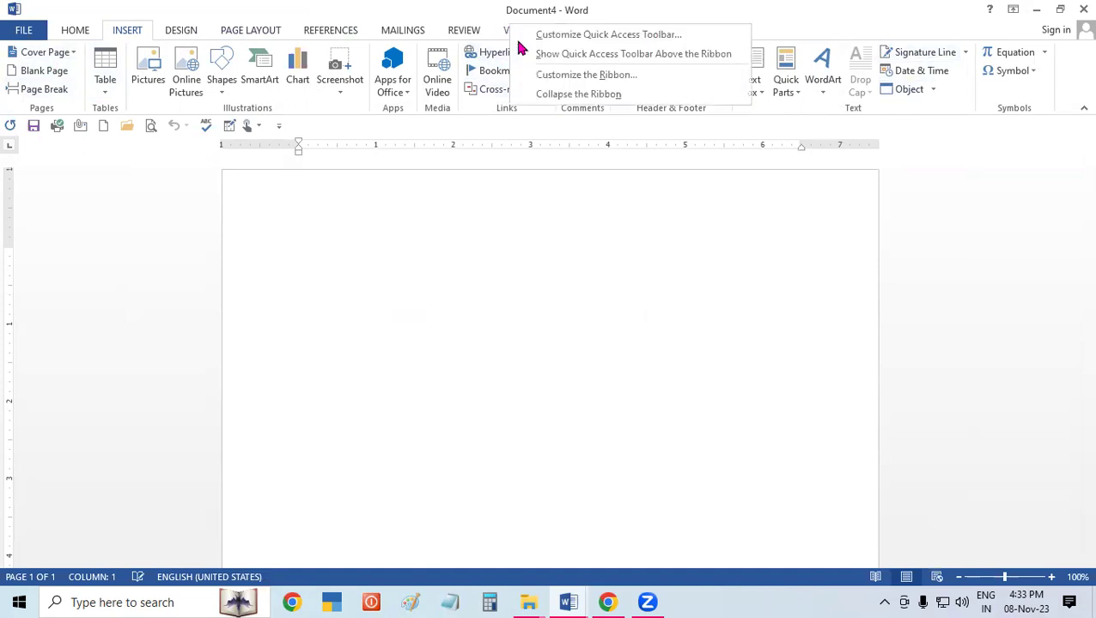
pyautogui.click(539, 74)
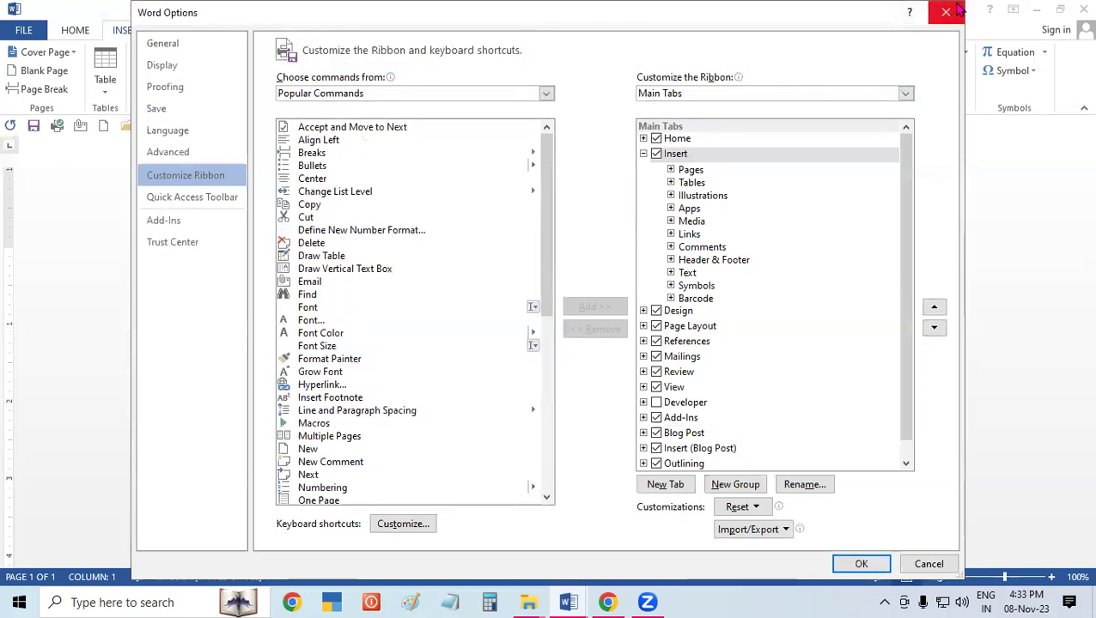
pyautogui.click(959, 9)
# Collapse the ribbon to tab names only, then preview the REFERENCES commands temporarily twice
pyautogui.rightClick(467, 33)
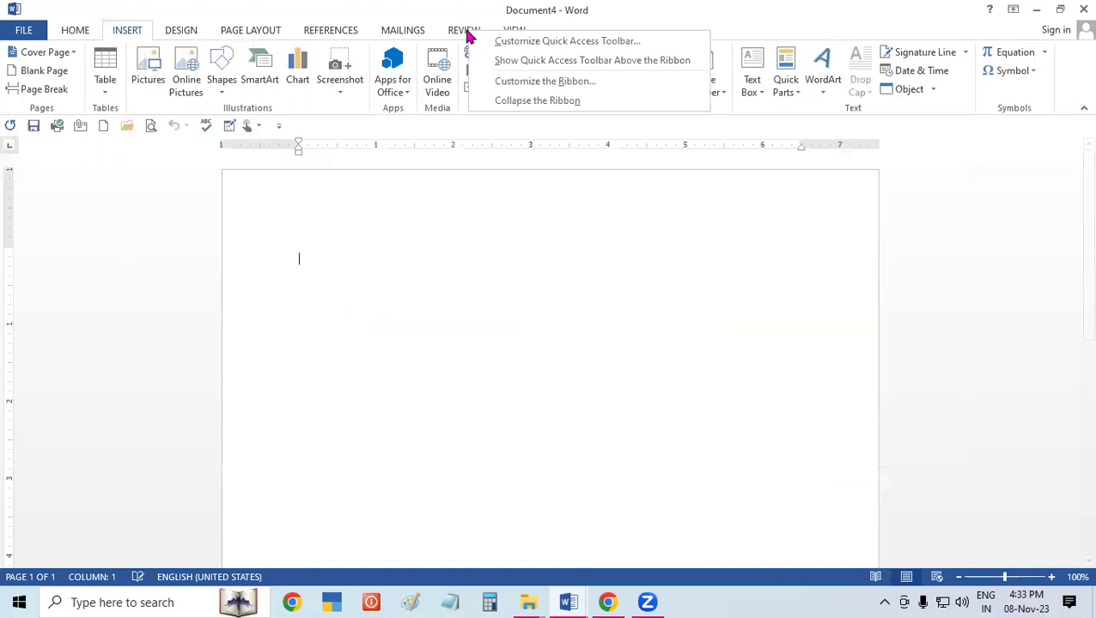
pyautogui.click(528, 102)
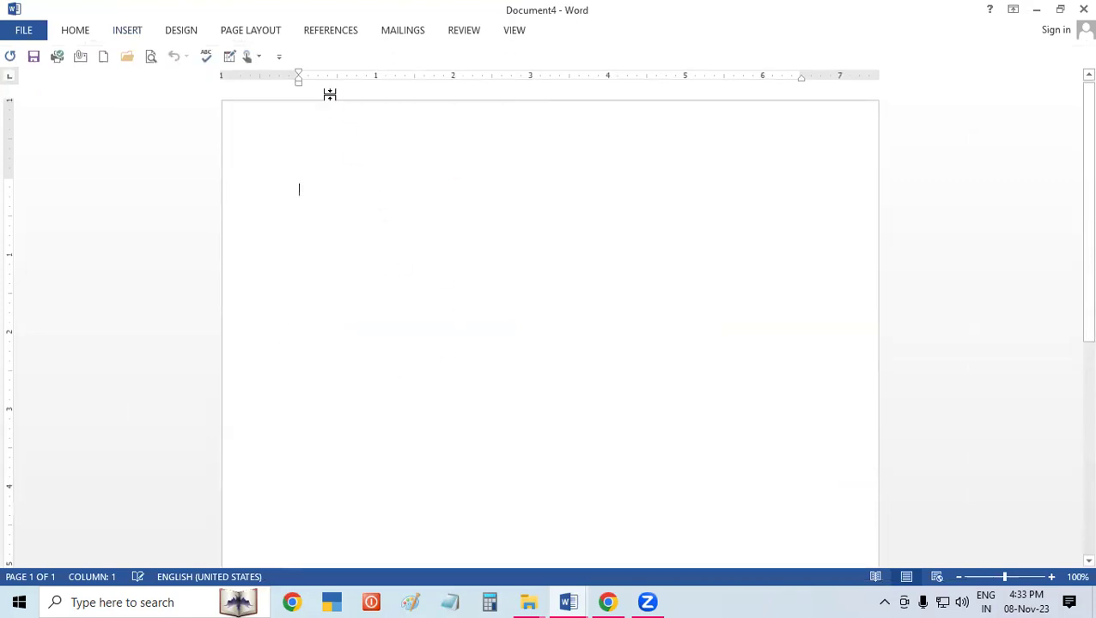
pyautogui.click(323, 33)
pyautogui.click(369, 260)
pyautogui.click(337, 33)
pyautogui.click(364, 228)
# Uncheck Collapse the Ribbon to expand it fully and show the HOME commands
pyautogui.rightClick(333, 33)
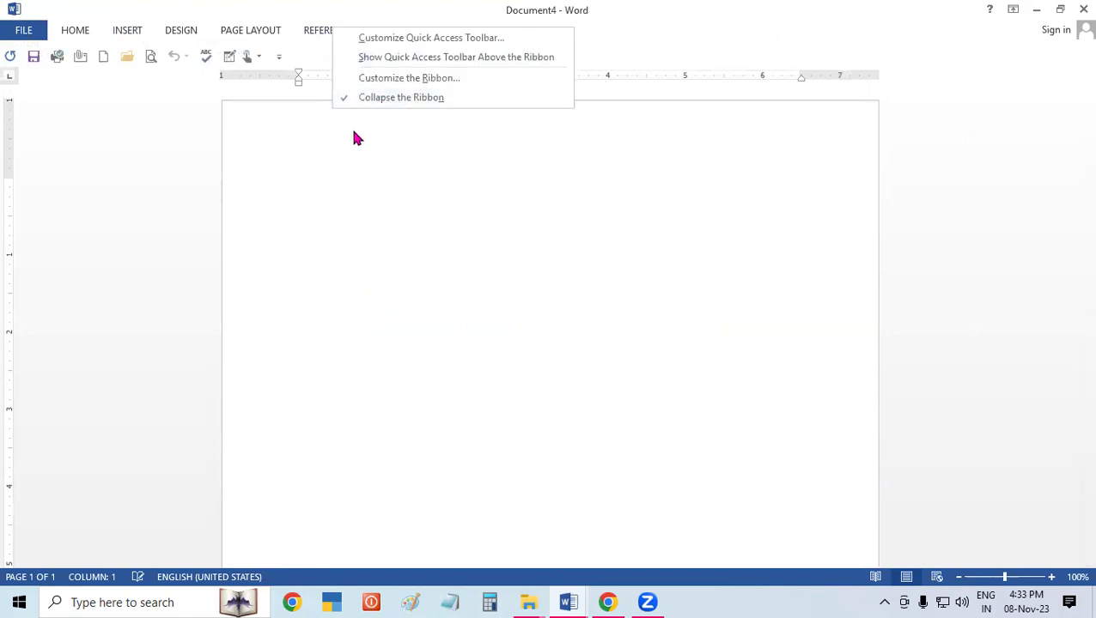
pyautogui.click(365, 97)
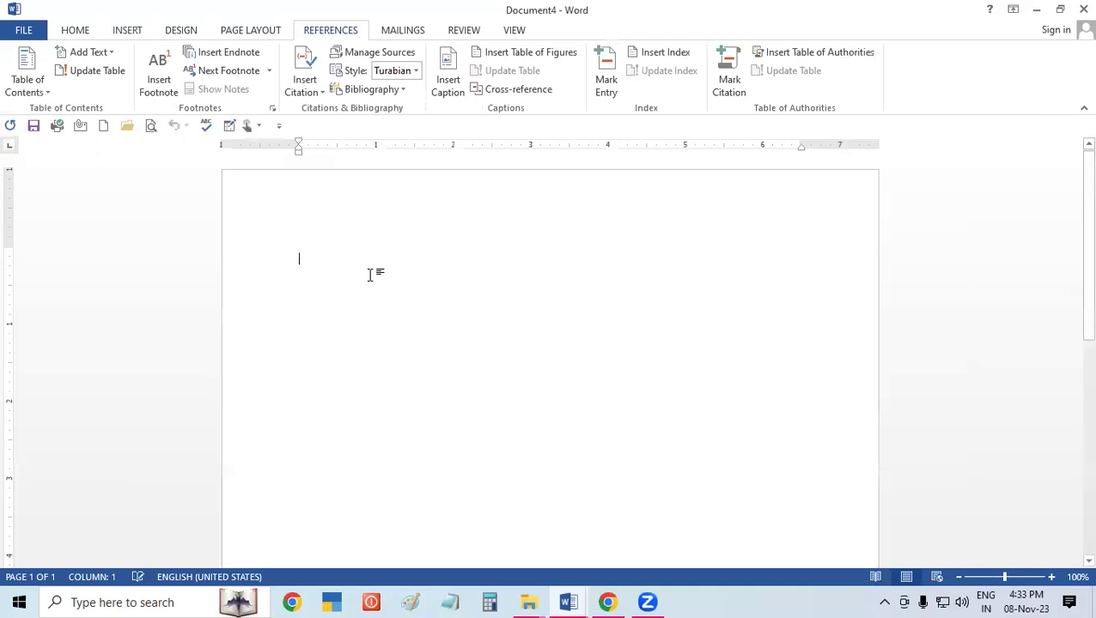
pyautogui.click(76, 31)
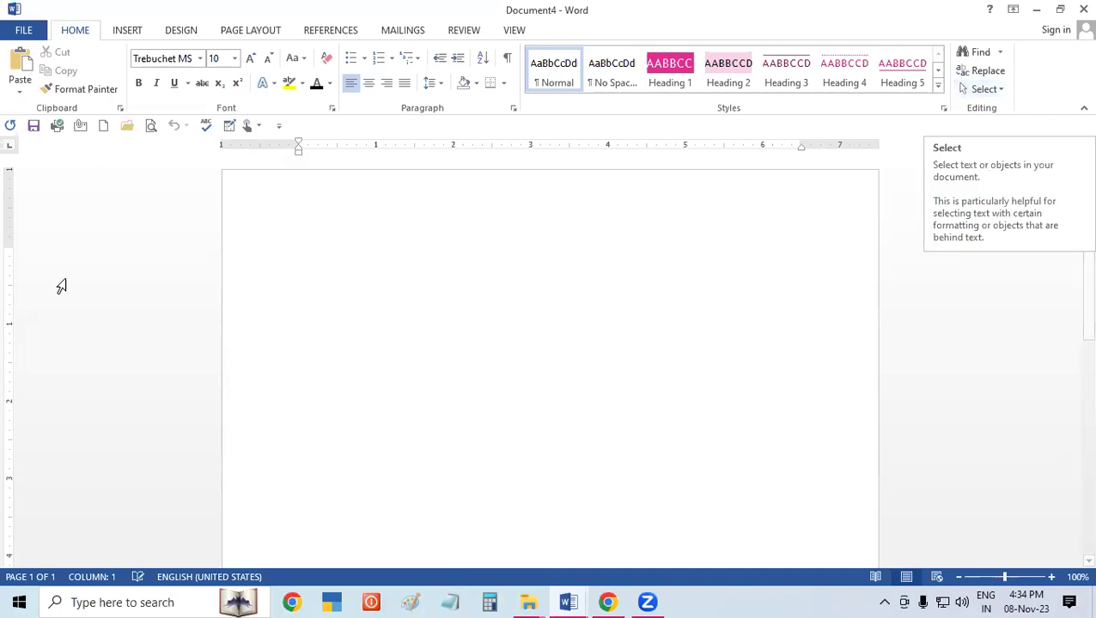
# Browse the INSERT, DESIGN and PAGE LAYOUT tabs, then return to HOME
pyautogui.click(121, 35)
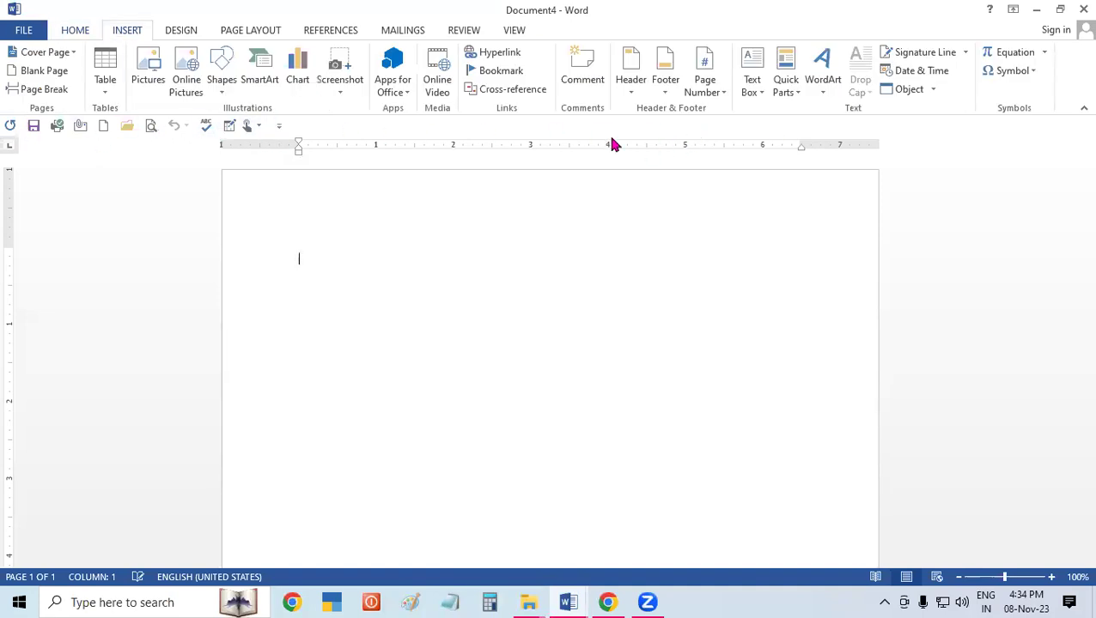
pyautogui.click(186, 33)
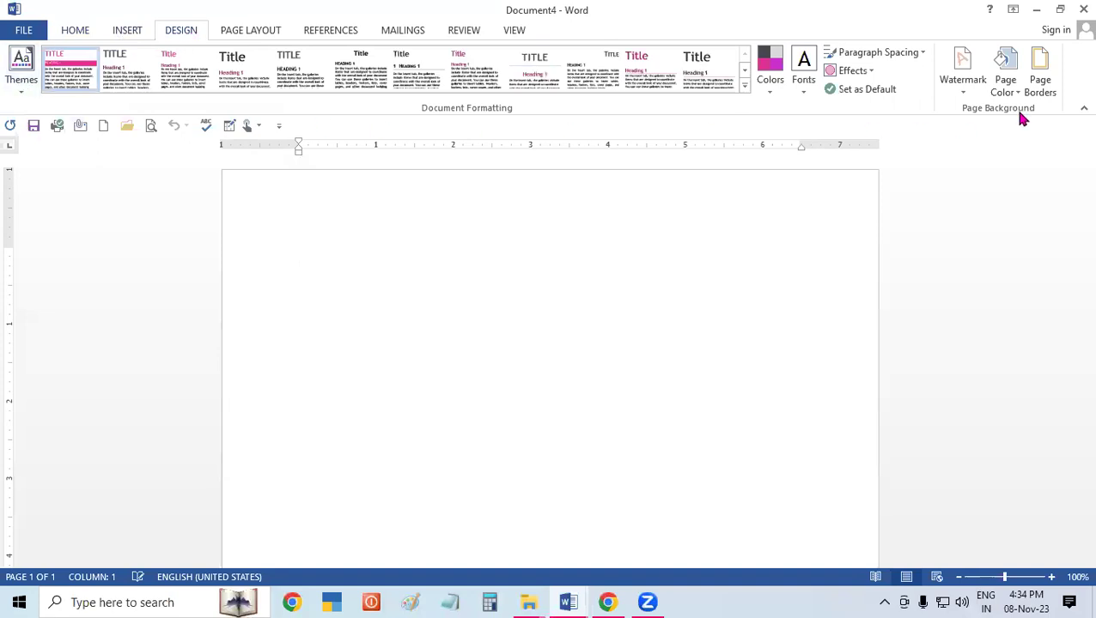
pyautogui.click(275, 35)
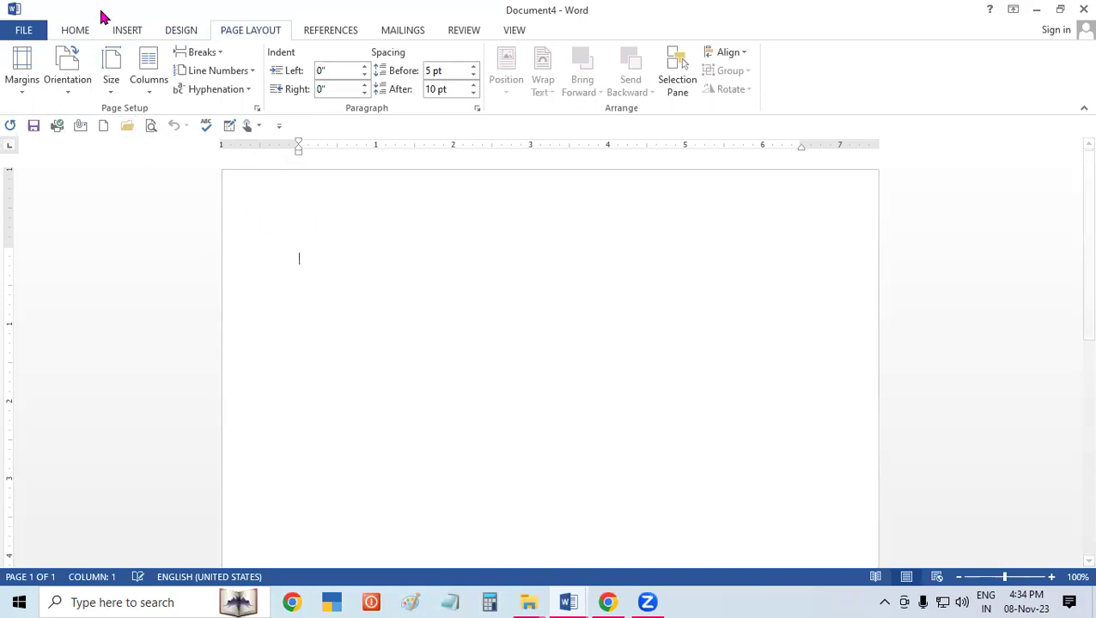
pyautogui.click(85, 32)
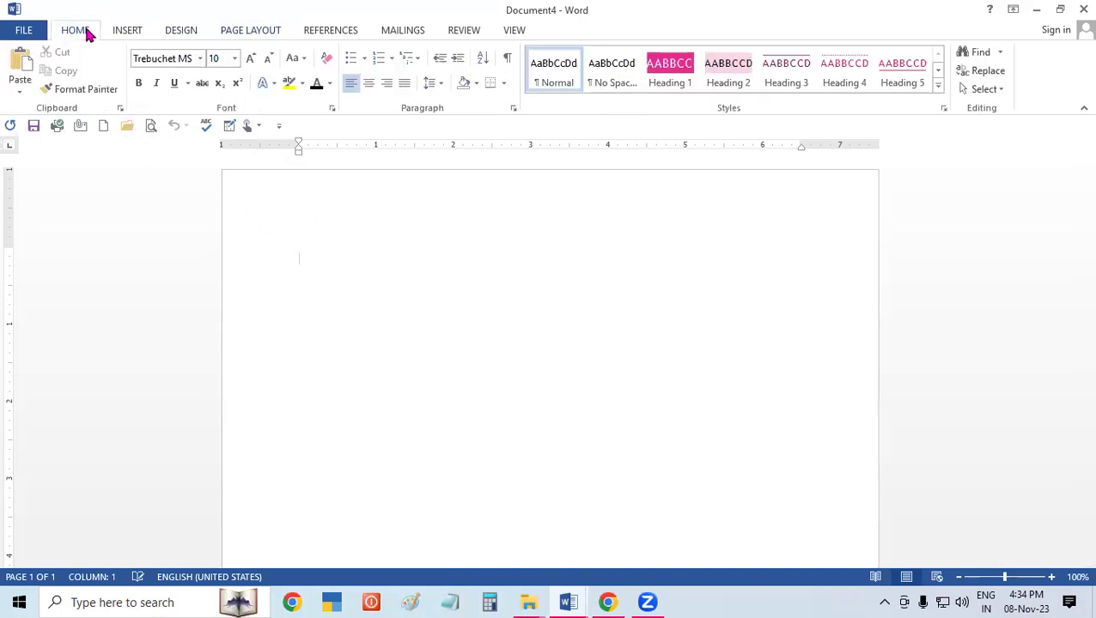
pyautogui.click(279, 126)
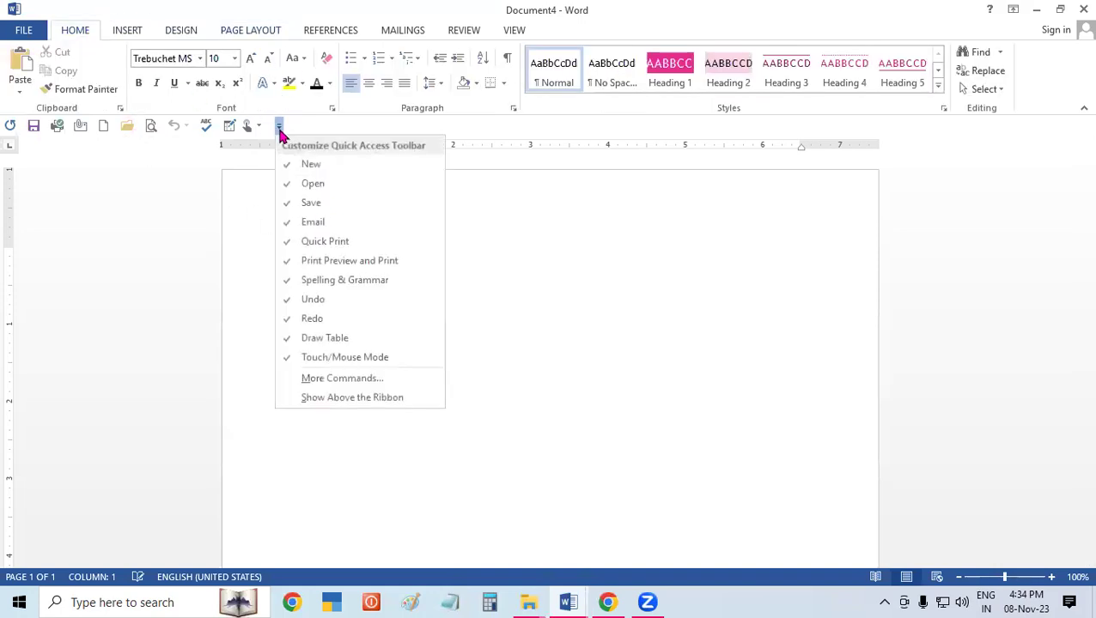
pyautogui.click(318, 395)
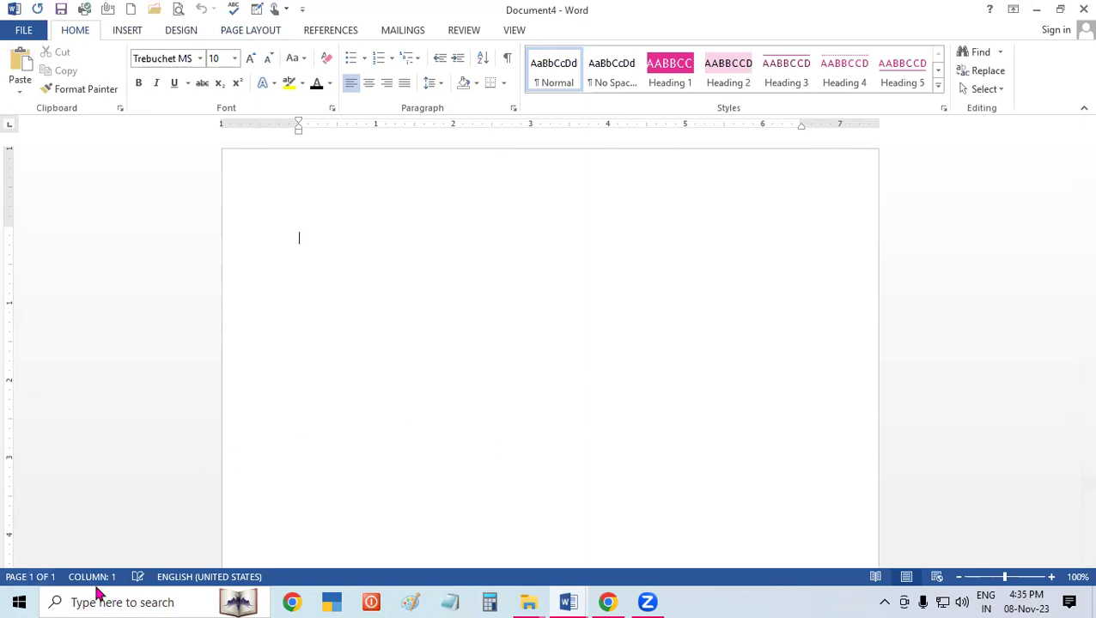
pyautogui.click(245, 601)
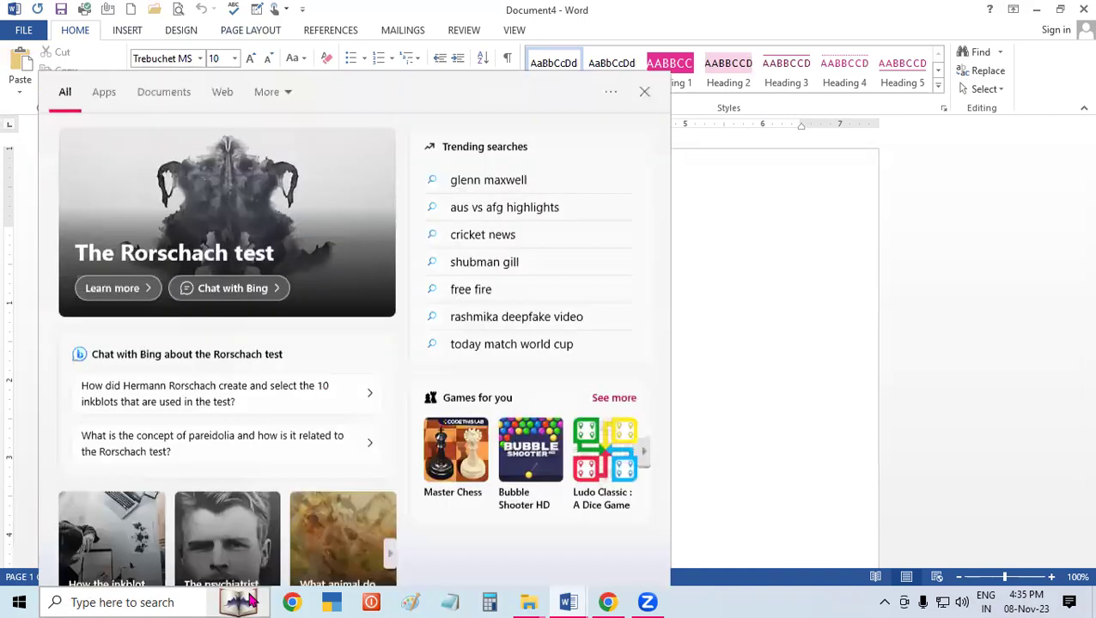
pyautogui.click(895, 421)
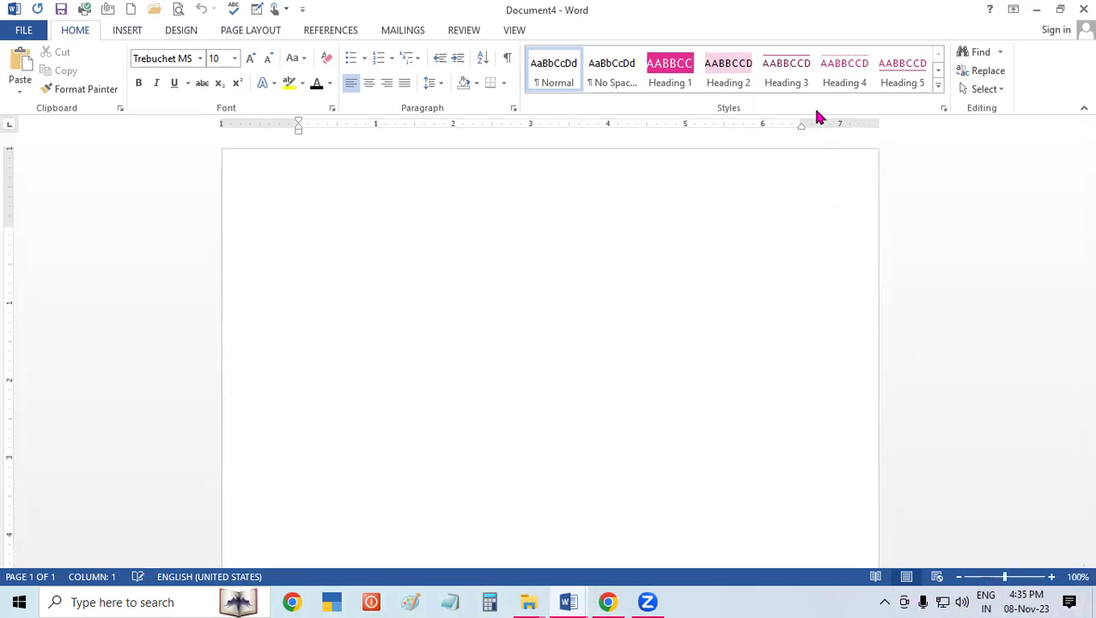
pyautogui.click(828, 483)
pyautogui.write('=')
pyautogui.press('BackSpace')
pyautogui.hotkey('ctrl', 'shift', '.')
pyautogui.hotkey('ctrl', 'shift', '.')
pyautogui.hotkey('ctrl', 'shift', '.')
pyautogui.write('=rand()')
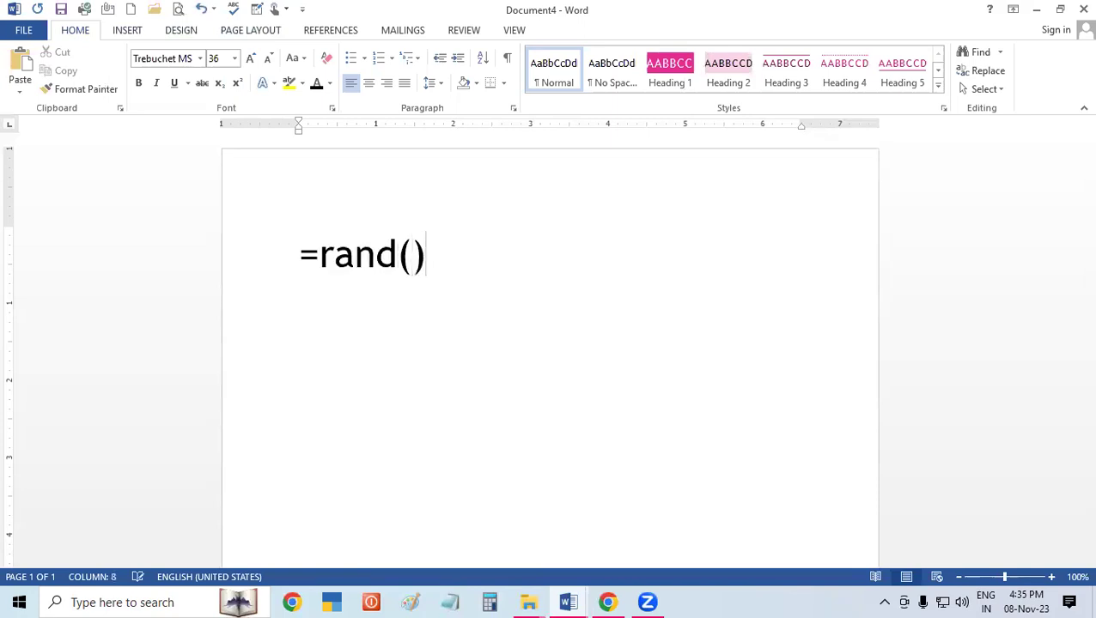
pyautogui.press('Return')
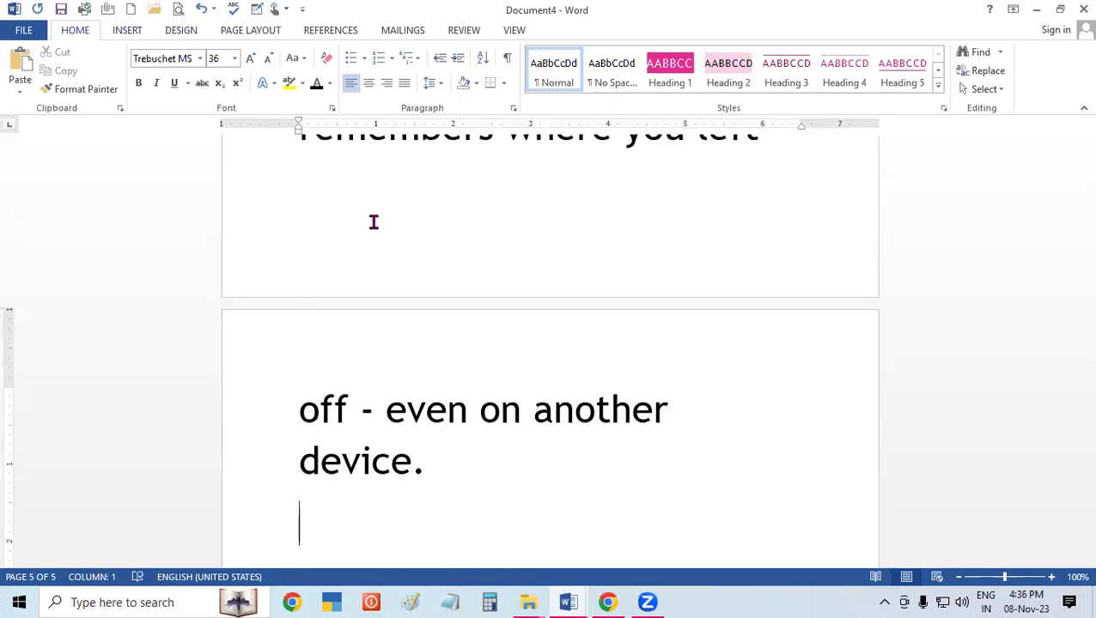
pyautogui.moveTo(1073, 474); pyautogui.dragTo(1073, 227)
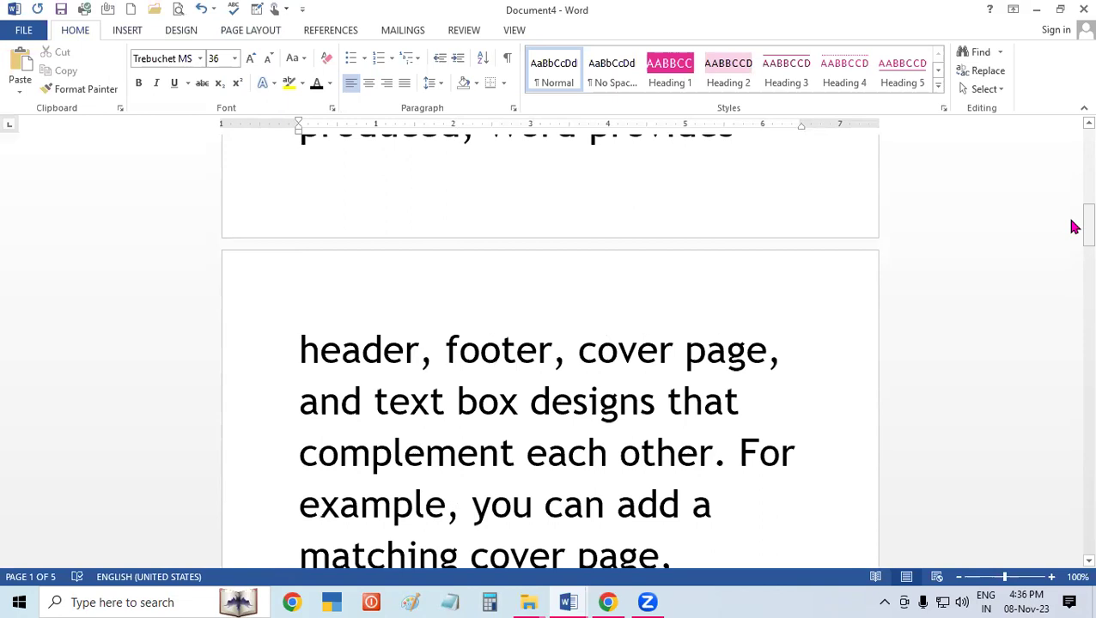
pyautogui.hotkey('ctrl', 'a')
pyautogui.press('Delete')
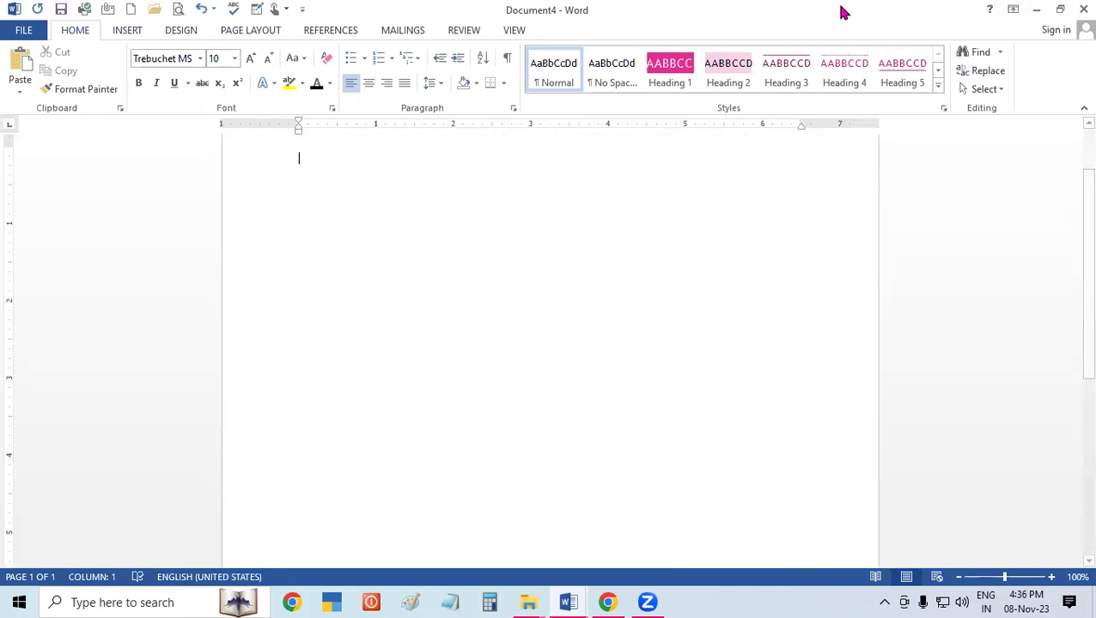
pyautogui.moveTo(1069, 271); pyautogui.dragTo(1069, 230)
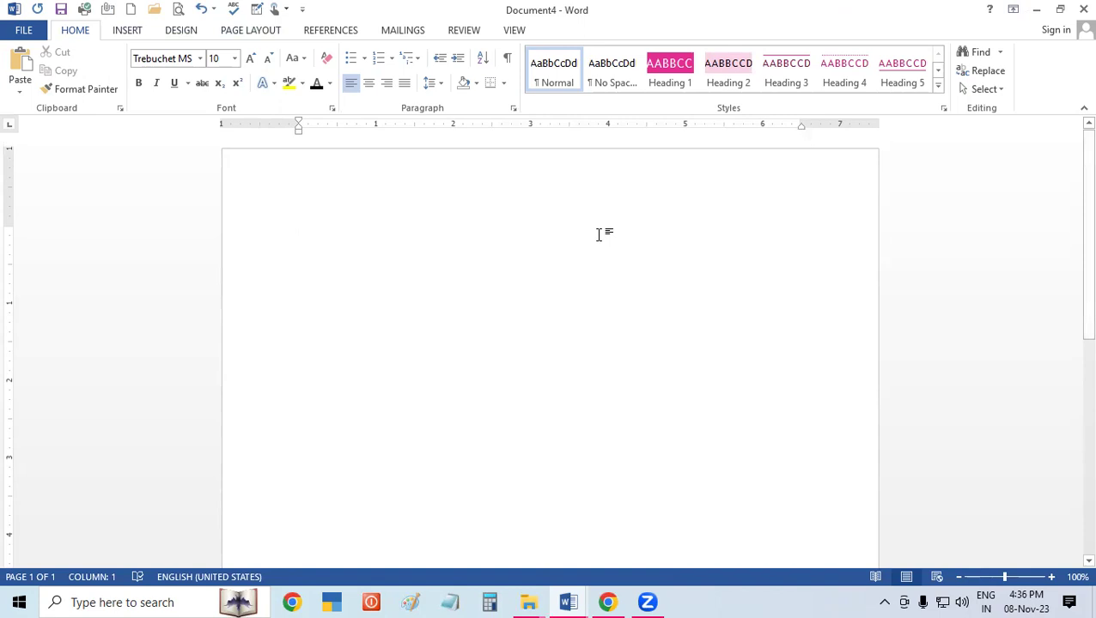
pyautogui.write('14')
pyautogui.press('Return')
pyautogui.write('=rand(')
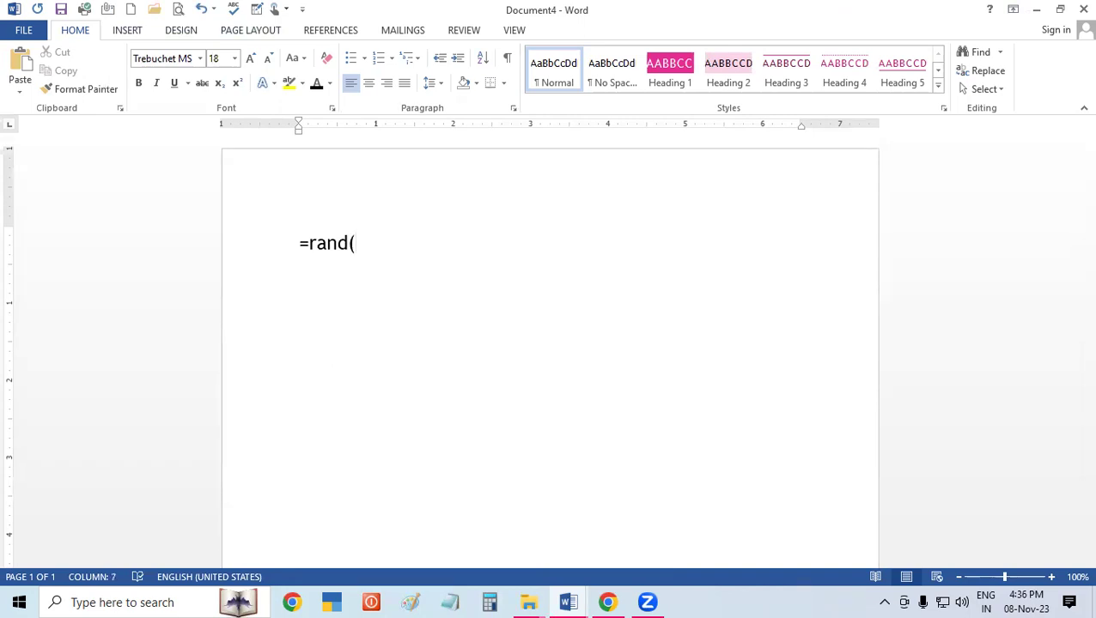
pyautogui.write('100')
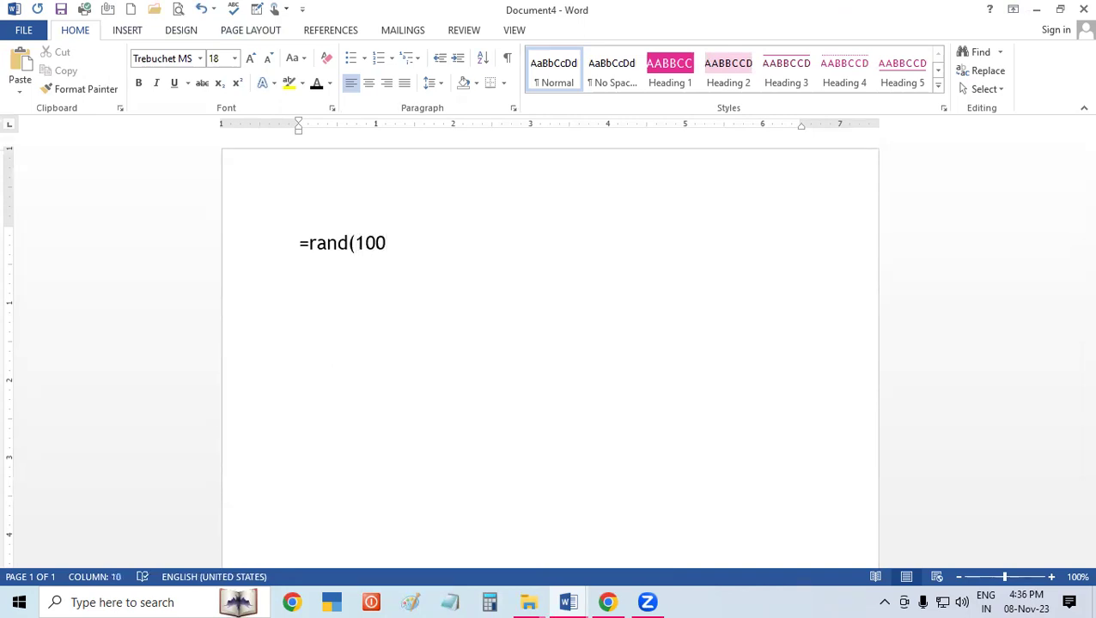
pyautogui.write(')')
pyautogui.press('Return')
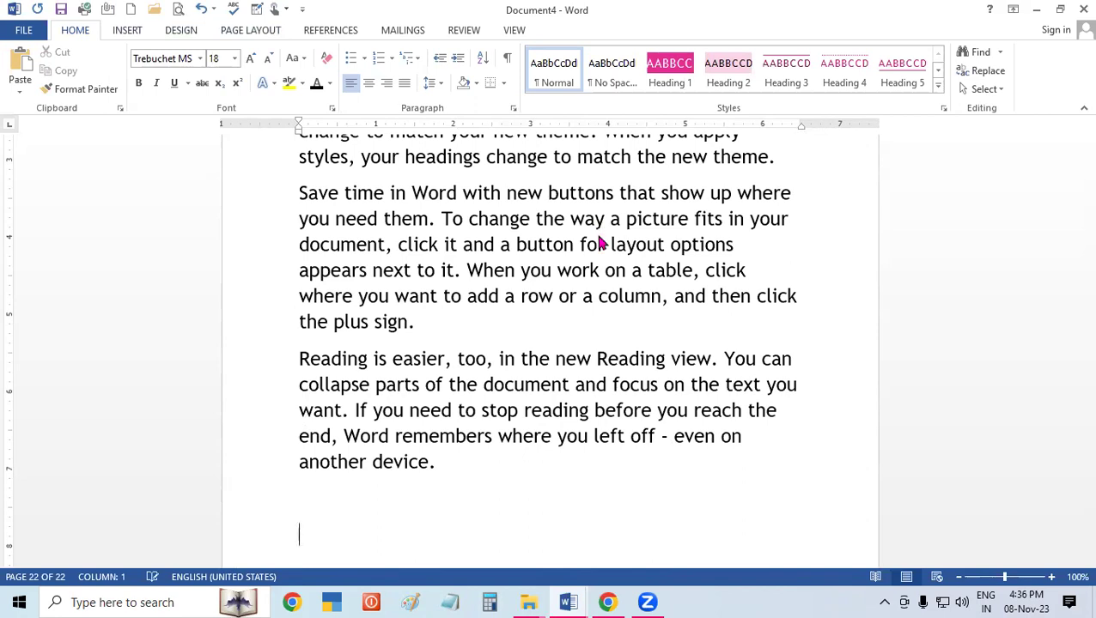
pyautogui.hotkey('ctrl', 'a')
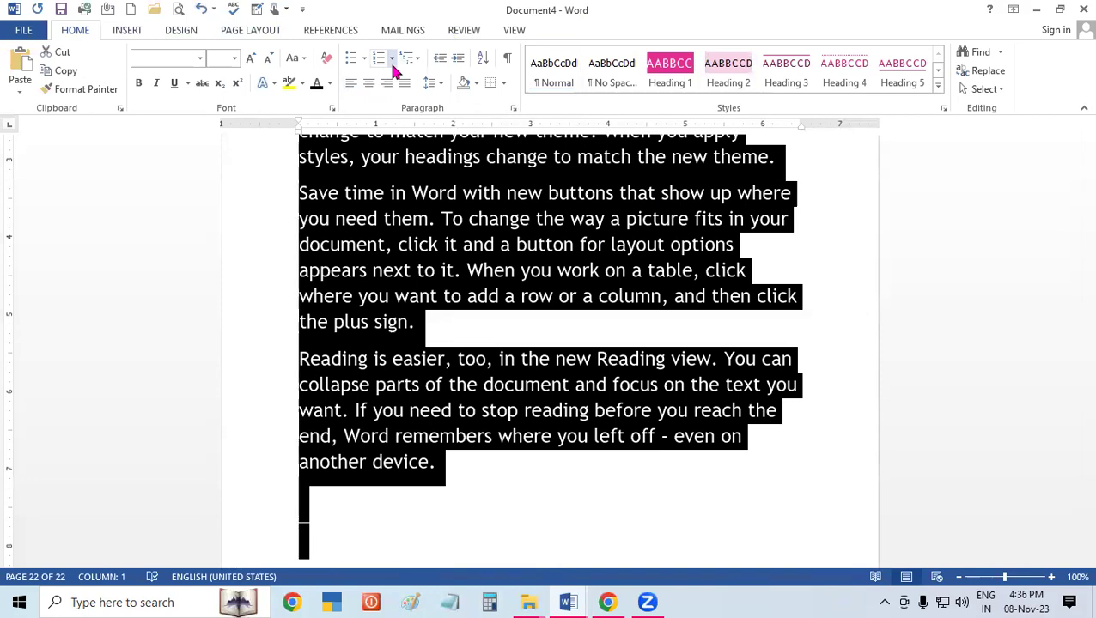
pyautogui.click(391, 58)
pyautogui.click(468, 135)
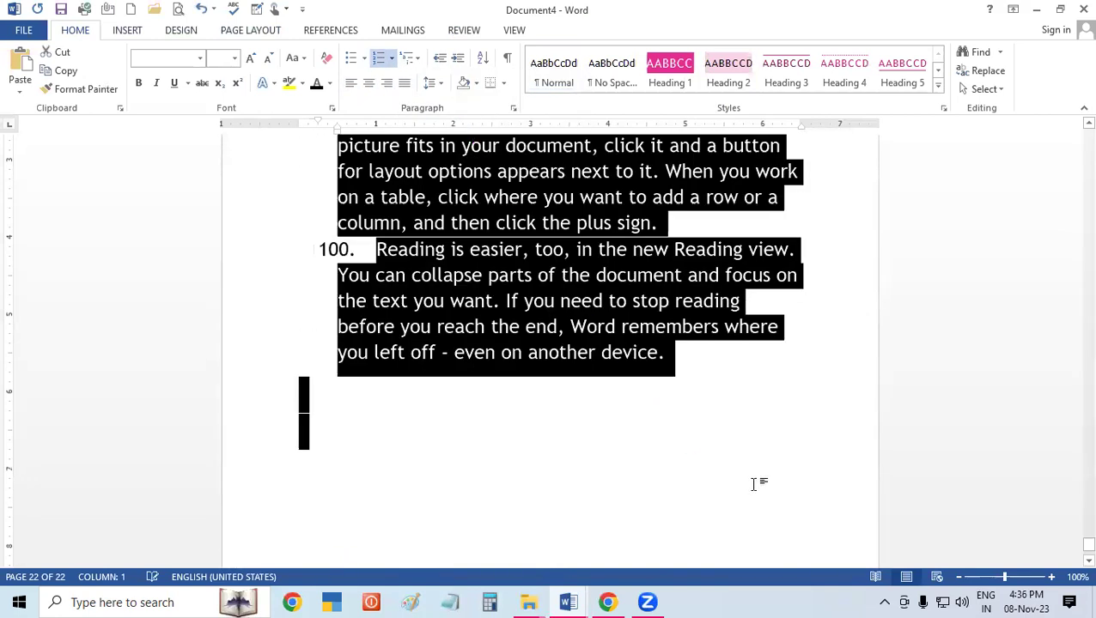
pyautogui.click(745, 404)
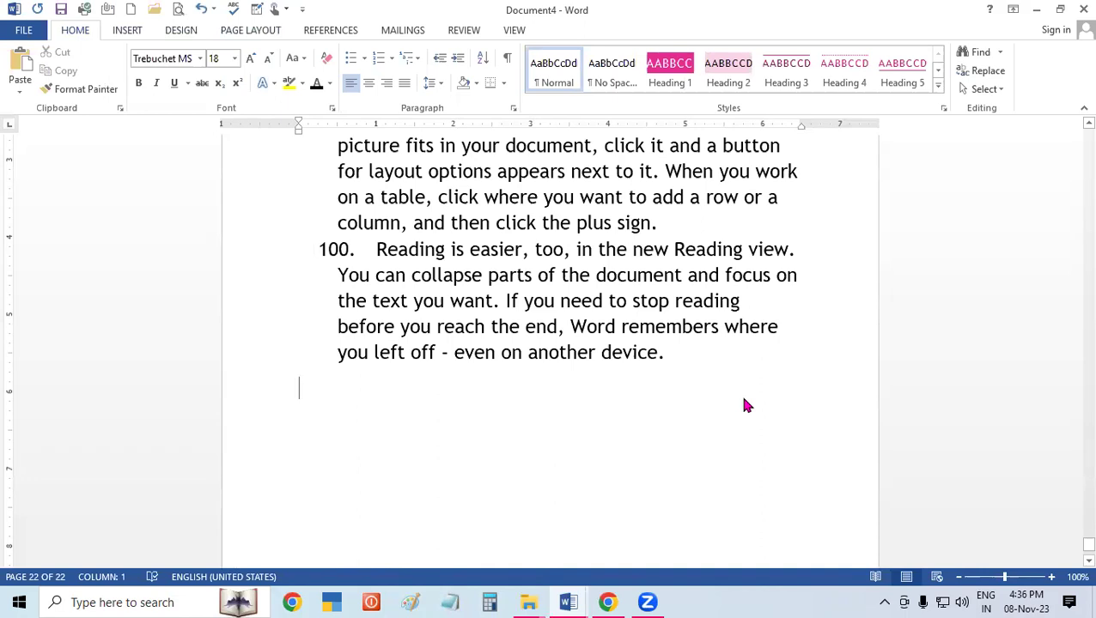
pyautogui.hotkey('ctrl', 'a')
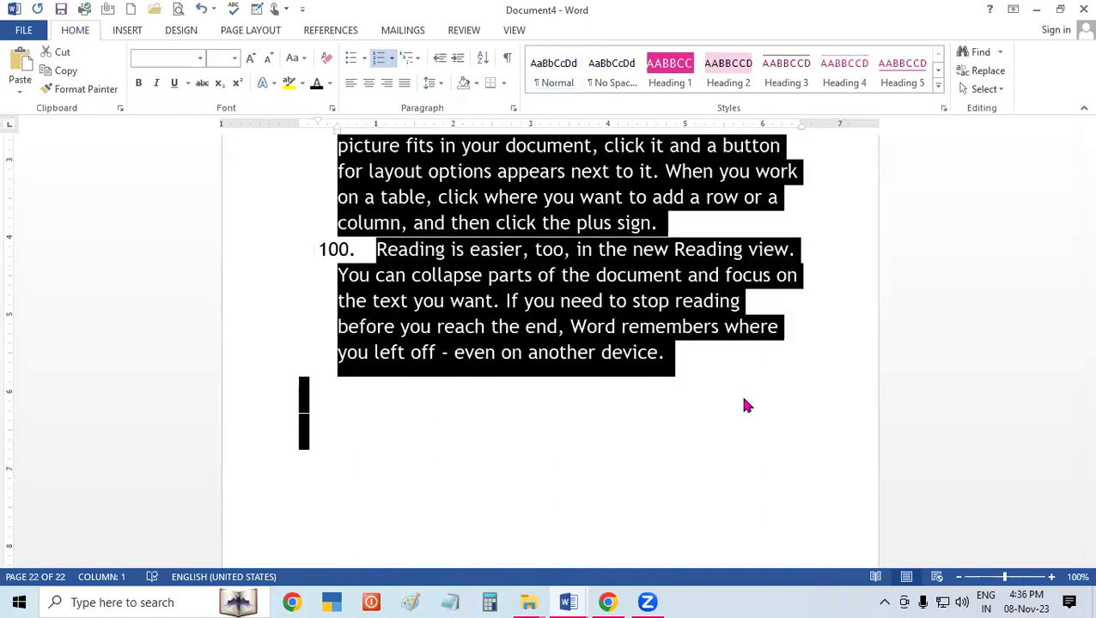
pyautogui.press('Delete')
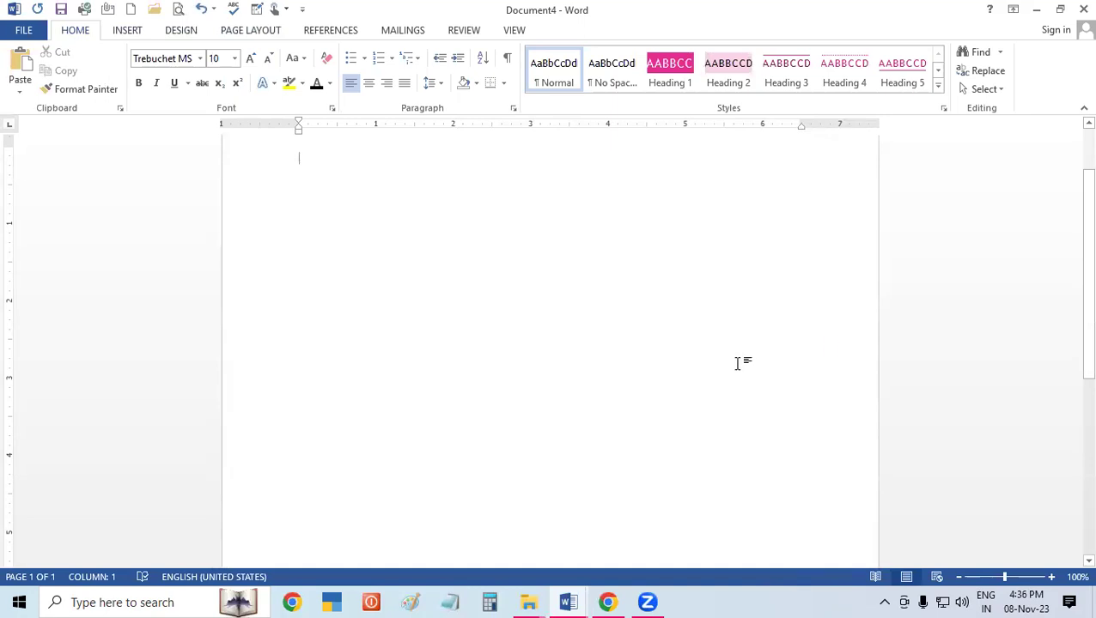
pyautogui.scroll(3, 1074, 283)
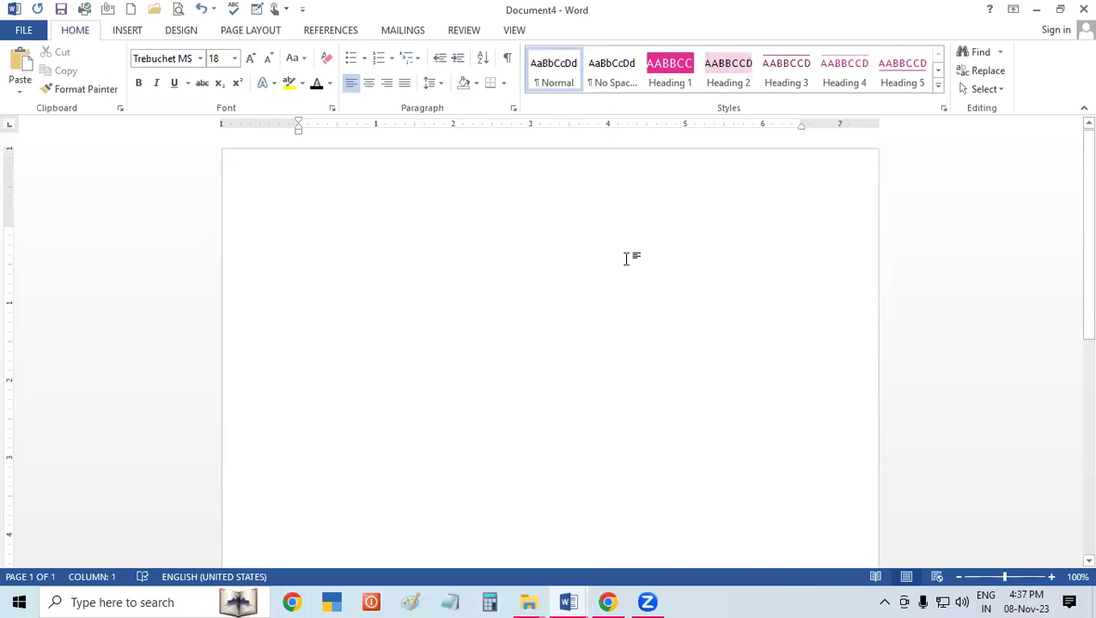
pyautogui.hotkey('ctrl', 'shift', '.')
pyautogui.hotkey('ctrl', 'shift', '.')
pyautogui.hotkey('ctrl', 'shift', '.')
pyautogui.hotkey('ctrl', 'shift', '.')
pyautogui.press('BackSpace')
pyautogui.write('=lorem')
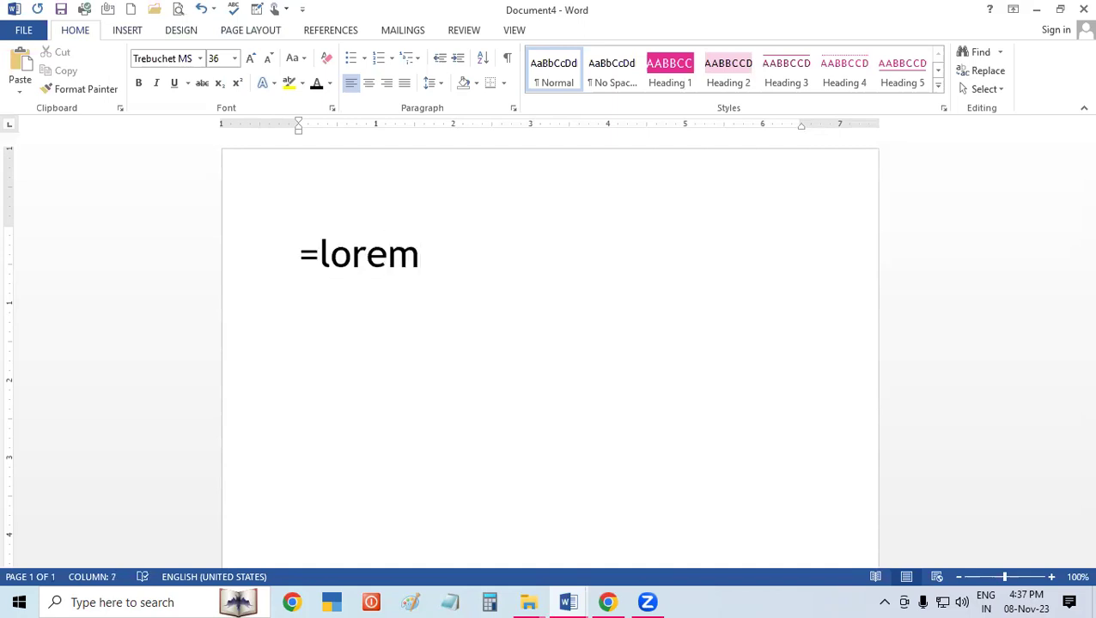
pyautogui.write('()')
pyautogui.press('Return')
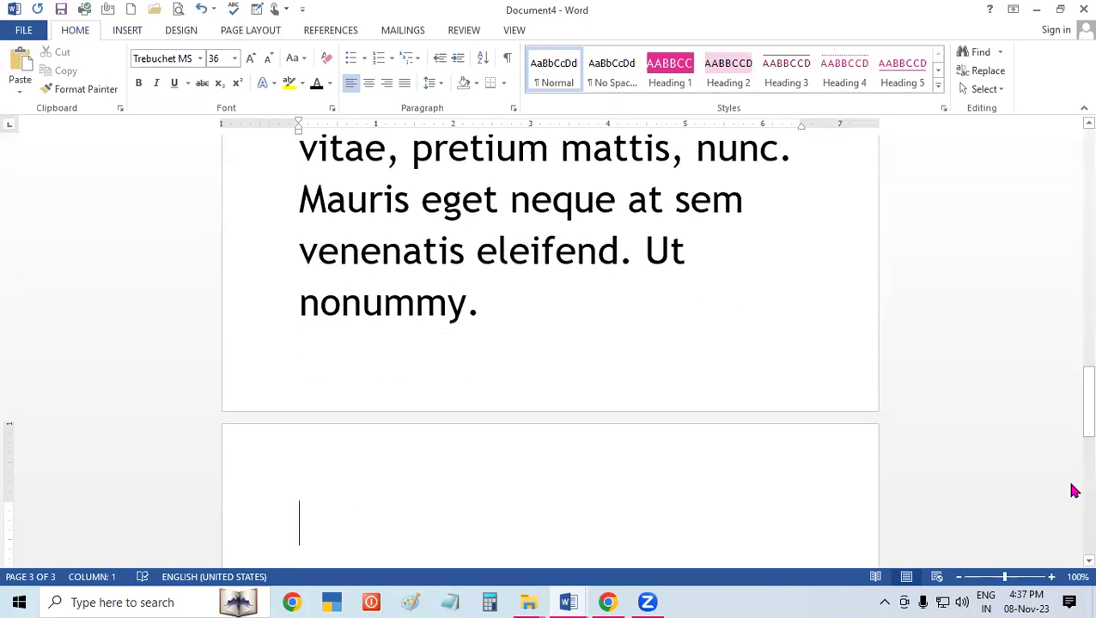
pyautogui.moveTo(1074, 414); pyautogui.dragTo(1074, 59)
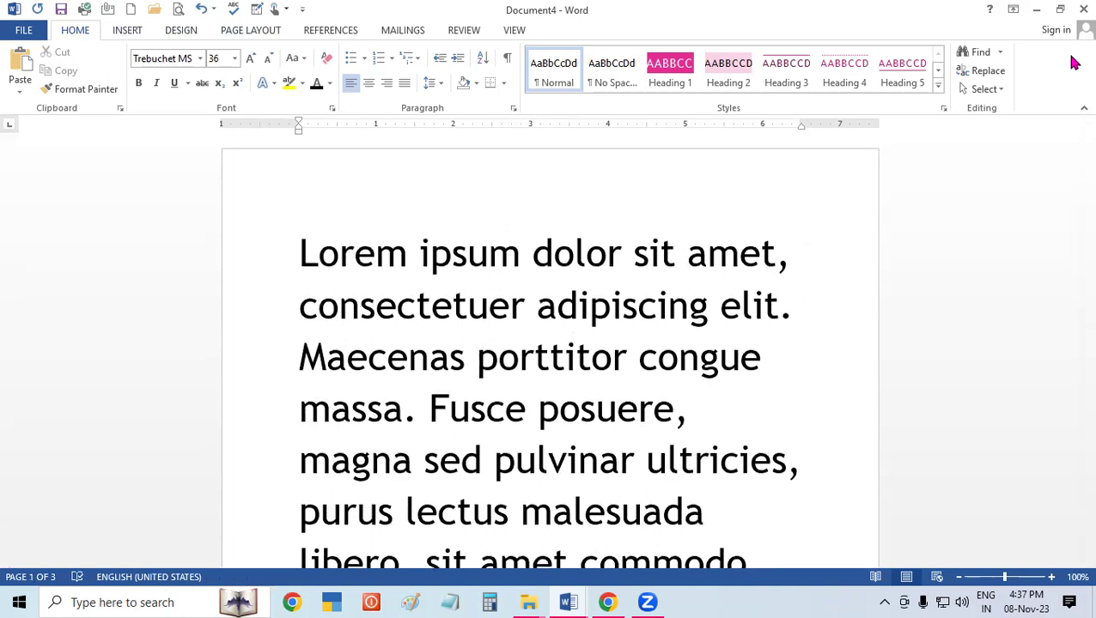
pyautogui.moveTo(297, 253); pyautogui.dragTo(577, 343)
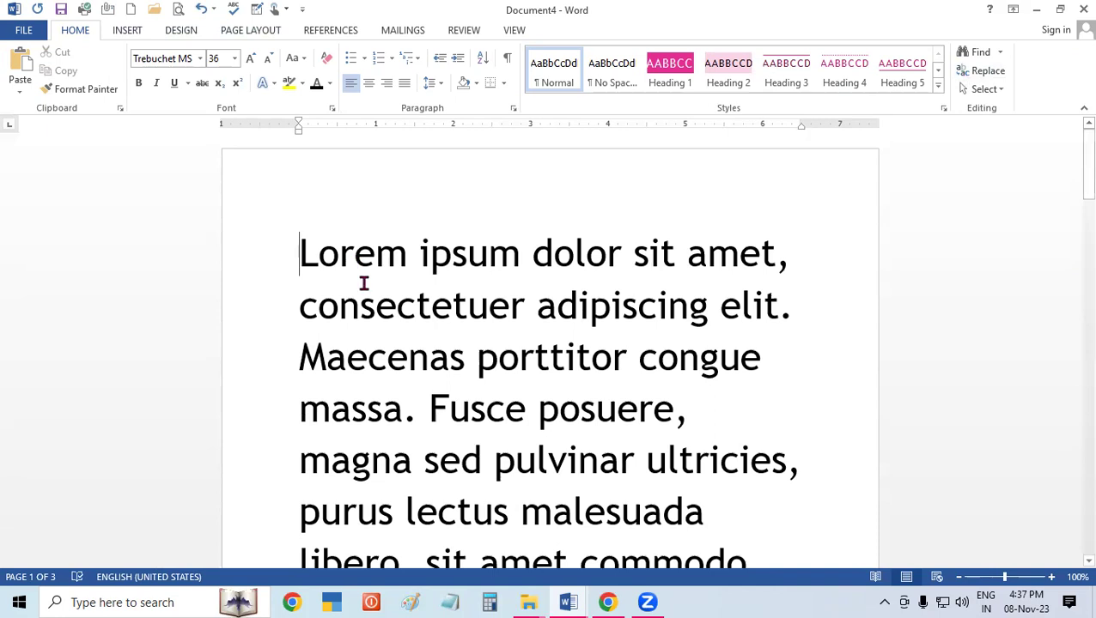
pyautogui.click(485, 405)
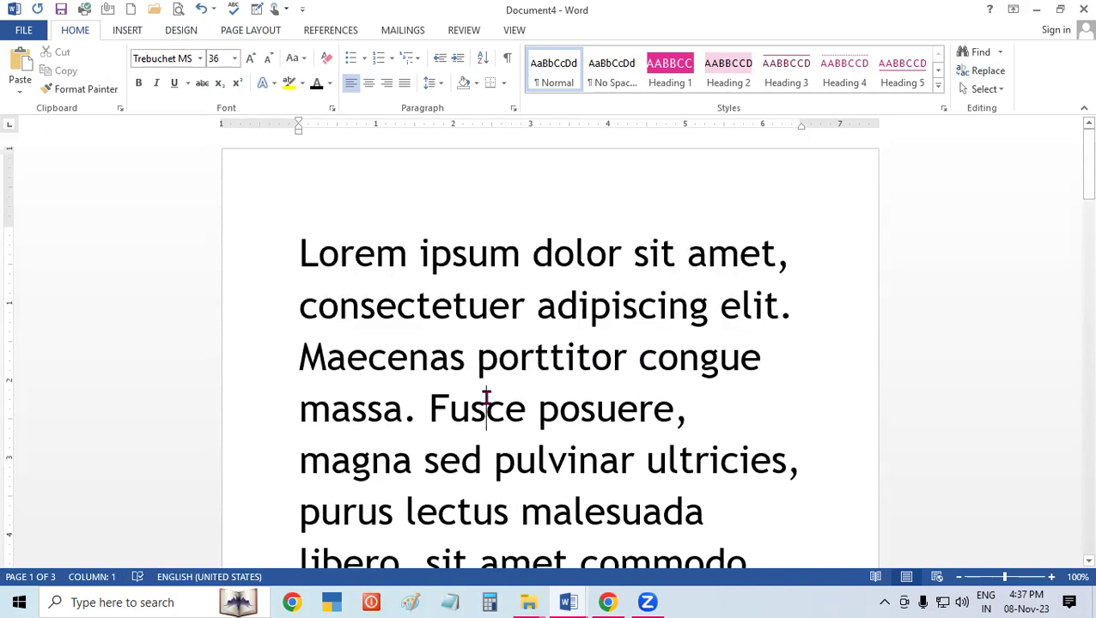
pyautogui.moveTo(1087, 189)
pyautogui.mouseDown()
pyautogui.moveTo(1073, 181)
pyautogui.moveTo(1072, 403)
pyautogui.mouseUp()
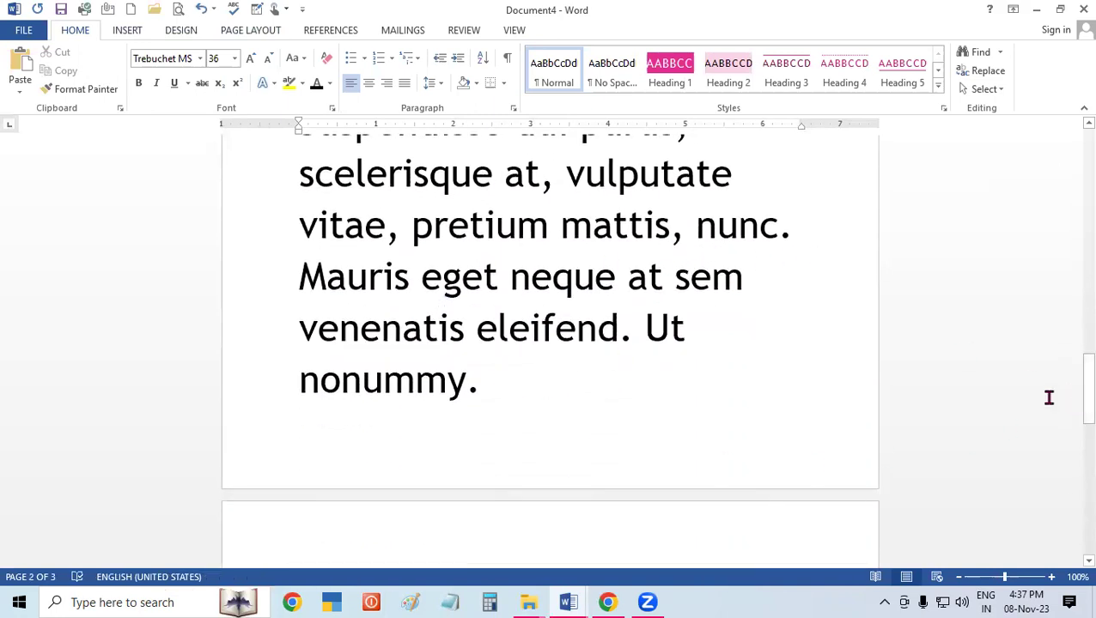
pyautogui.moveTo(1072, 401); pyautogui.dragTo(1074, 109)
pyautogui.hotkey('ctrl', 'a')
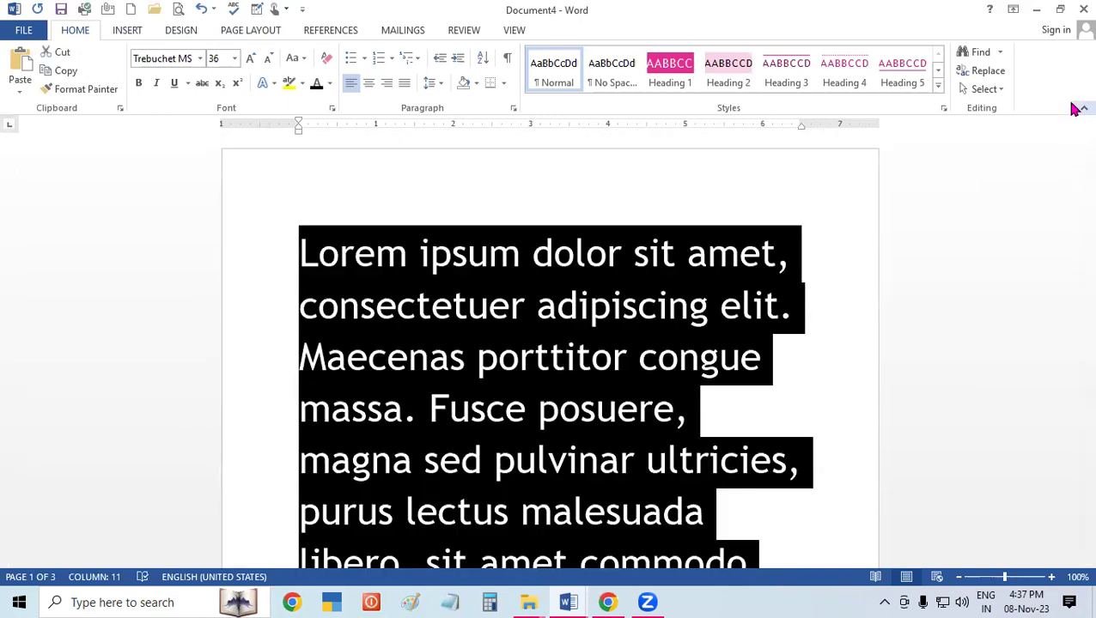
pyautogui.press('Delete')
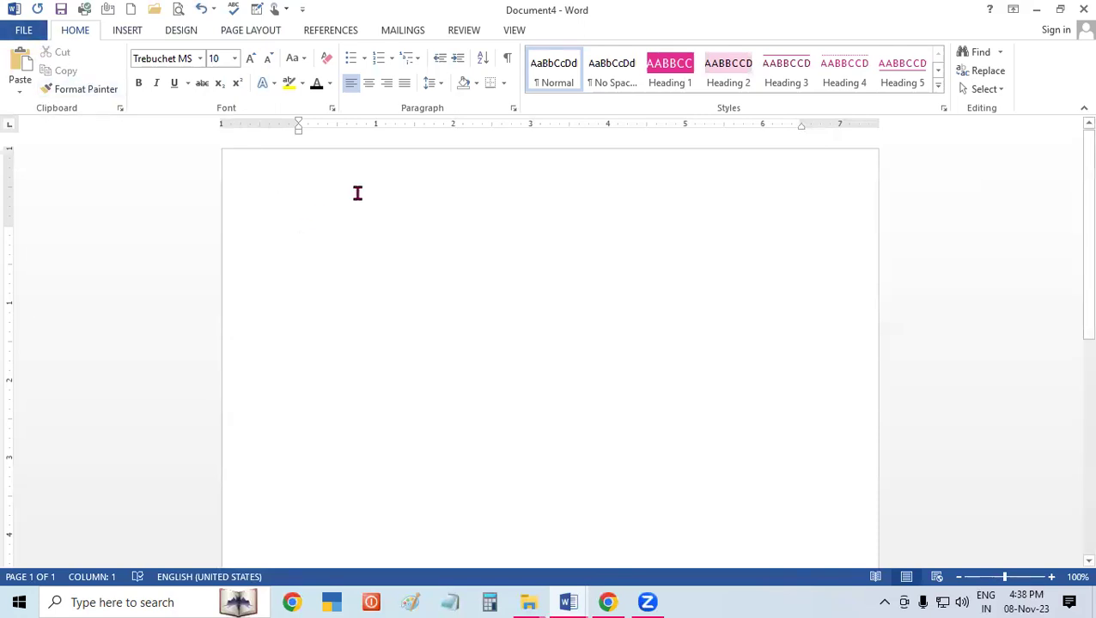
# Insert five sample paragraphs with =rand() and select the first 'Video provides…' paragraph
pyautogui.write('=rand()')
pyautogui.press('Return')
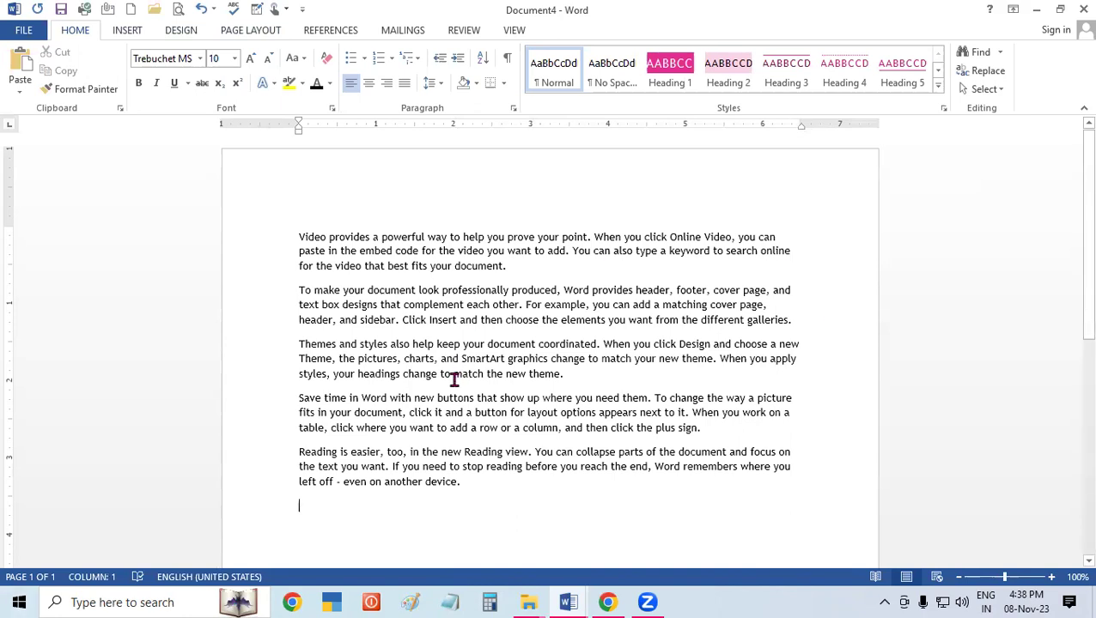
pyautogui.moveTo(297, 233)
pyautogui.mouseDown()
pyautogui.moveTo(318, 245)
pyautogui.moveTo(800, 254)
pyautogui.moveTo(794, 272)
pyautogui.mouseUp()
pyautogui.hotkey('ctrl', 'c')
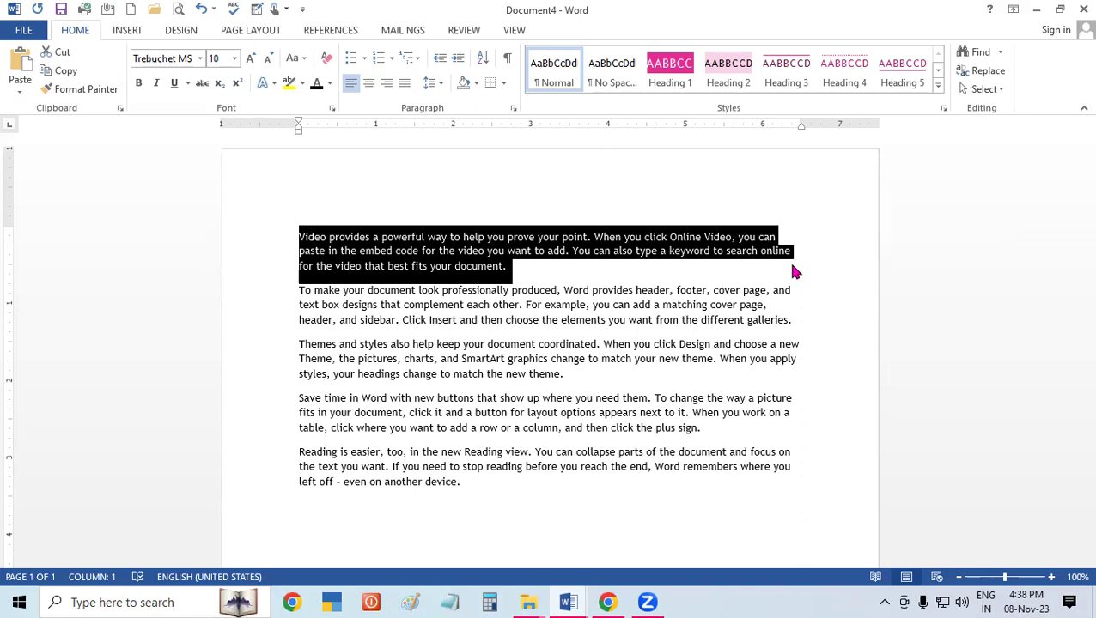
# Move the 'Video provides…' paragraph from the top to the end of the document
pyautogui.press('Delete')
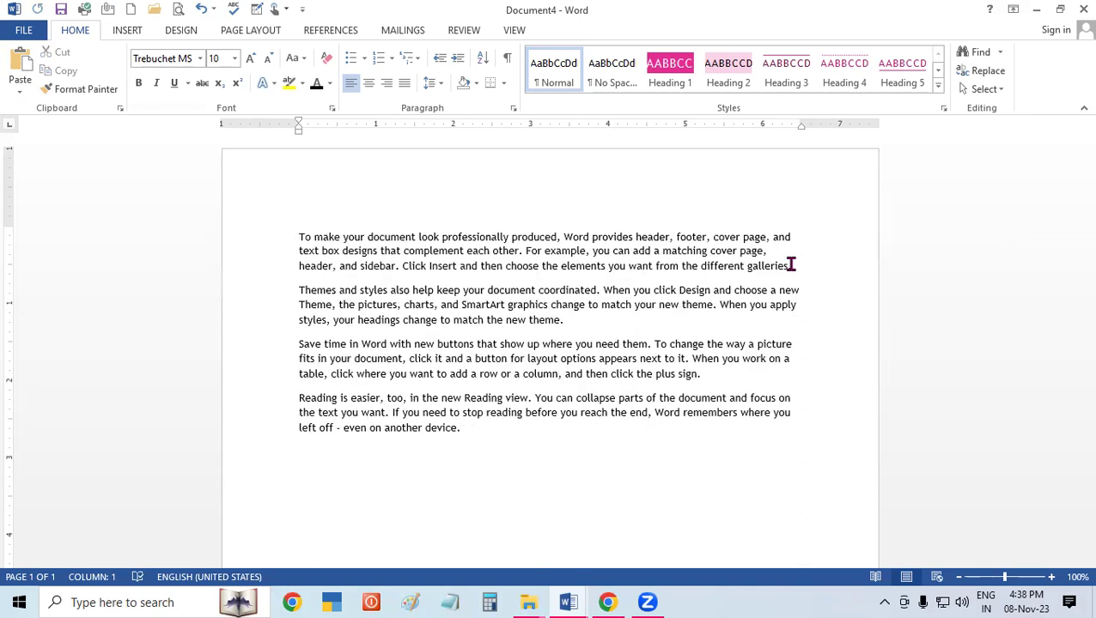
pyautogui.click(354, 464)
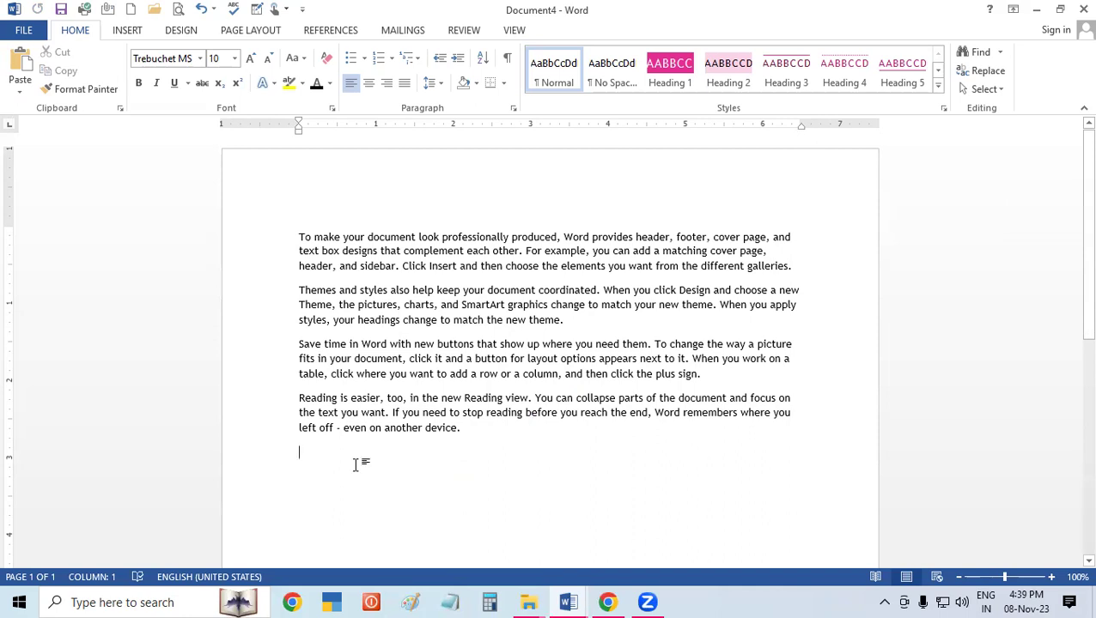
pyautogui.hotkey('ctrl', 'v')
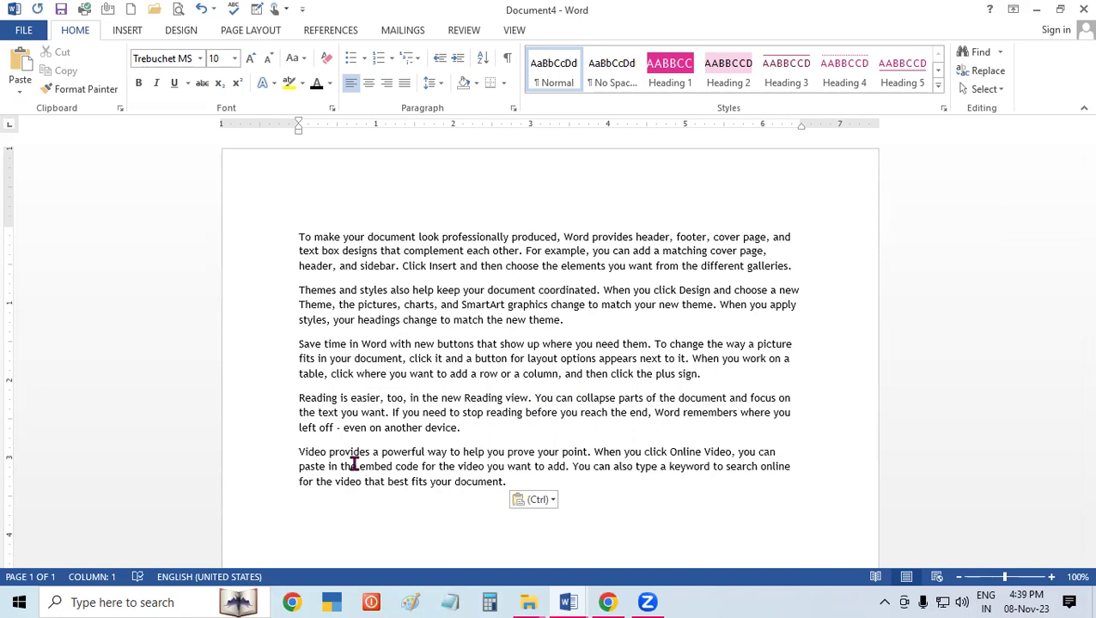
# Paste another copy of the sample paragraphs at the end of the document and deselect
pyautogui.click(397, 315)
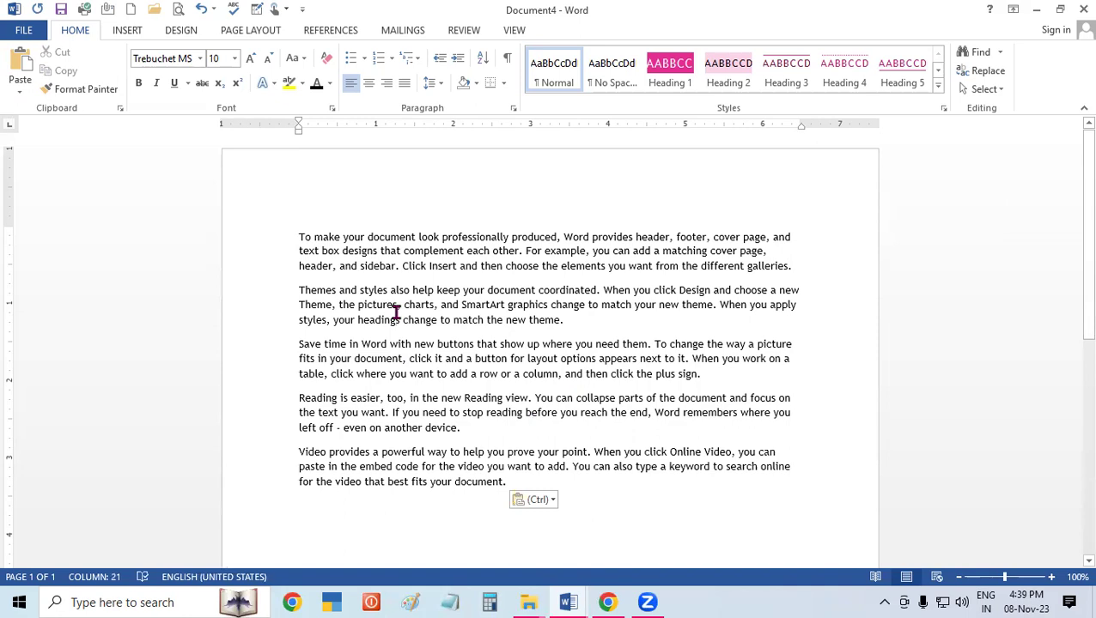
pyautogui.hotkey('ctrl', 'a')
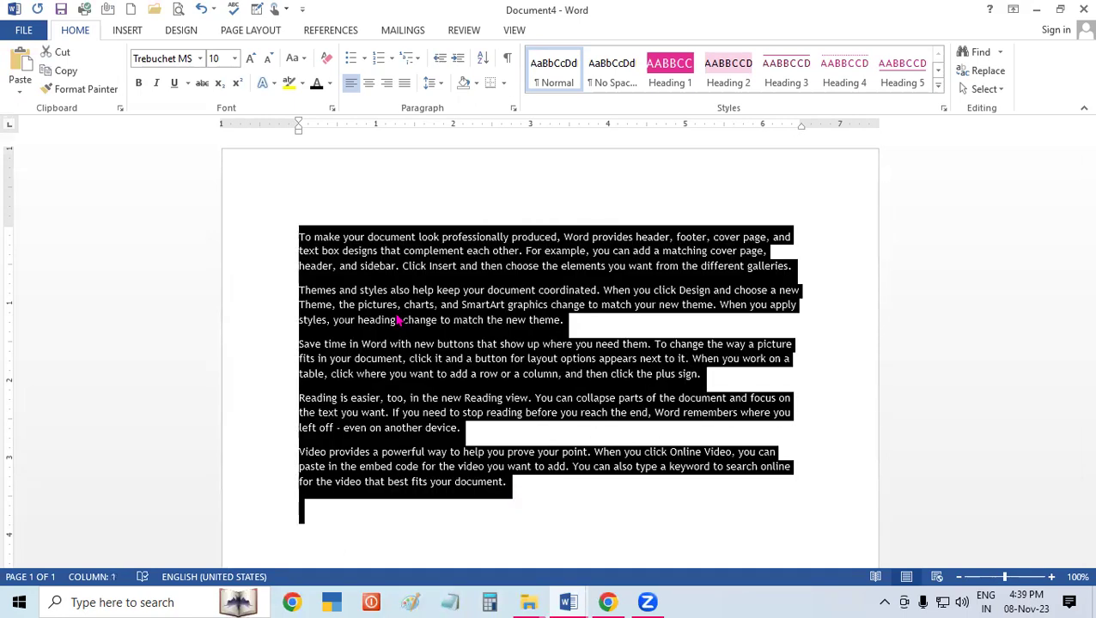
pyautogui.click(335, 510)
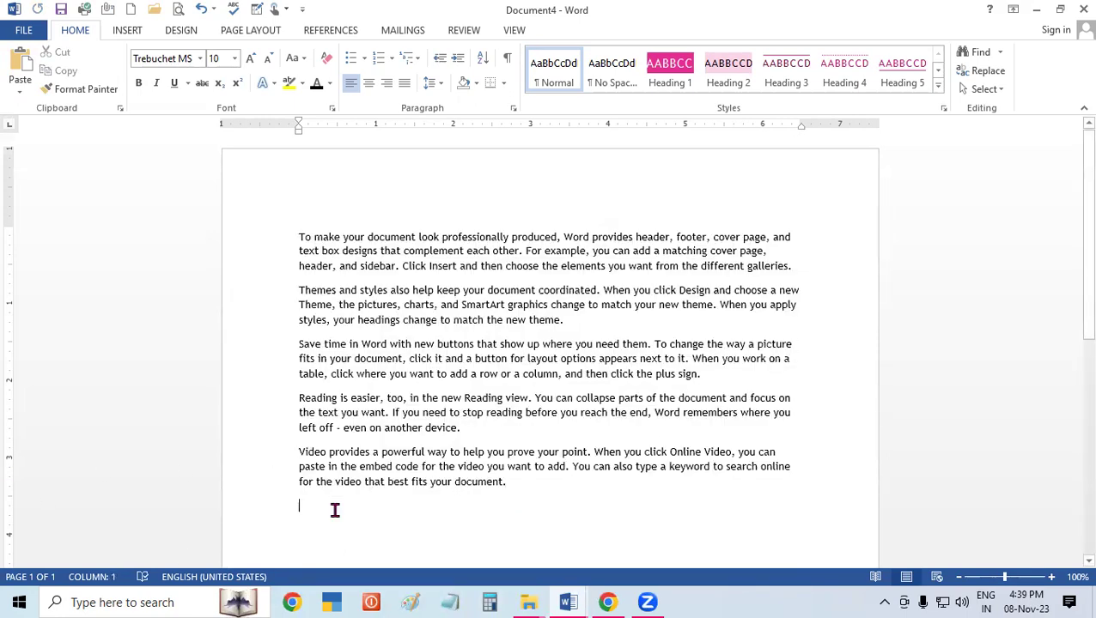
pyautogui.write('To make your document look professionally produced, Word provides header, footer, cover page, and text box designs that complement each other. For example, you can add a matching cover page, header, and sidebar. Click Insert and then choose the elements you want from the different galleries. Themes and styles also help keep your document coordinated. When you click Design and choose a new Theme, the pictures, charts, and SmartArt graphics change to match your new theme. When you apply styles, your headings change to match the new theme. Save time in Word with new buttons that show up where you need them. To change the way a picture fits in your document, click it and a button for layout options appears next to it. When you work on a table, click where you want to add a row or a column, and then click the plus sign. Reading is easier, too, in the new Reading view. You can collapse parts of the document and focus on the text you want. If you need to stop reading before you reach the end, Word remembers where you left off - even on another device. Video provides a powerful way to help you prove your point. When you click Online Video, you can paste in the embed code for the video you want to add. You can also type a keyword to search online for the video that best fits your document.')
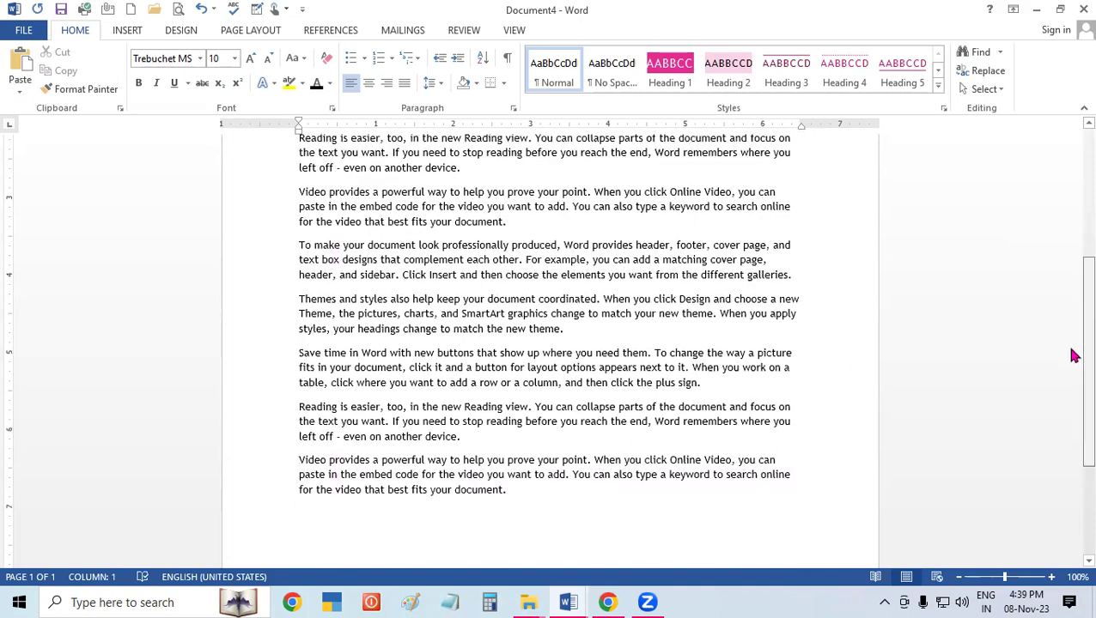
pyautogui.scroll(10, 1073, 355)
pyautogui.moveTo(478, 374); pyautogui.dragTo(468, 359)
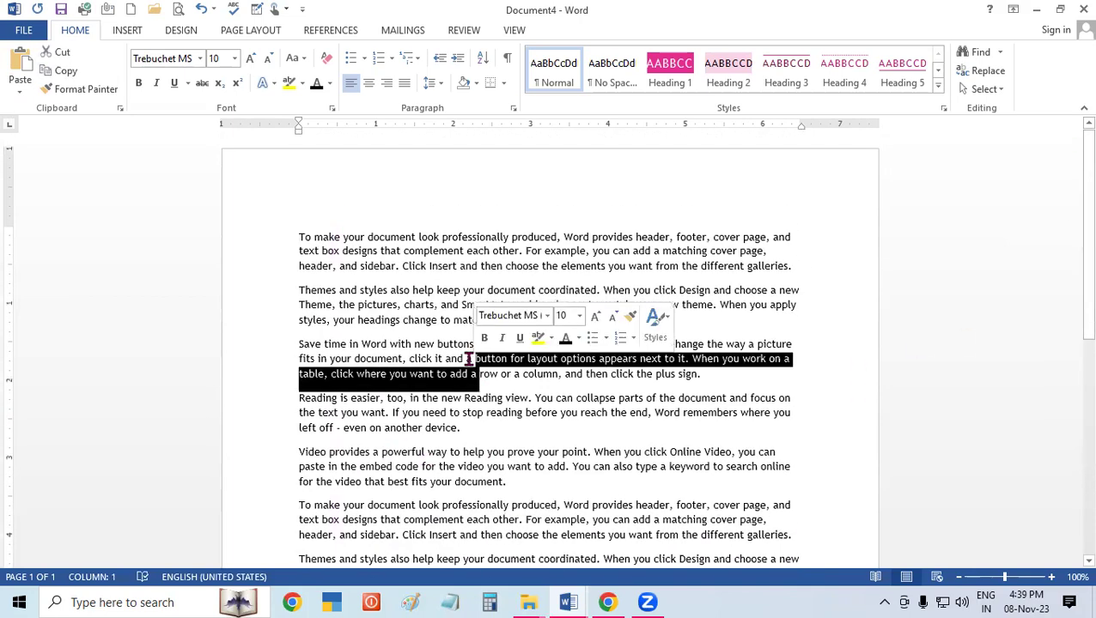
pyautogui.click(424, 245)
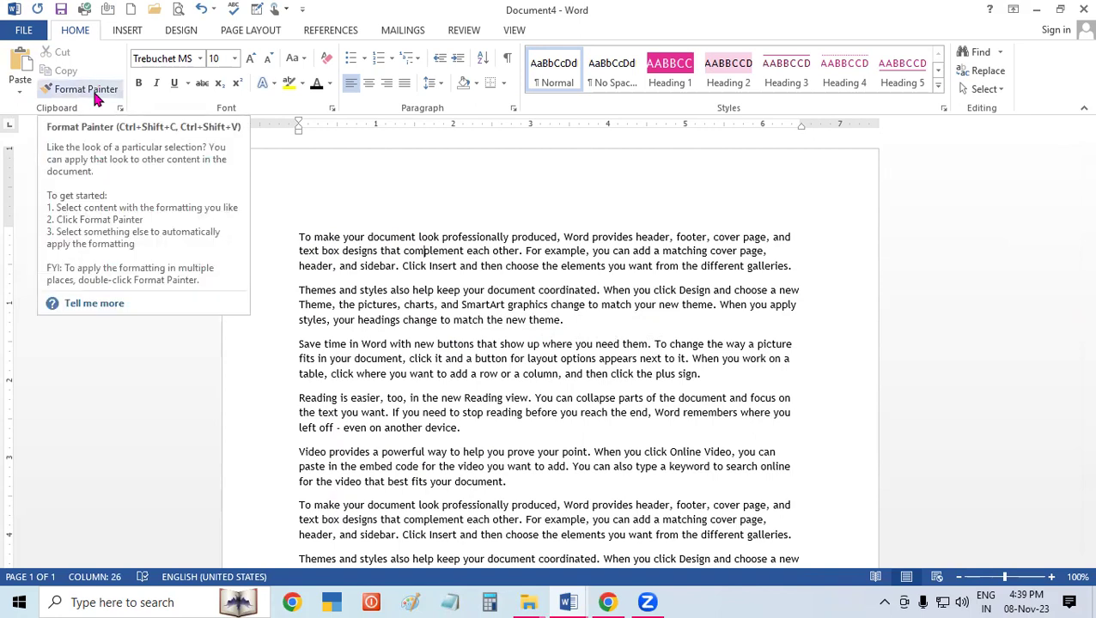
# Type the heading 'INTRODUCTION OF COMPUTER' on a new line above the first paragraph
pyautogui.click(397, 251)
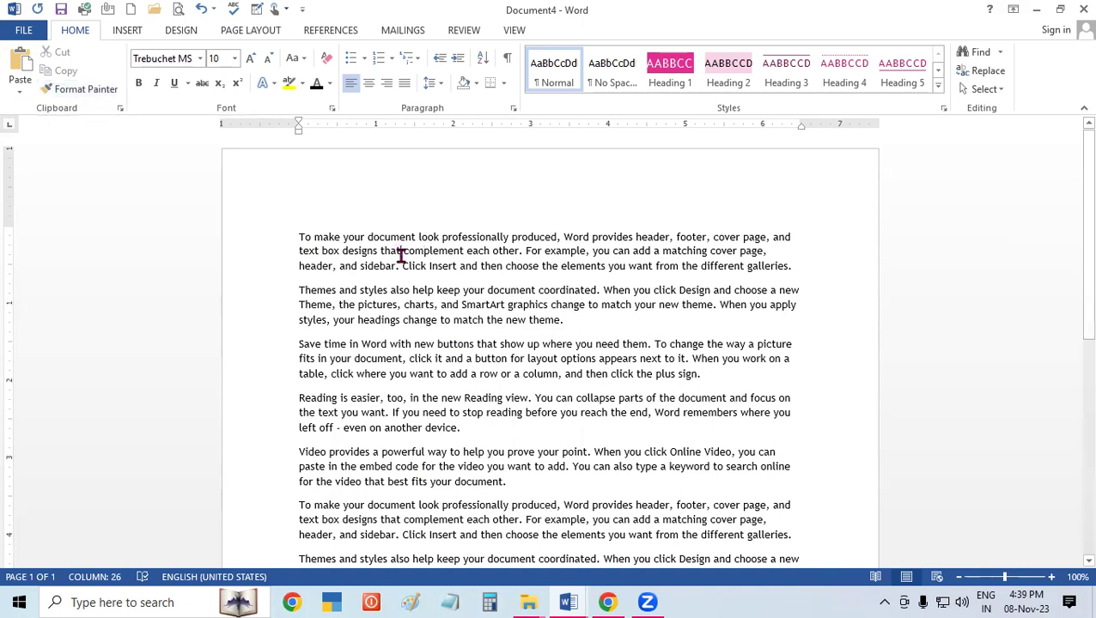
pyautogui.click(297, 243)
pyautogui.press('Return')
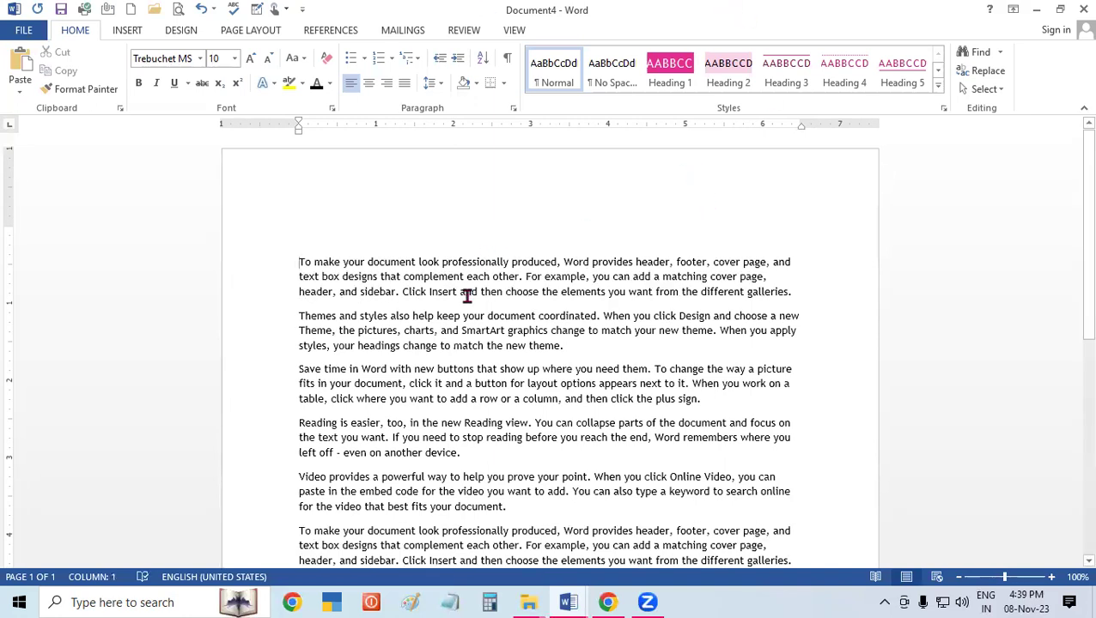
pyautogui.click(325, 221)
pyautogui.write('INTRODUC')
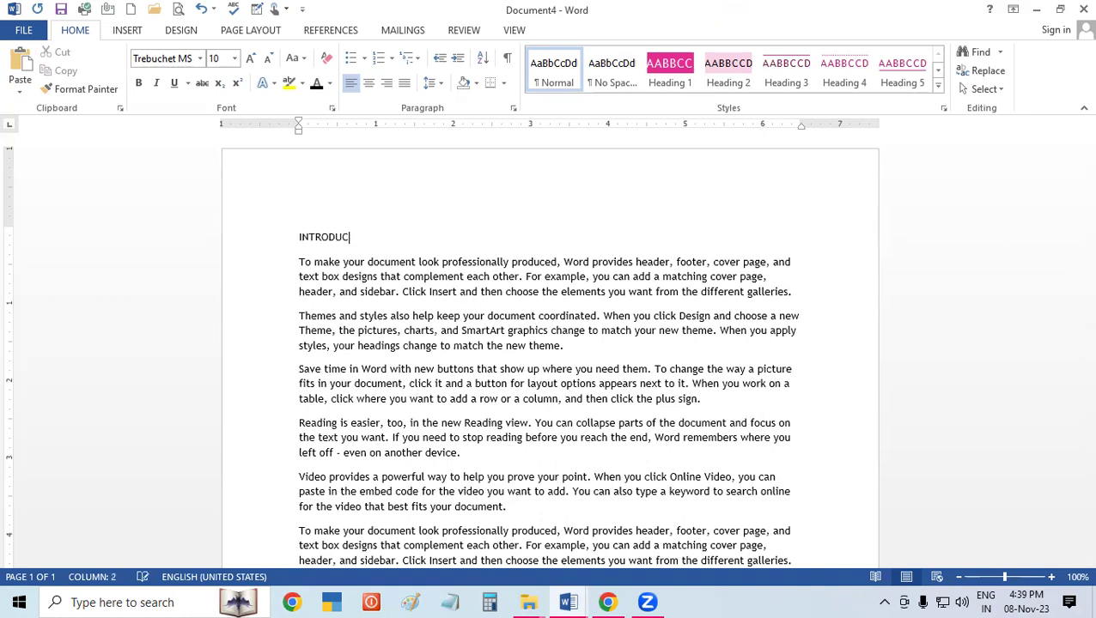
pyautogui.write('ION')
pyautogui.press('BackSpace')
pyautogui.press('BackSpace')
pyautogui.press('BackSpace')
pyautogui.press('BackSpace')
pyautogui.write('TION OF COMPUTER')
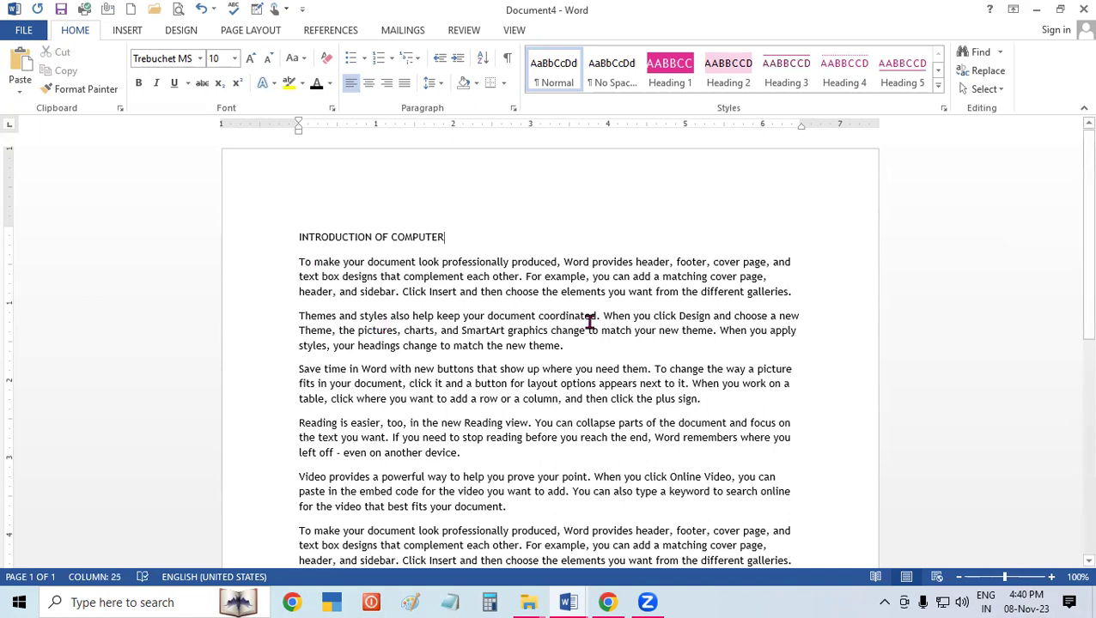
# Copy the heading below the first paragraph and edit it to 'INTRODUCTION OF CPU'
pyautogui.click(824, 298)
pyautogui.press('Return')
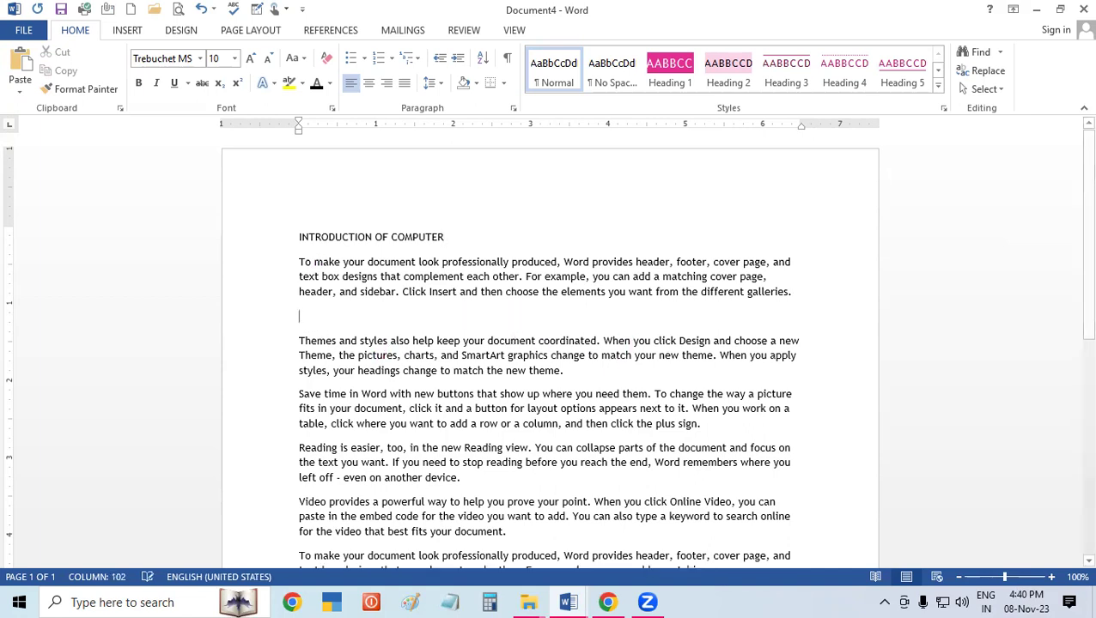
pyautogui.press('Return')
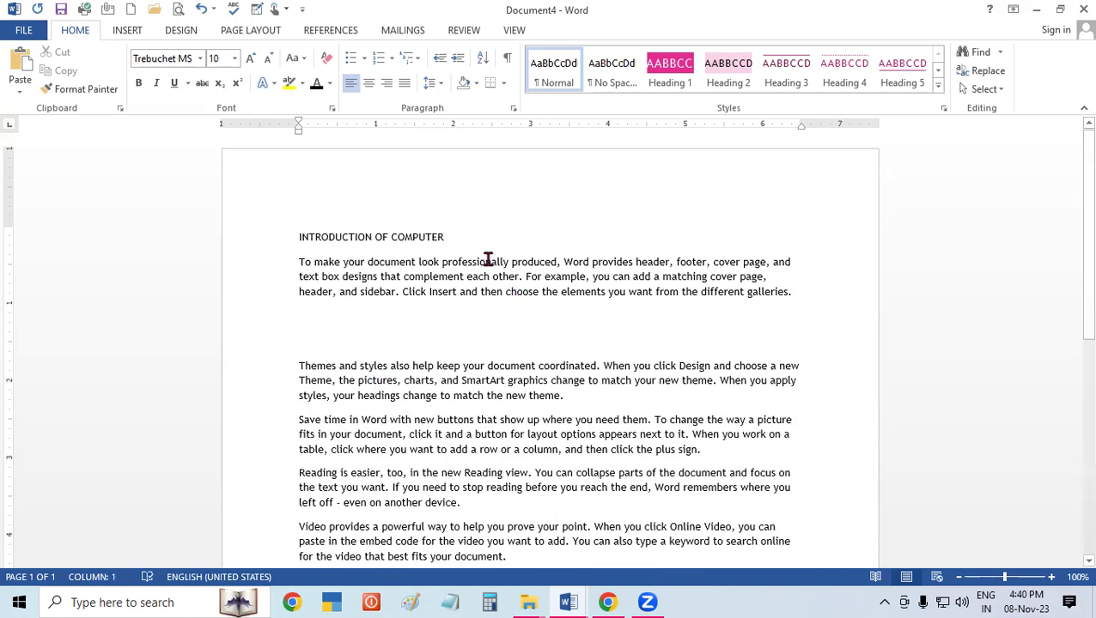
pyautogui.moveTo(455, 237); pyautogui.dragTo(301, 238)
pyautogui.rightClick(320, 242)
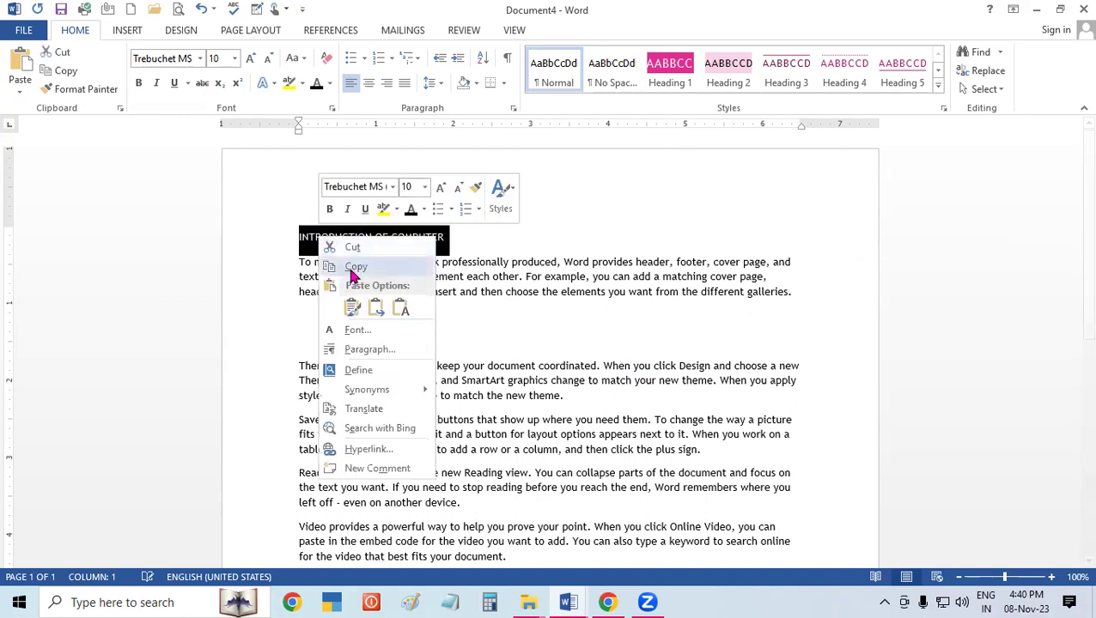
pyautogui.click(353, 268)
pyautogui.click(330, 344)
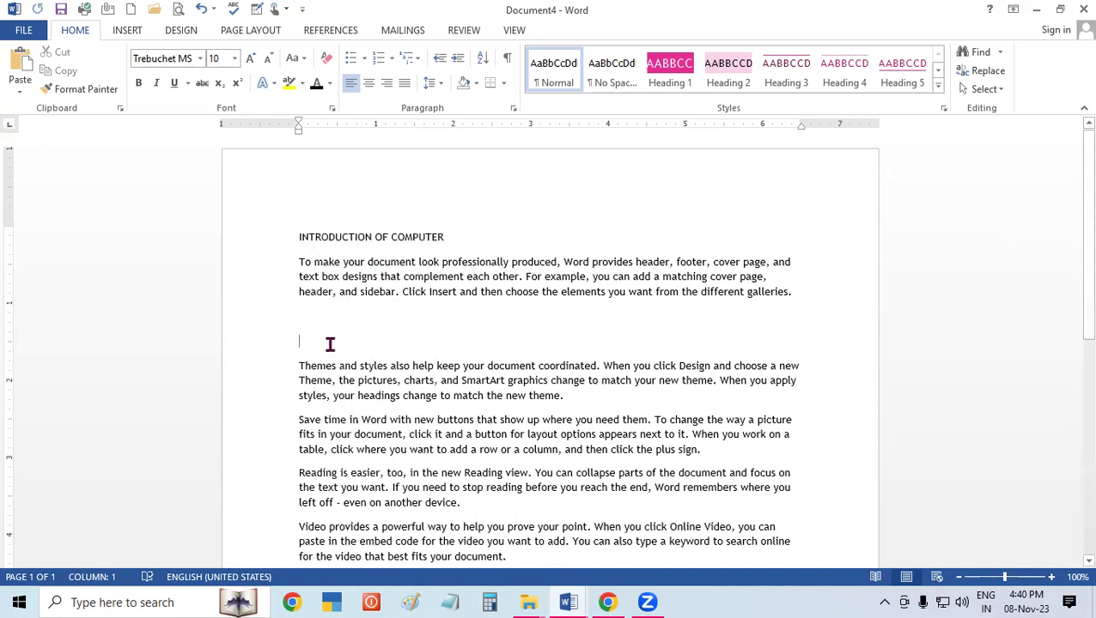
pyautogui.hotkey('ctrl', 'v')
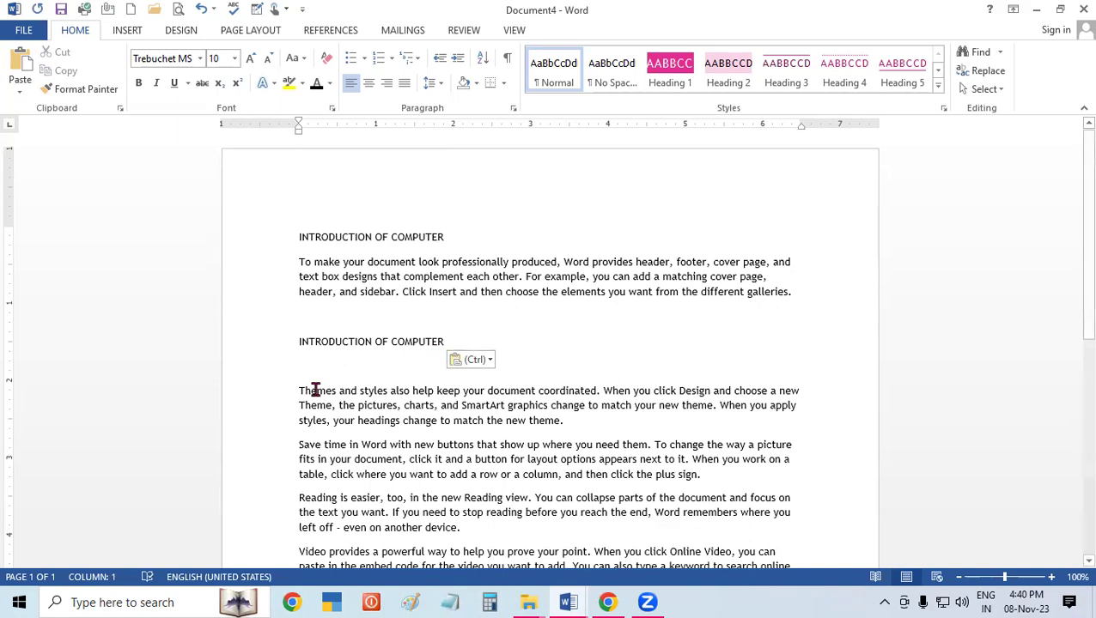
pyautogui.press('BackSpace')
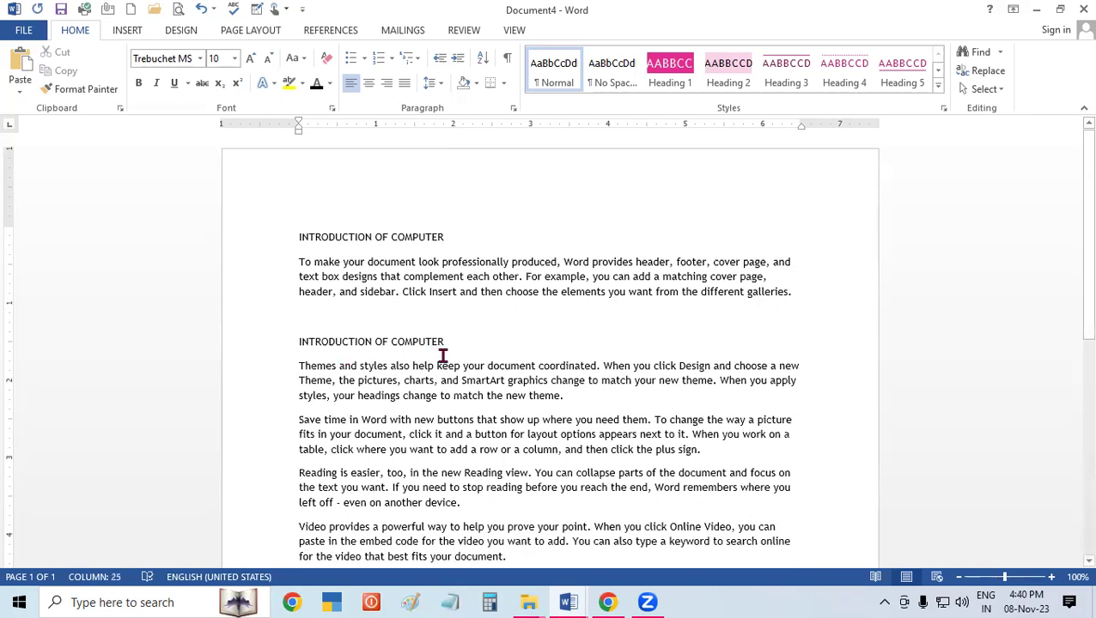
pyautogui.press('BackSpace')
pyautogui.press('BackSpace')
pyautogui.press('BackSpace')
pyautogui.press('BackSpace')
pyautogui.press('BackSpace')
pyautogui.press('BackSpace')
pyautogui.press('BackSpace')
pyautogui.write('PU')
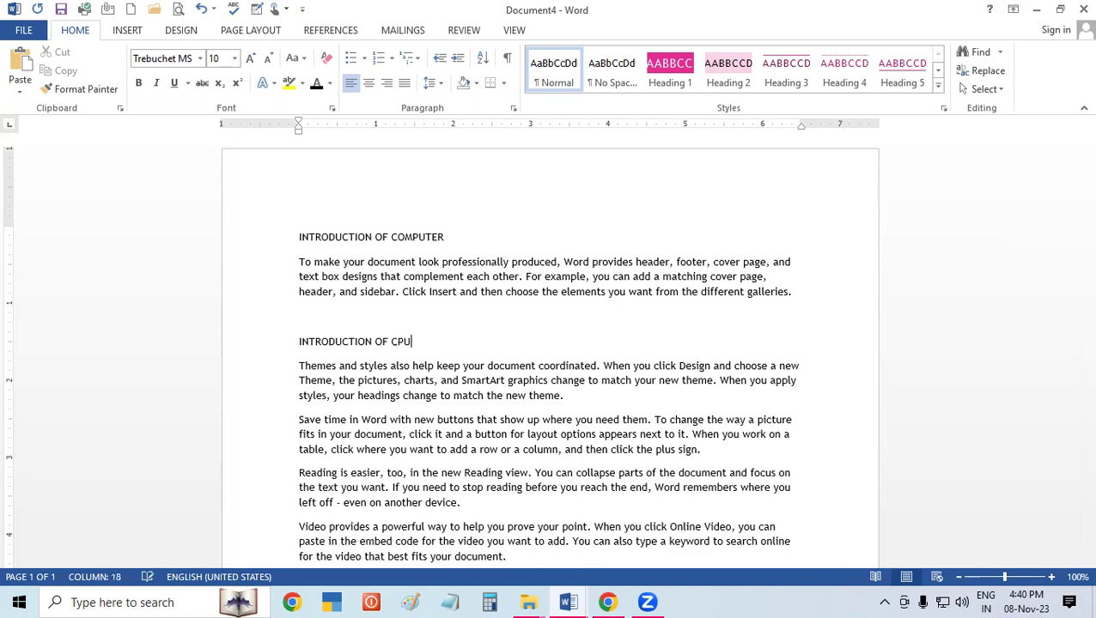
# Paste the heading after the second paragraph as 'INTRODUCTION OF MOUSE', removing the extra blank line
pyautogui.scroll(-1, 542, 378)
pyautogui.click(589, 359)
pyautogui.press('Return')
pyautogui.press('Return')
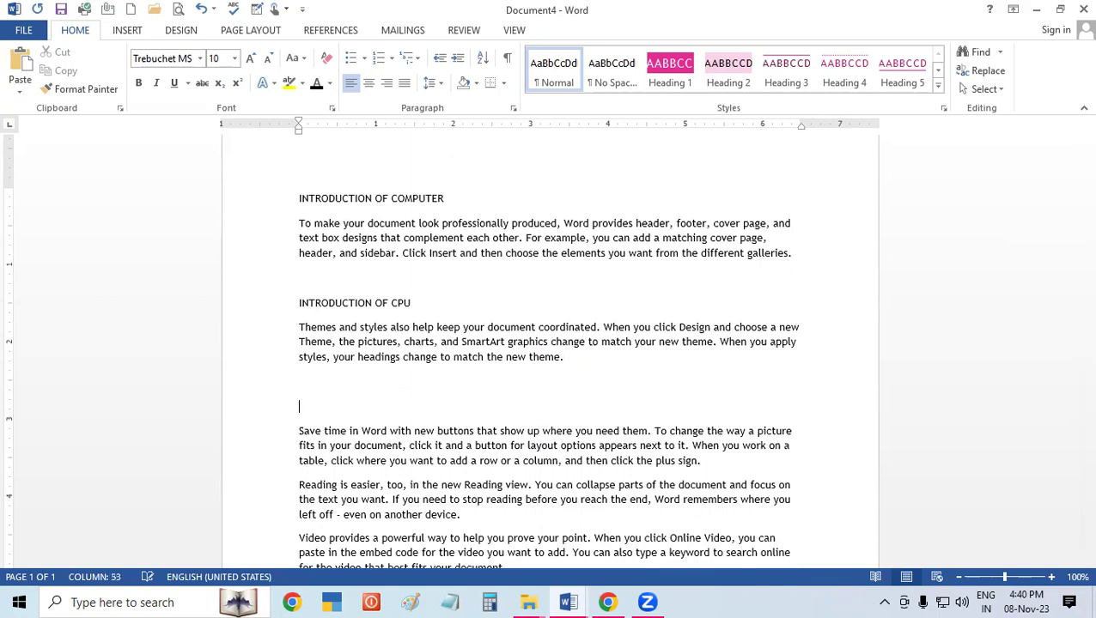
pyautogui.hotkey('ctrl', 'v')
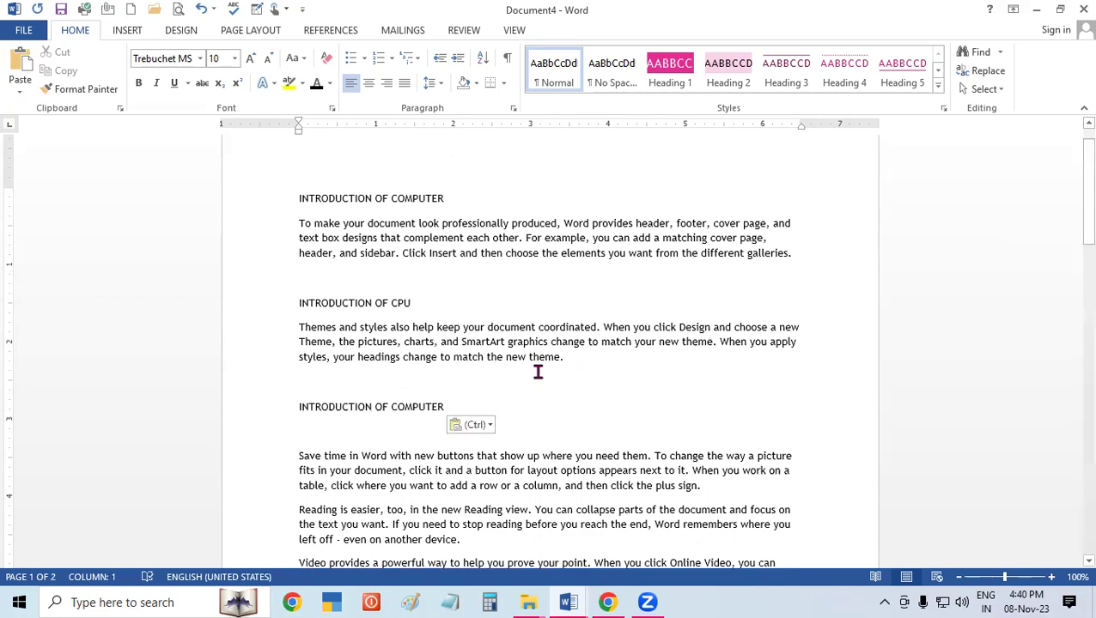
pyautogui.press('BackSpace')
pyautogui.press('BackSpace')
pyautogui.press('BackSpace')
pyautogui.press('BackSpace')
pyautogui.press('BackSpace')
pyautogui.press('BackSpace')
pyautogui.press('BackSpace')
pyautogui.press('BackSpace')
pyautogui.write('MOUSE')
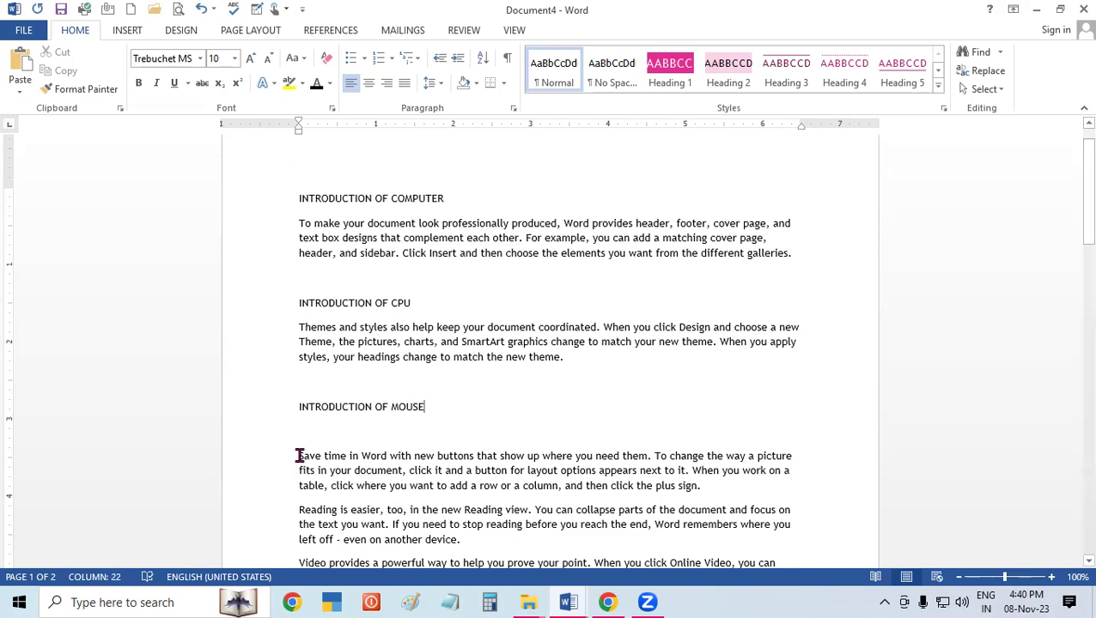
pyautogui.click(299, 456)
pyautogui.press('BackSpace')
# Paste the heading after the third paragraph and change it to 'INTRODUCTION OF MONITOR'
pyautogui.scroll(1, 364, 473)
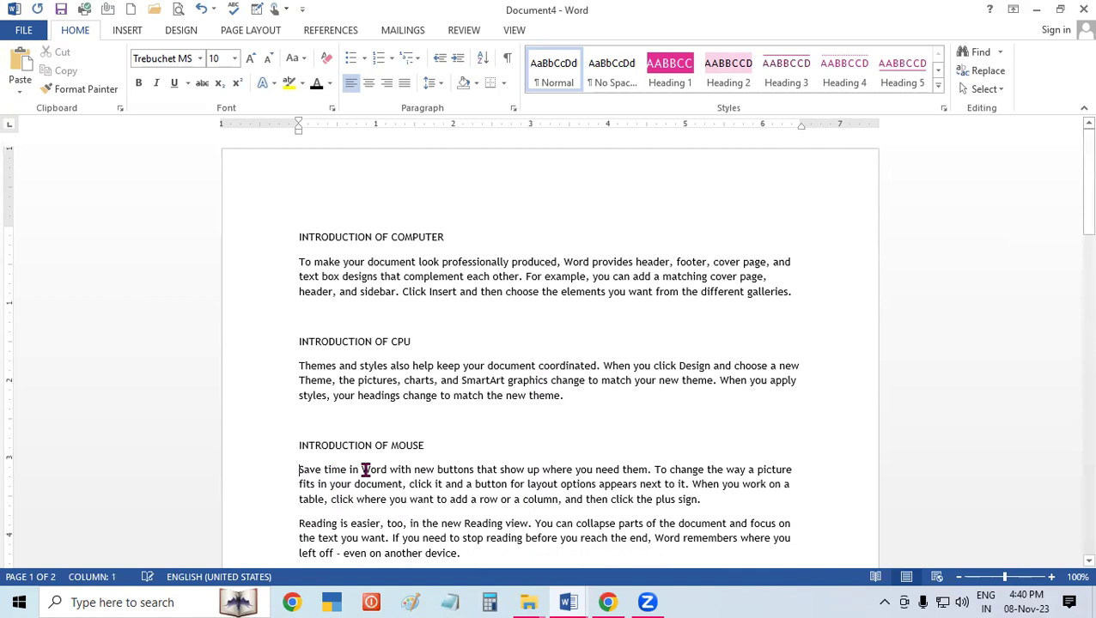
pyautogui.moveTo(1087, 206); pyautogui.dragTo(1088, 258)
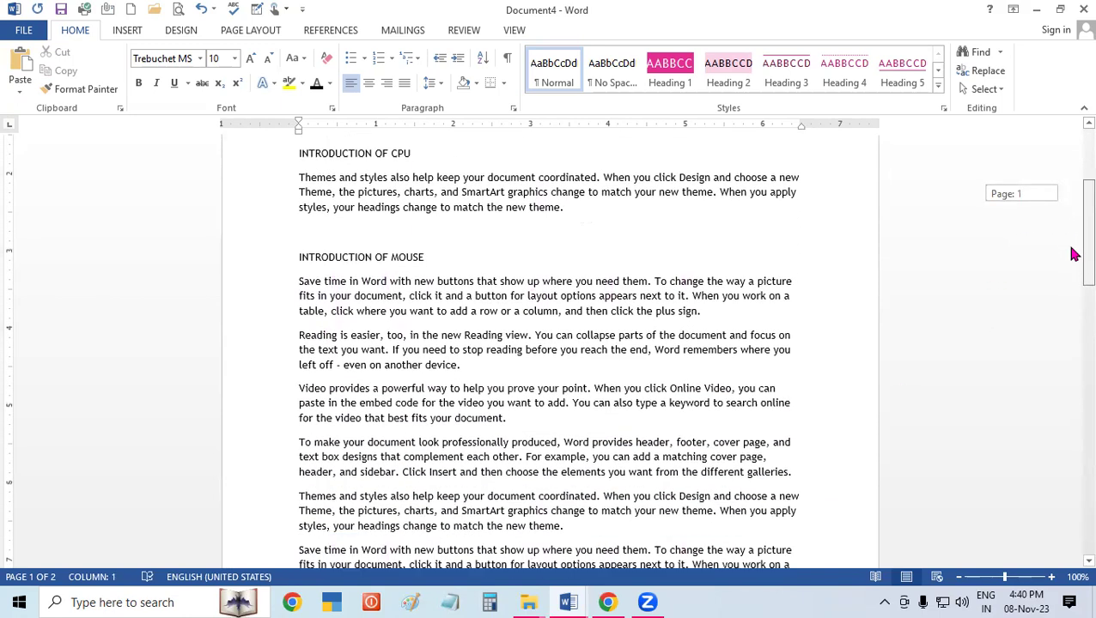
pyautogui.click(747, 270)
pyautogui.press('Return')
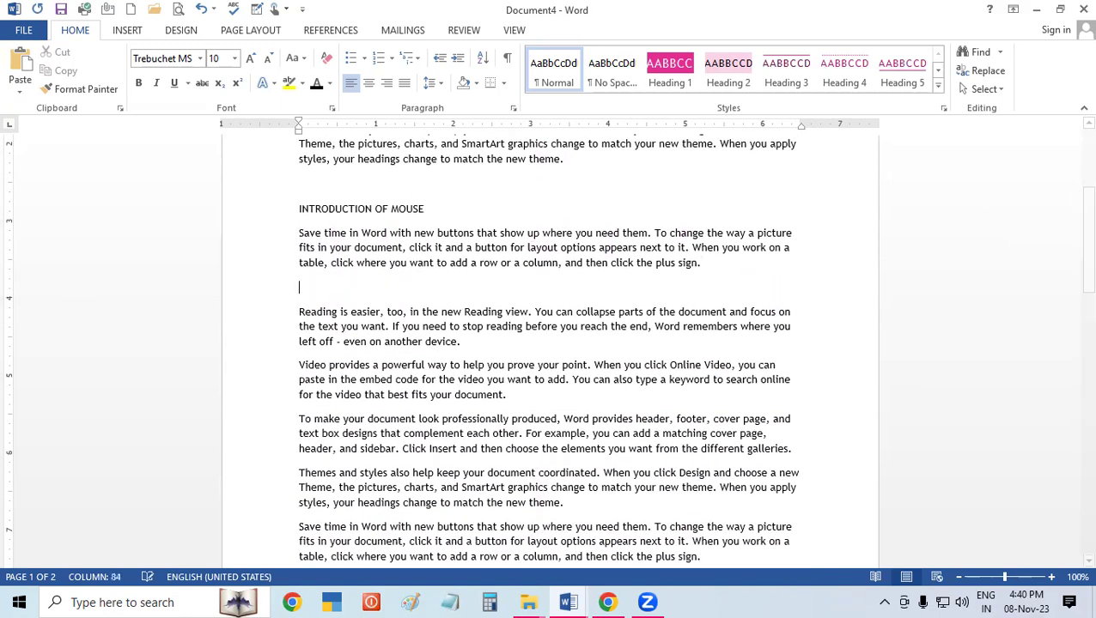
pyautogui.press('Return')
pyautogui.hotkey('ctrl', 'v')
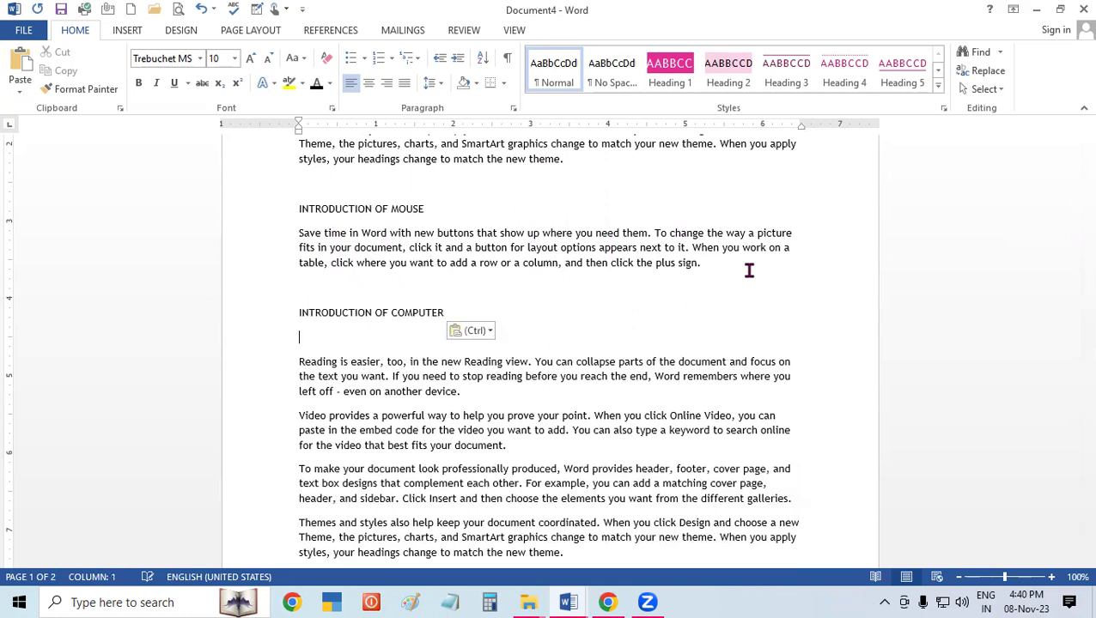
pyautogui.press('BackSpace')
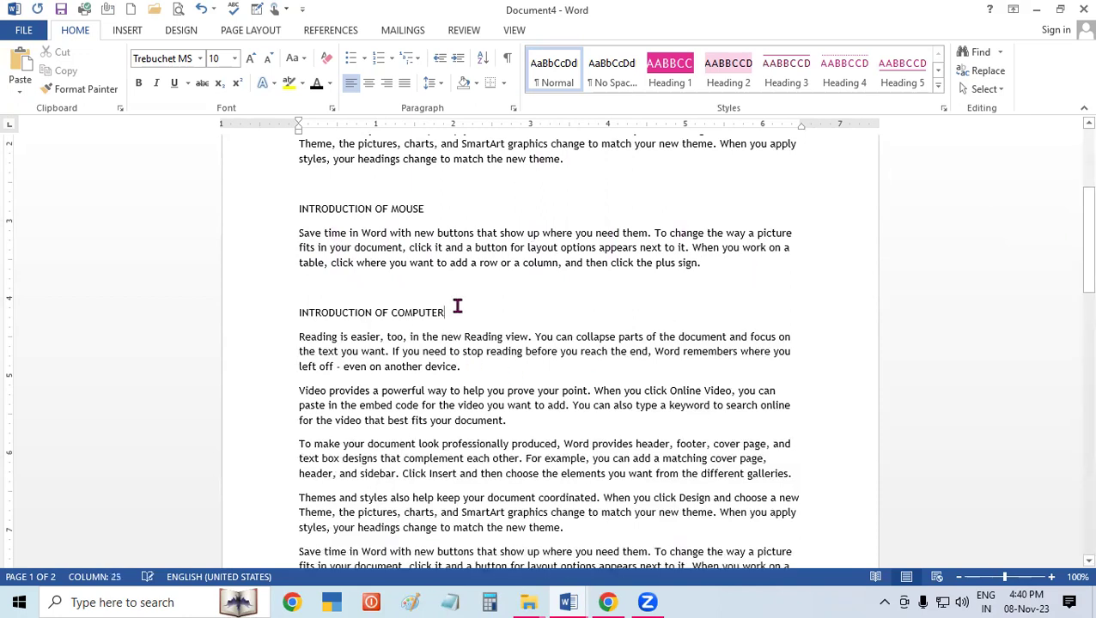
pyautogui.press('BackSpace')
pyautogui.press('BackSpace')
pyautogui.press('BackSpace')
pyautogui.press('BackSpace')
pyautogui.press('BackSpace')
pyautogui.press('BackSpace')
pyautogui.press('BackSpace')
pyautogui.press('BackSpace')
pyautogui.write('MONITOR')
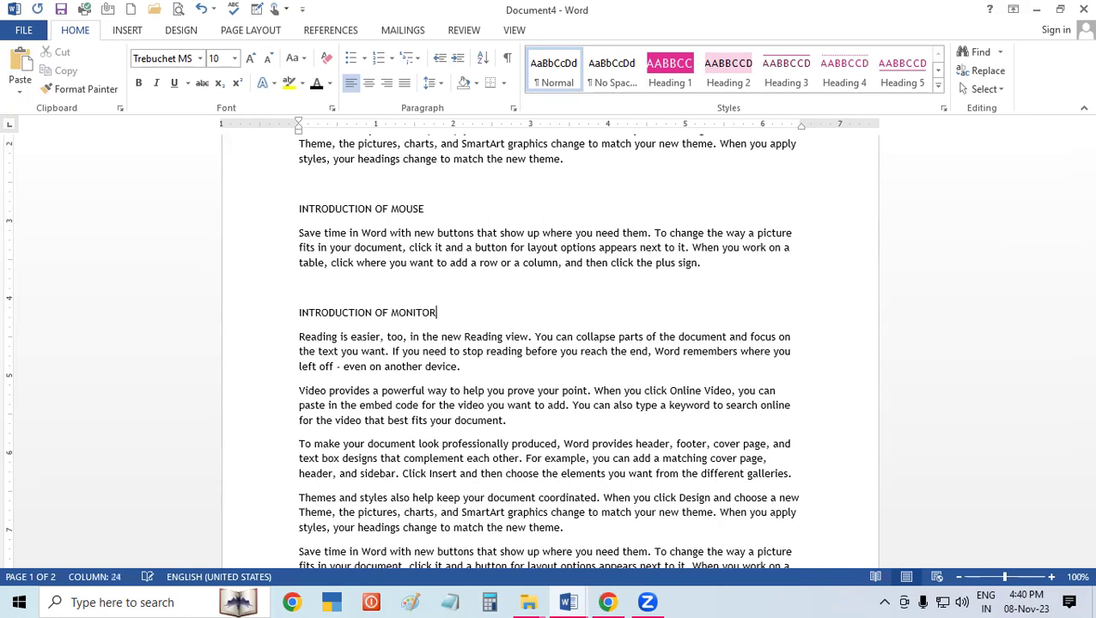
# Add 'INTRODUCTION OF COMPUTER MEMORY' after the fourth paragraph and remove the blank line before Video
pyautogui.click(506, 365)
pyautogui.press('Return')
pyautogui.press('Return')
pyautogui.press('Return')
pyautogui.hotkey('ctrl', 'v')
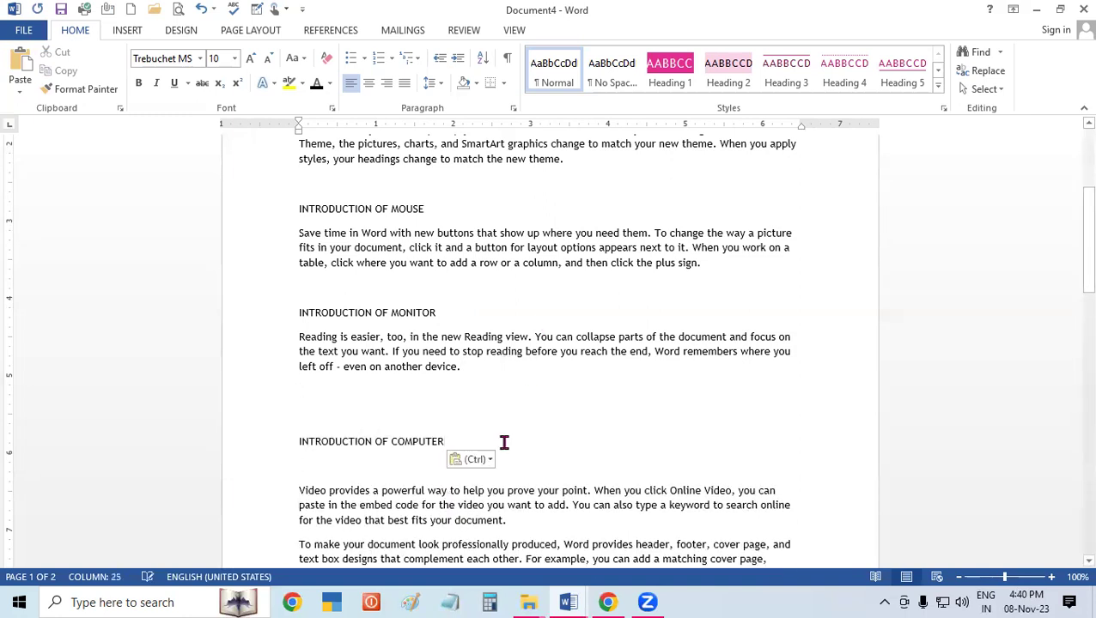
pyautogui.press('BackSpace')
pyautogui.press('BackSpace')
pyautogui.press('BackSpace')
pyautogui.press('BackSpace')
pyautogui.press('BackSpace')
pyautogui.press('BackSpace')
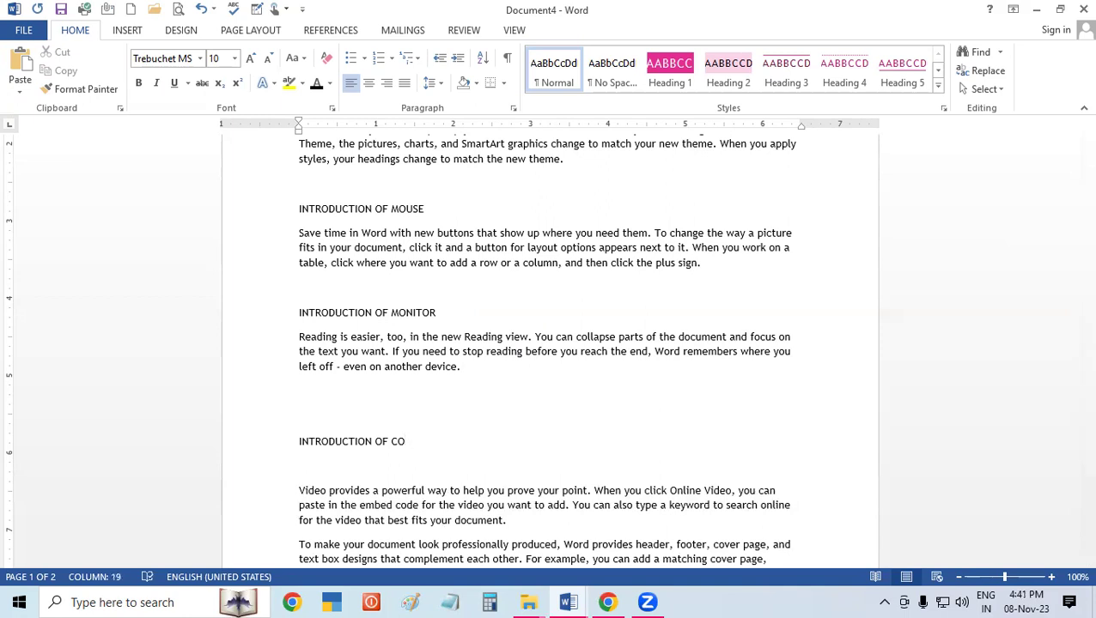
pyautogui.hotkey('ctrl', 'z')
pyautogui.write('MEMORY')
pyautogui.moveTo(1074, 206)
pyautogui.mouseDown()
pyautogui.moveTo(1074, 272)
pyautogui.moveTo(1074, 257)
pyautogui.mouseUp()
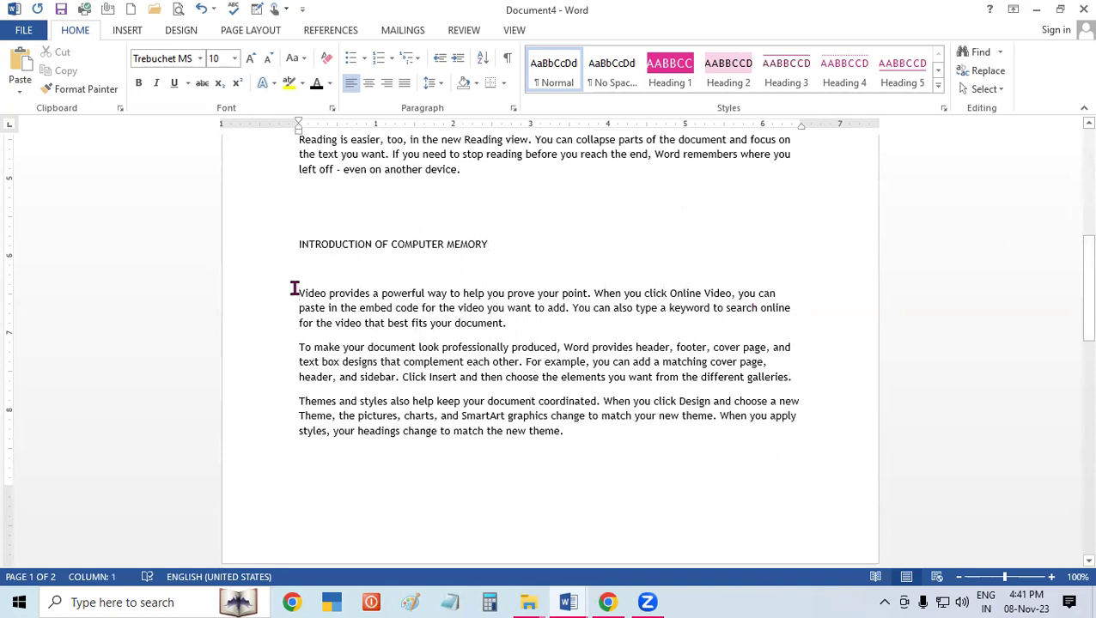
pyautogui.press('BackSpace')
pyautogui.moveTo(1088, 289)
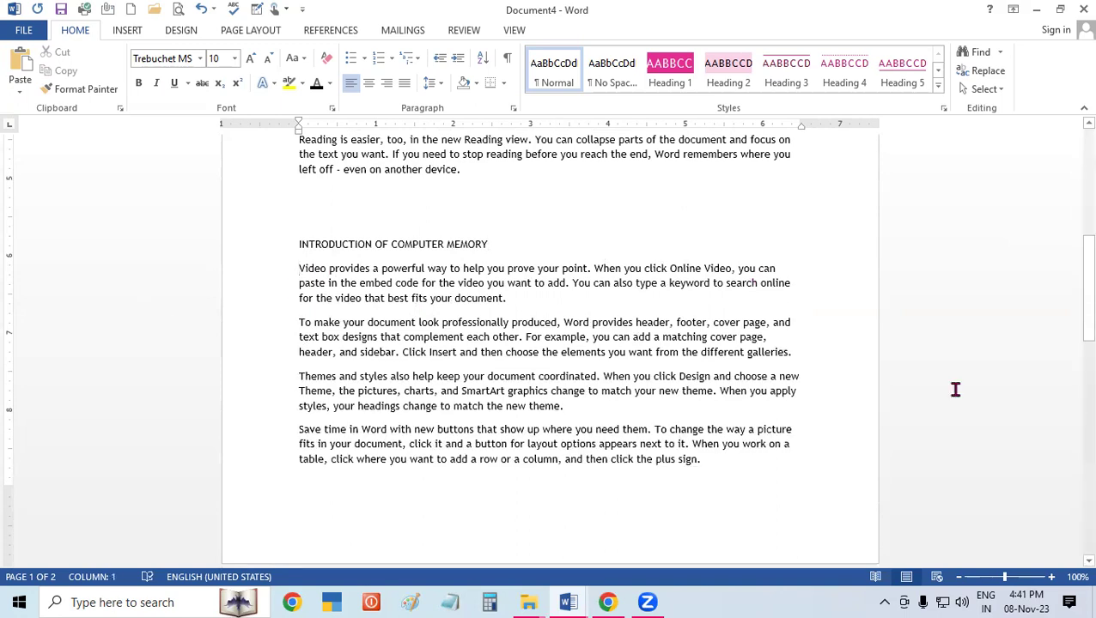
pyautogui.moveTo(1074, 322); pyautogui.dragTo(1074, 179)
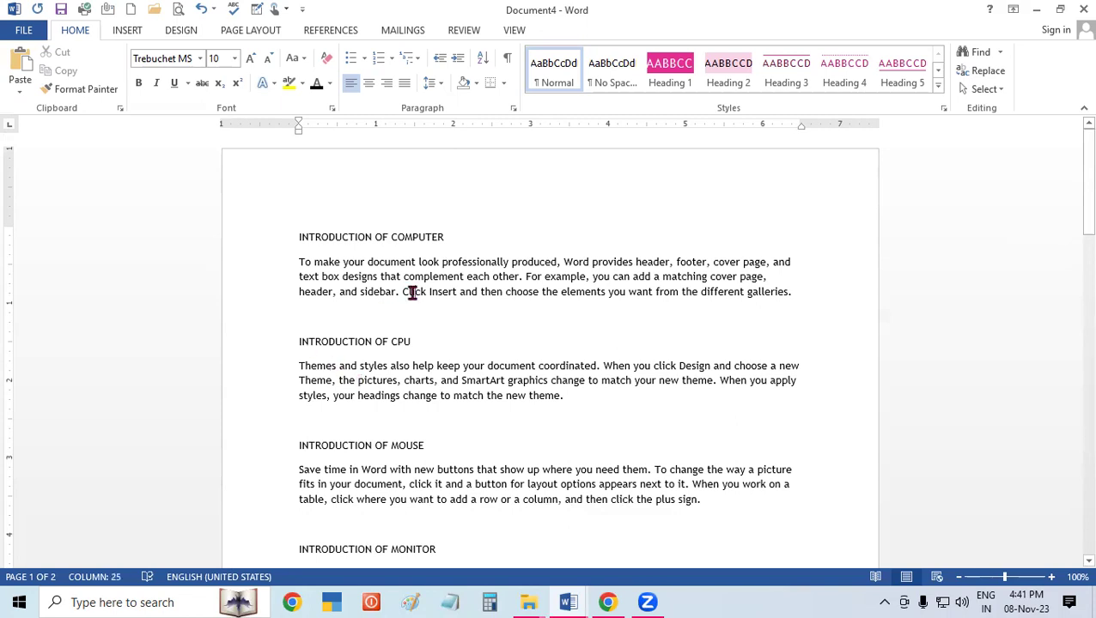
# Select the INTRODUCTION OF COMPUTER title and step its font size up four times
pyautogui.click(274, 248)
pyautogui.click(250, 59)
pyautogui.click(250, 58)
pyautogui.click(250, 58)
pyautogui.click(250, 58)
pyautogui.click(250, 58)
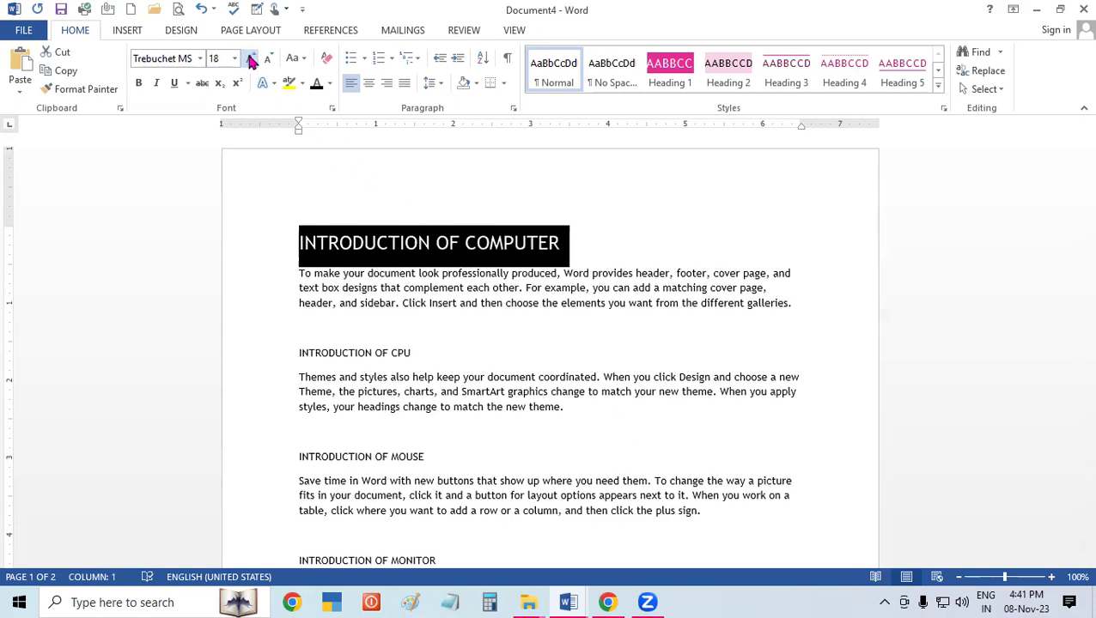
pyautogui.click(250, 59)
# Make the title bold, underlined and red, then deselect it
pyautogui.click(140, 85)
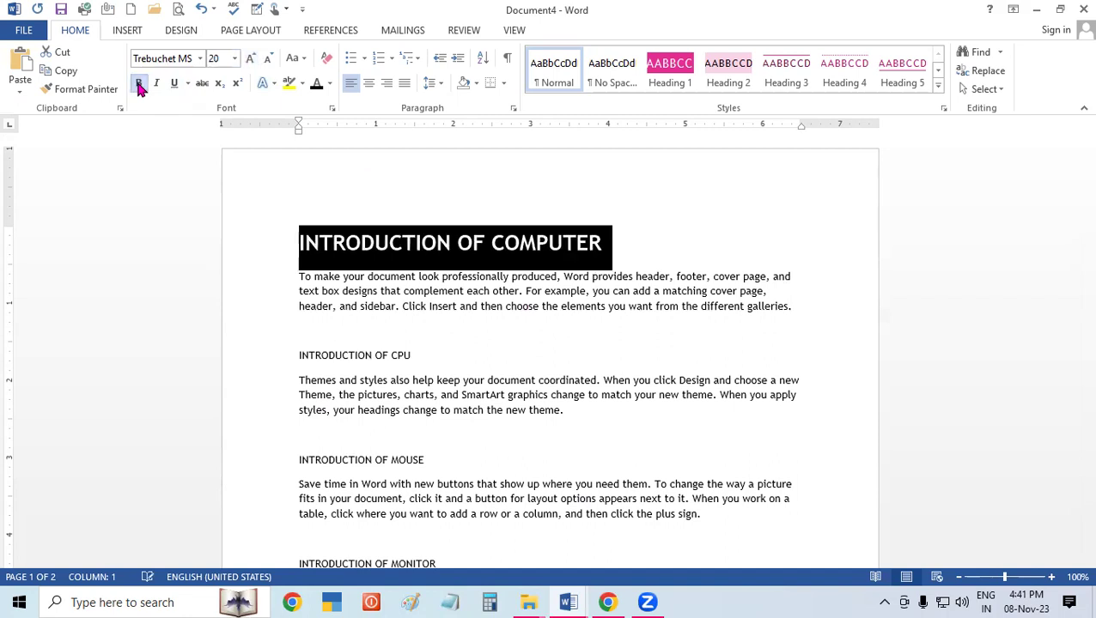
pyautogui.click(175, 84)
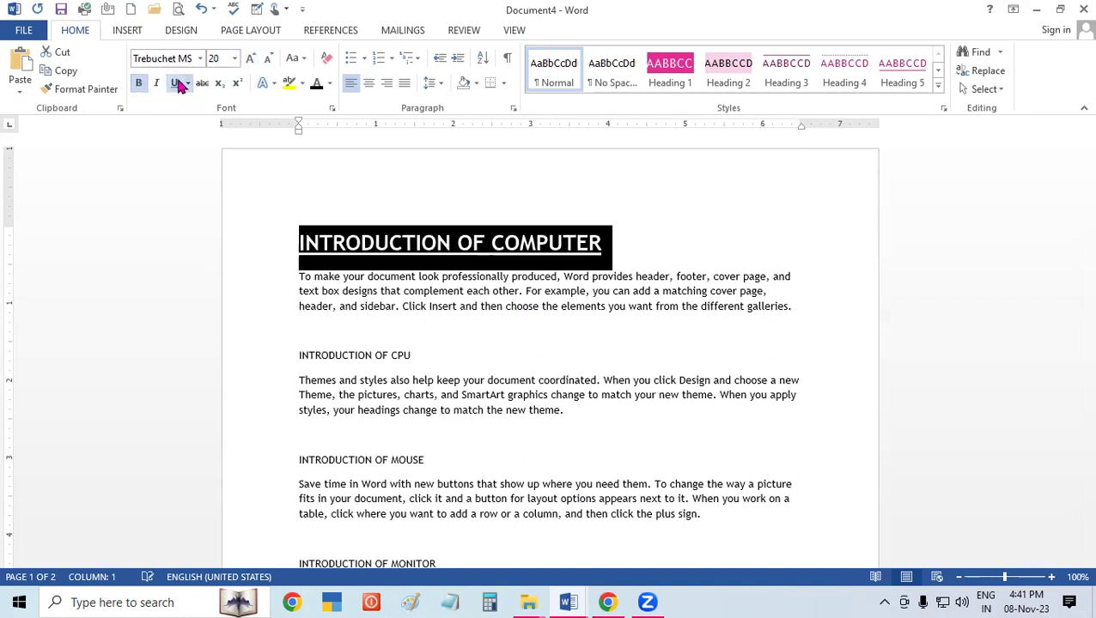
pyautogui.click(330, 83)
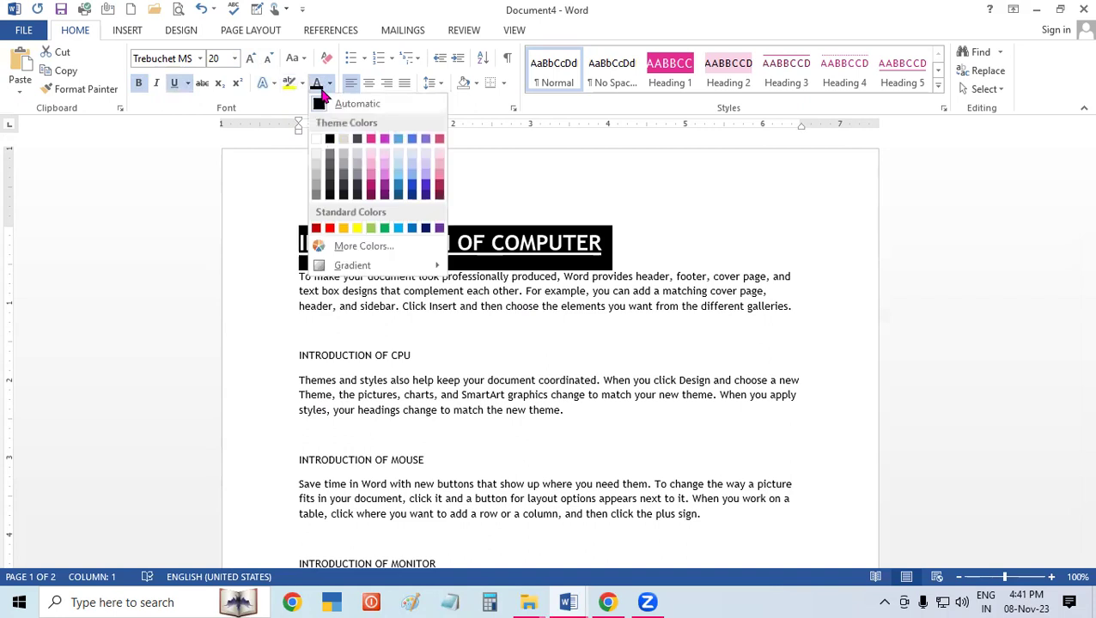
pyautogui.click(330, 228)
pyautogui.click(376, 321)
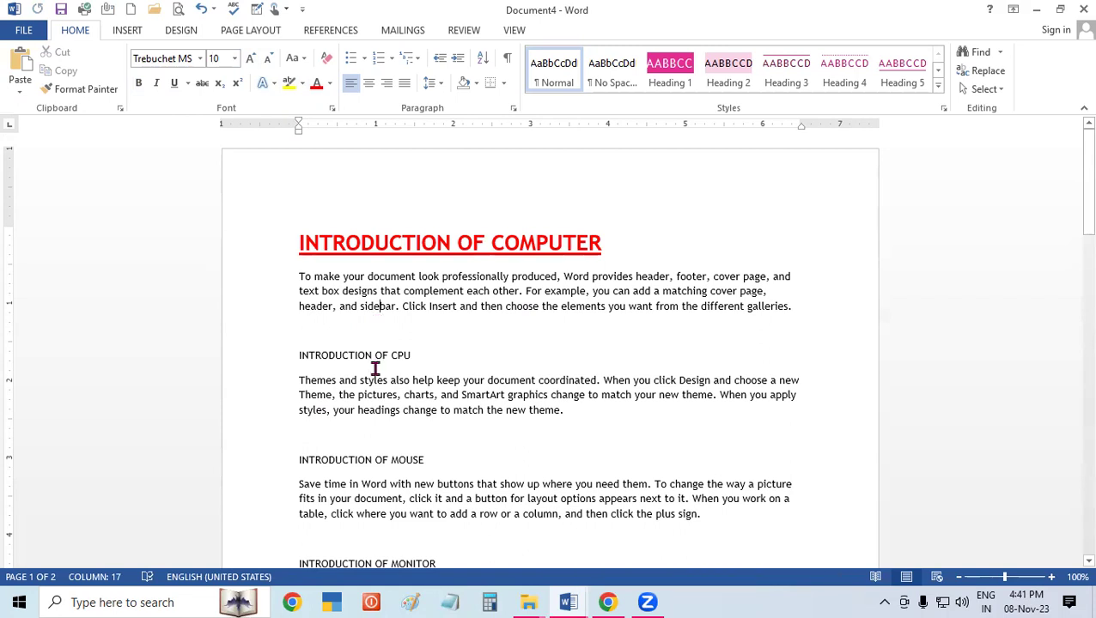
# Trial-select parts of the title and the CPU and MOUSE headings, then clear the selection
pyautogui.scroll(-1, 375, 352)
pyautogui.moveTo(300, 204); pyautogui.dragTo(361, 207)
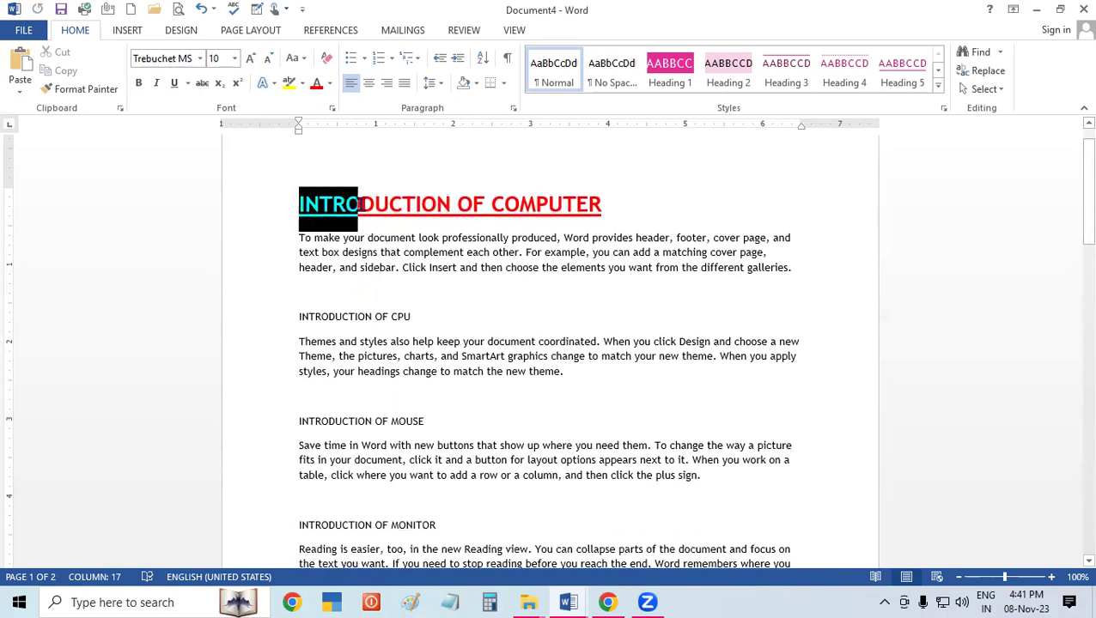
pyautogui.click(439, 289)
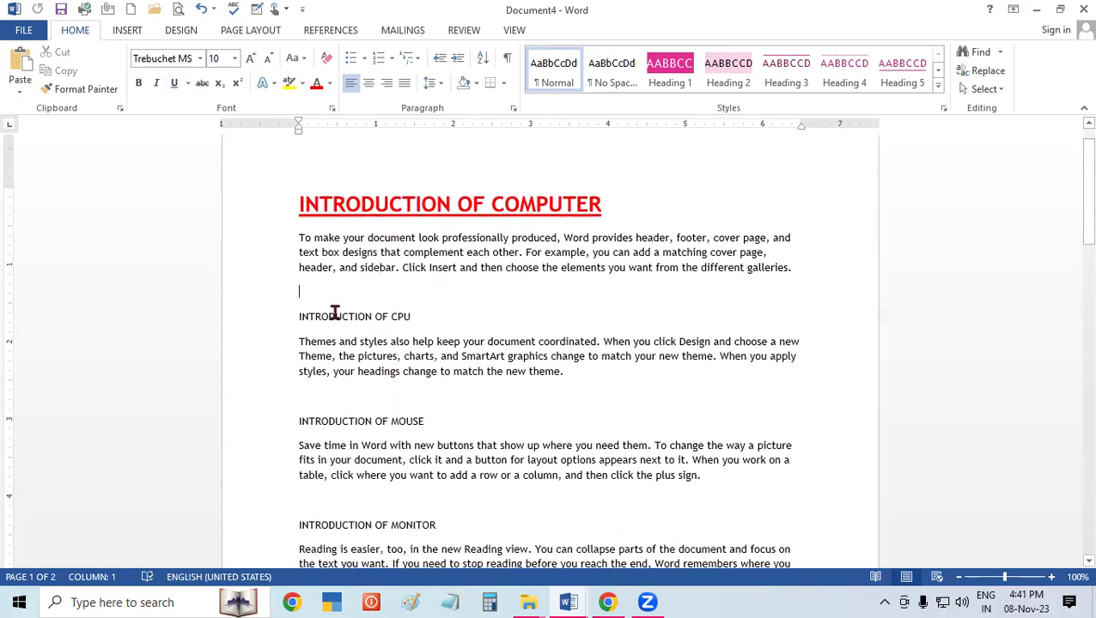
pyautogui.moveTo(334, 315); pyautogui.dragTo(302, 289)
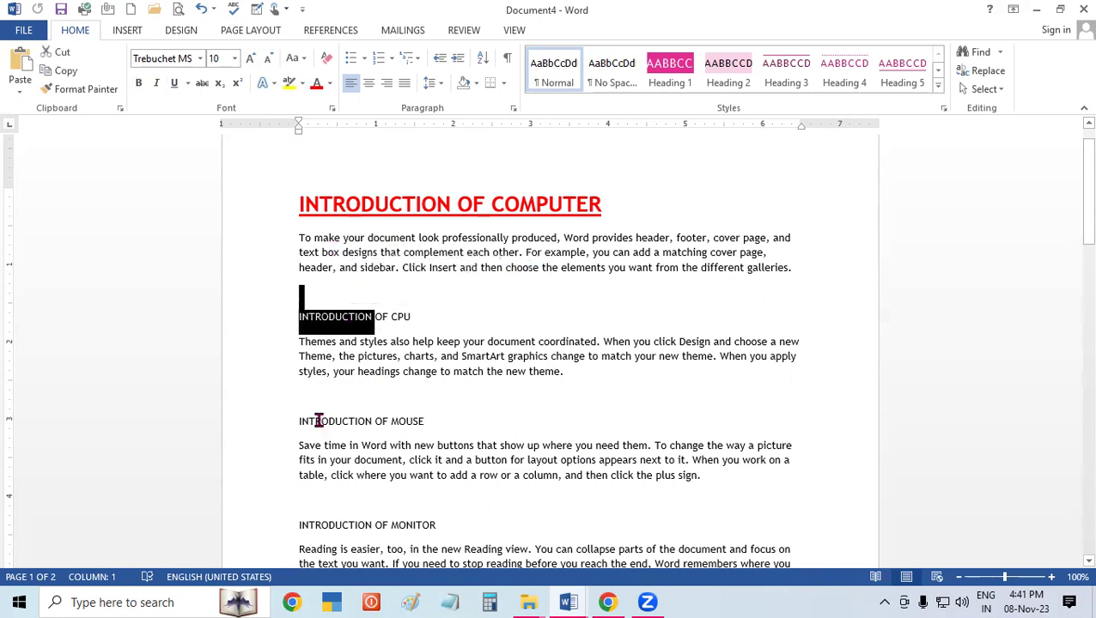
pyautogui.moveTo(318, 420); pyautogui.dragTo(425, 422)
pyautogui.scroll(1, 314, 494)
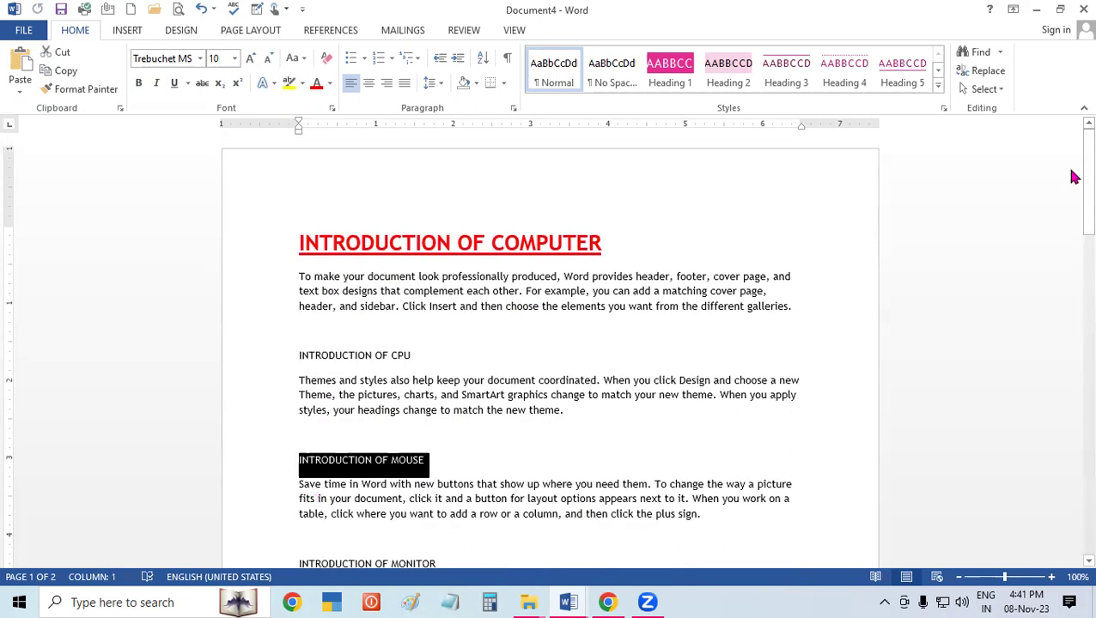
pyautogui.click(684, 394)
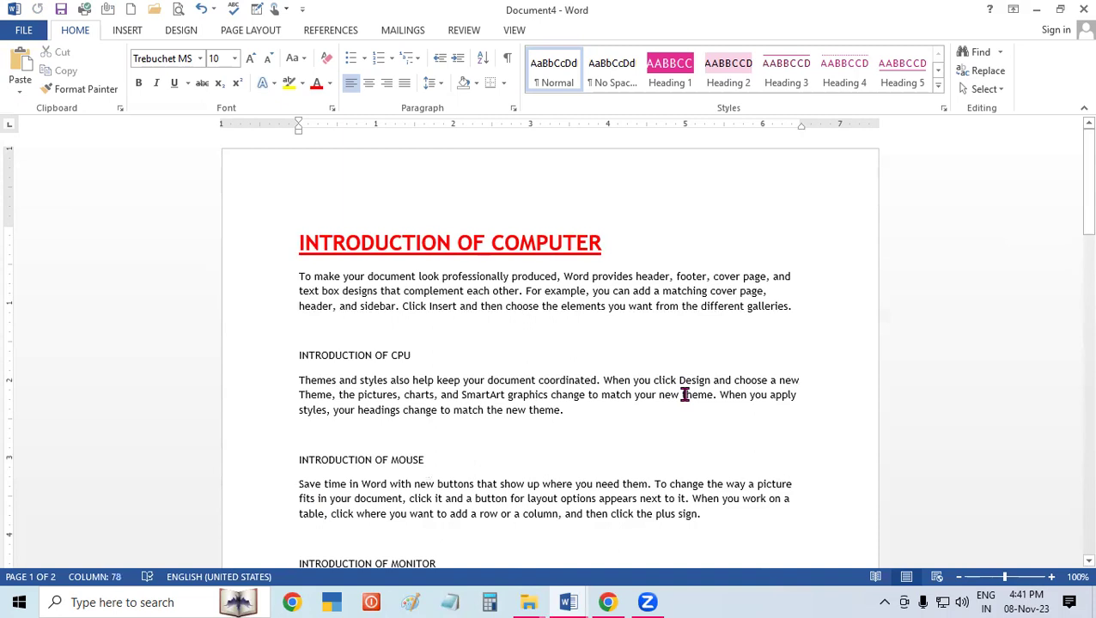
# Try enlarging the CPU heading to 12 pt, then return it to 10 pt
pyautogui.click(290, 359)
pyautogui.click(251, 359)
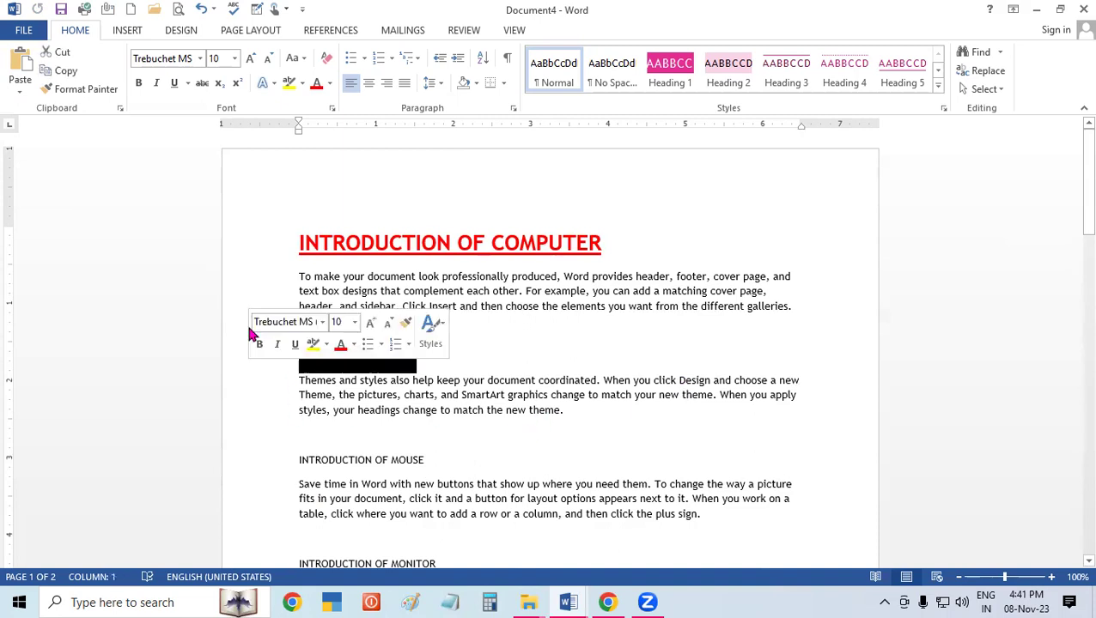
pyautogui.click(250, 59)
pyautogui.click(250, 58)
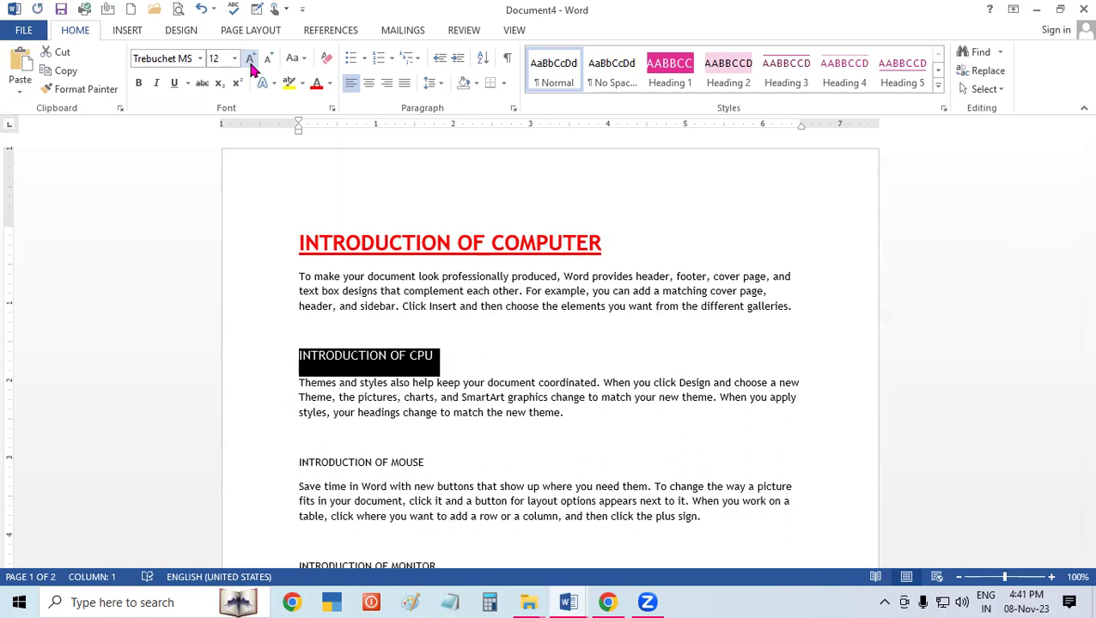
pyautogui.click(267, 58)
pyautogui.click(267, 58)
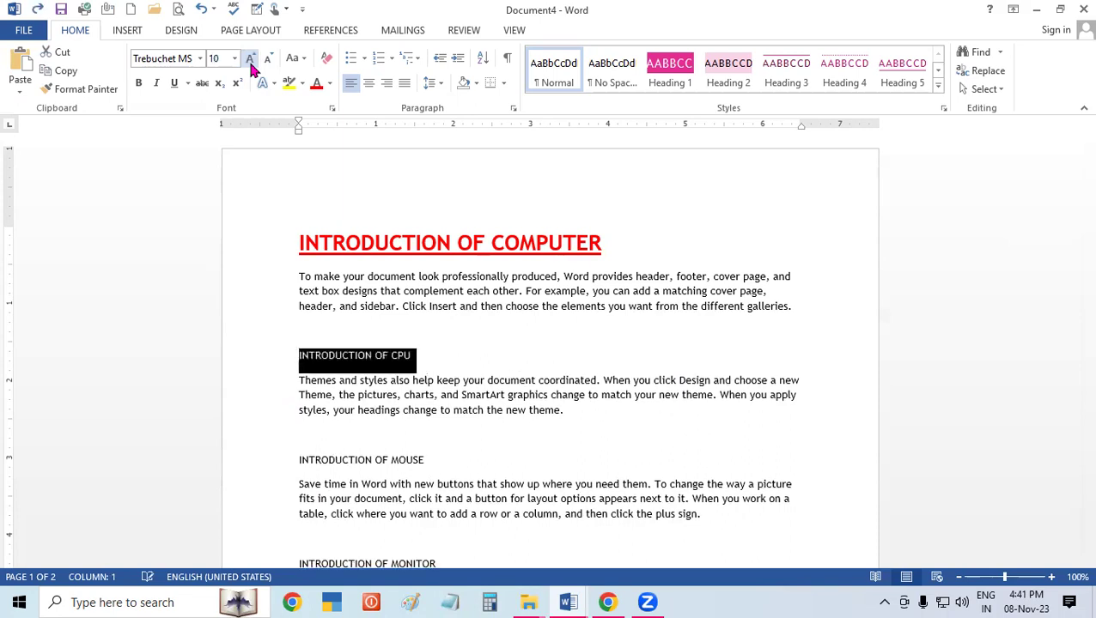
pyautogui.click(518, 376)
pyautogui.moveTo(415, 243); pyautogui.dragTo(459, 243)
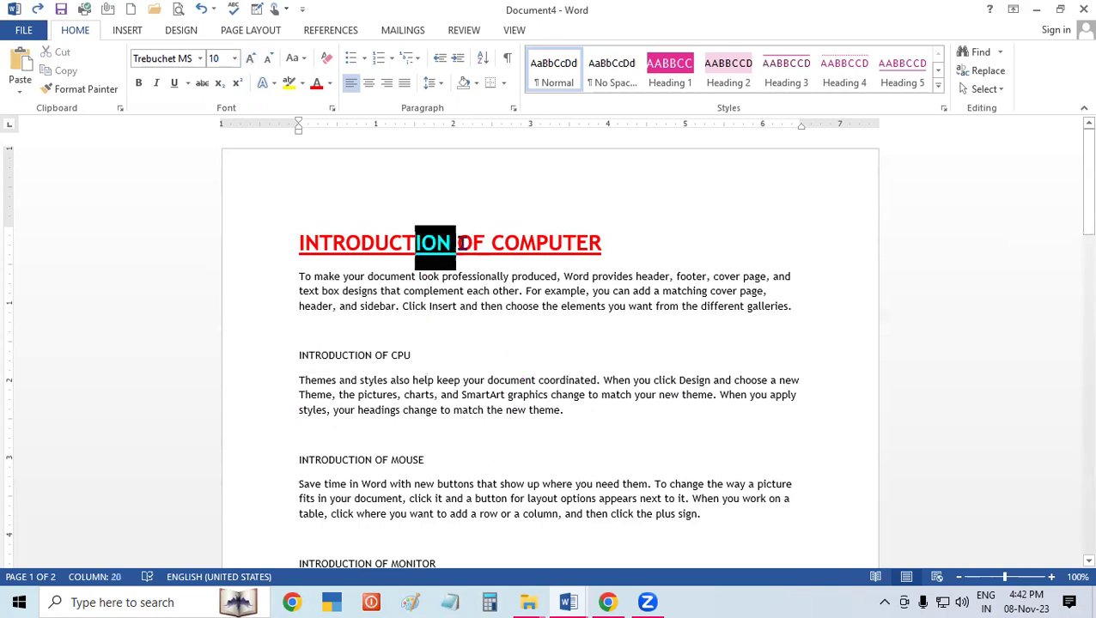
# Copy the title's formatting with Format Painter and apply it to the CPU heading
pyautogui.click(450, 368)
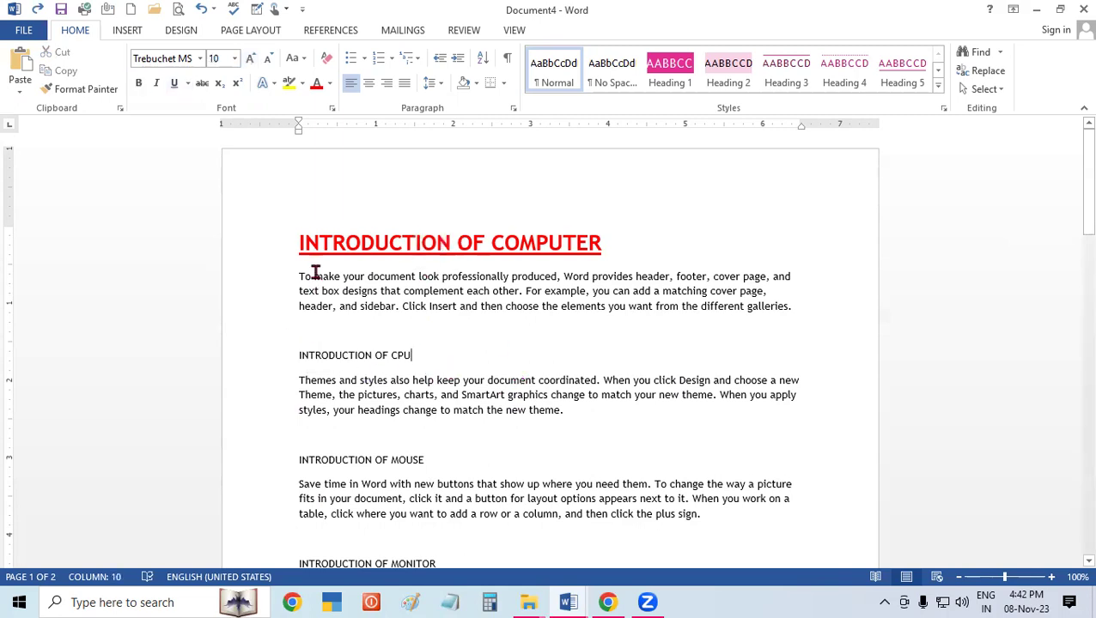
pyautogui.moveTo(294, 243); pyautogui.dragTo(305, 243)
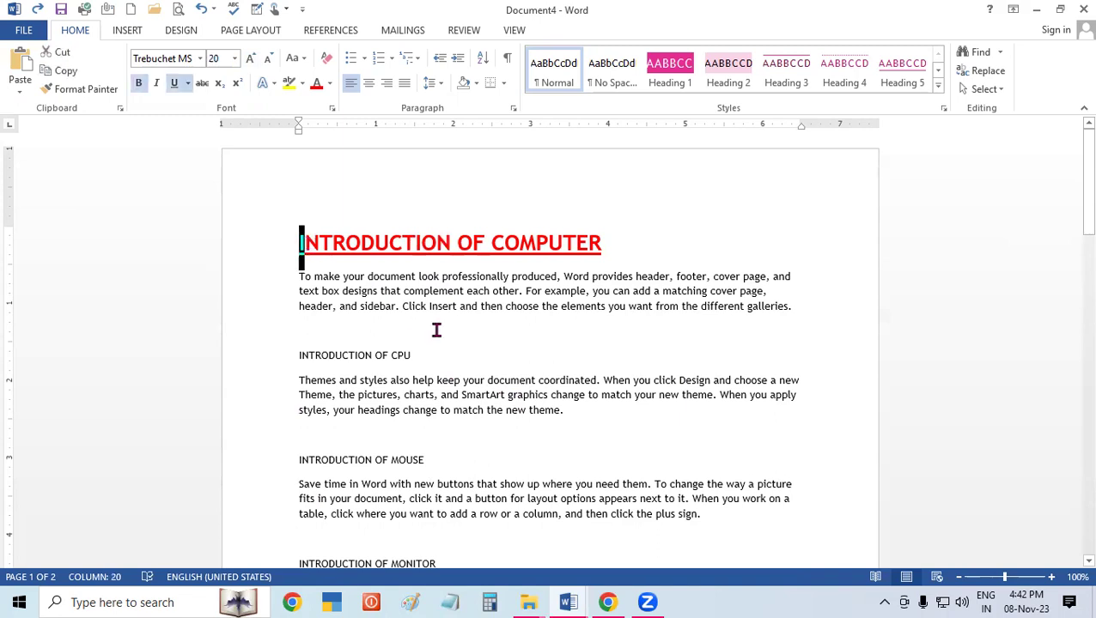
pyautogui.moveTo(299, 241); pyautogui.dragTo(388, 243)
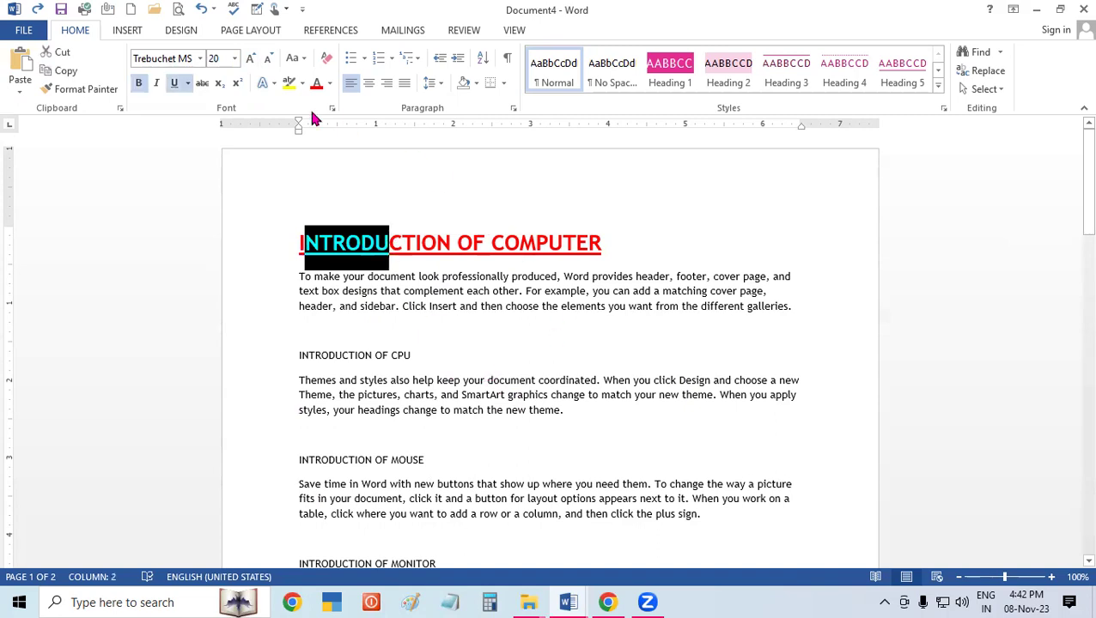
pyautogui.click(97, 91)
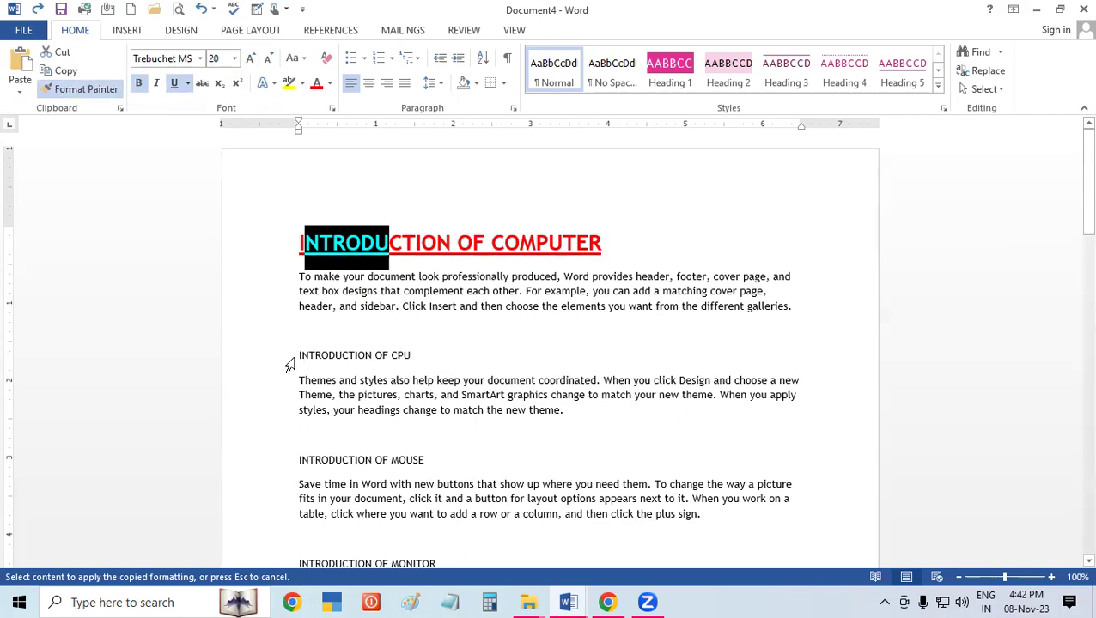
pyautogui.moveTo(290, 353); pyautogui.dragTo(481, 355)
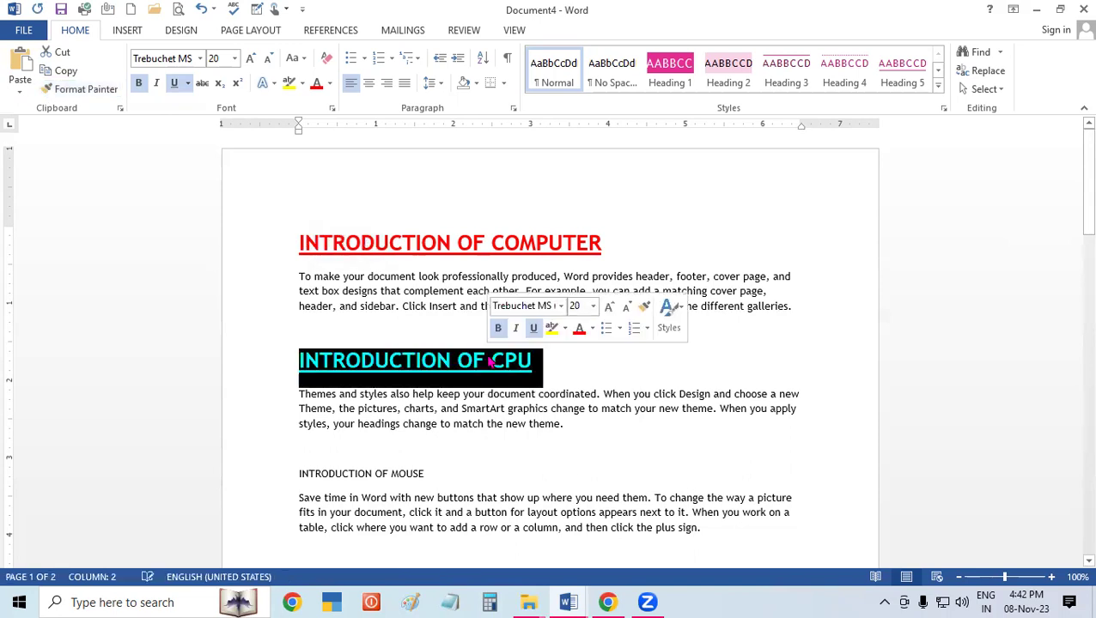
pyautogui.click(560, 423)
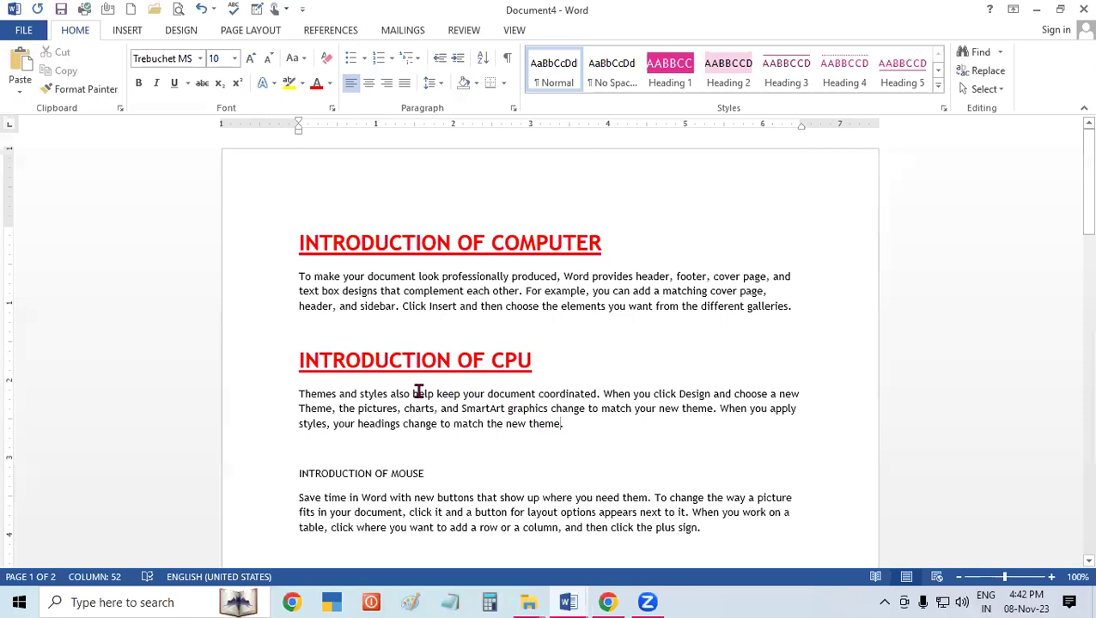
# Paint the same heading format onto the MOUSE and MONITOR headings
pyautogui.moveTo(390, 361); pyautogui.dragTo(439, 361)
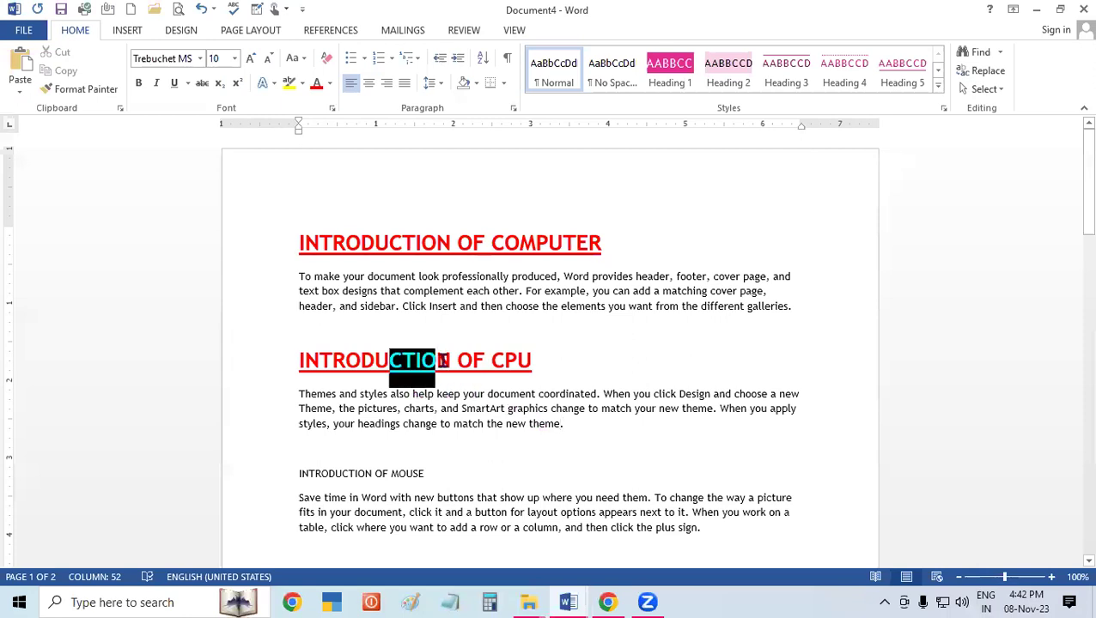
pyautogui.click(95, 89)
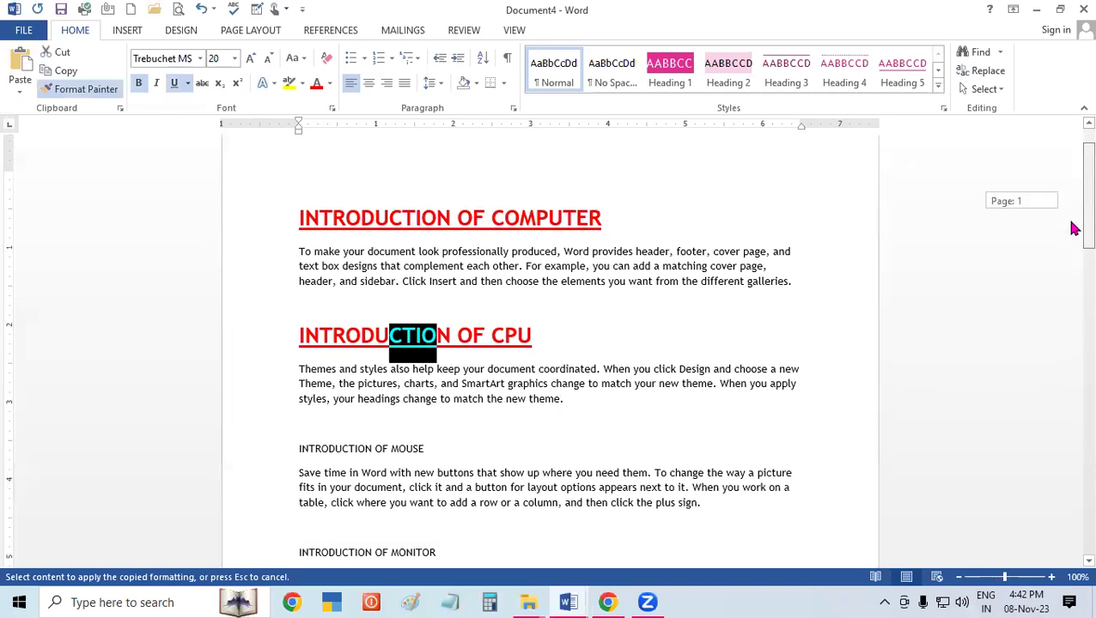
pyautogui.moveTo(1087, 220); pyautogui.dragTo(1087, 264)
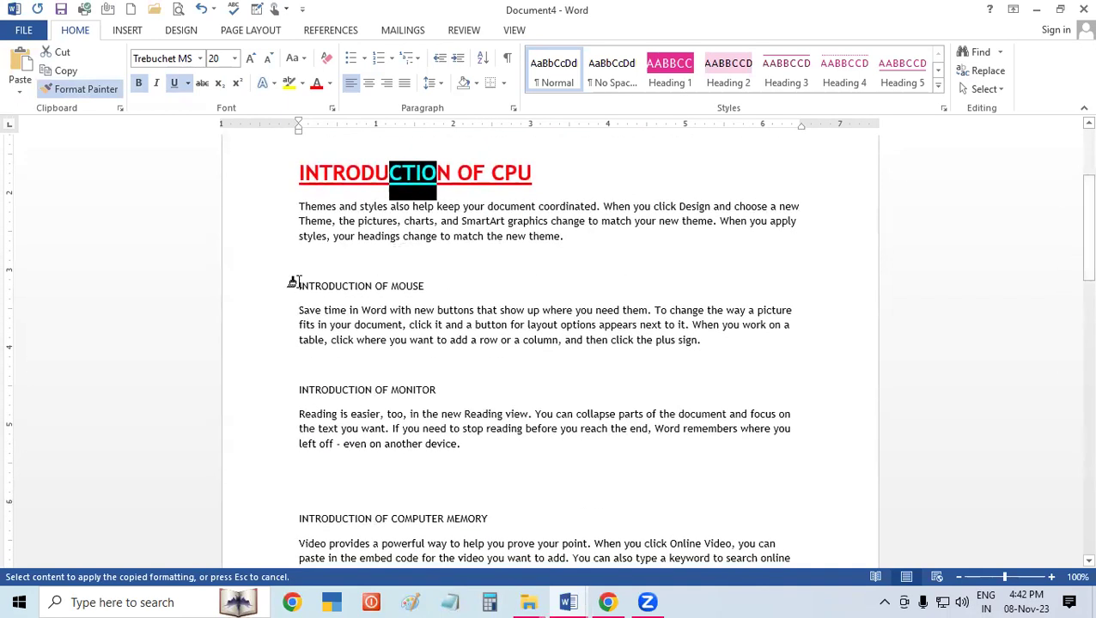
pyautogui.moveTo(298, 286); pyautogui.dragTo(428, 286)
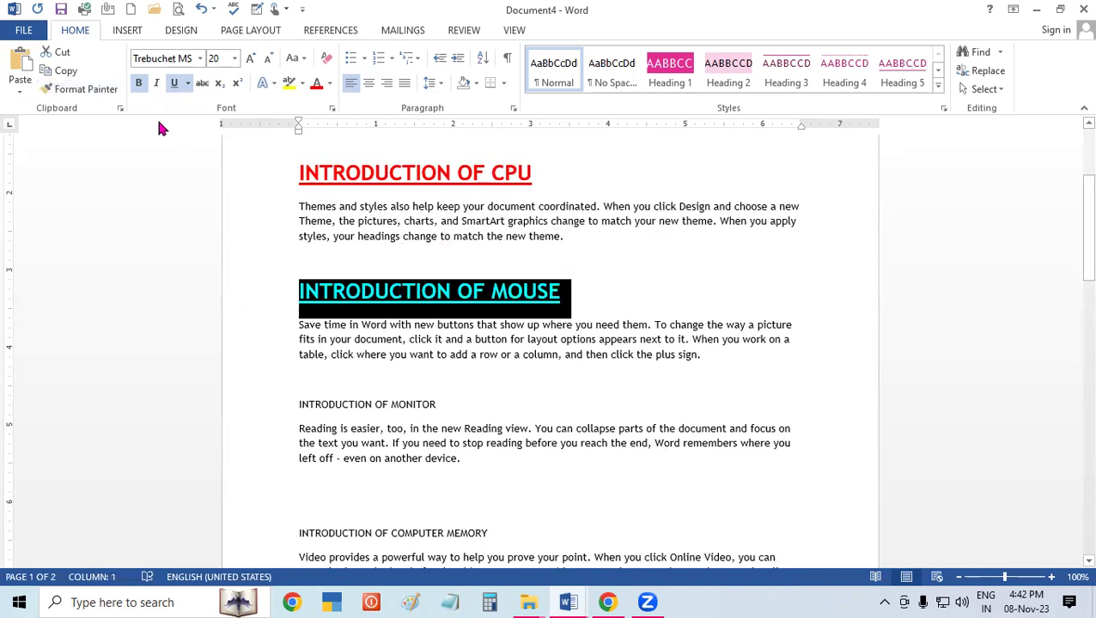
pyautogui.click(86, 89)
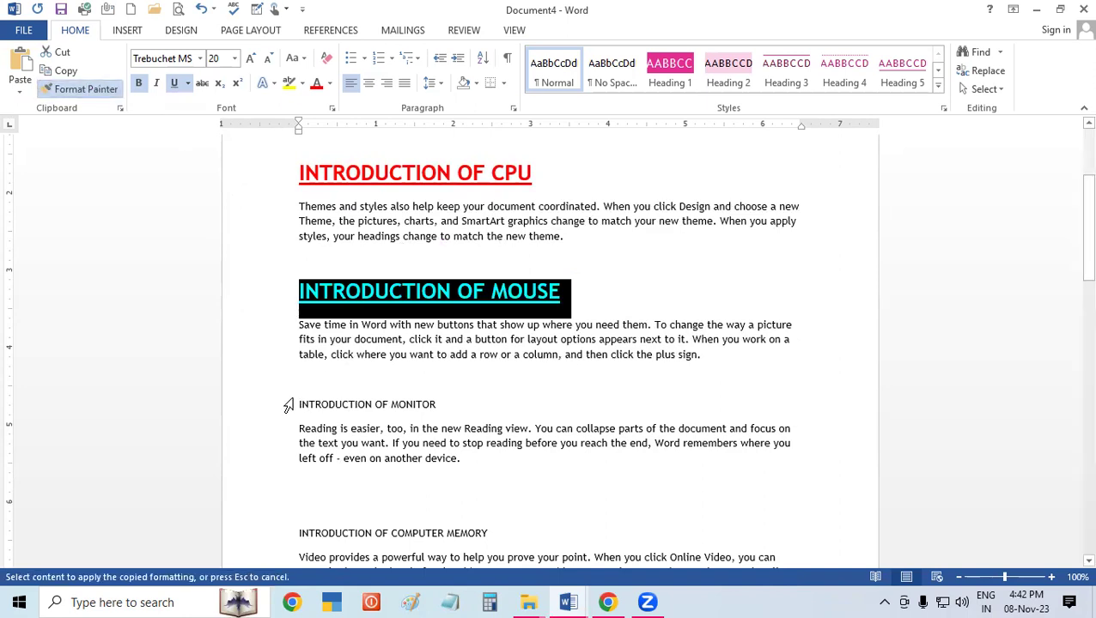
pyautogui.moveTo(292, 401); pyautogui.dragTo(435, 404)
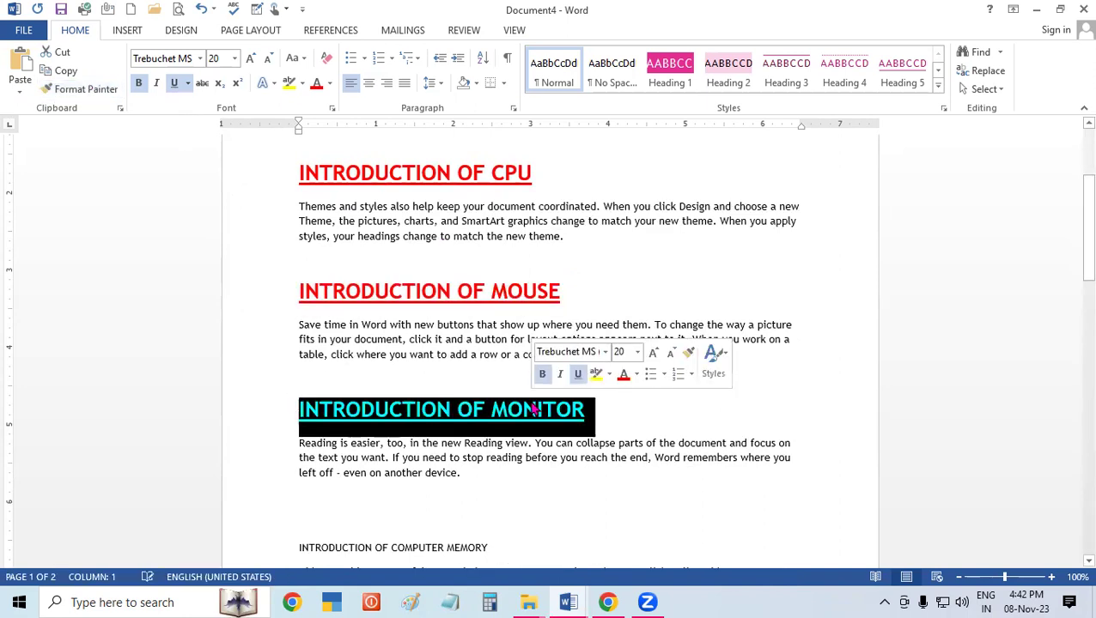
# Paint the heading format onto the COMPUTER MEMORY heading and deselect it
pyautogui.moveTo(1088, 255); pyautogui.dragTo(1088, 317)
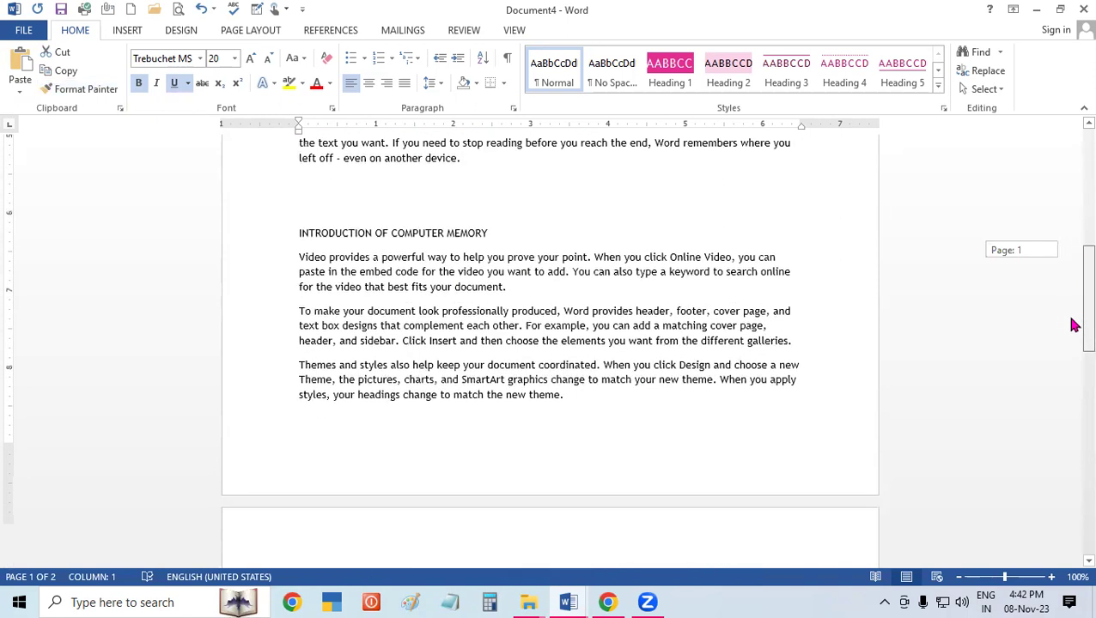
pyautogui.click(80, 88)
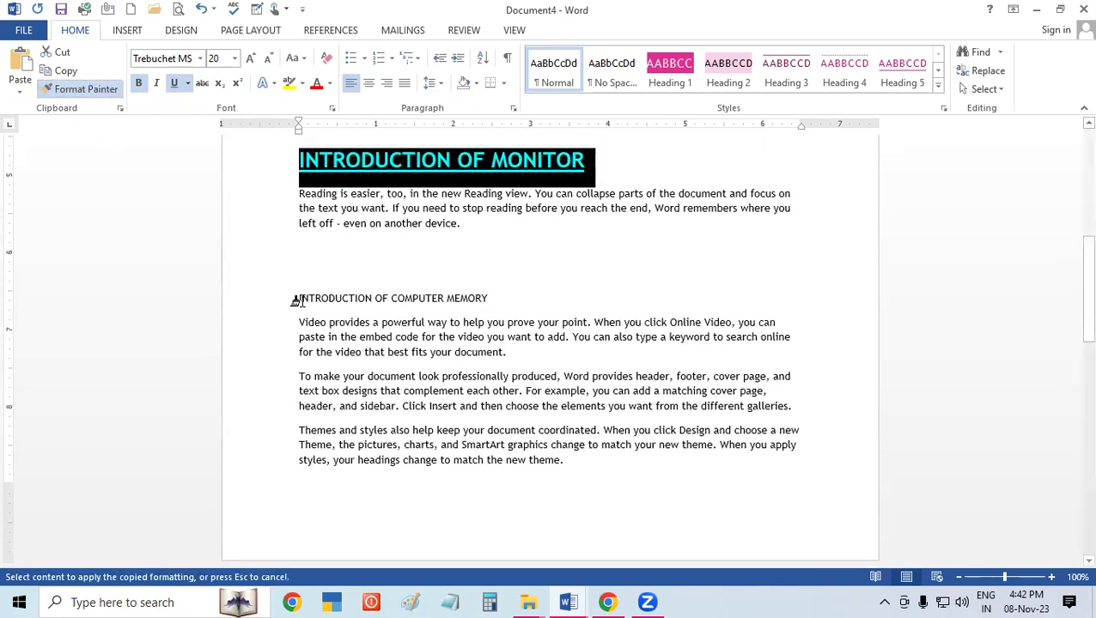
pyautogui.moveTo(290, 299); pyautogui.dragTo(585, 299)
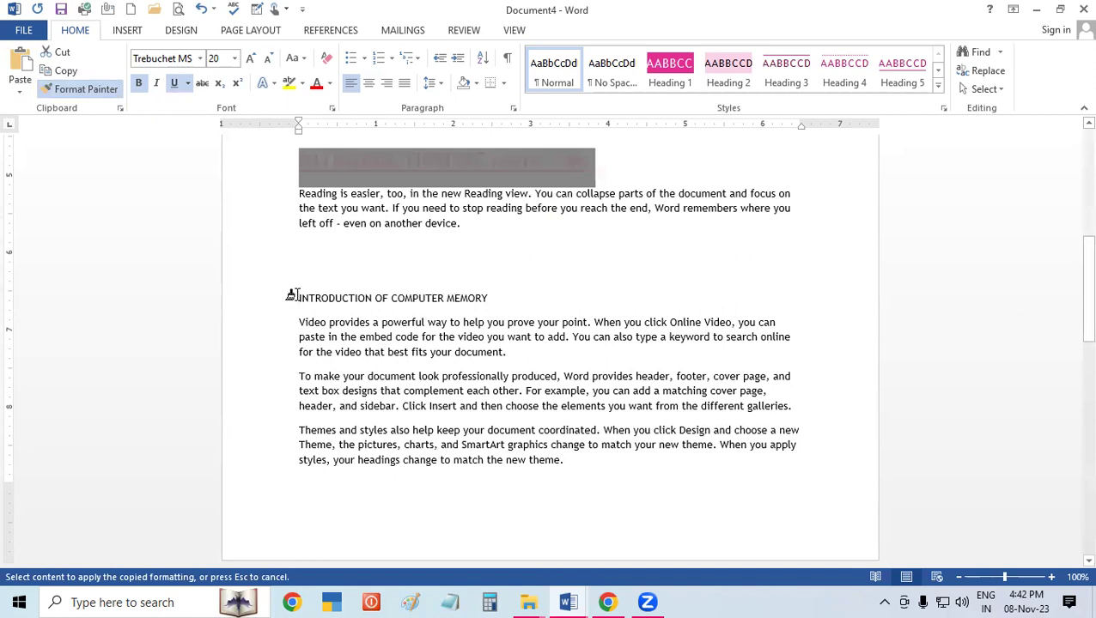
pyautogui.click(605, 397)
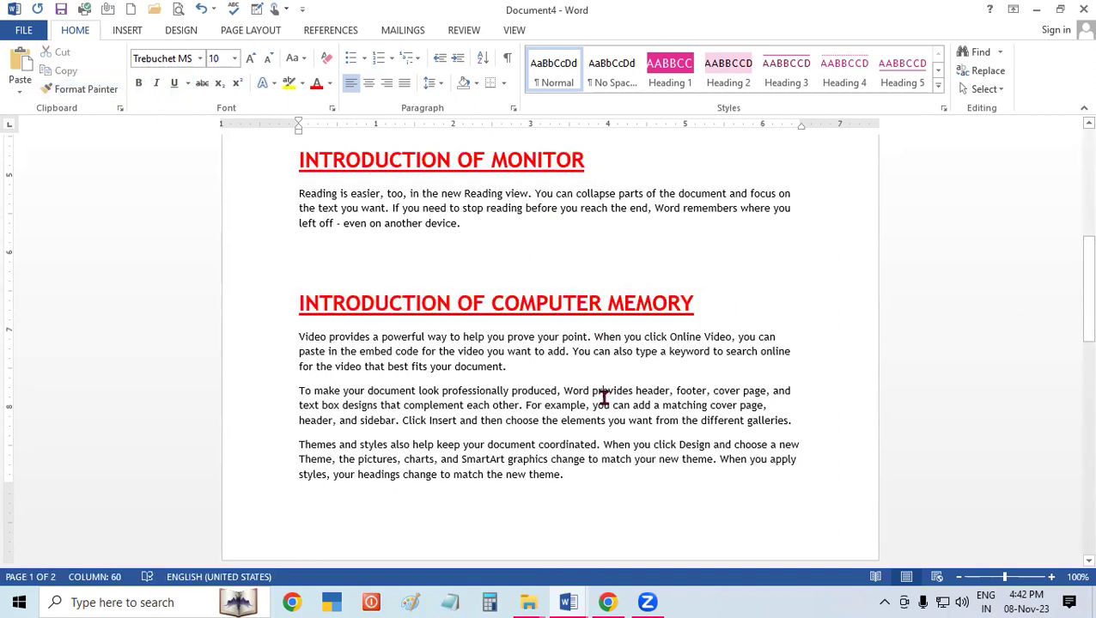
pyautogui.moveTo(1074, 335)
pyautogui.mouseDown()
pyautogui.moveTo(1074, 260)
pyautogui.moveTo(1073, 302)
pyautogui.mouseUp()
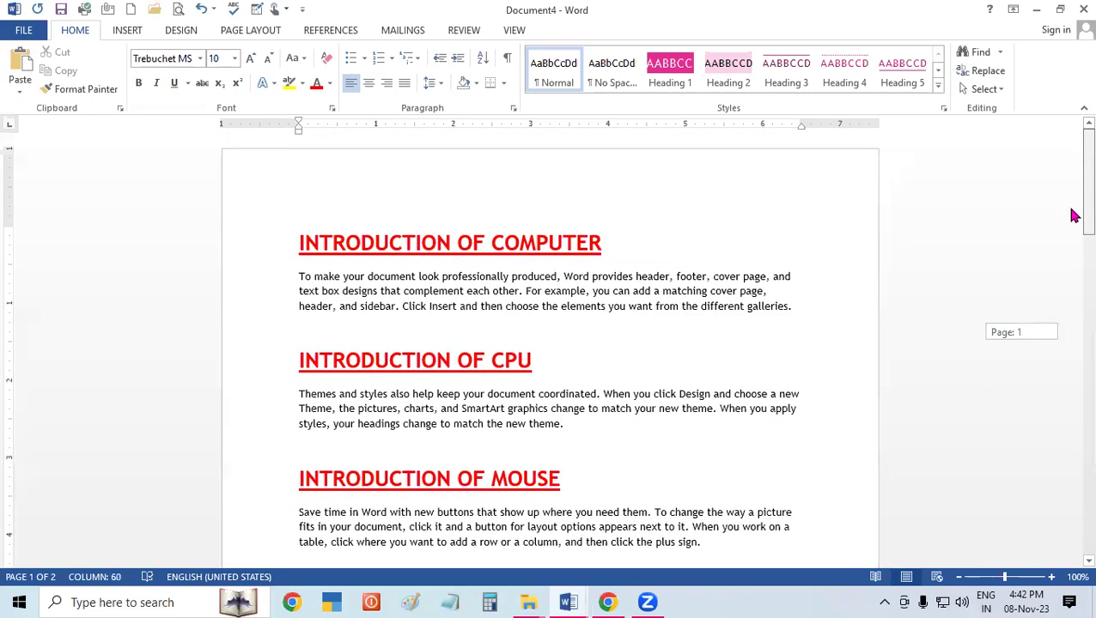
pyautogui.moveTo(1073, 302)
pyautogui.mouseDown()
pyautogui.moveTo(1074, 425)
pyautogui.moveTo(1070, 293)
pyautogui.moveTo(1081, 288)
pyautogui.moveTo(1056, 215)
pyautogui.mouseUp()
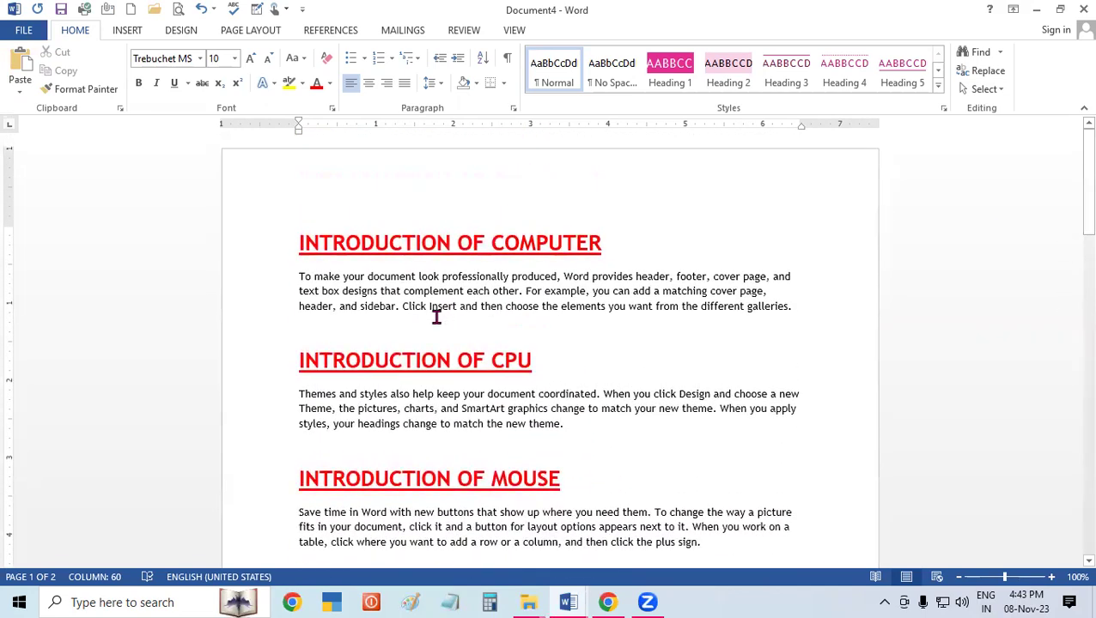
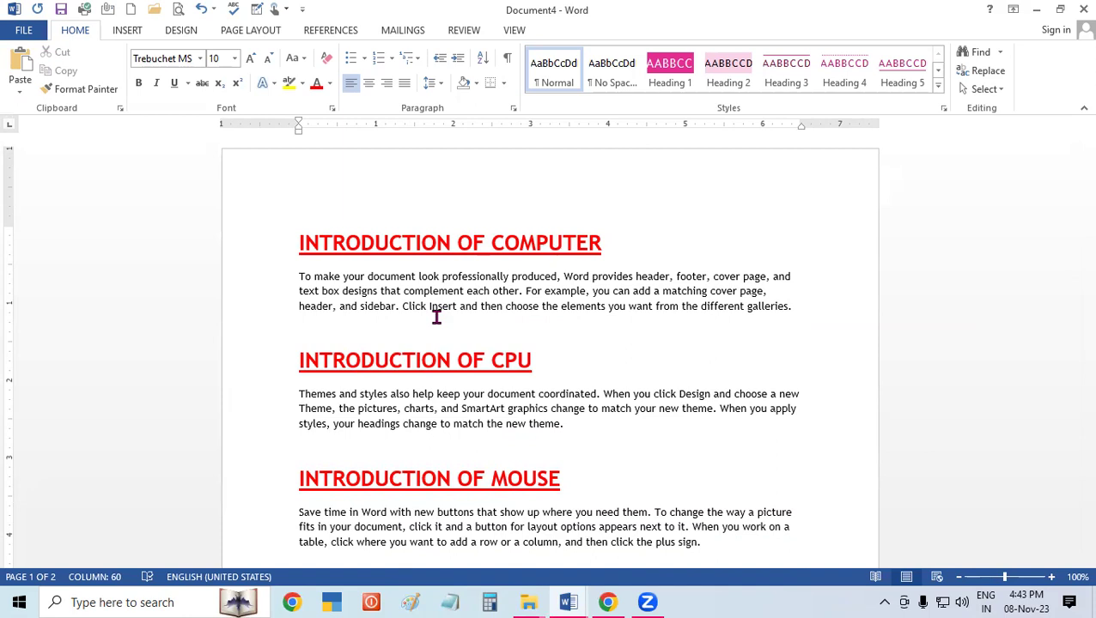
# Select the whole document, clear all formatting, then undo the clear
pyautogui.hotkey('ctrl', 'a')
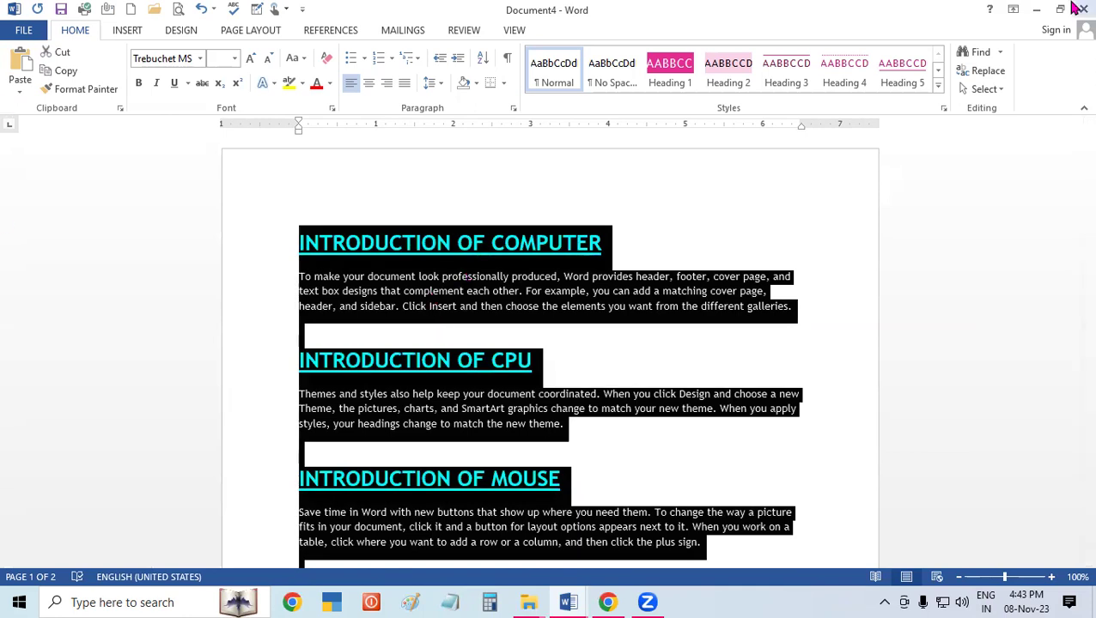
pyautogui.click(329, 62)
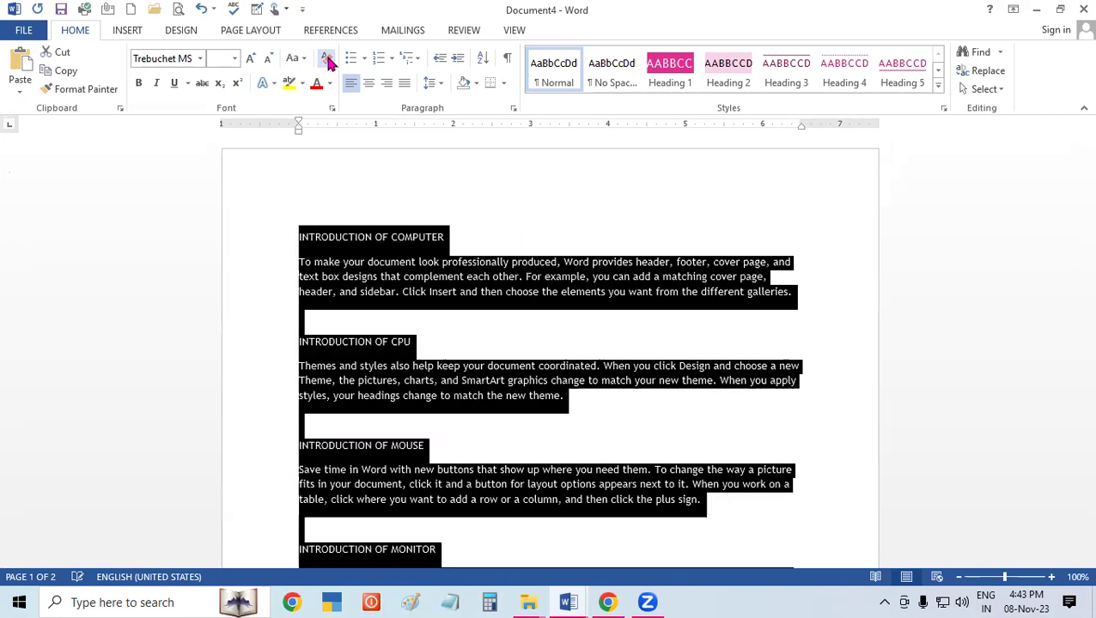
pyautogui.click(512, 417)
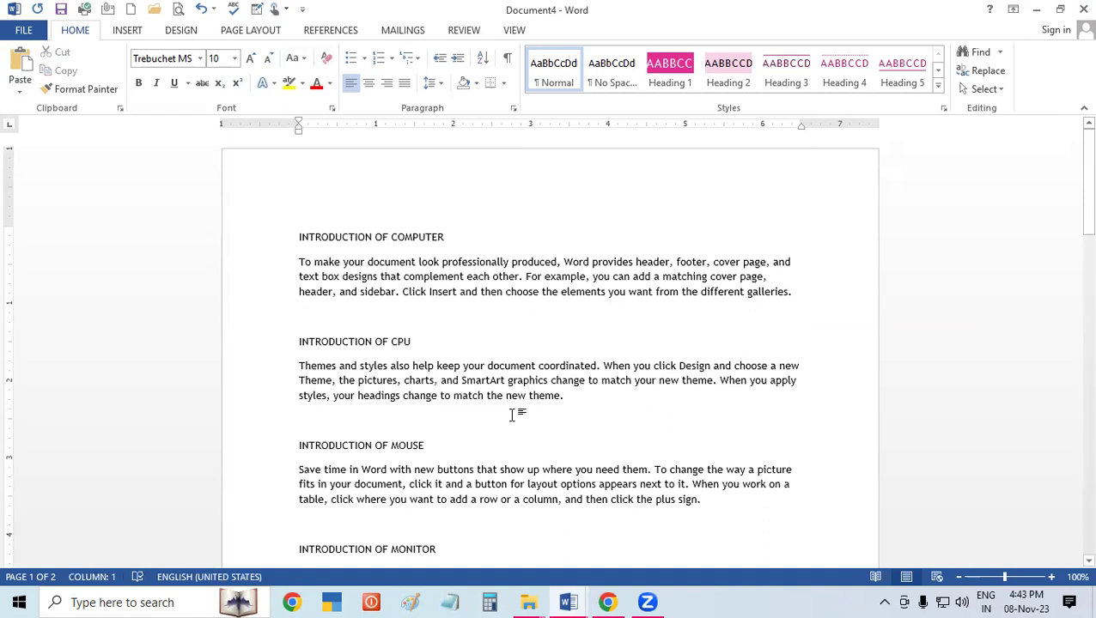
pyautogui.hotkey('ctrl', 'z')
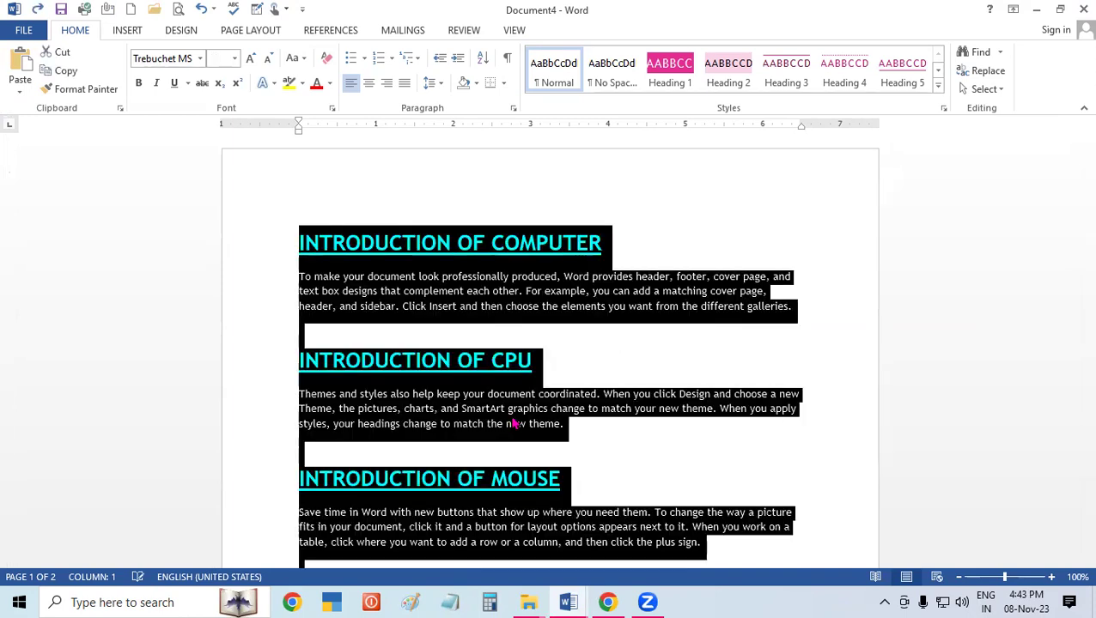
pyautogui.click(664, 445)
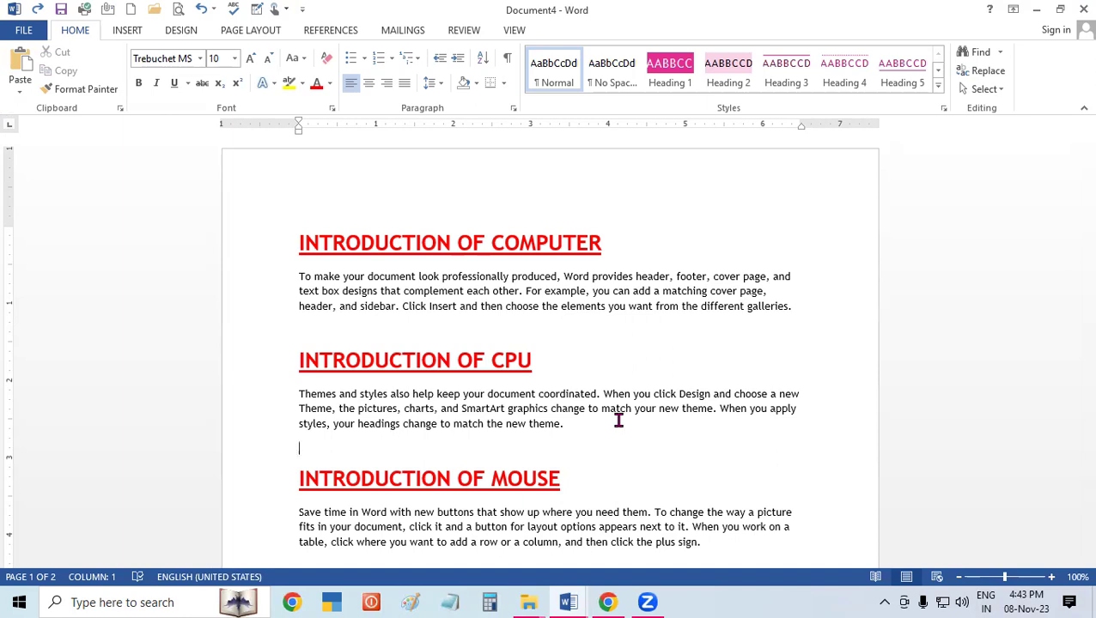
# Highlight the INTRODUCTION OF COMPUTER heading in Yellow, then select the whole document
pyautogui.click(342, 277)
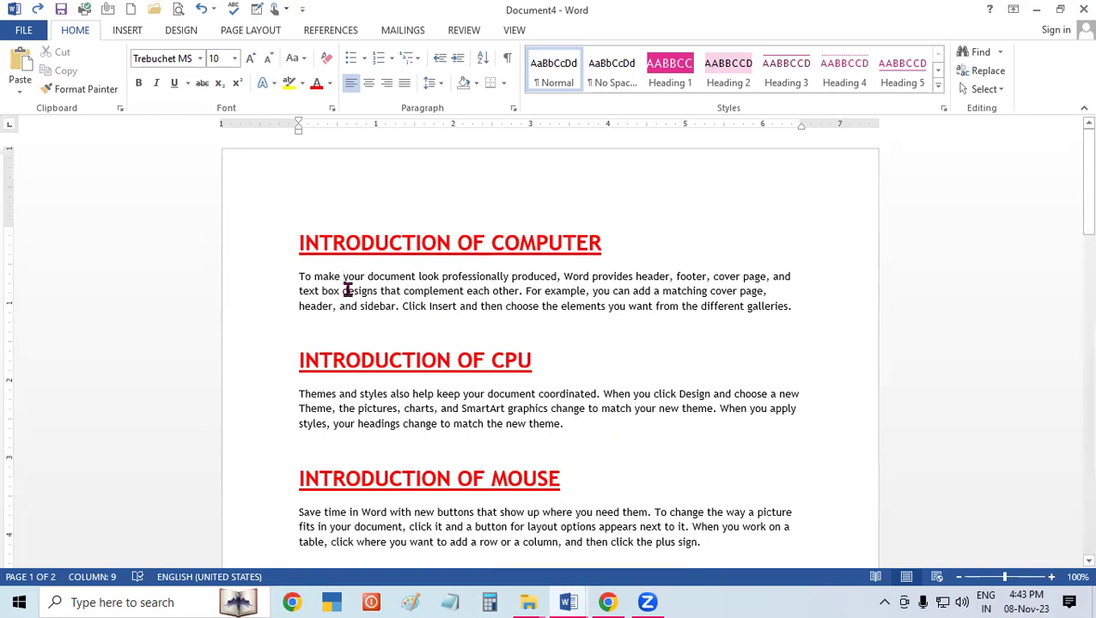
pyautogui.click(271, 247)
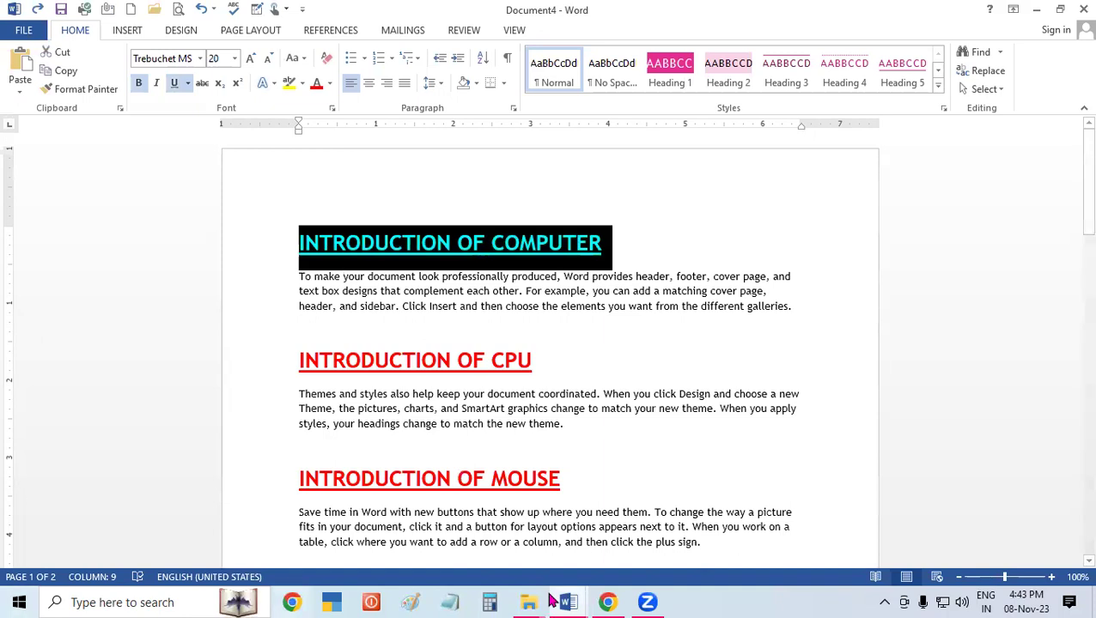
pyautogui.click(302, 84)
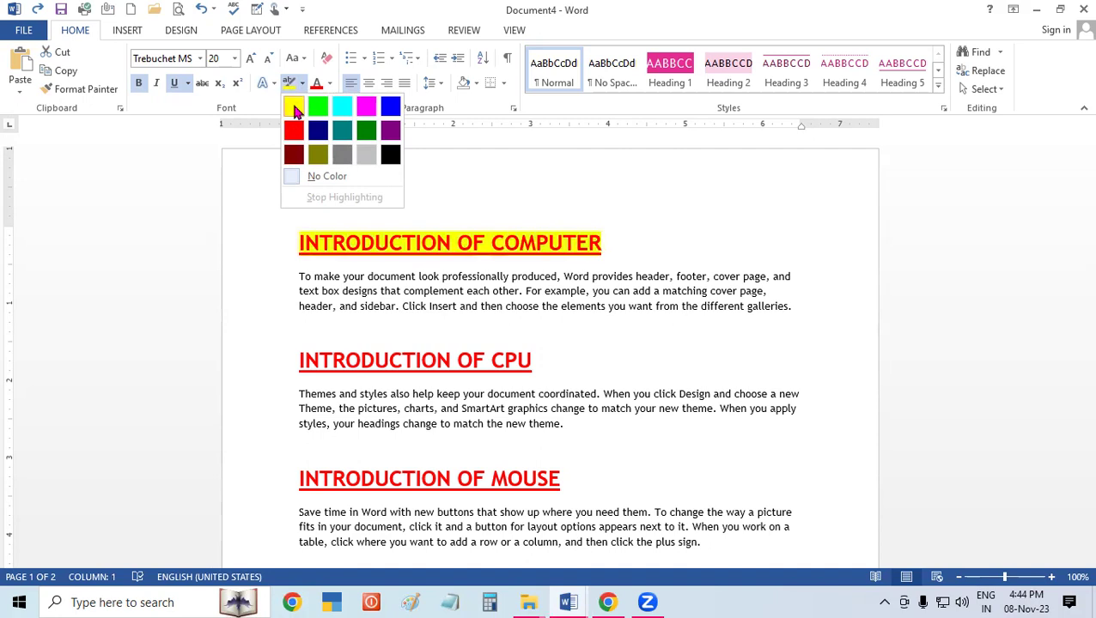
pyautogui.click(294, 105)
pyautogui.click(661, 333)
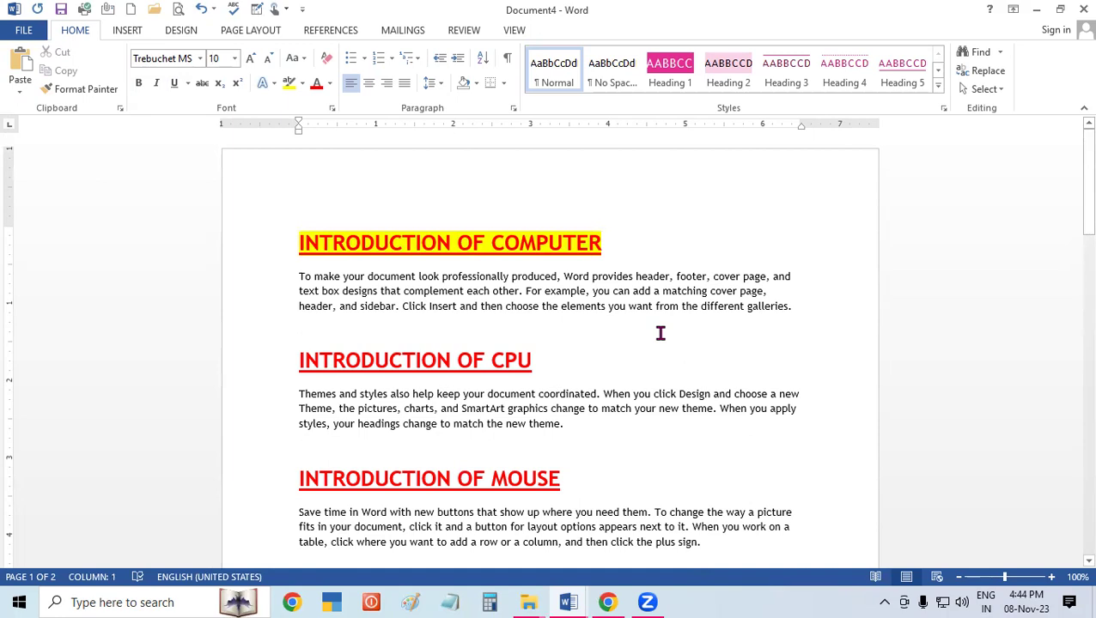
pyautogui.hotkey('ctrl', 'a')
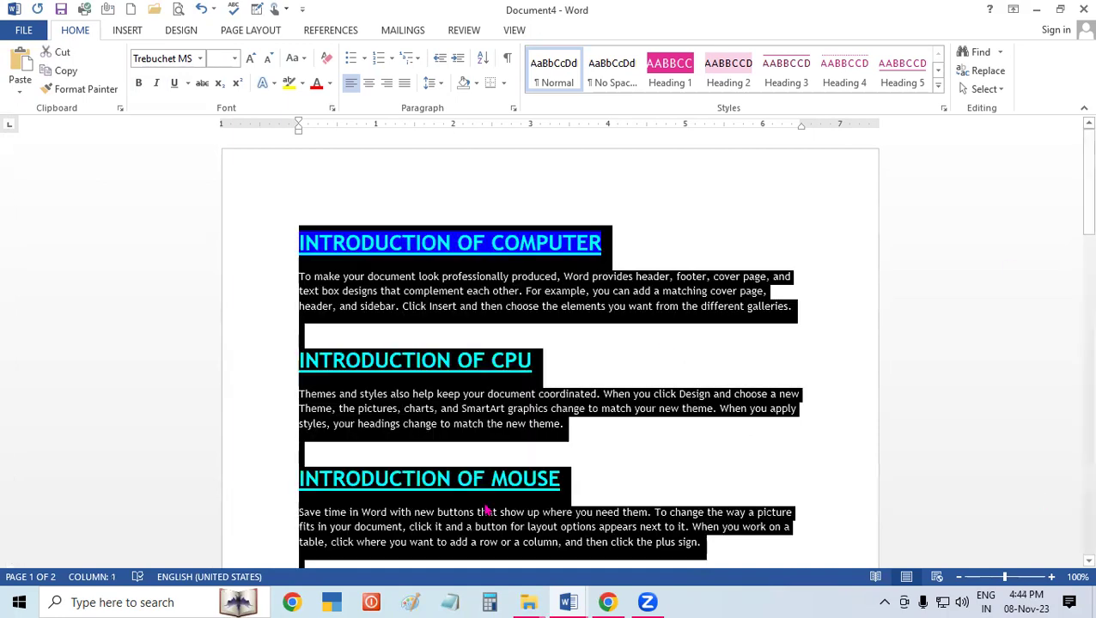
# Clear formatting, set the first heading's highlight to No Color, then undo back to the red heading
pyautogui.click(327, 58)
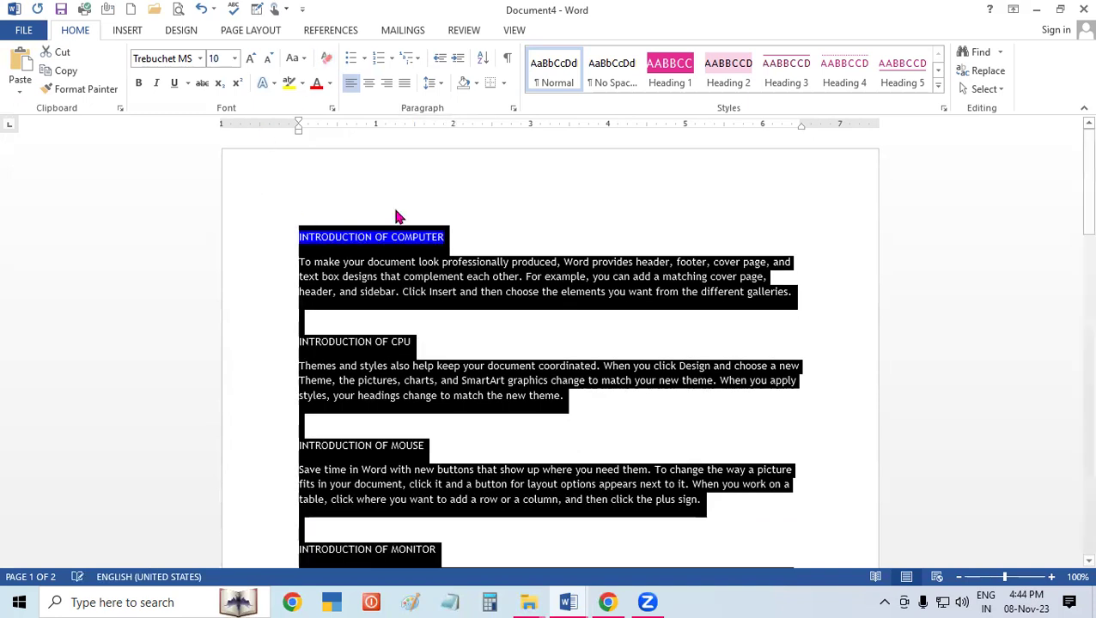
pyautogui.click(596, 367)
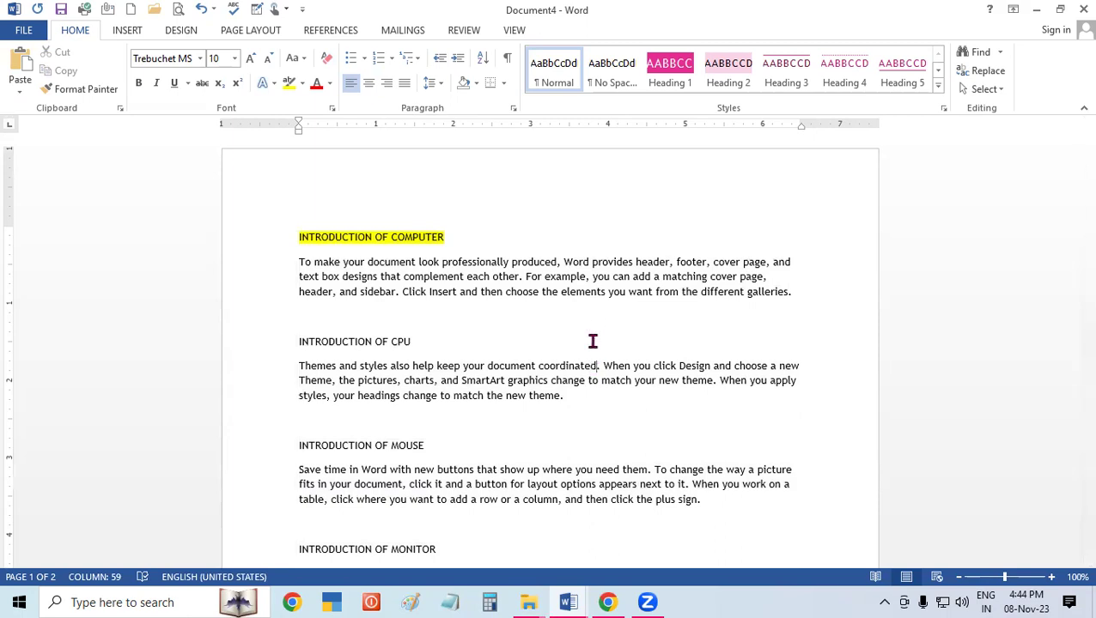
pyautogui.click(252, 248)
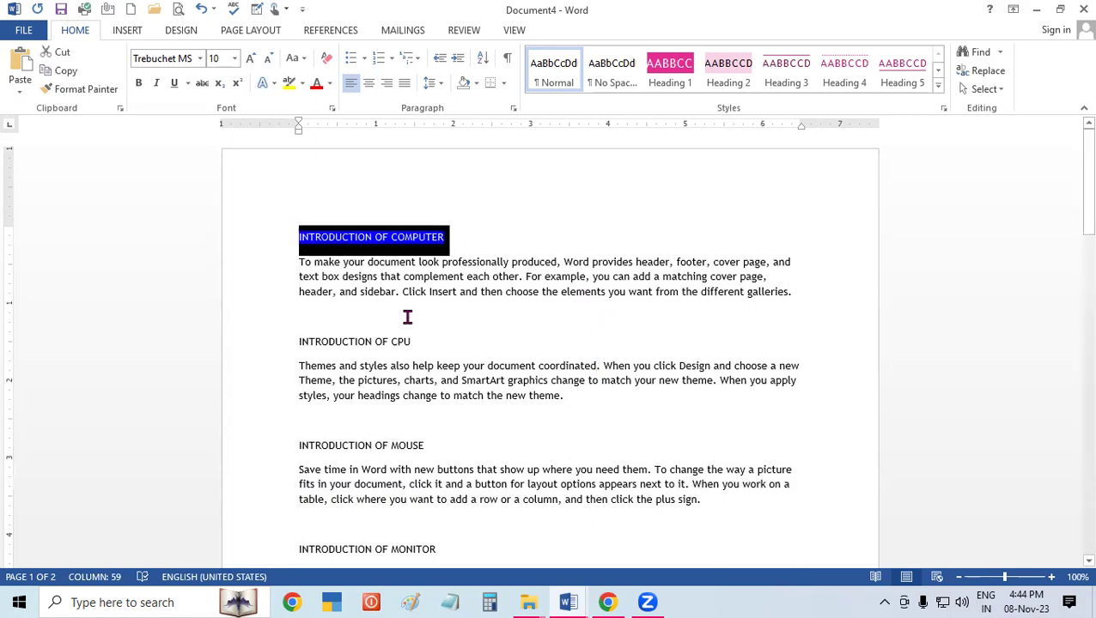
pyautogui.click(302, 83)
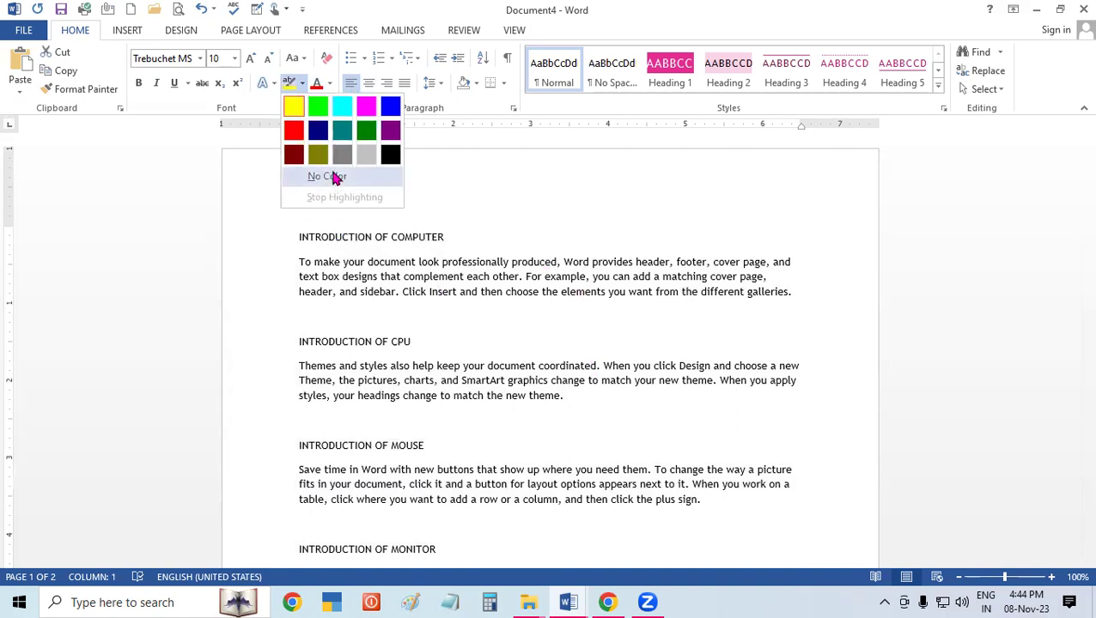
pyautogui.click(335, 177)
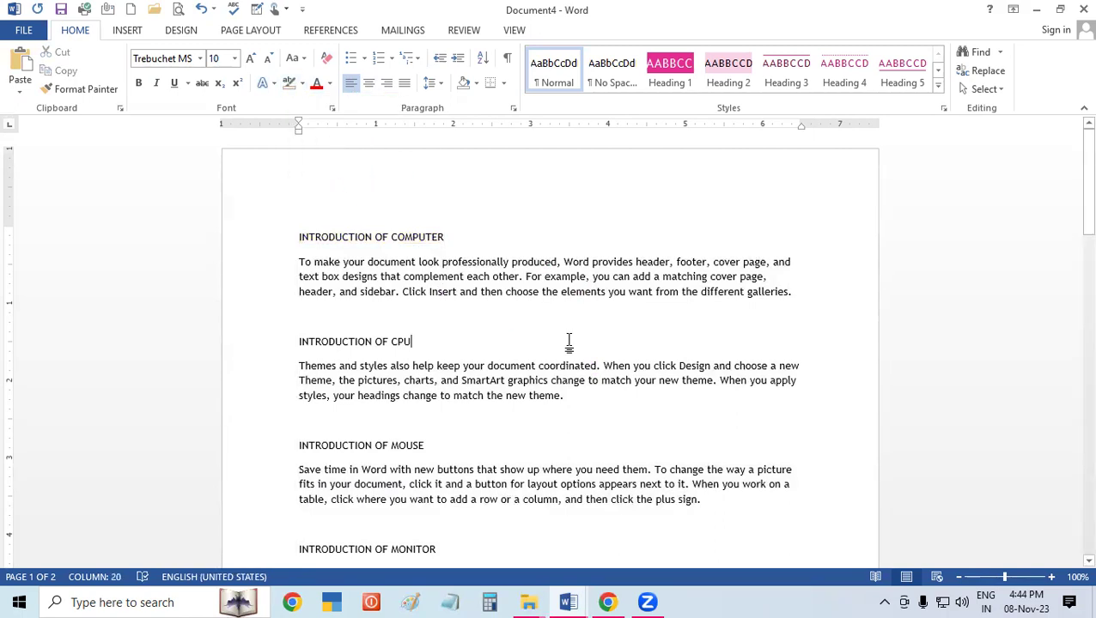
pyautogui.hotkey('ctrl', 'y')
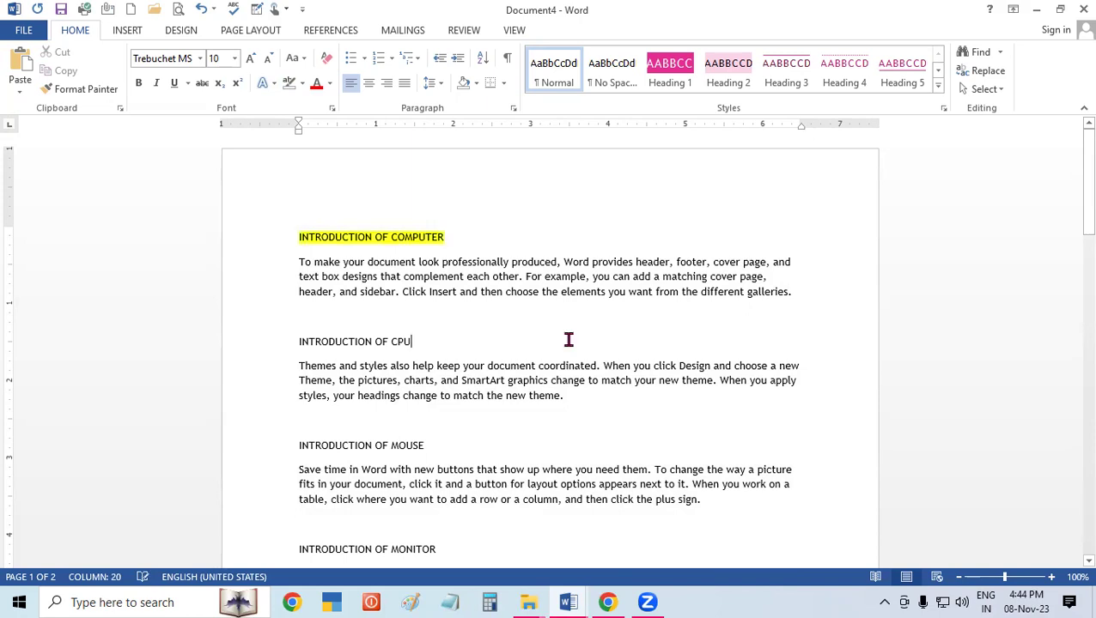
pyautogui.click(611, 424)
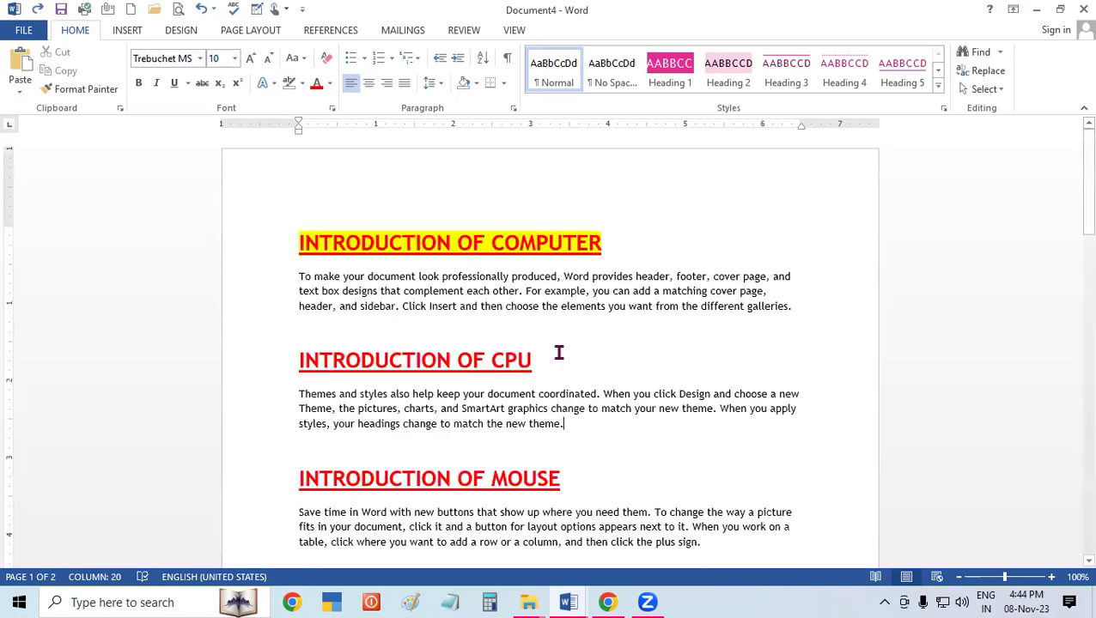
pyautogui.hotkey('ctrl', 'z')
pyautogui.hotkey('ctrl', 'z')
pyautogui.hotkey('ctrl', 'z')
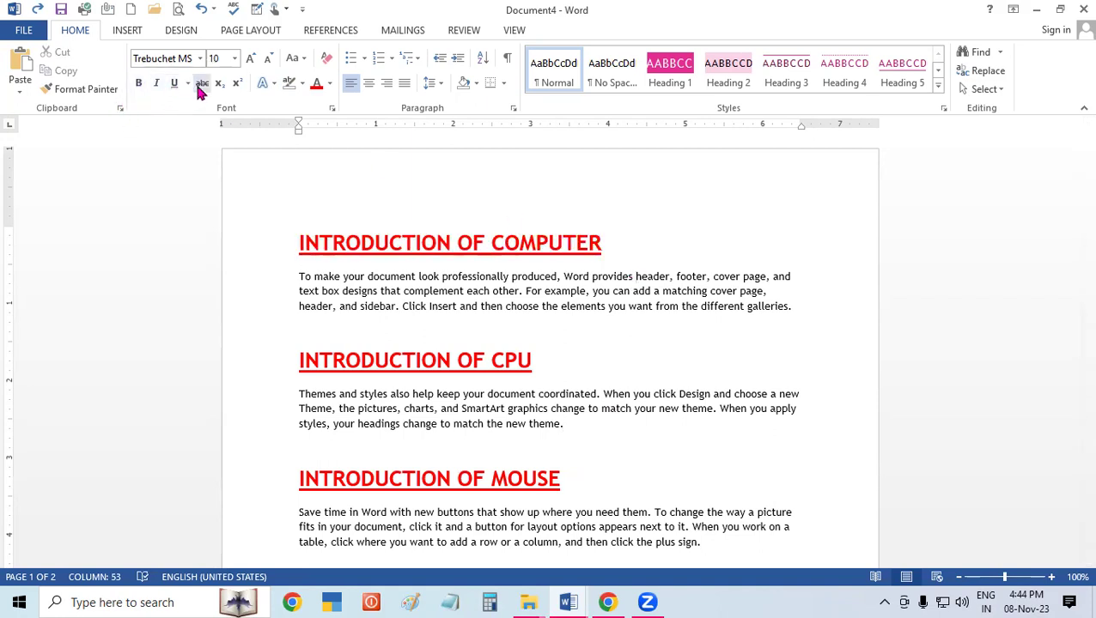
# Remove the underline from INTRODUCTION OF COMPUTER, enlarge it to 26 pt, and show underline styles
pyautogui.click(559, 292)
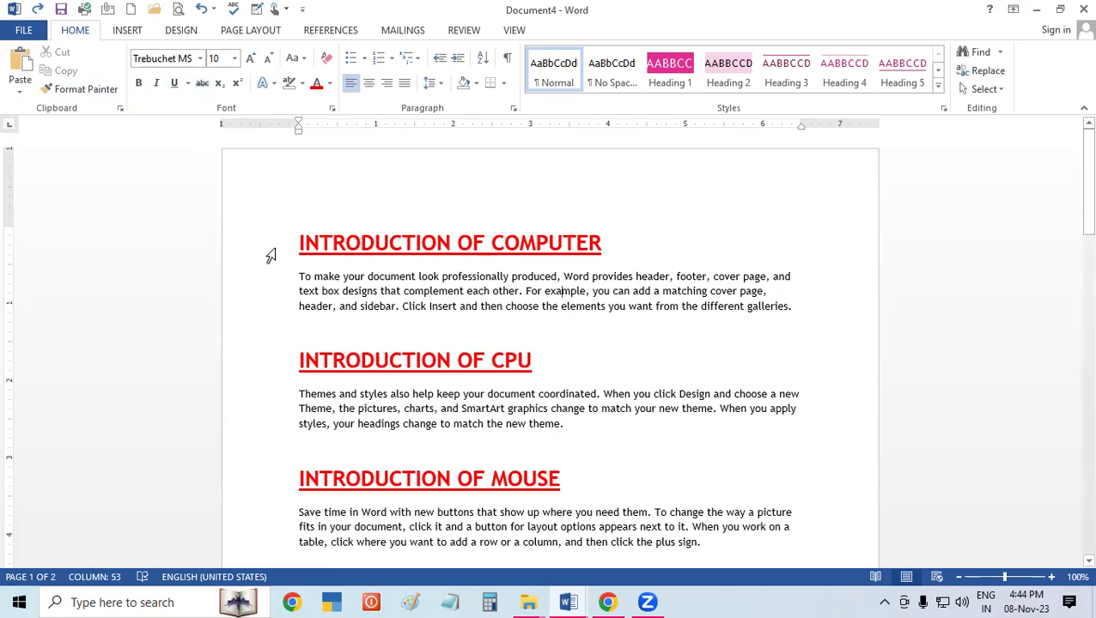
pyautogui.click(302, 241)
pyautogui.moveTo(305, 241); pyautogui.dragTo(608, 244)
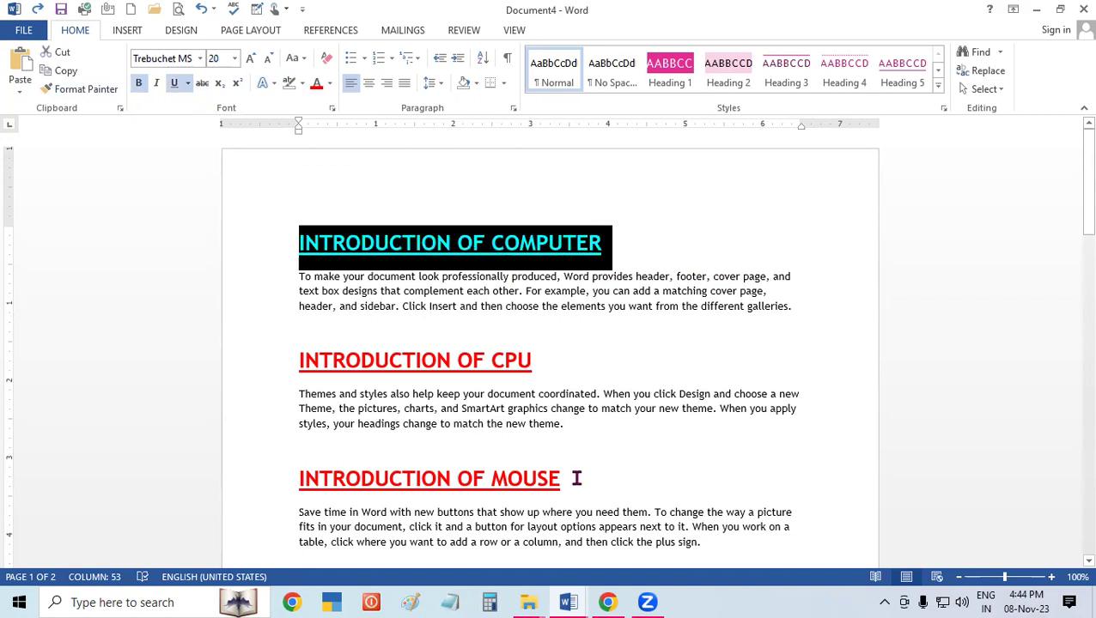
pyautogui.hotkey('ctrl', 'u')
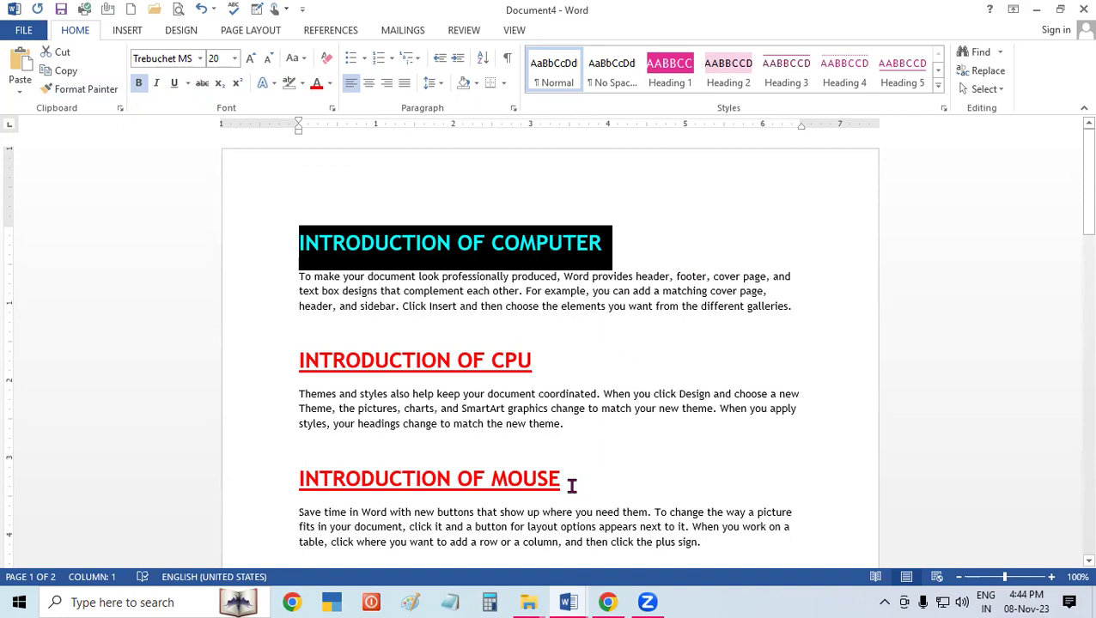
pyautogui.hotkey('ctrl', 'shift', '.')
pyautogui.hotkey('ctrl', 'shift', '.')
pyautogui.hotkey('ctrl', 'shift', '.')
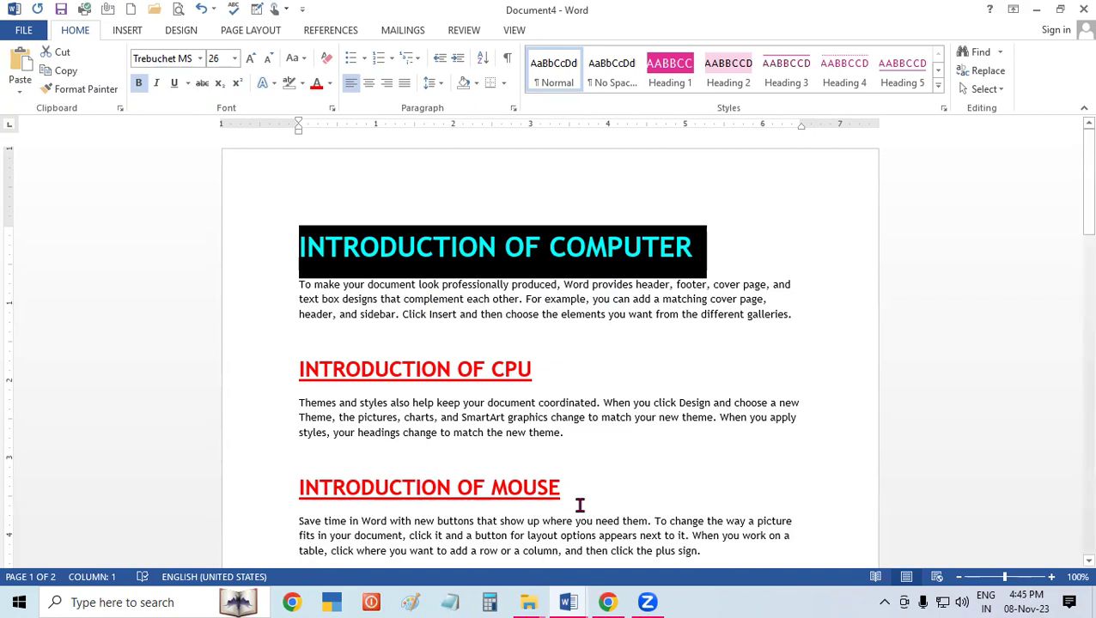
pyautogui.click(188, 84)
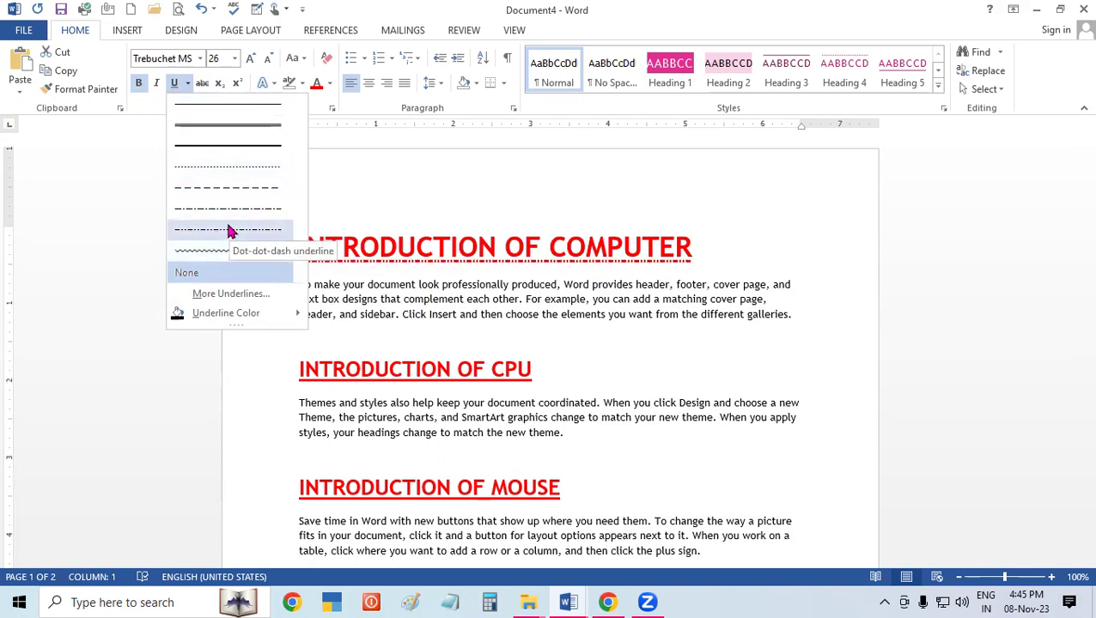
# Apply a double underline to INTRODUCTION OF COMPUTER and set the underline colour to green
pyautogui.click(230, 134)
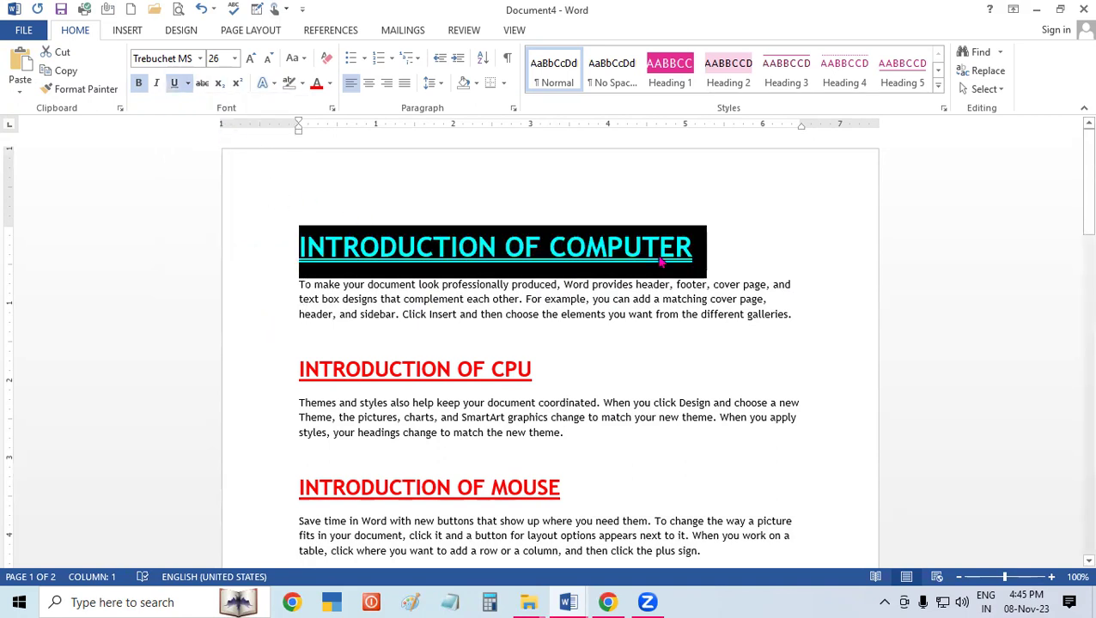
pyautogui.click(590, 334)
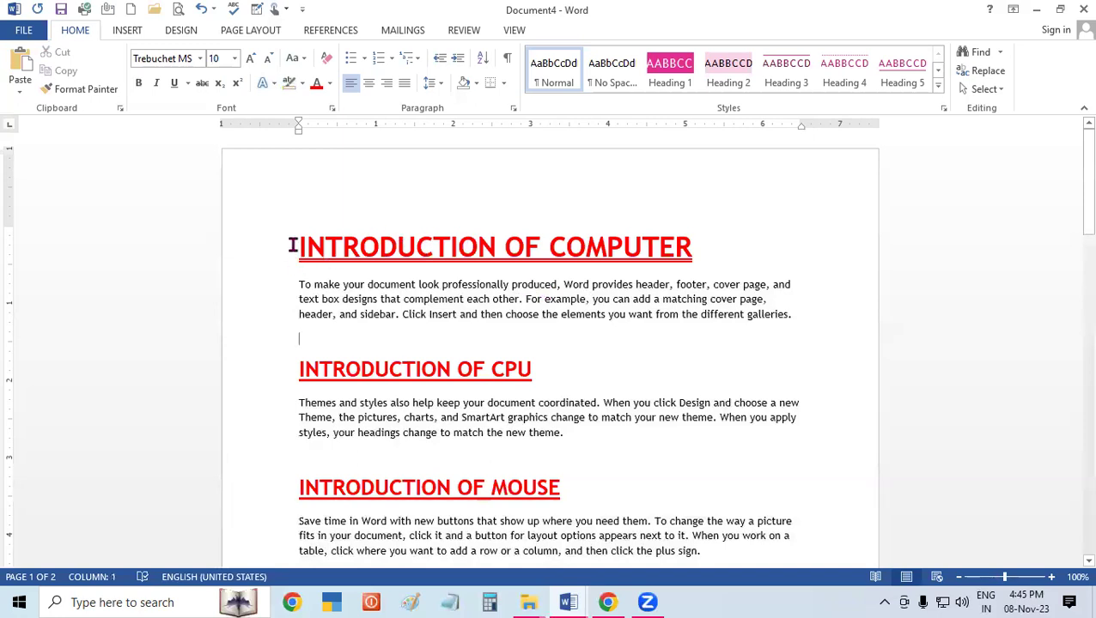
pyautogui.moveTo(292, 246); pyautogui.dragTo(703, 249)
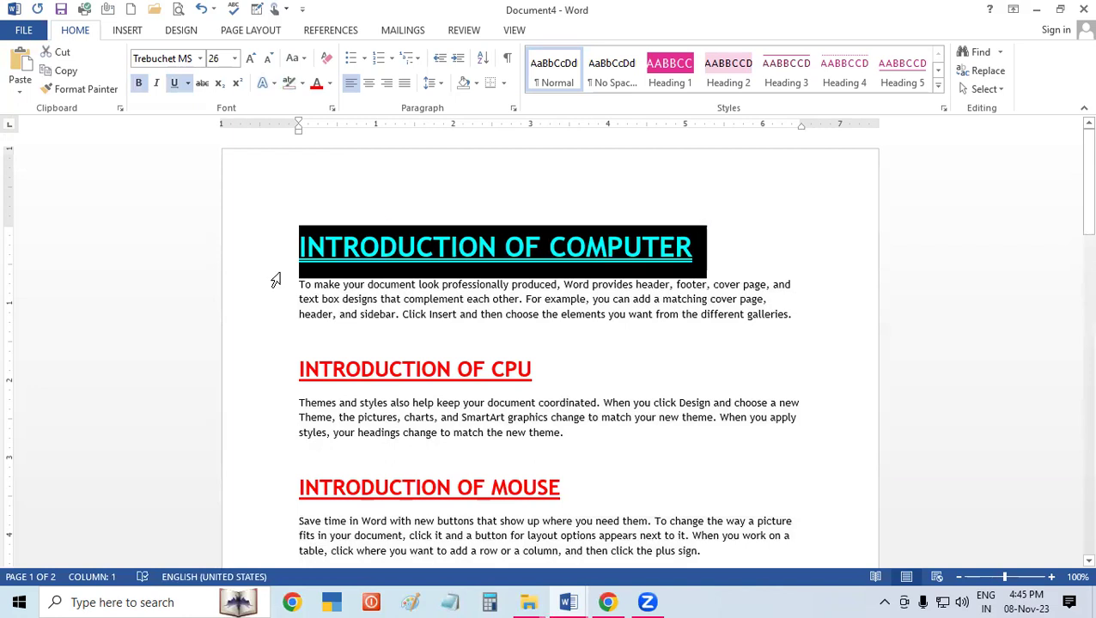
pyautogui.click(189, 85)
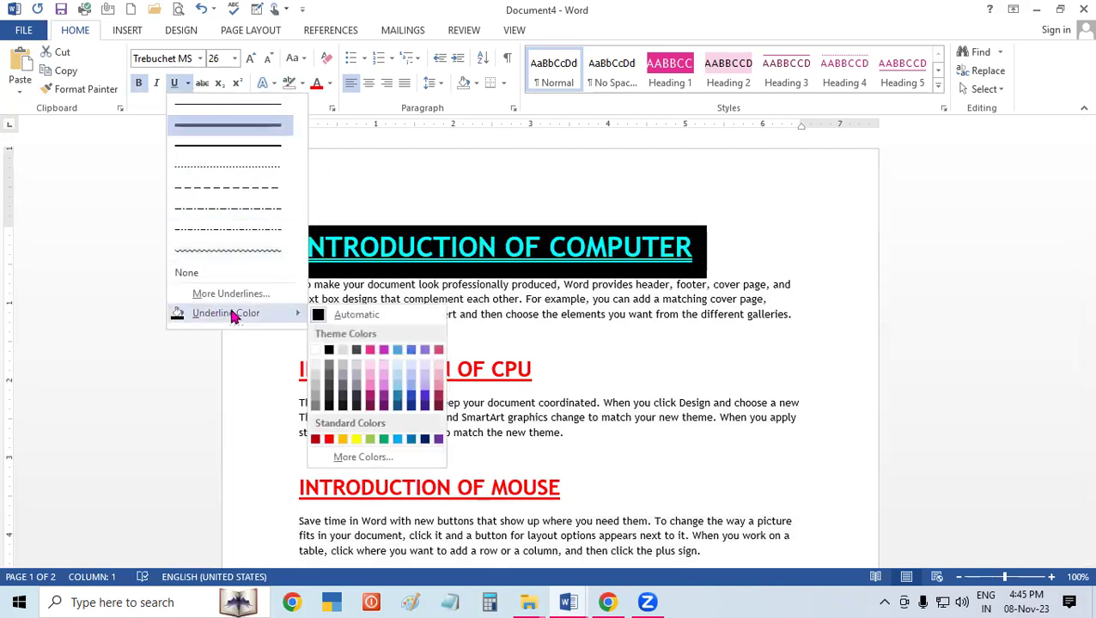
pyautogui.click(383, 440)
pyautogui.click(685, 418)
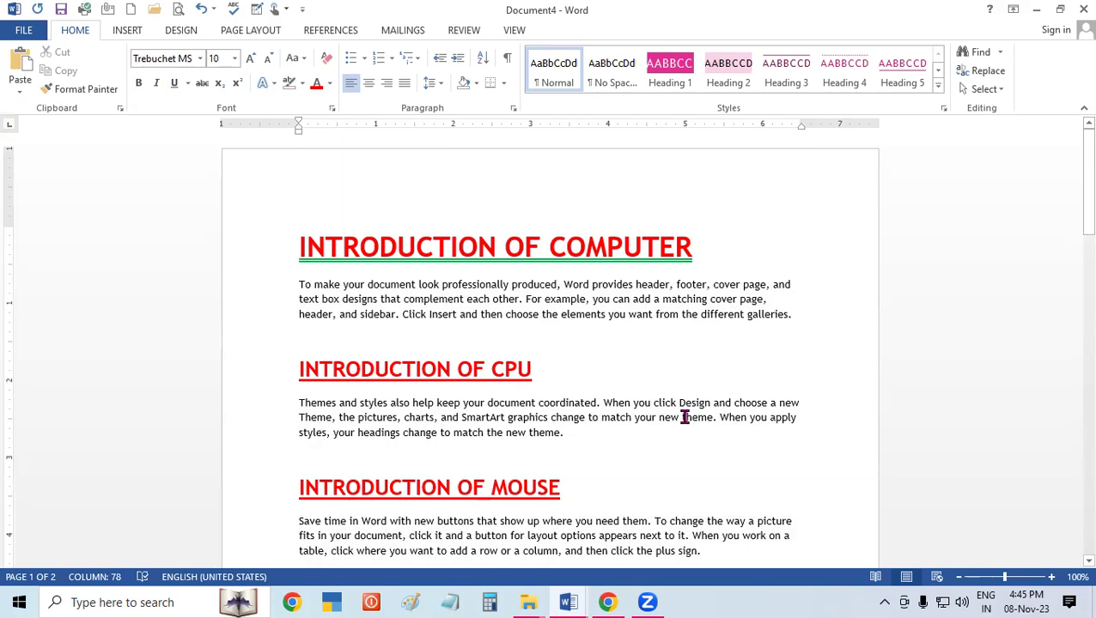
pyautogui.click(187, 83)
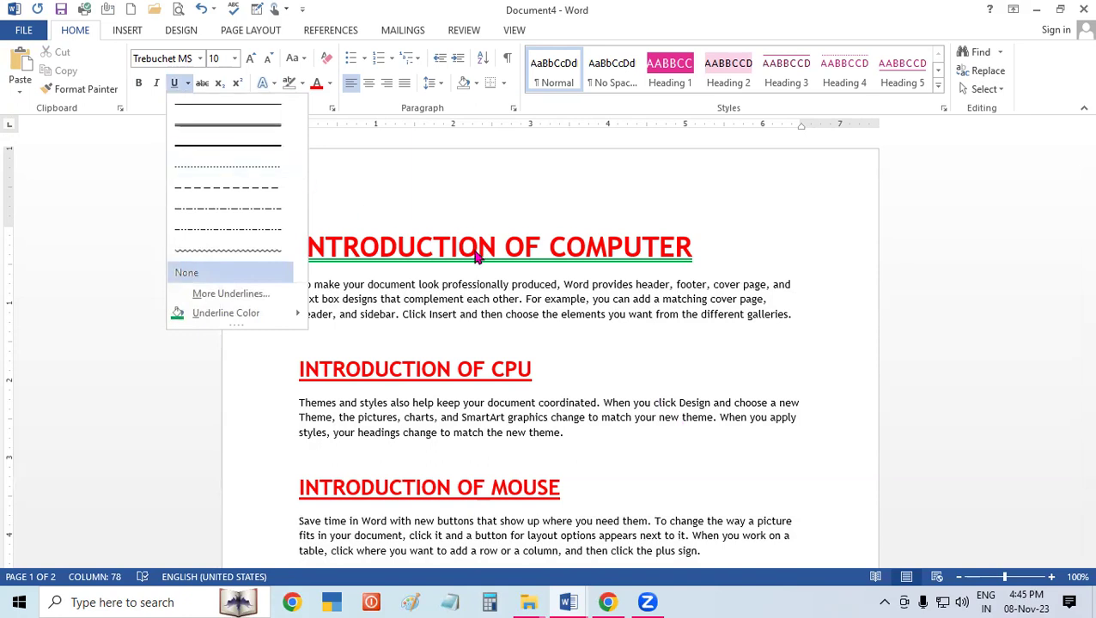
pyautogui.click(455, 235)
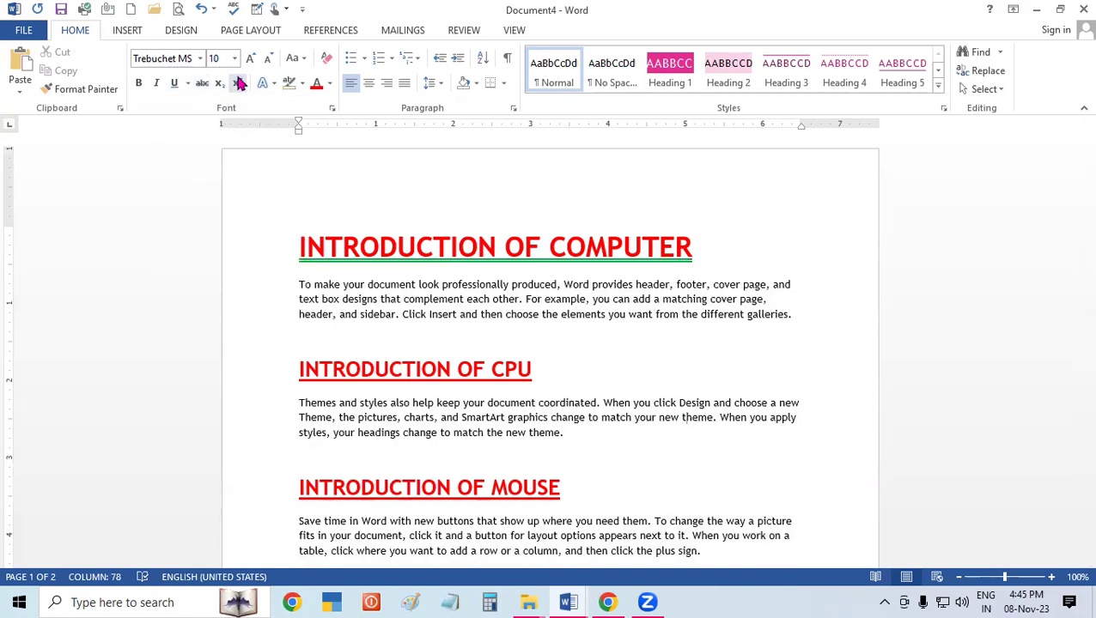
pyautogui.moveTo(422, 287)
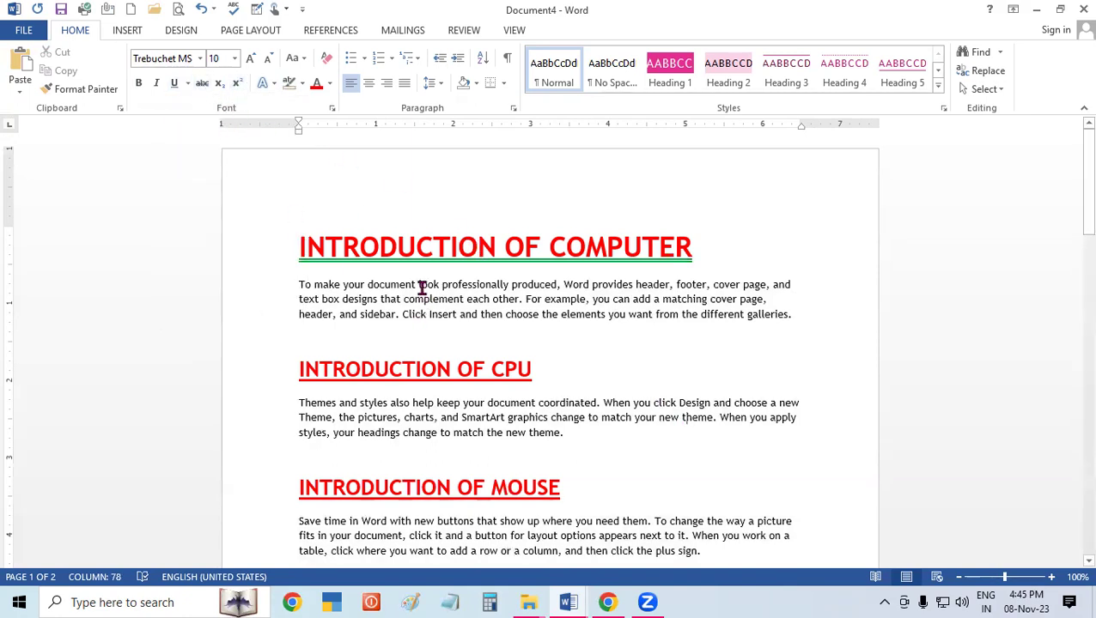
pyautogui.click(379, 236)
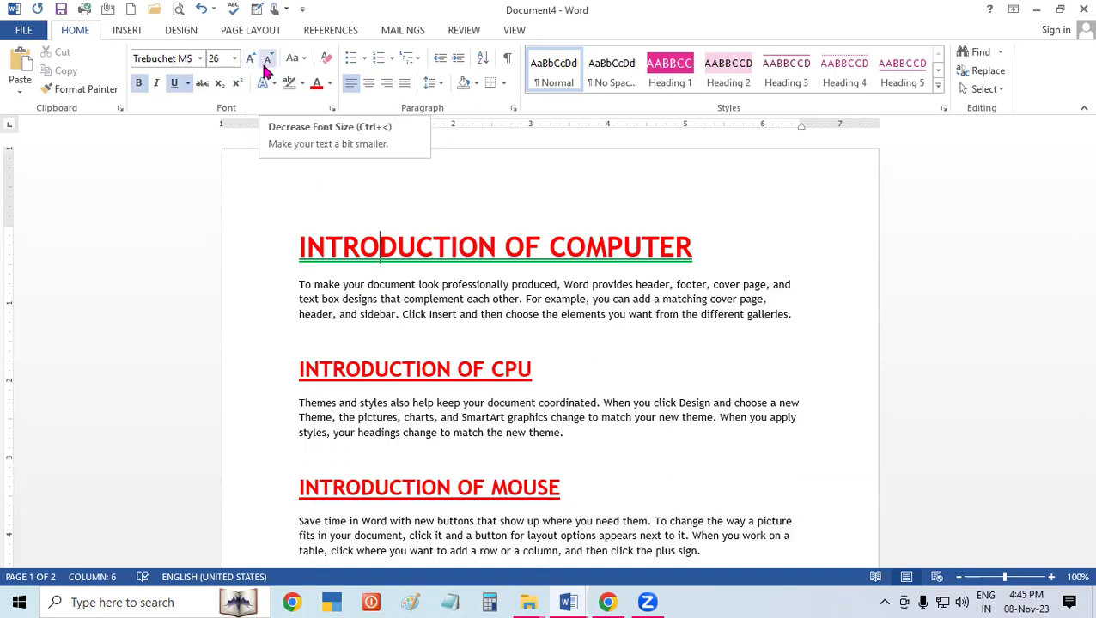
# Browse the Text Effects gallery without applying anything, then create new blank Document5
pyautogui.click(373, 284)
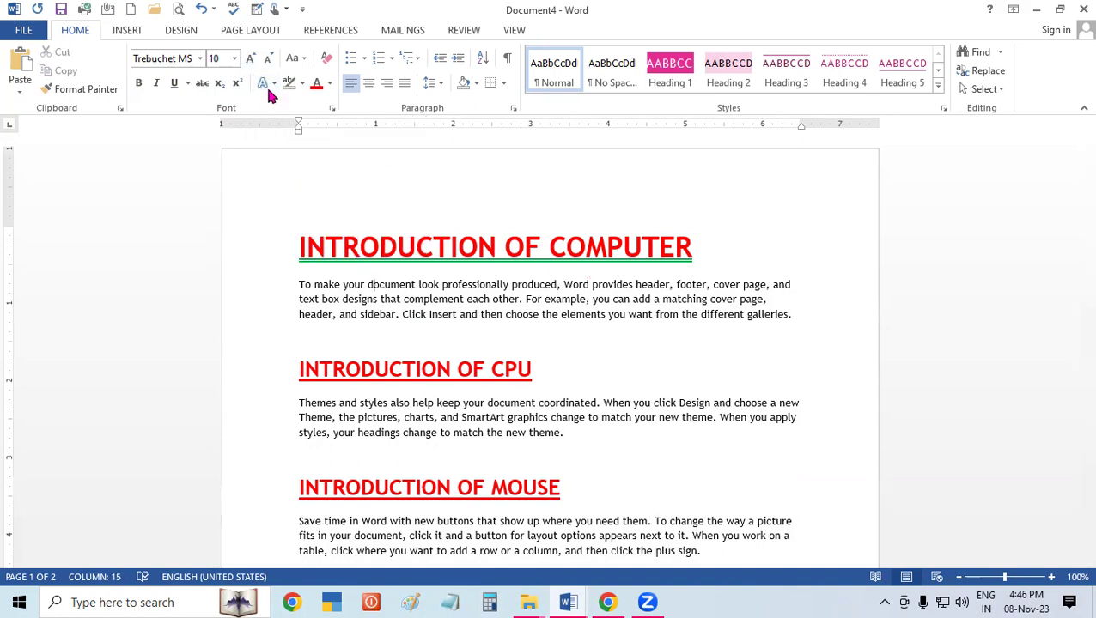
pyautogui.click(269, 89)
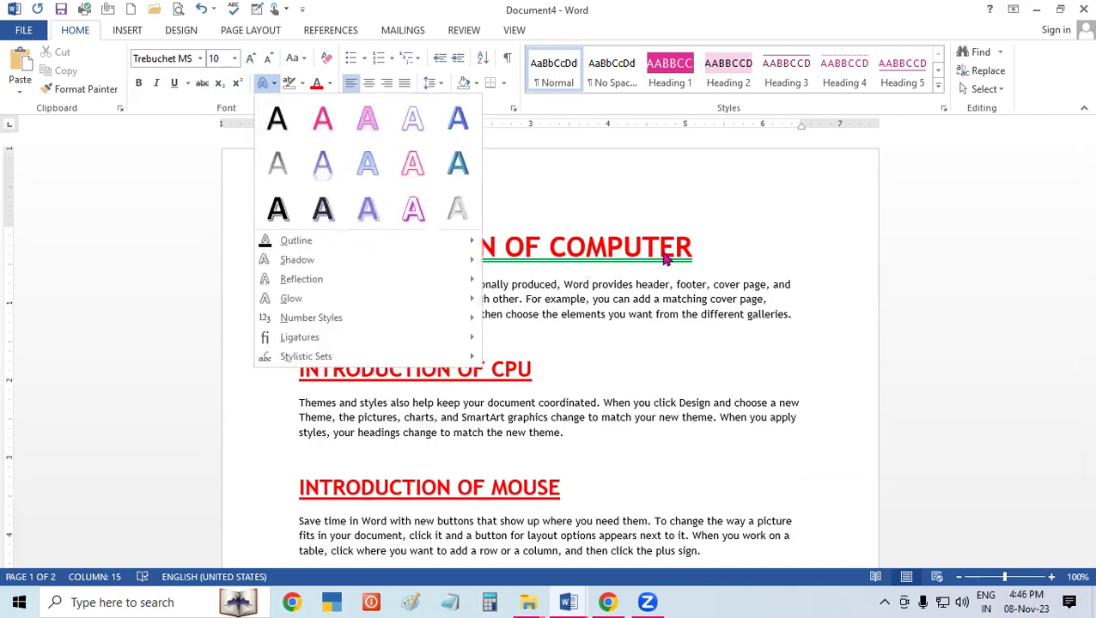
pyautogui.click(654, 266)
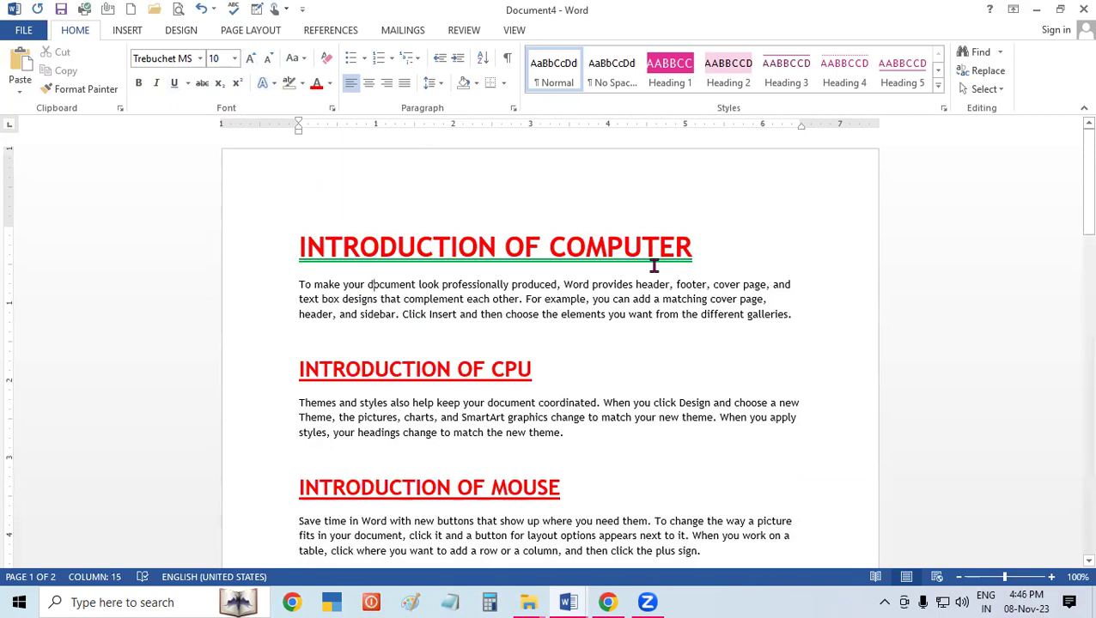
pyautogui.hotkey('ctrl', 'n')
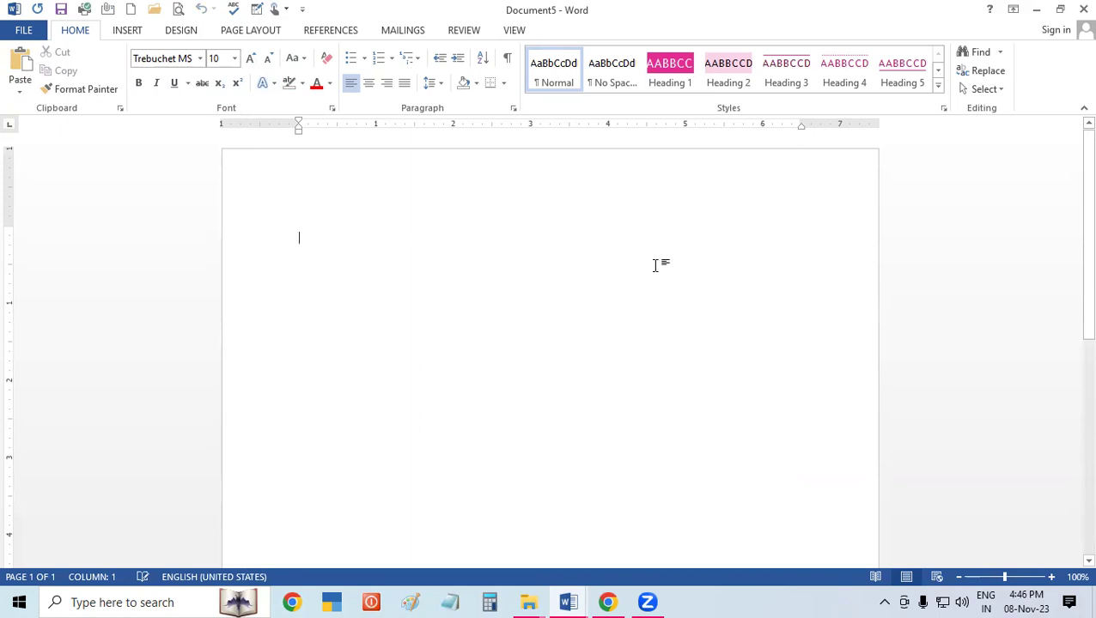
# Type INDIA into Document5, select it, and step up its font size
pyautogui.write('IN')
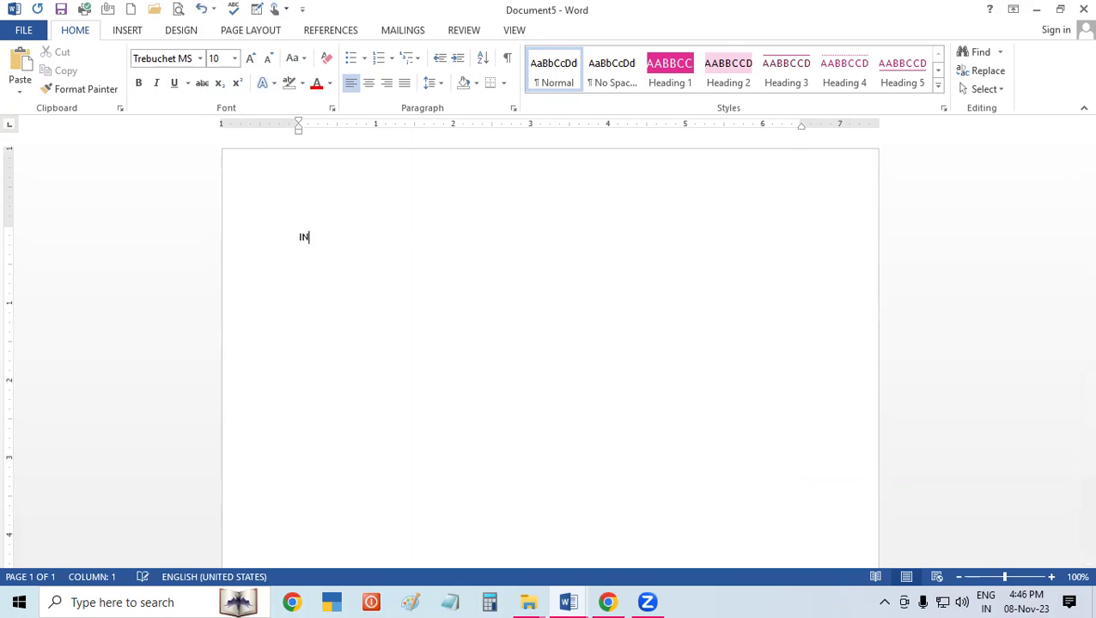
pyautogui.hotkey('shift', 'Left')
pyautogui.hotkey('shift', 'Left')
pyautogui.hotkey('shift', 'Left')
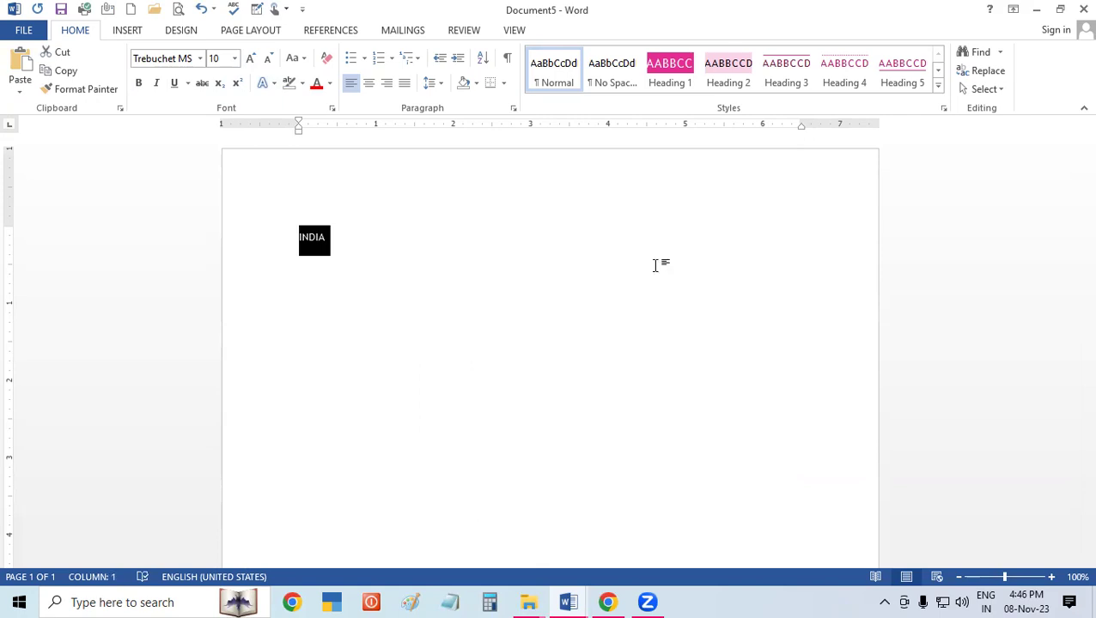
pyautogui.hotkey('ctrl', 'shift', '.')
pyautogui.hotkey('ctrl', 'shift', '.')
pyautogui.hotkey('ctrl', 'shift', '.')
pyautogui.hotkey('ctrl', 'shift', '.')
pyautogui.hotkey('ctrl', 'shift', '.')
pyautogui.hotkey('ctrl', 'shift', '.')
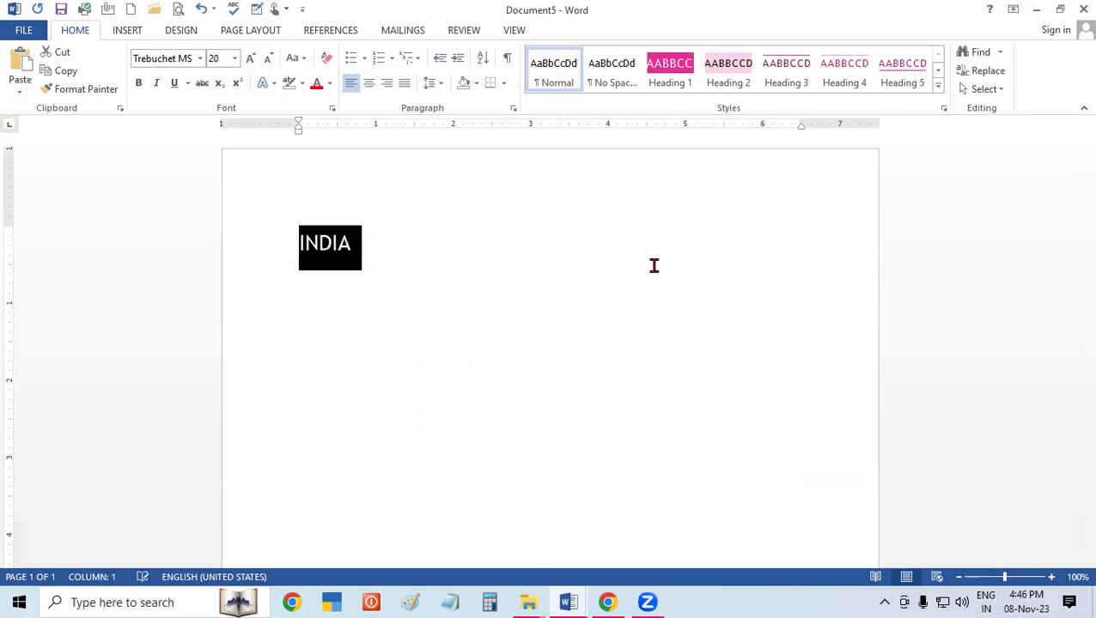
pyautogui.hotkey('ctrl', 'shift', '.')
pyautogui.hotkey('ctrl', 'shift', '.')
pyautogui.hotkey('ctrl', 'shift', '.')
pyautogui.hotkey('ctrl', 'shift', '.')
pyautogui.hotkey('ctrl', 'shift', '.')
pyautogui.hotkey('ctrl', 'shift', '.')
pyautogui.hotkey('ctrl', 'shift', '.')
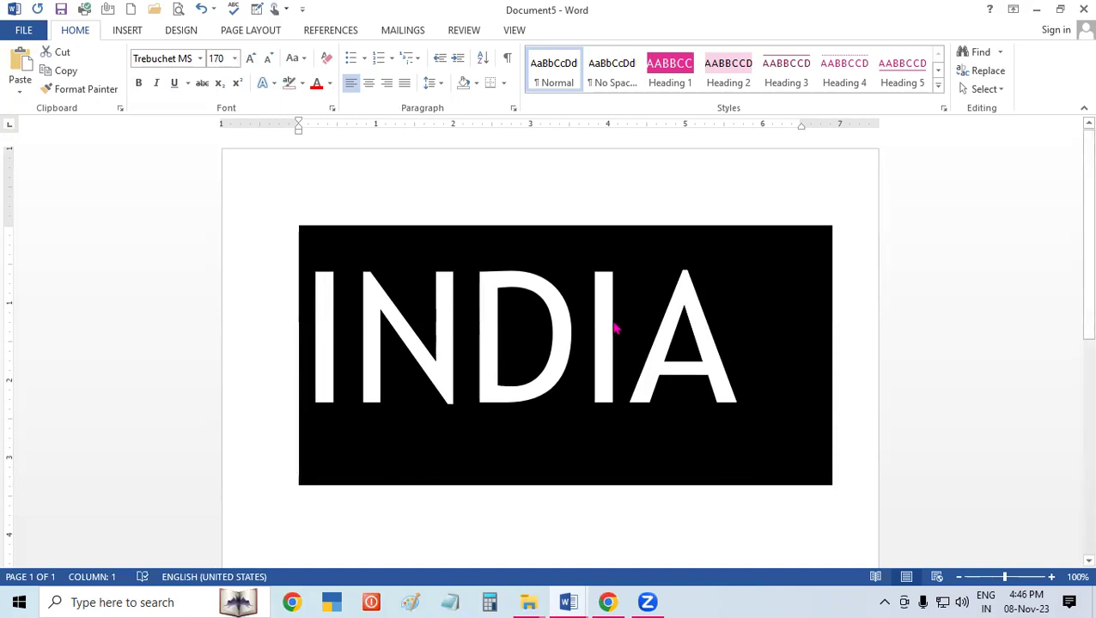
# Apply the black fill with grey shadow text effect to INDIA, then reselect the word
pyautogui.click(263, 87)
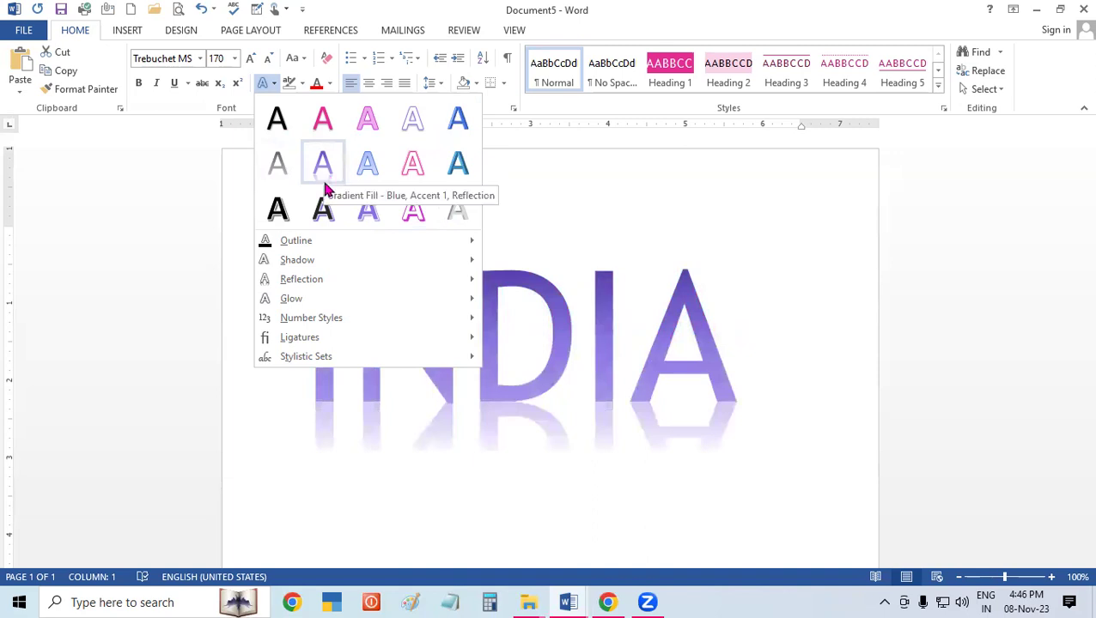
pyautogui.click(273, 217)
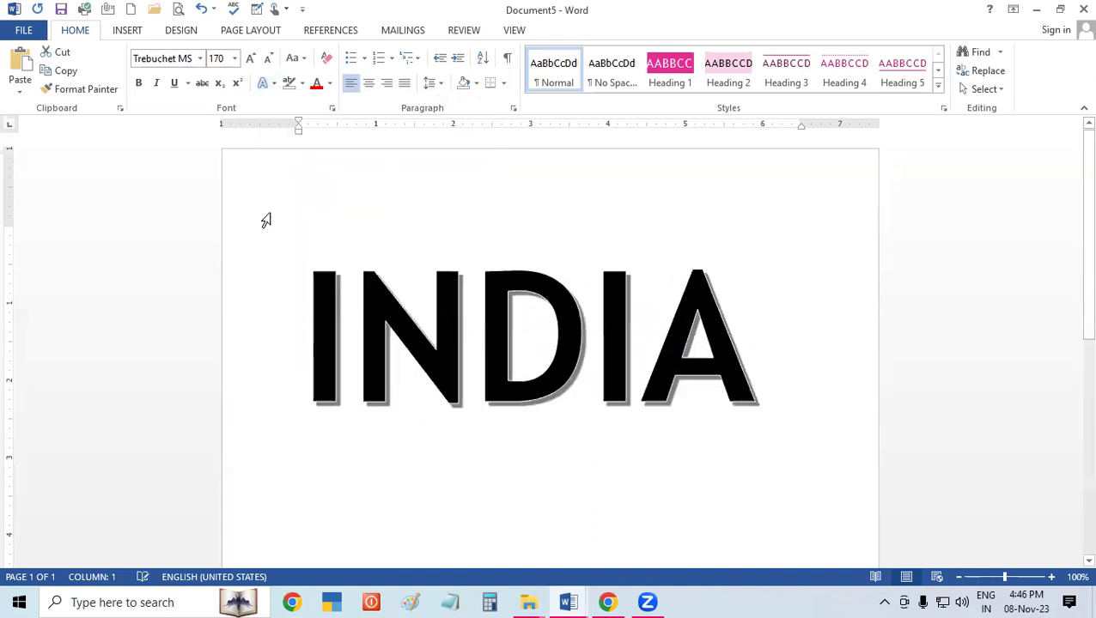
pyautogui.click(771, 283)
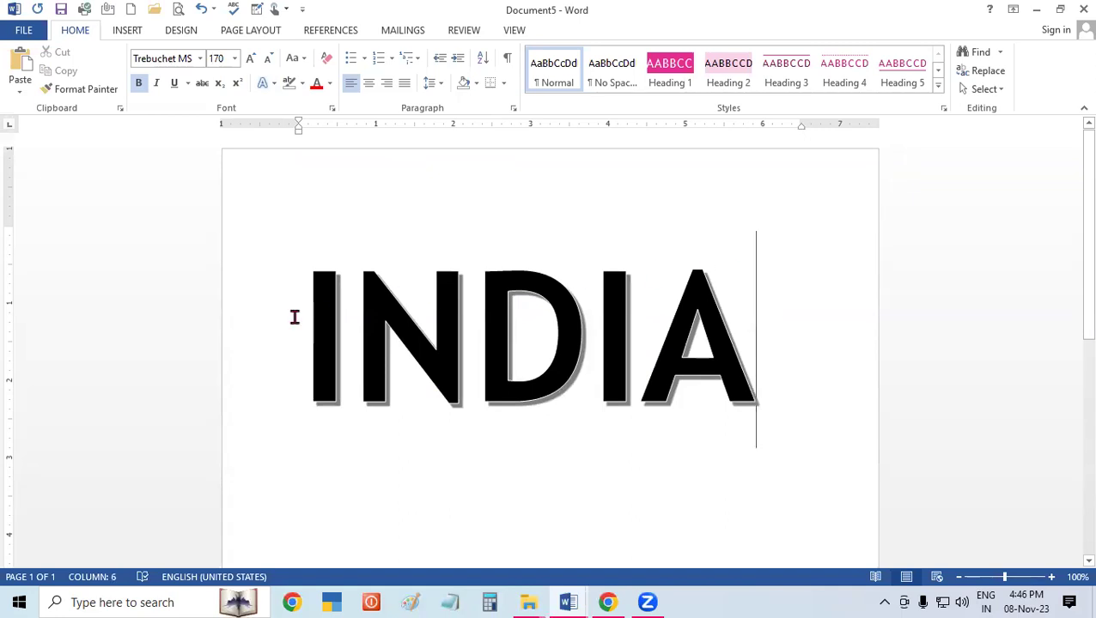
pyautogui.moveTo(294, 315); pyautogui.dragTo(719, 340)
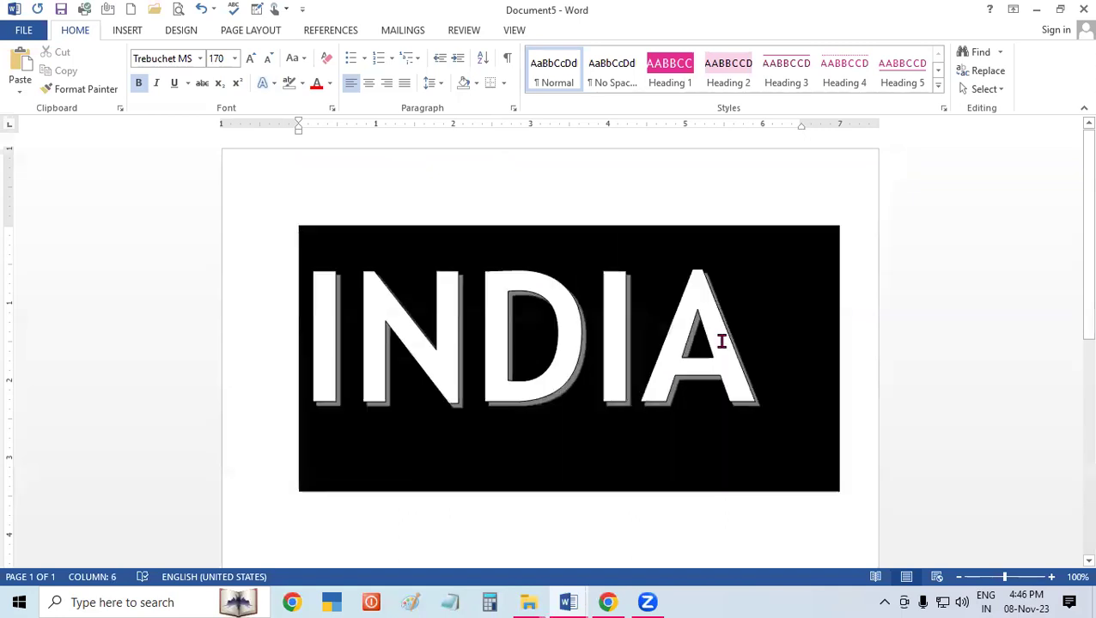
# Set INDIA in Arial Black at 90 pt and place the cursor before it
pyautogui.click(199, 59)
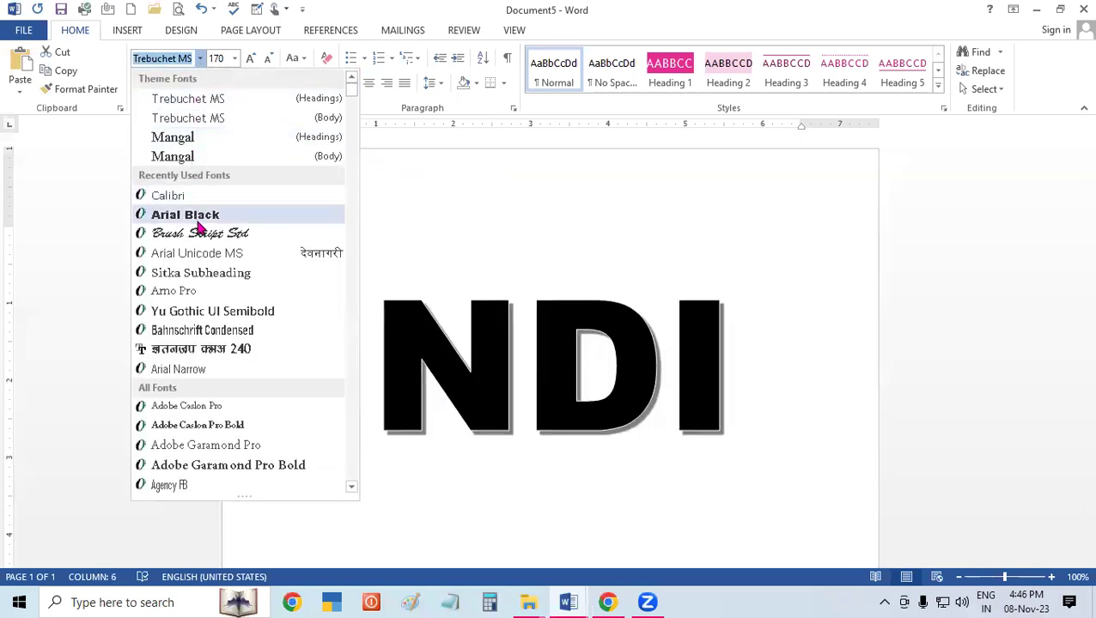
pyautogui.click(197, 221)
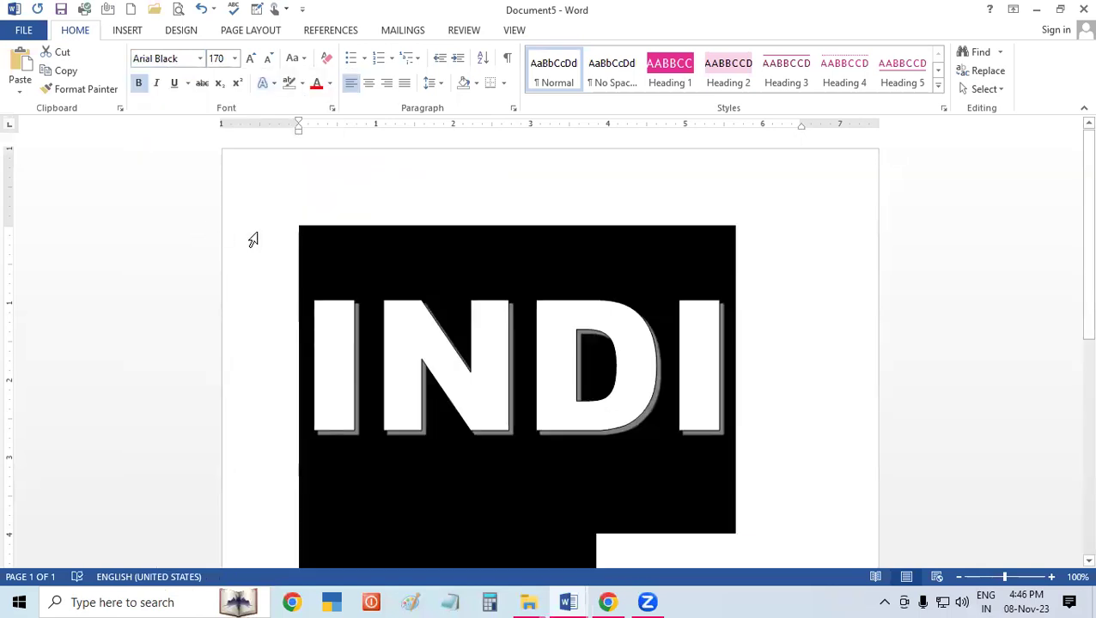
pyautogui.hotkey('ctrl', 'shift', ',')
pyautogui.hotkey('ctrl', 'shift', ',')
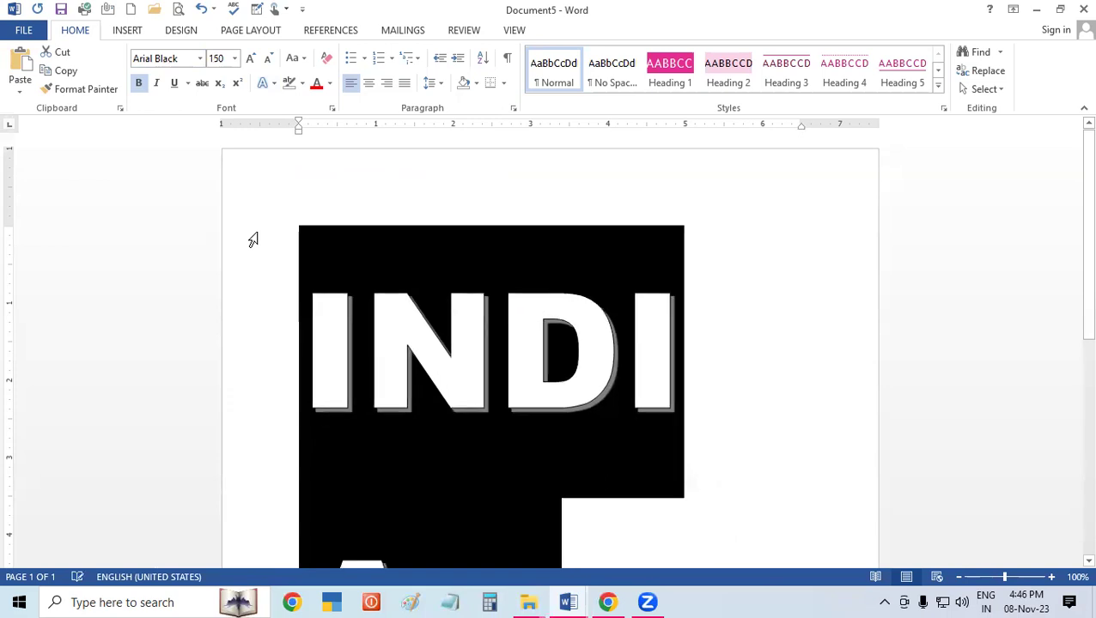
pyautogui.hotkey('ctrl', 'shift', ',')
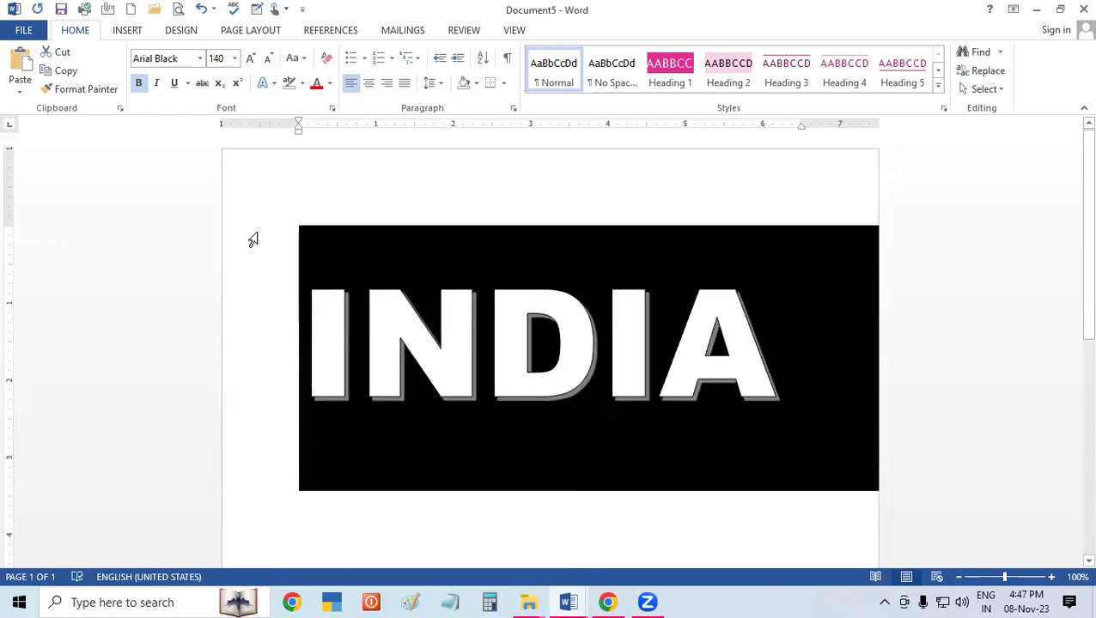
pyautogui.hotkey('ctrl', 'shift', ',')
pyautogui.hotkey('ctrl', 'shift', ',')
pyautogui.hotkey('ctrl', 'shift', ',')
pyautogui.hotkey('ctrl', 'shift', ',')
pyautogui.hotkey('ctrl', 'shift', ',')
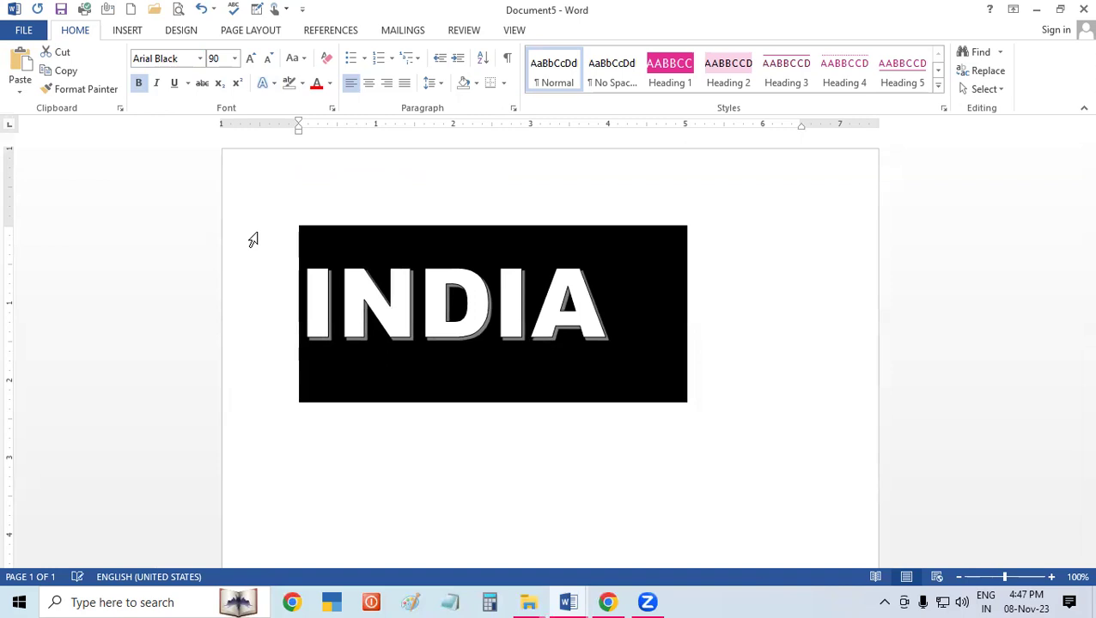
pyautogui.click(307, 303)
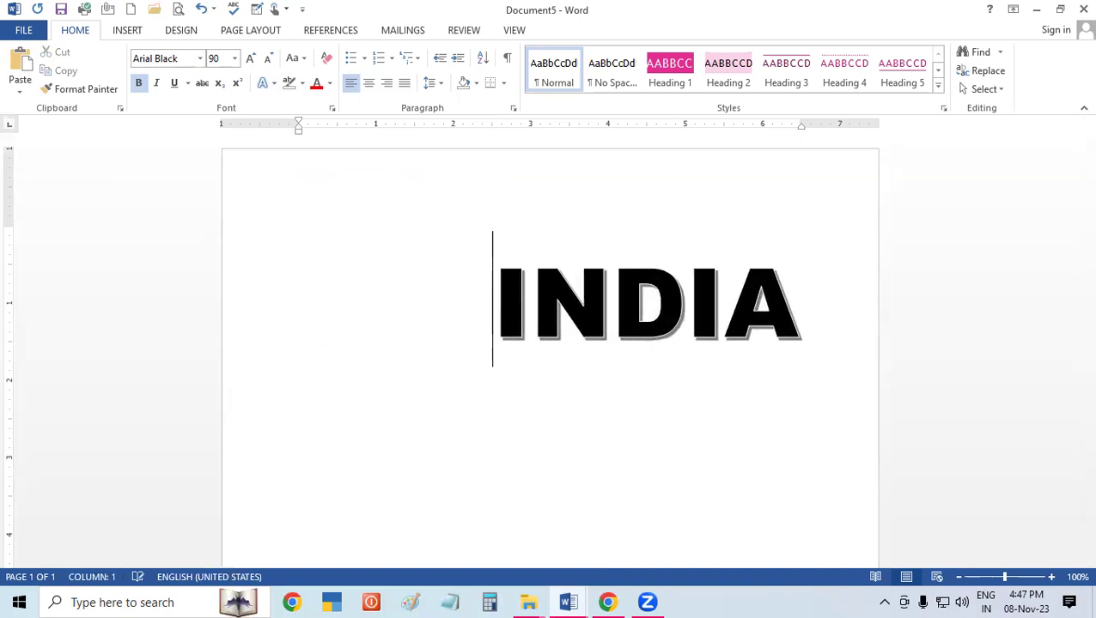
# Give the INDIA text a yellow outline from Text Effects
pyautogui.moveTo(477, 313); pyautogui.dragTo(823, 285)
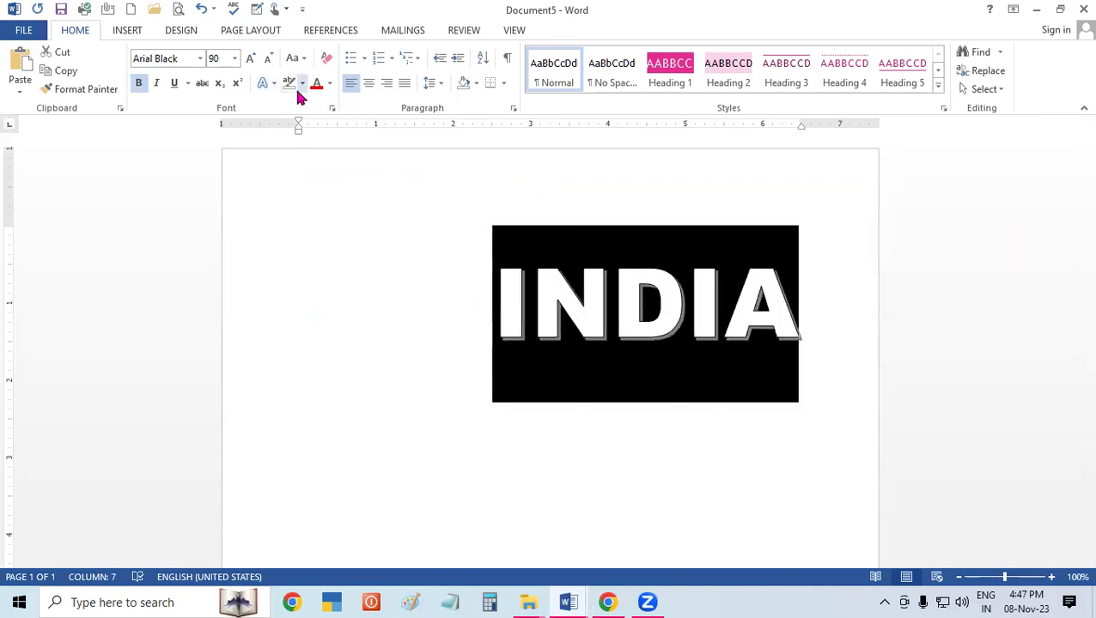
pyautogui.click(267, 82)
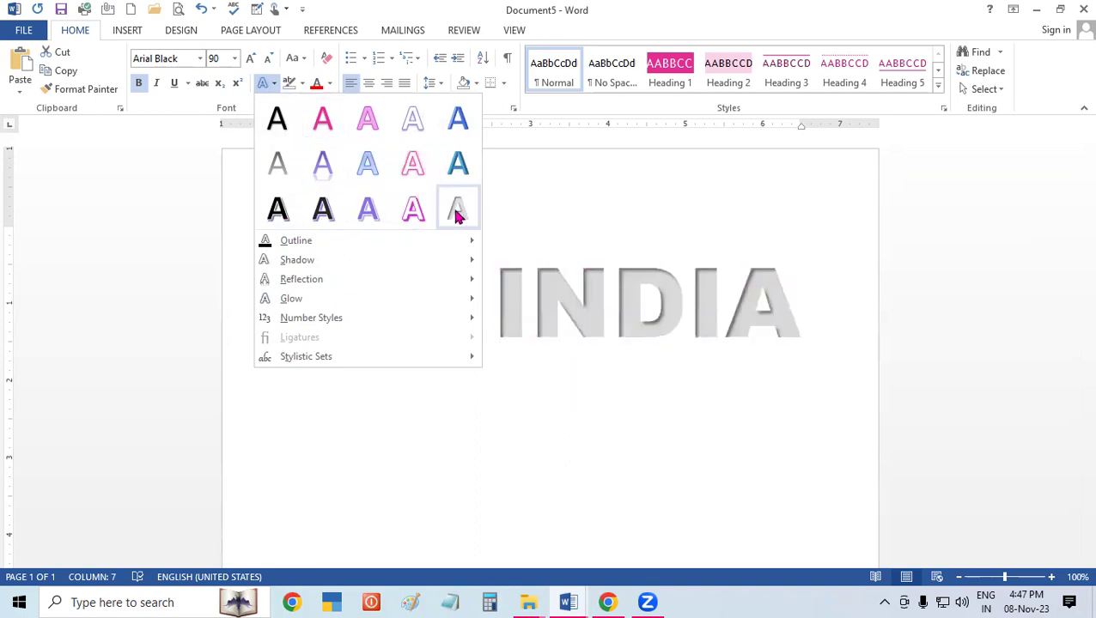
pyautogui.moveTo(365, 241)
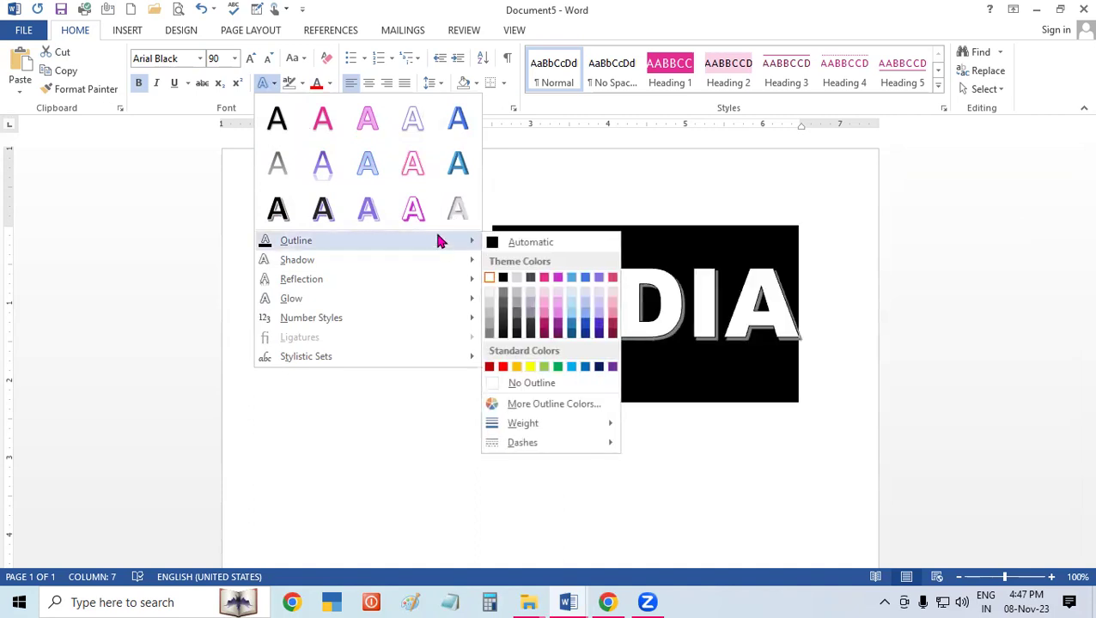
pyautogui.click(530, 369)
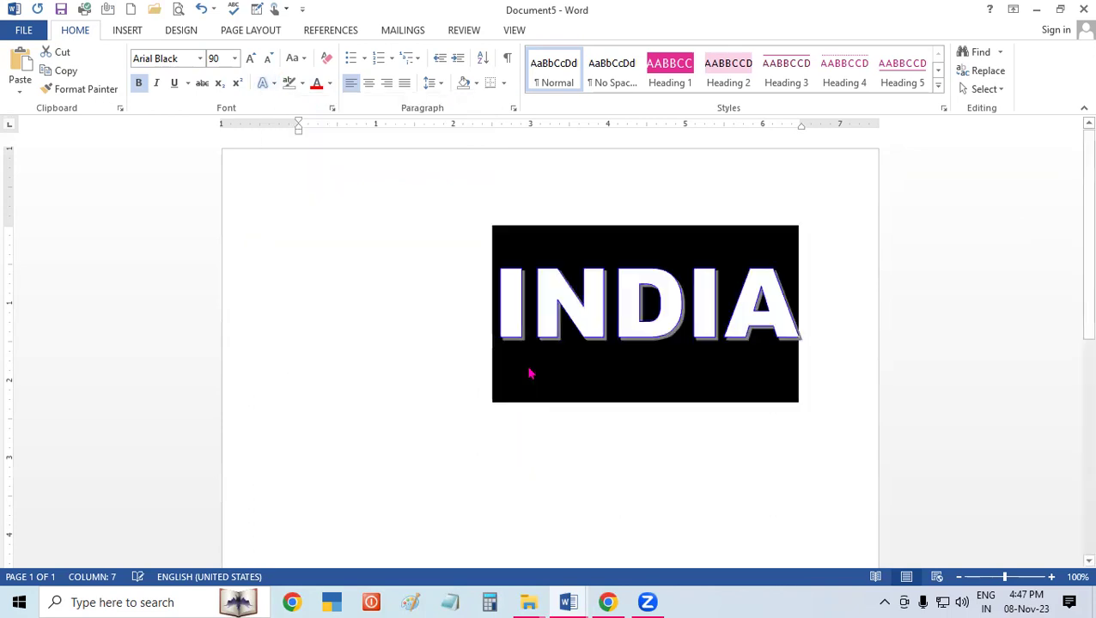
pyautogui.click(515, 465)
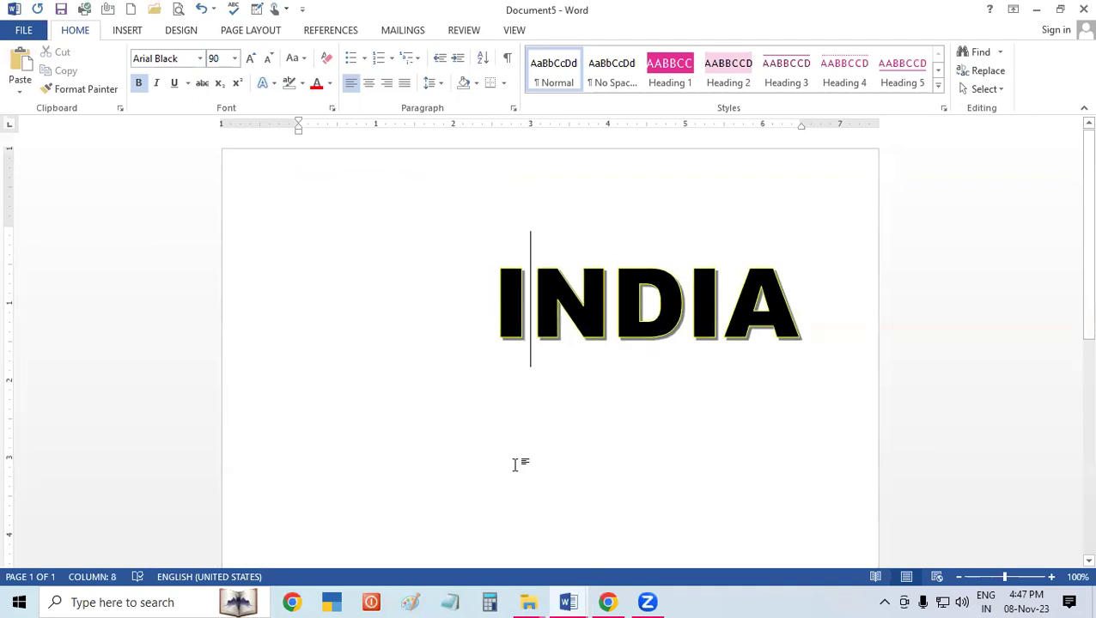
# Reselect INDIA, add and remove a line break before it, and reopen Text Effects
pyautogui.moveTo(497, 309); pyautogui.dragTo(868, 318)
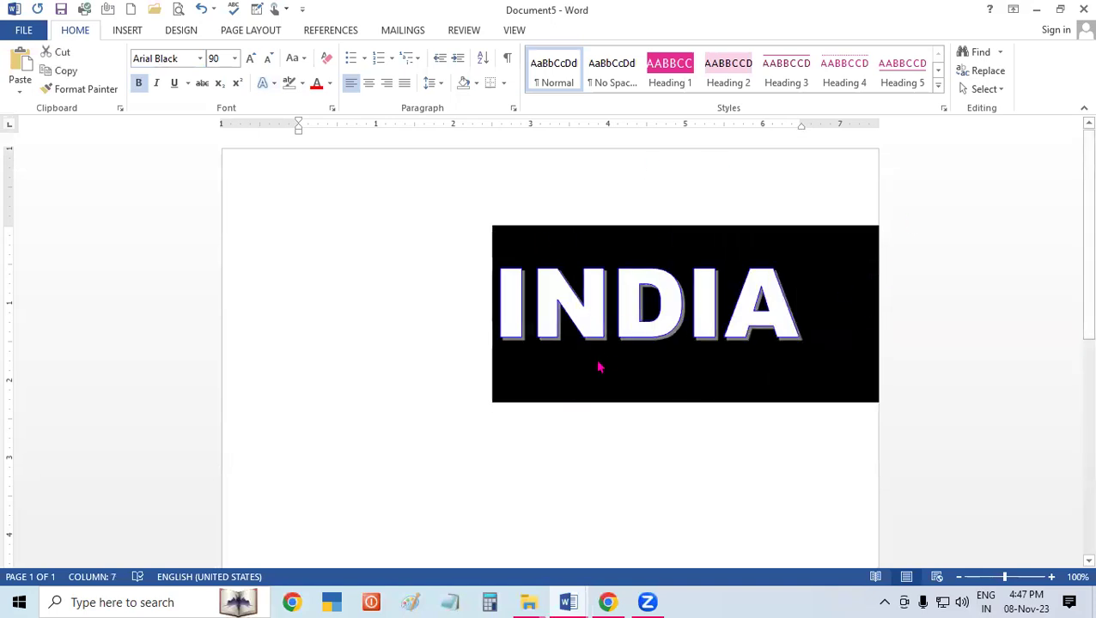
pyautogui.click(601, 361)
pyautogui.click(493, 311)
pyautogui.press('Return')
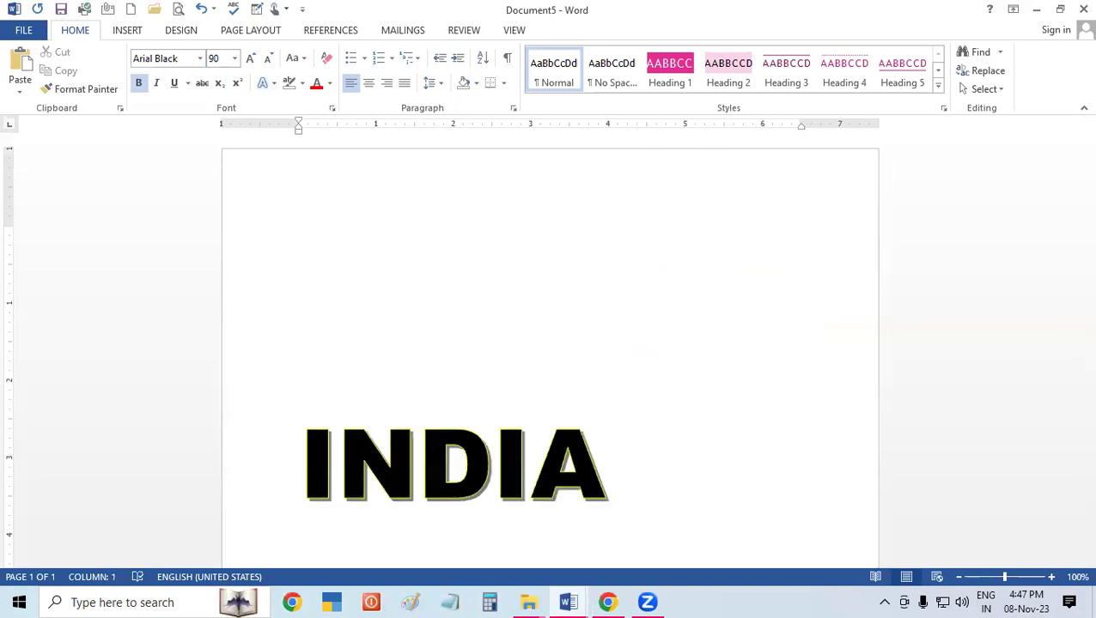
pyautogui.press('BackSpace')
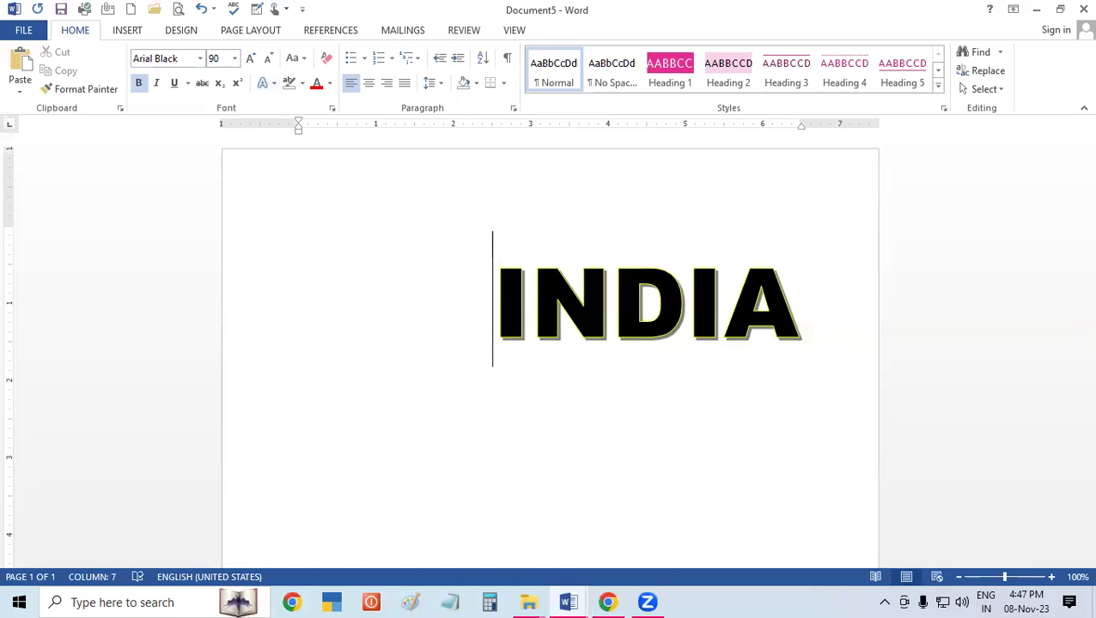
pyautogui.hotkey('shift', 'Right')
pyautogui.hotkey('shift', 'Right')
pyautogui.hotkey('shift', 'Right')
pyautogui.hotkey('shift', 'Right')
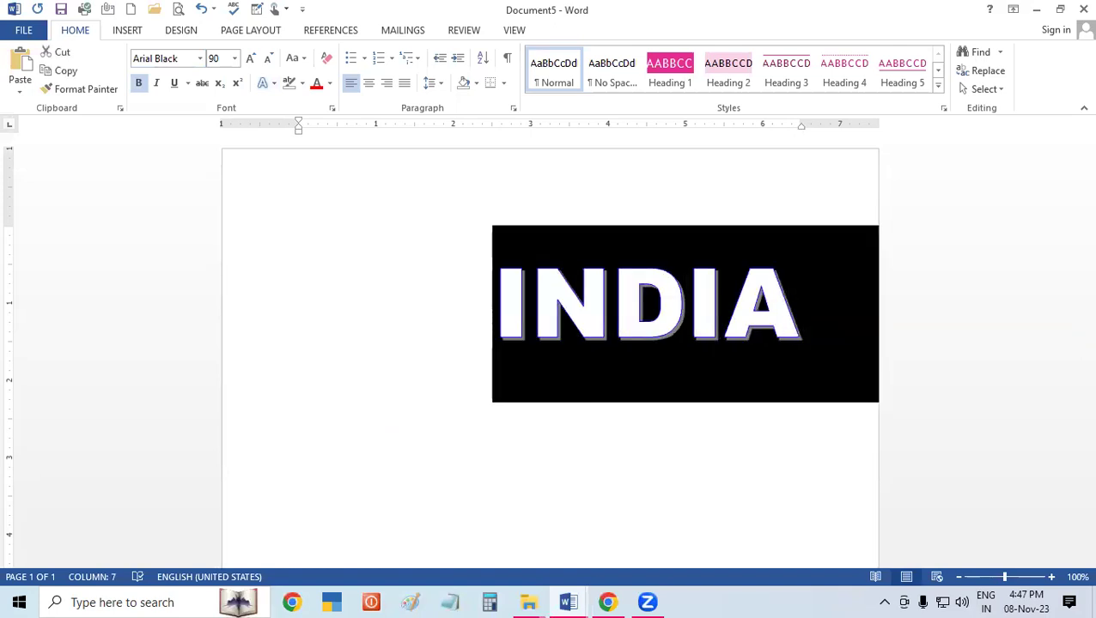
pyautogui.click(270, 82)
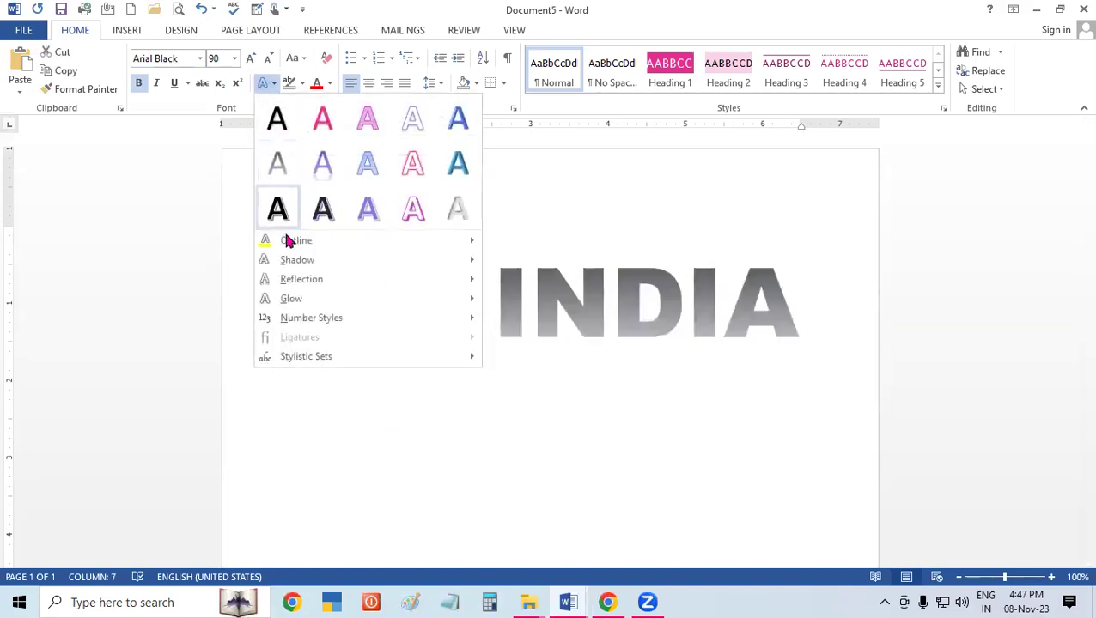
pyautogui.moveTo(297, 259)
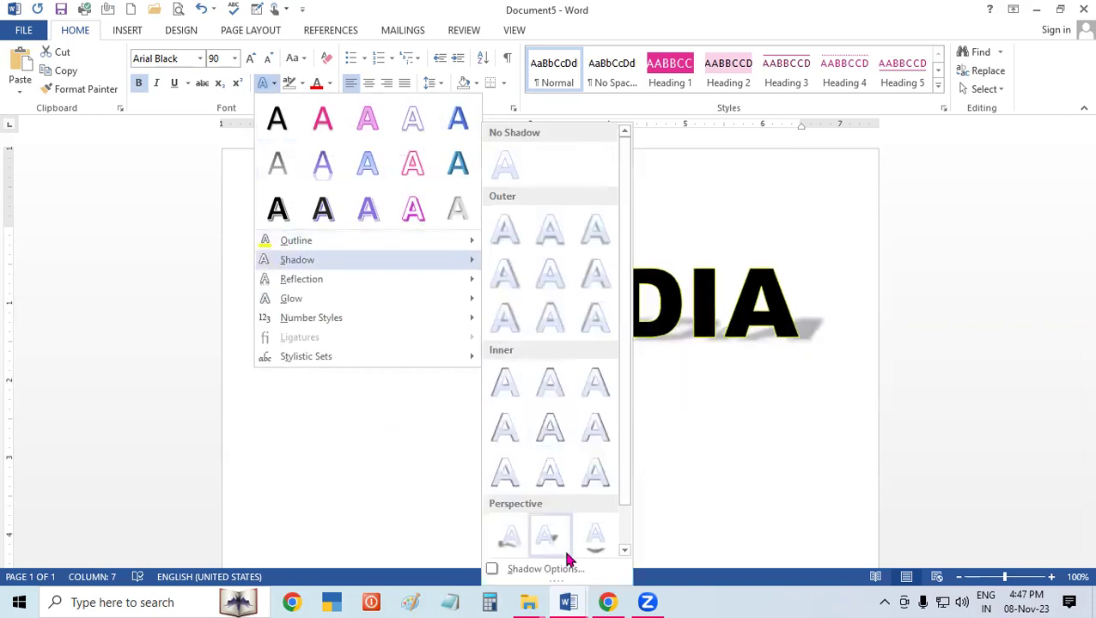
# Reselect the whole word INDIA and set its text shadow to No Shadow
pyautogui.click(458, 449)
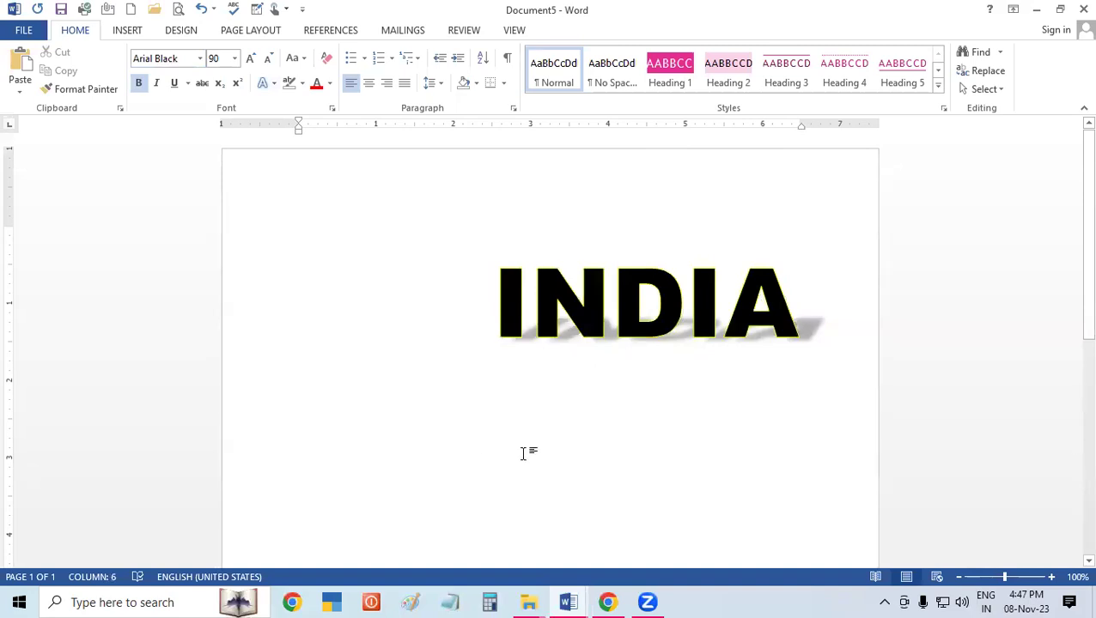
pyautogui.click(515, 295)
pyautogui.click(482, 283)
pyautogui.moveTo(489, 301); pyautogui.dragTo(798, 292)
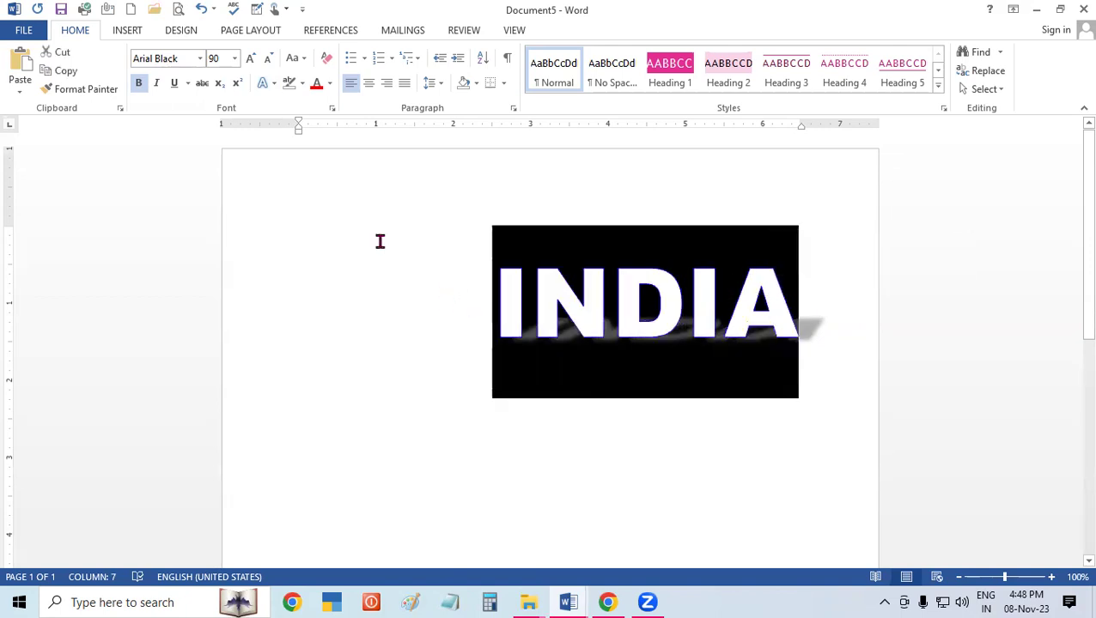
pyautogui.click(271, 85)
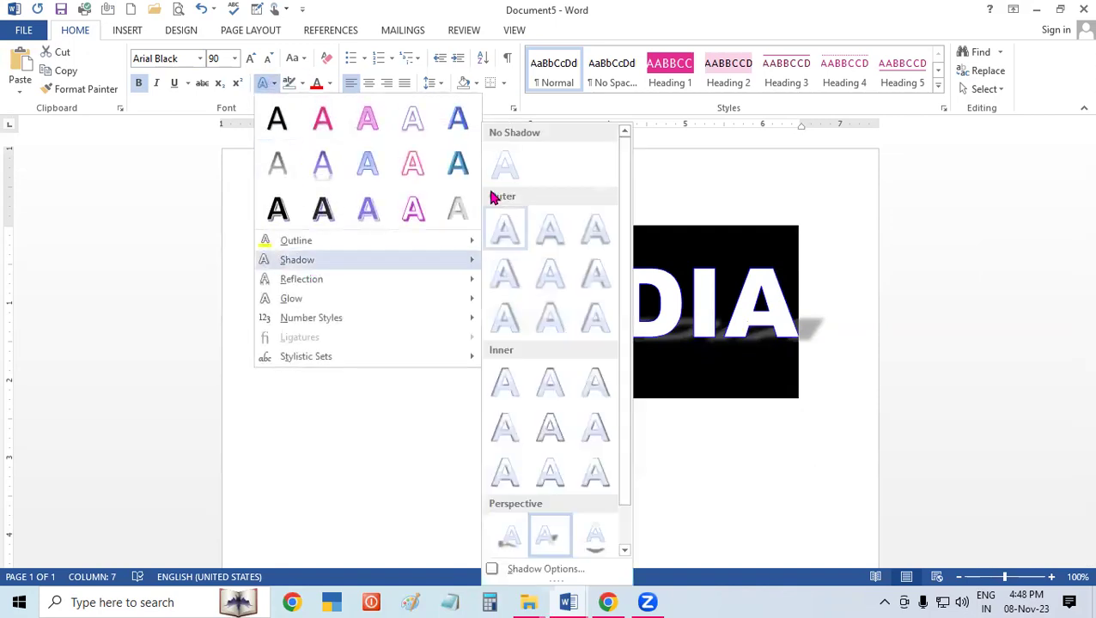
pyautogui.click(502, 166)
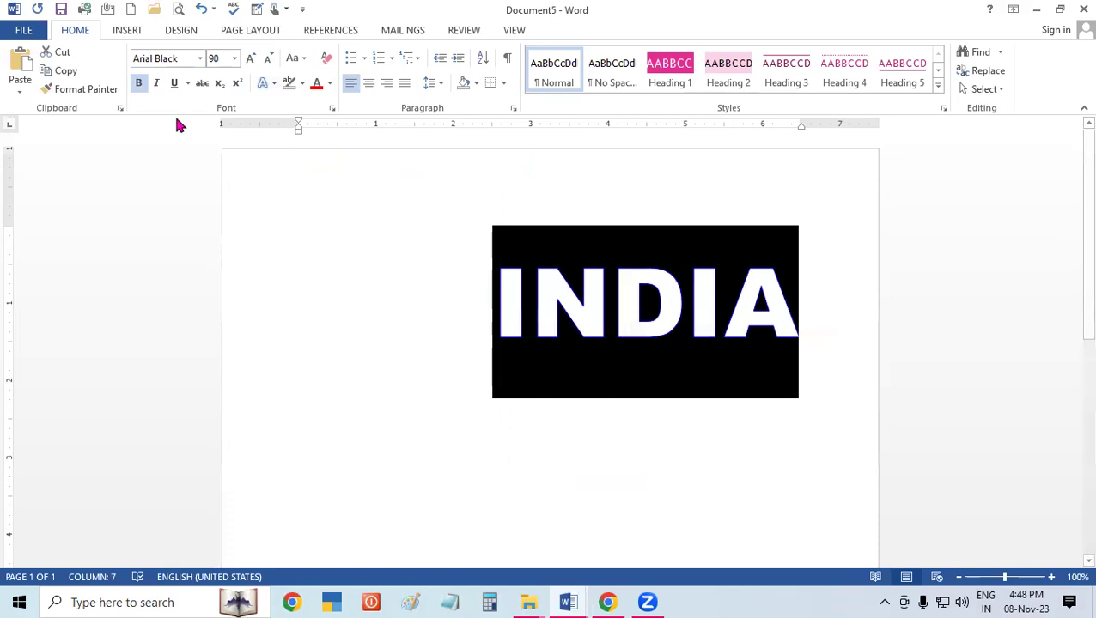
pyautogui.click(266, 86)
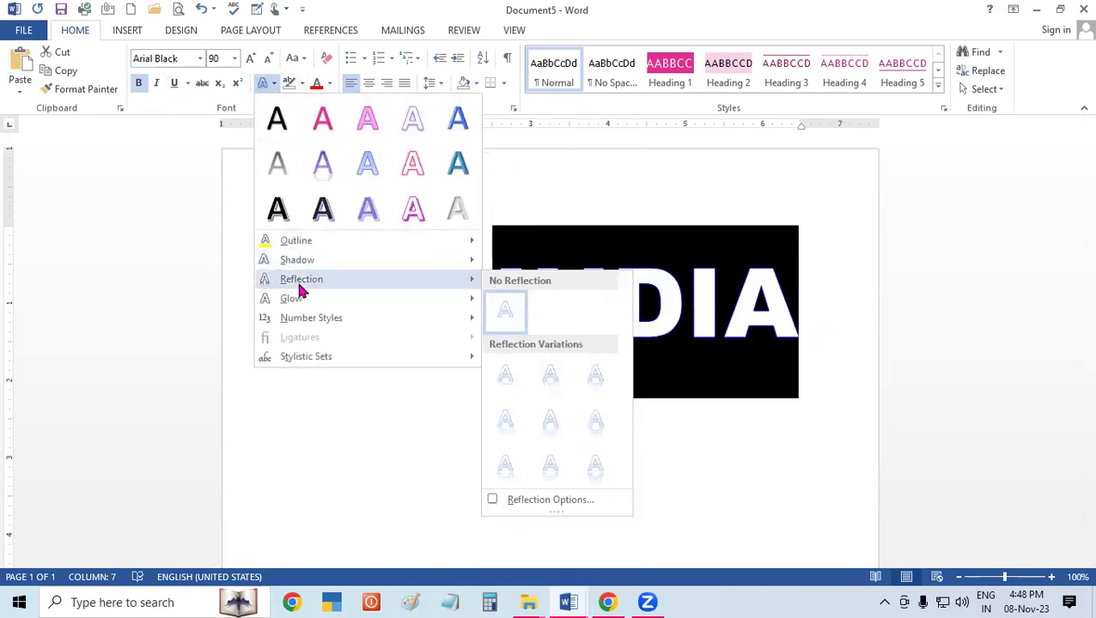
pyautogui.moveTo(301, 279)
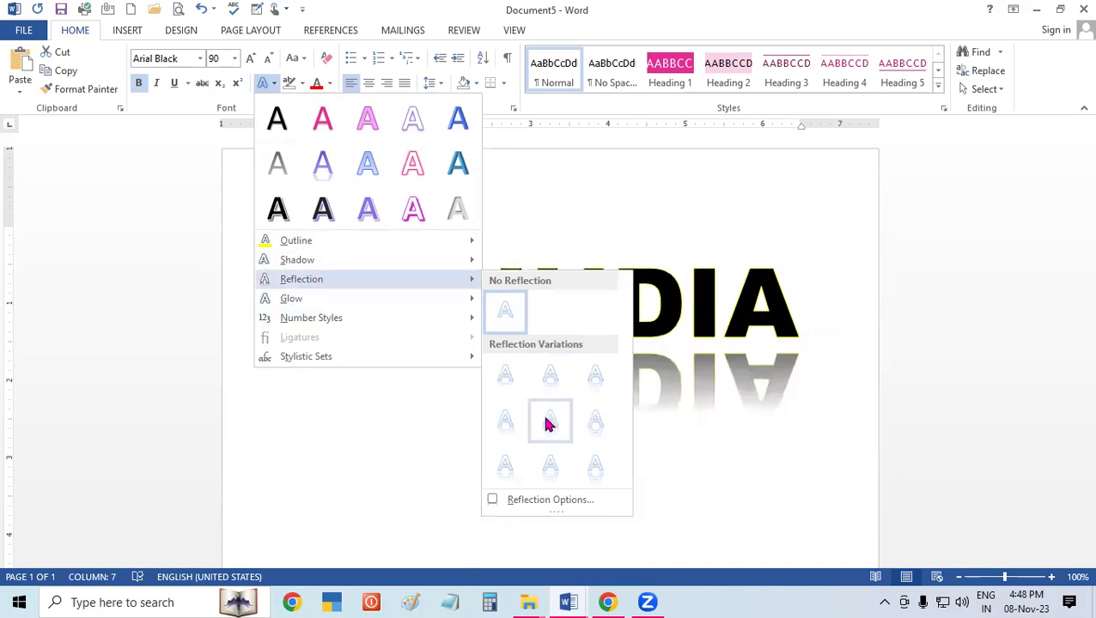
pyautogui.click(548, 421)
pyautogui.click(349, 389)
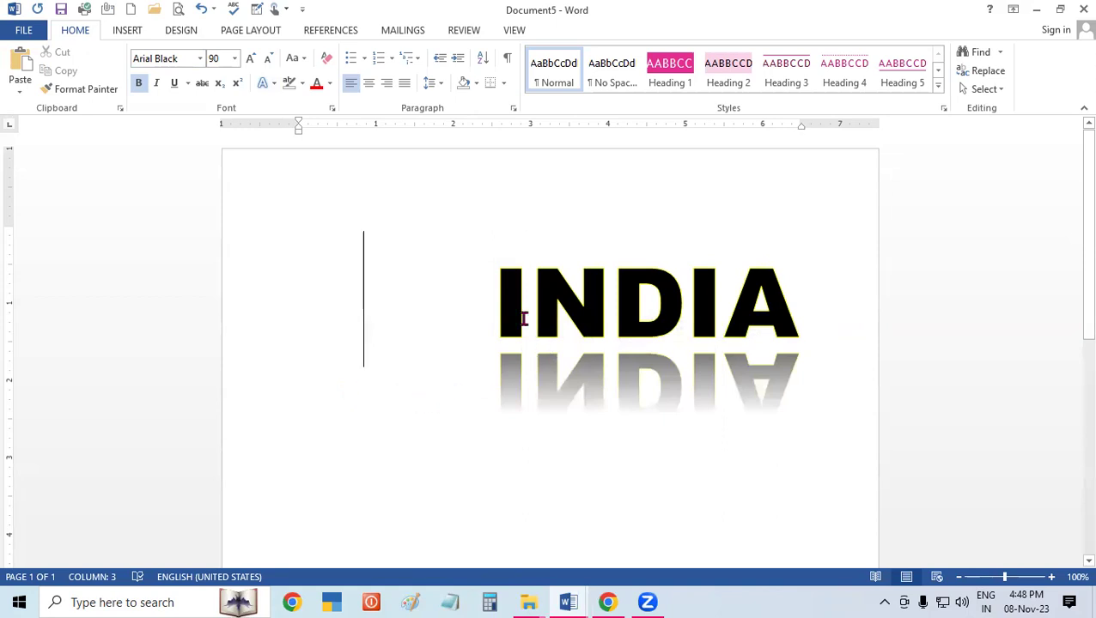
pyautogui.moveTo(508, 303); pyautogui.dragTo(807, 320)
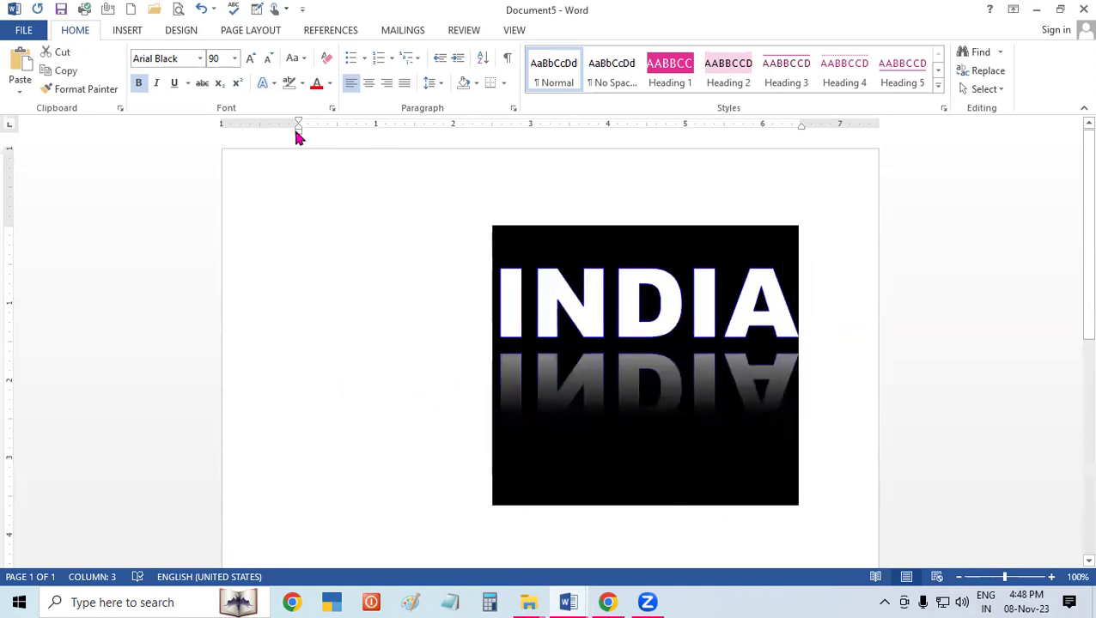
pyautogui.click(271, 86)
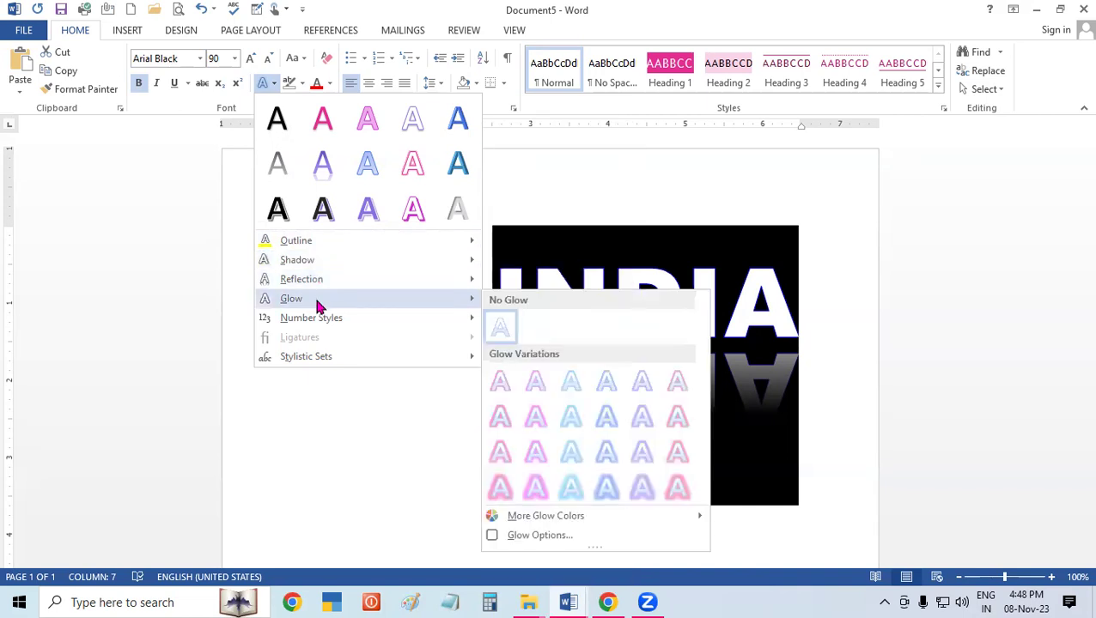
pyautogui.moveTo(301, 279)
pyautogui.click(507, 308)
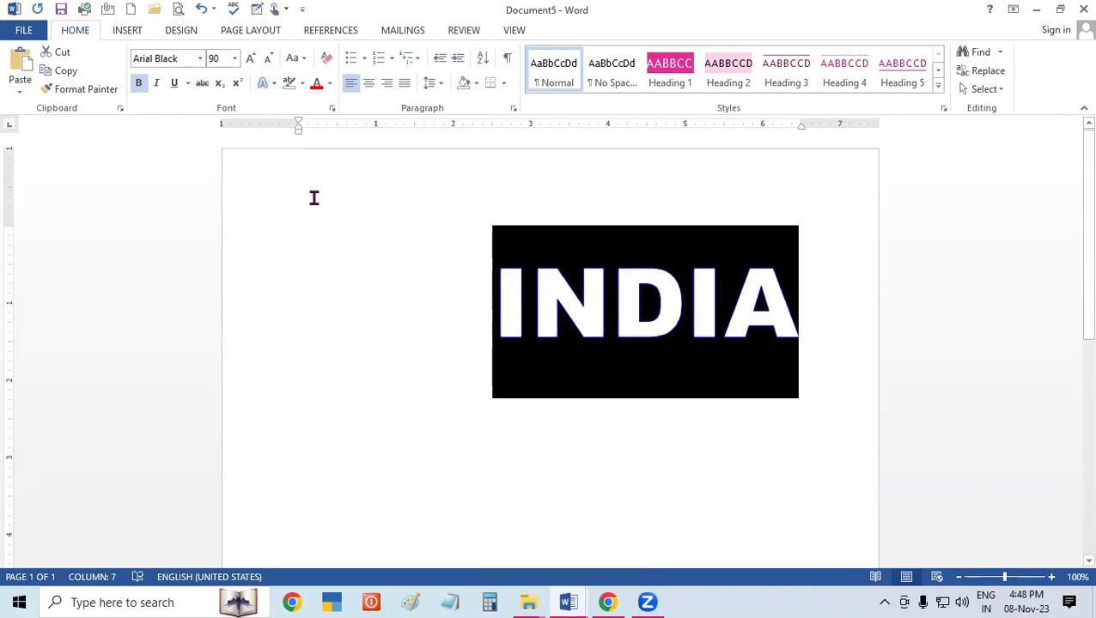
# Apply a light-blue Glow variation from Text Effects to the selected INDIA text
pyautogui.click(263, 83)
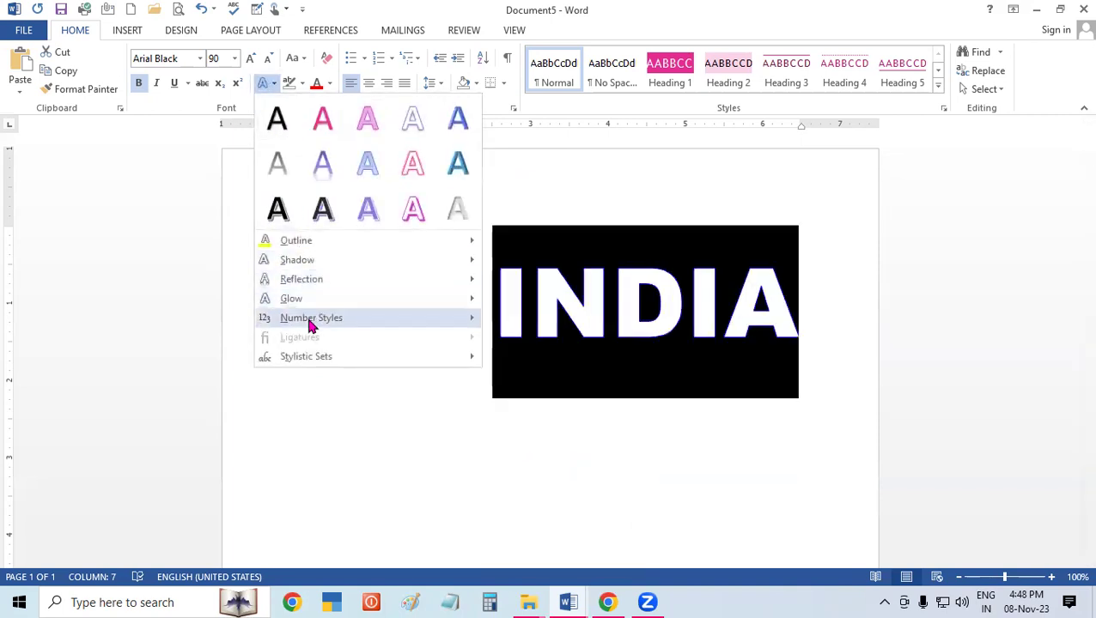
pyautogui.moveTo(291, 298)
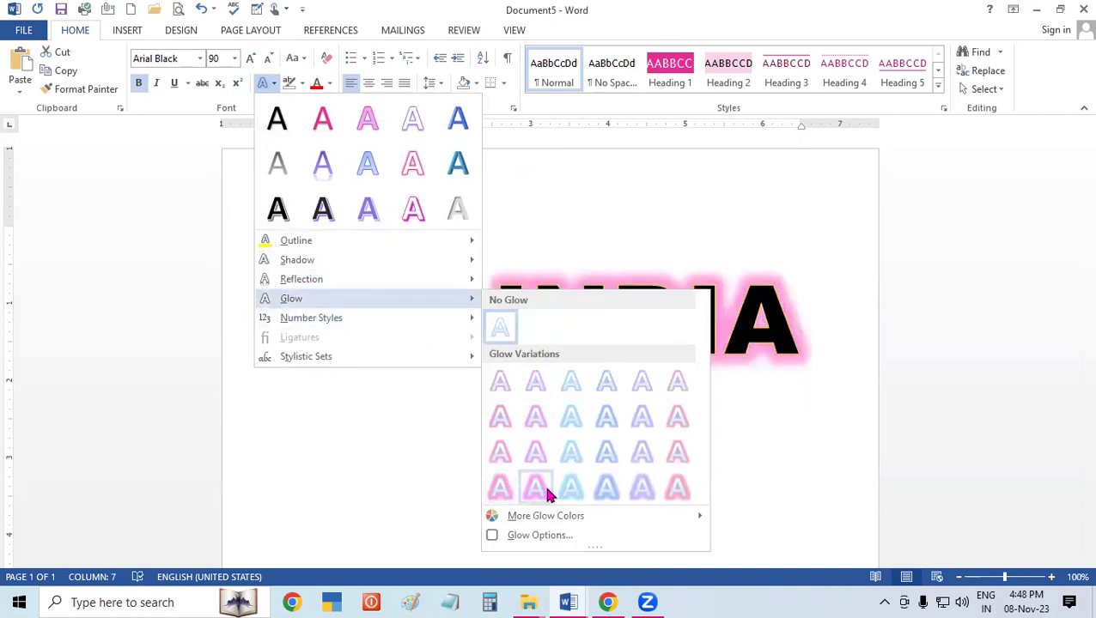
pyautogui.click(573, 492)
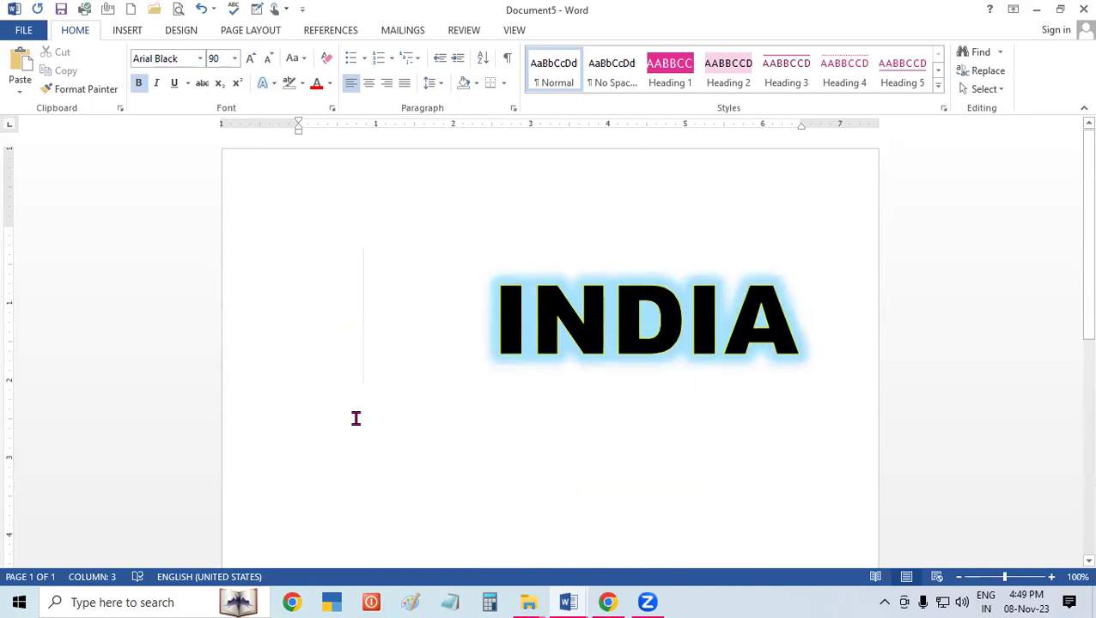
# Switch the page orientation to Landscape
pyautogui.click(269, 30)
pyautogui.click(86, 90)
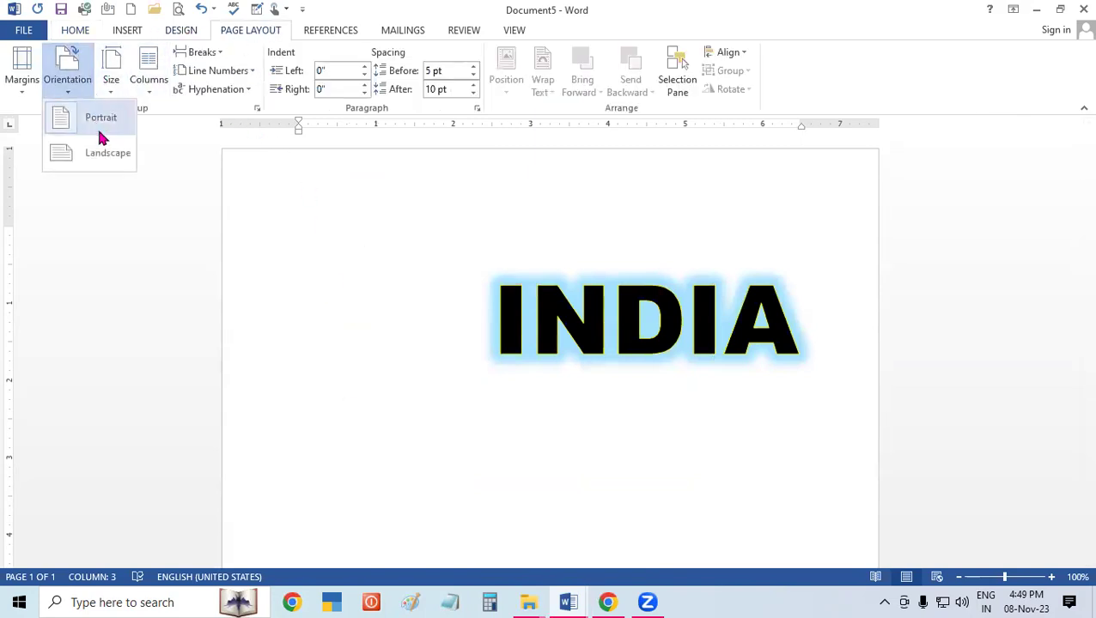
pyautogui.click(110, 159)
# Select the INDIA line and increase its font size
pyautogui.click(386, 311)
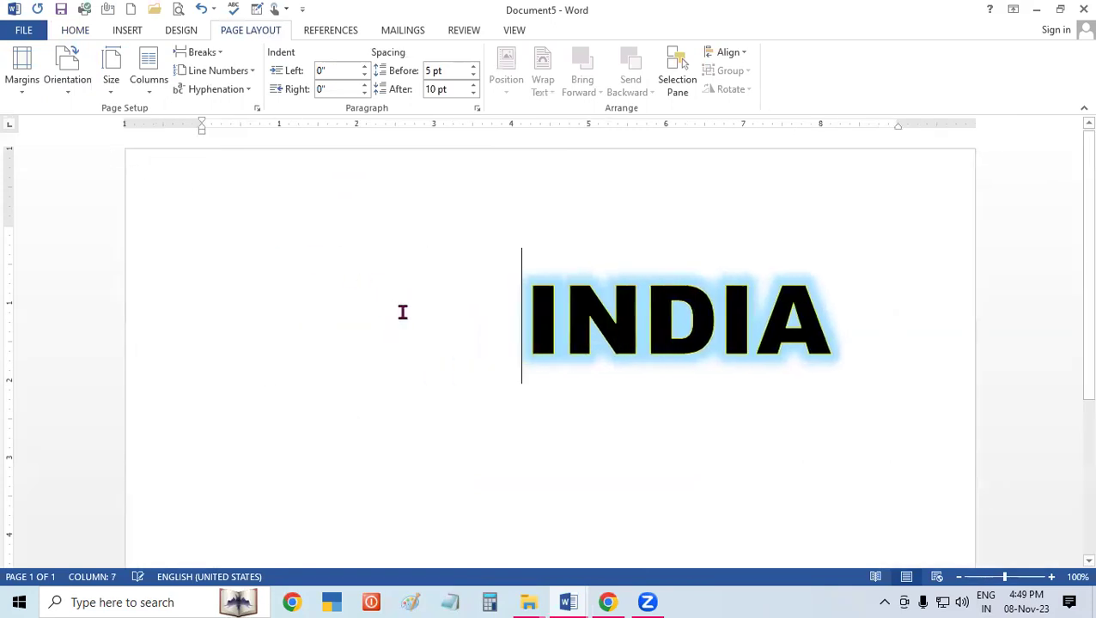
pyautogui.tripleClick(766, 315)
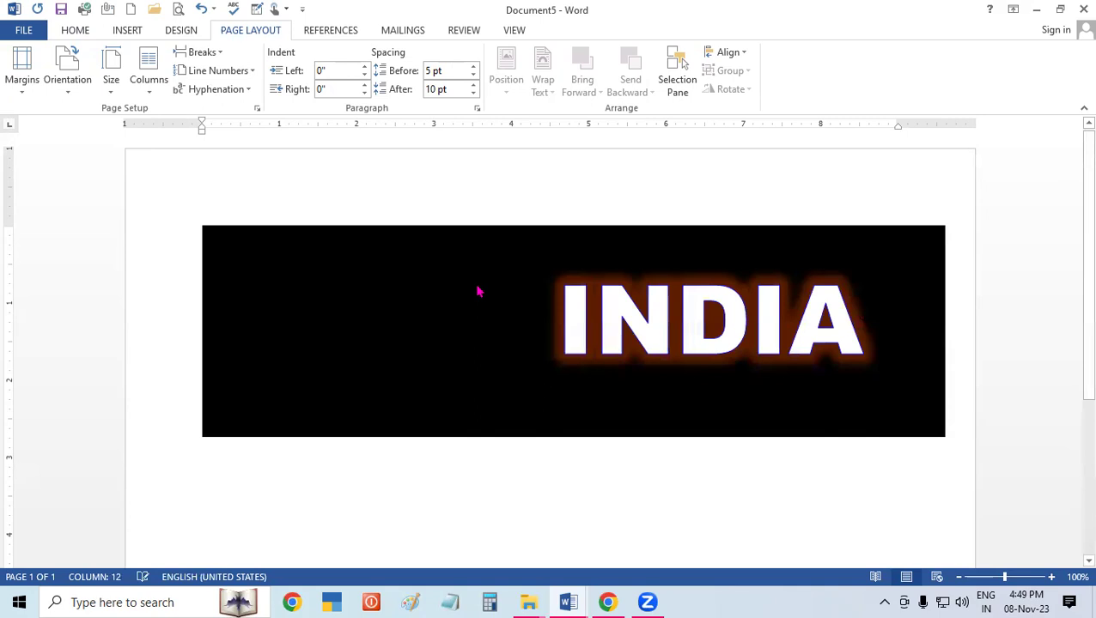
pyautogui.hotkey('ctrl', 'shift', '.')
pyautogui.hotkey('ctrl', 'shift', '.')
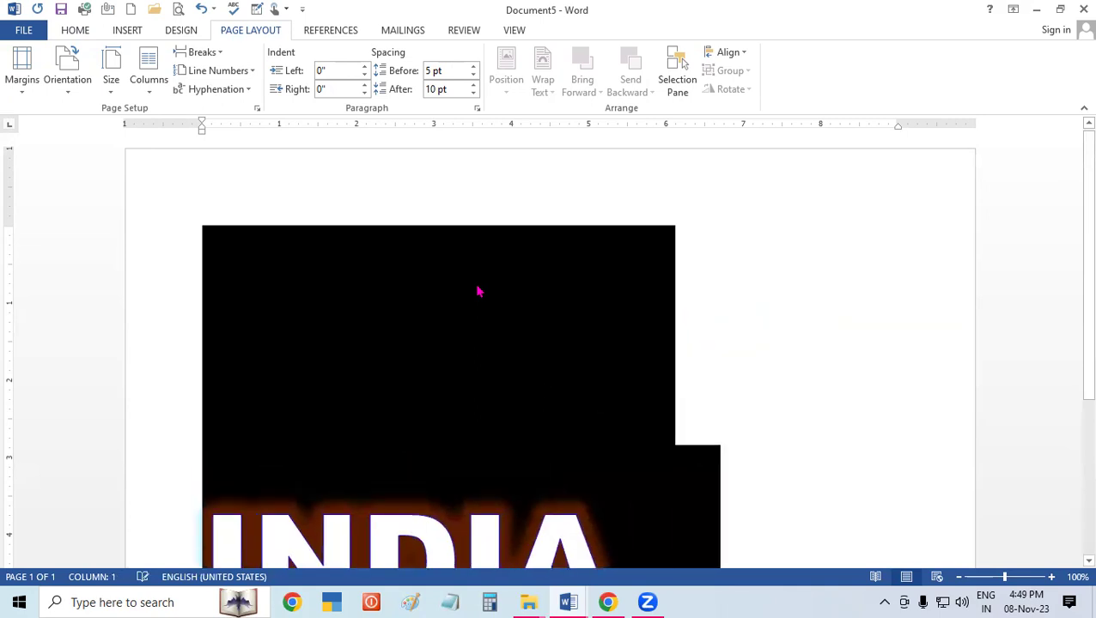
# Bring INDIA back onto the first line, remove a leading space, and reselect it on the Home tab
pyautogui.click(197, 563)
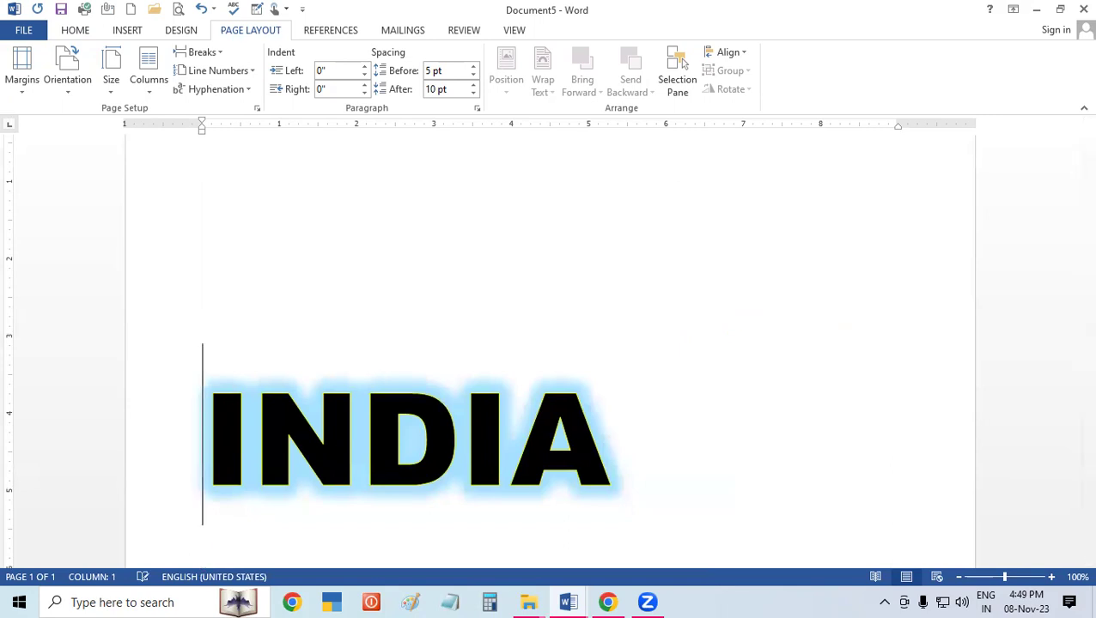
pyautogui.press('BackSpace')
pyautogui.press('BackSpace')
pyautogui.press('BackSpace')
pyautogui.press('BackSpace')
pyautogui.press('BackSpace')
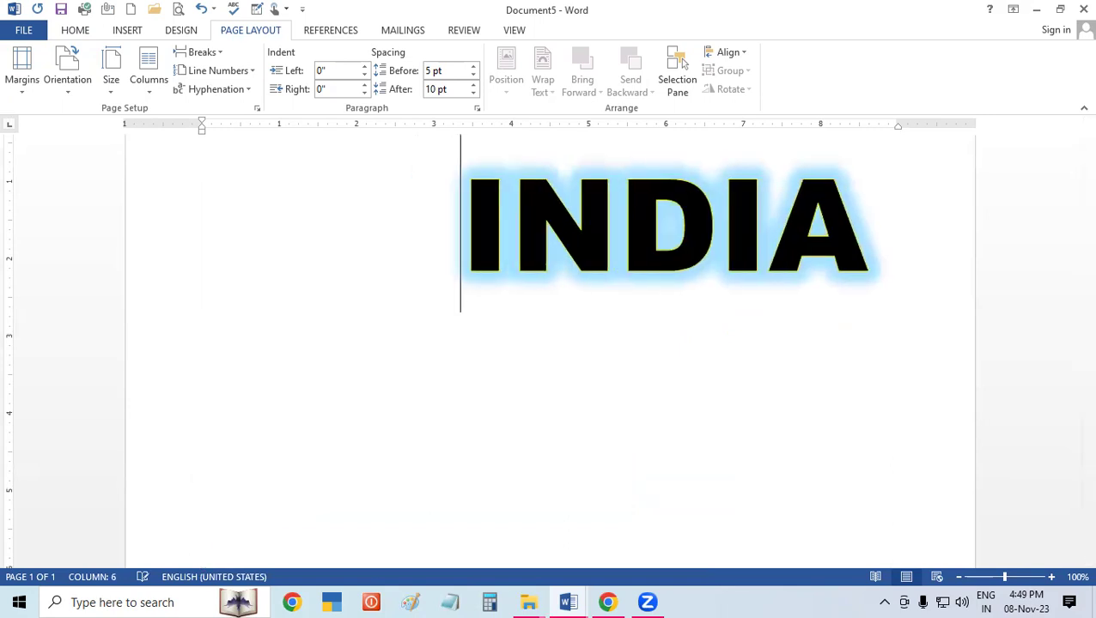
pyautogui.press('BackSpace')
pyautogui.press('BackSpace')
pyautogui.press('BackSpace')
pyautogui.press('BackSpace')
pyautogui.hotkey('shift', 'Right')
pyautogui.hotkey('shift', 'End')
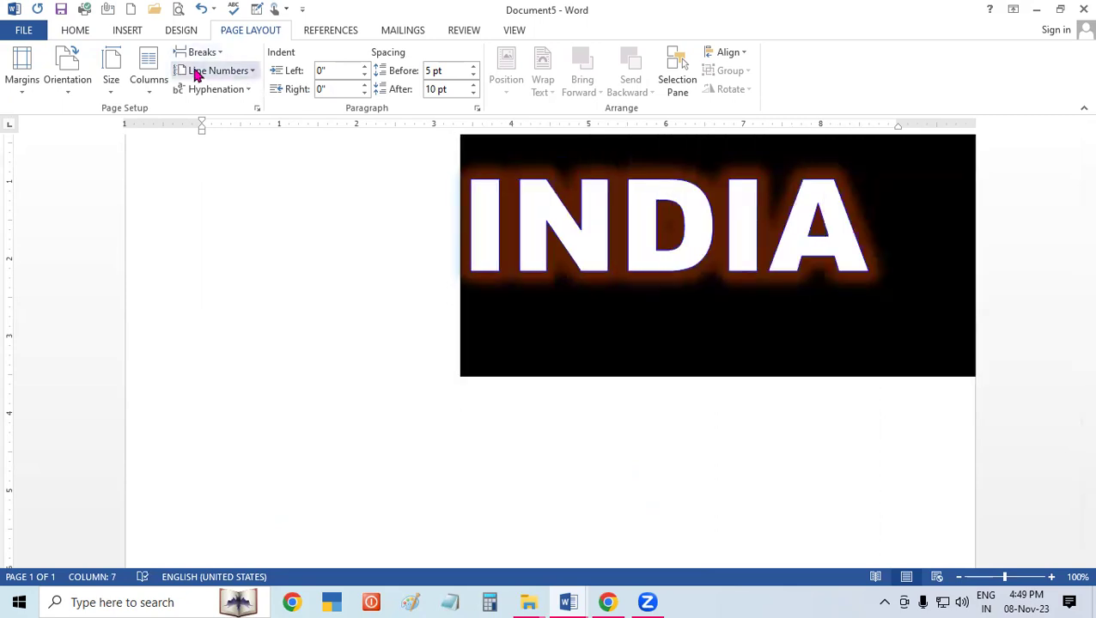
pyautogui.click(77, 33)
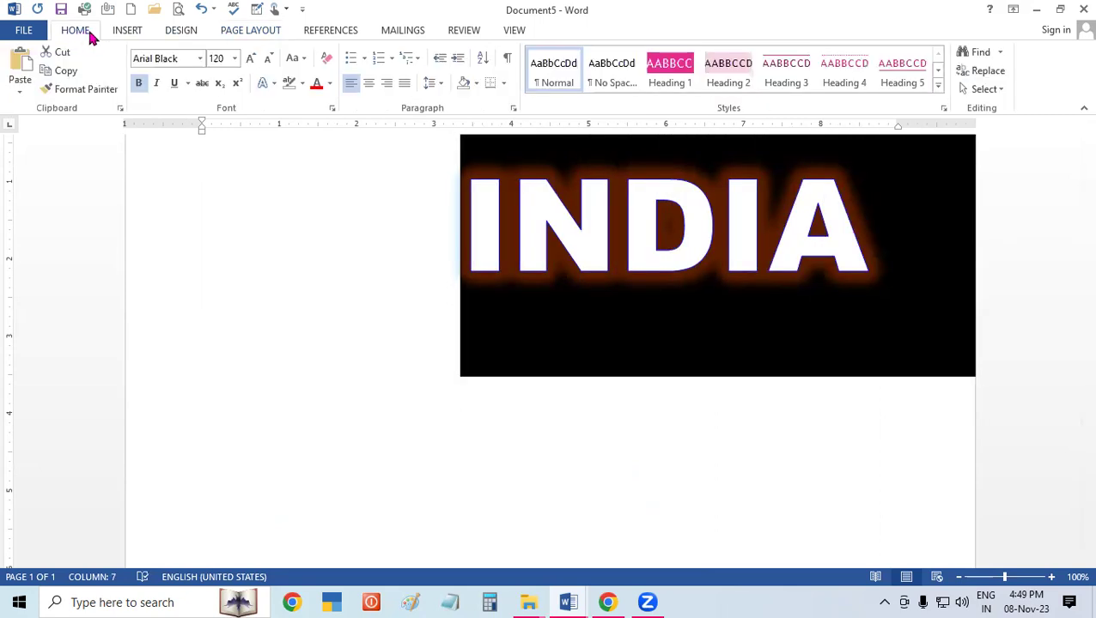
pyautogui.click(272, 84)
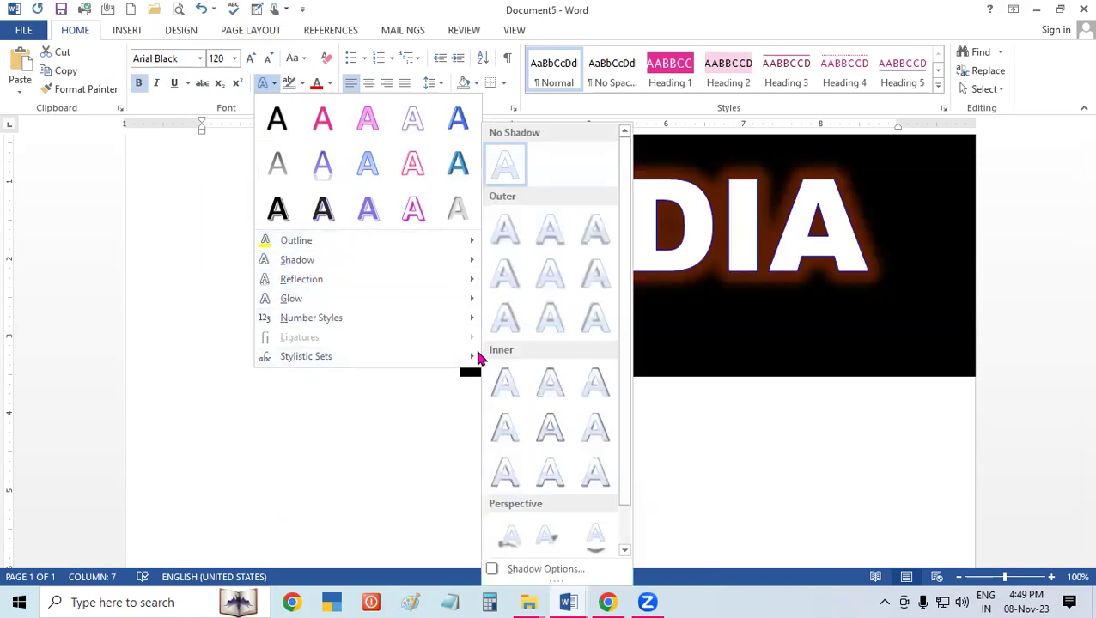
pyautogui.moveTo(301, 279)
pyautogui.click(398, 477)
pyautogui.click(406, 434)
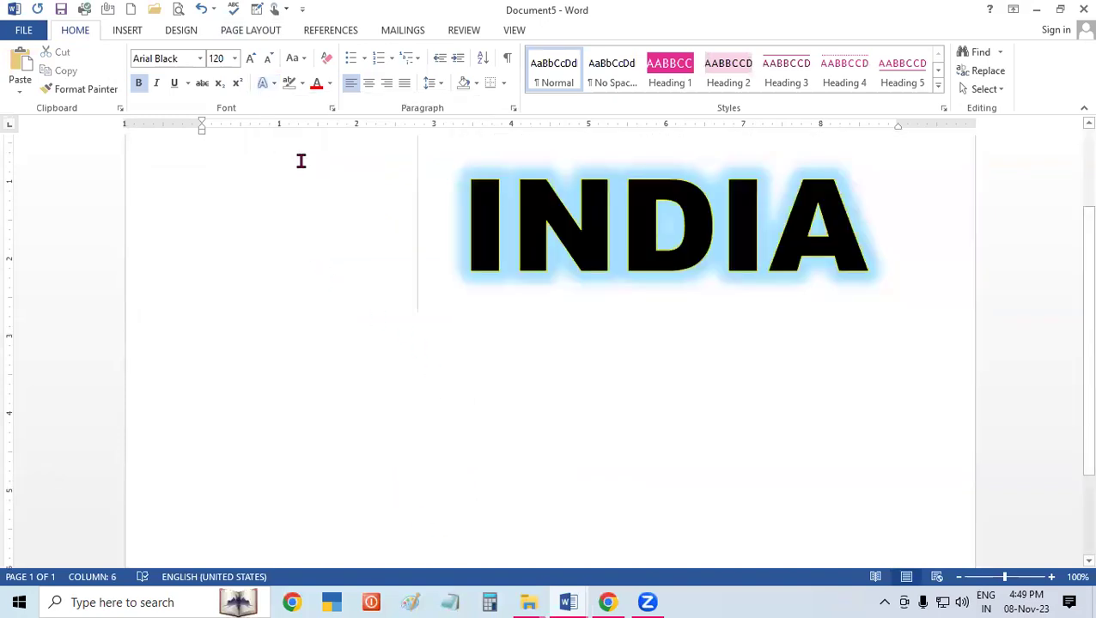
pyautogui.click(264, 84)
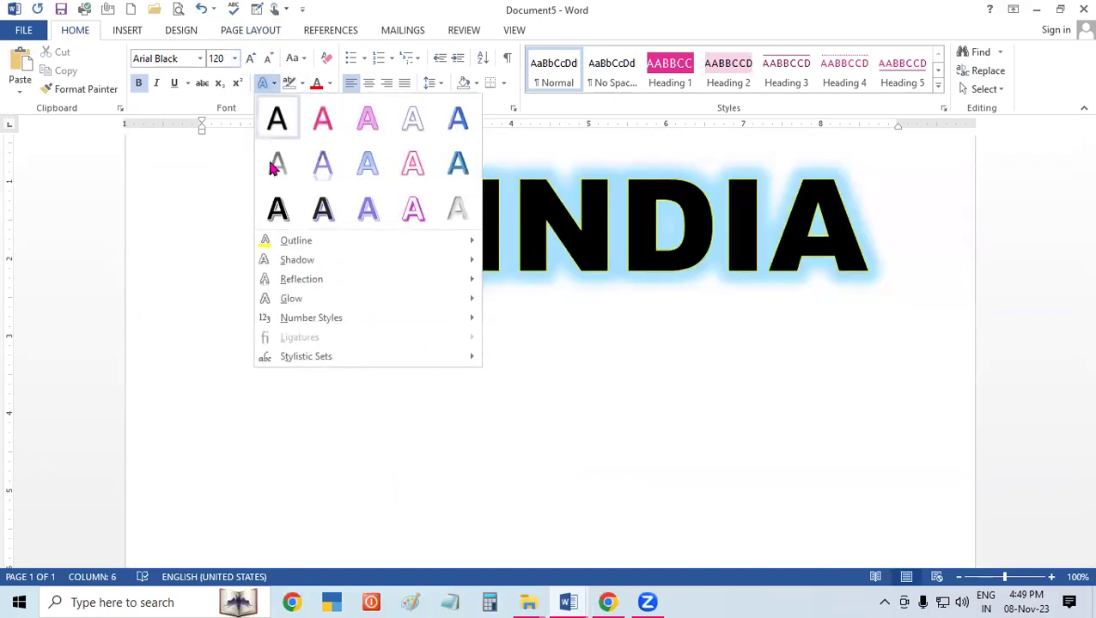
pyautogui.click(381, 398)
pyautogui.click(541, 357)
pyautogui.click(911, 259)
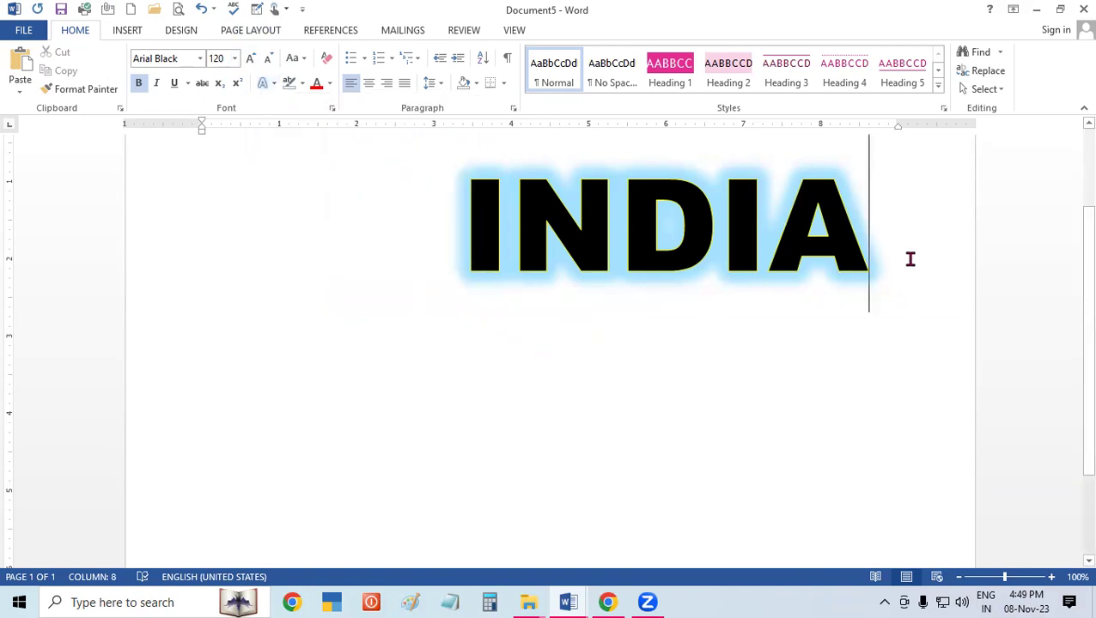
# Type 123 on a new line below INDIA and give it Proportional Old-style number style
pyautogui.press('Return')
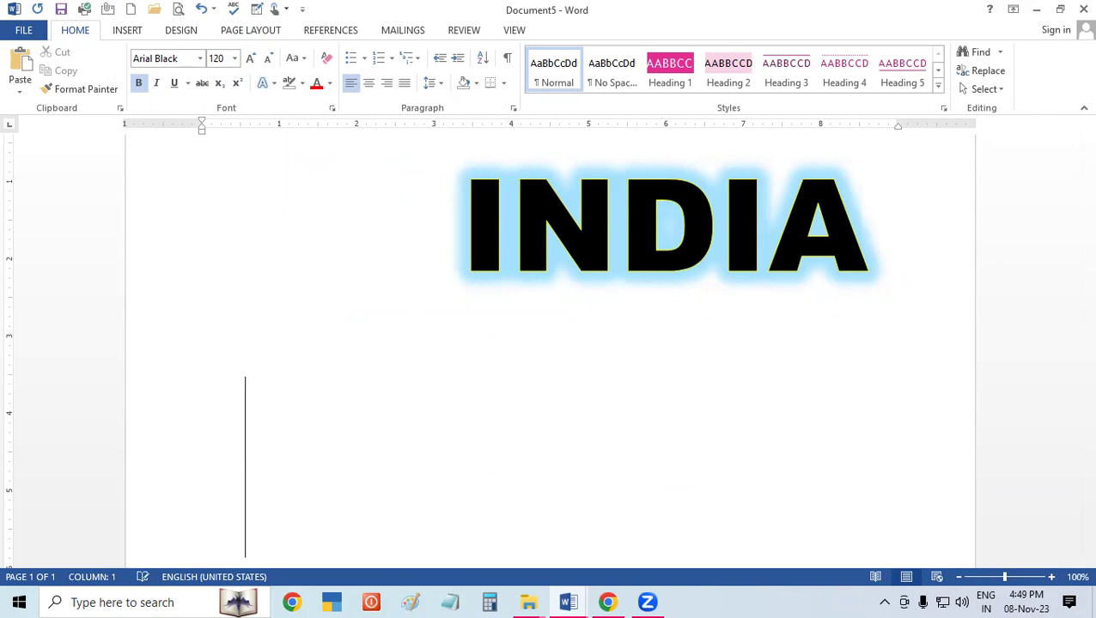
pyautogui.write('1')
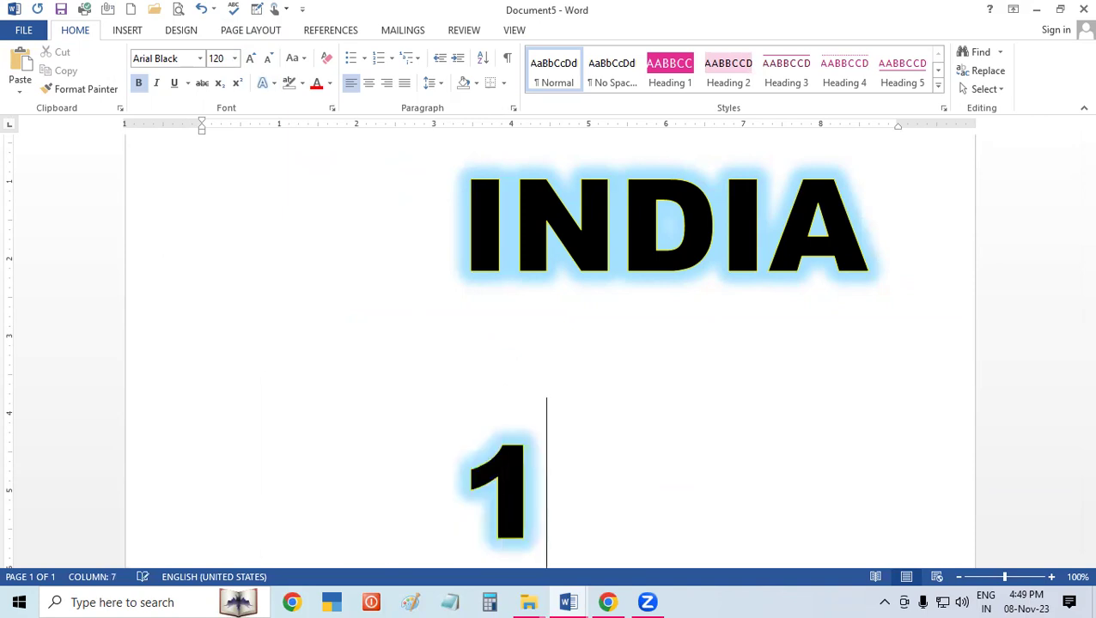
pyautogui.write('23')
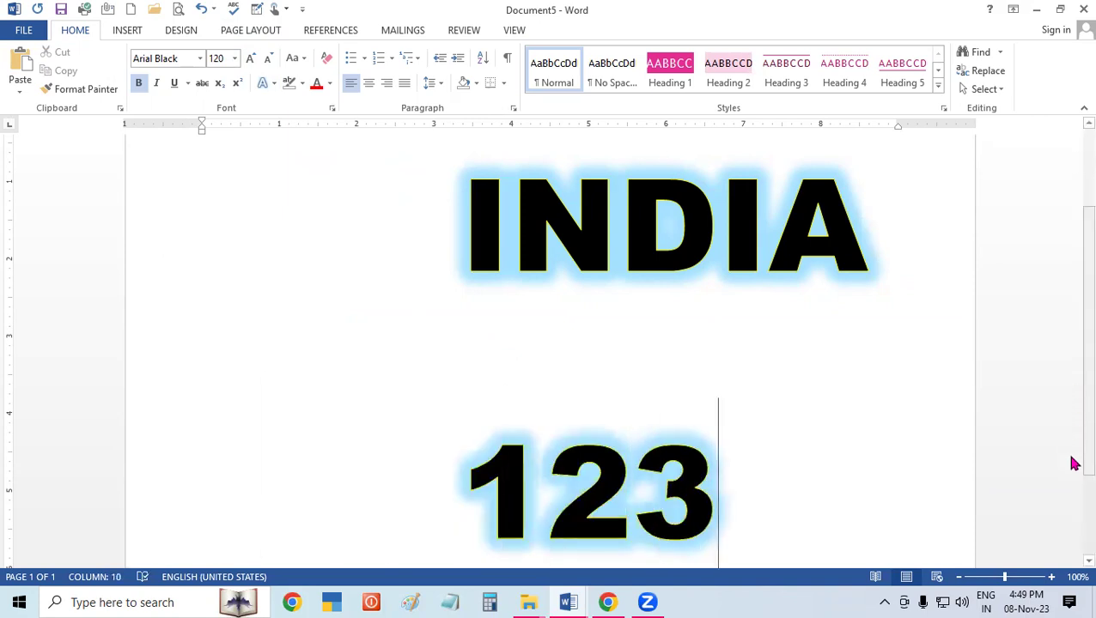
pyautogui.scroll(-1, 1074, 567)
pyautogui.scroll(-2, 773, 412)
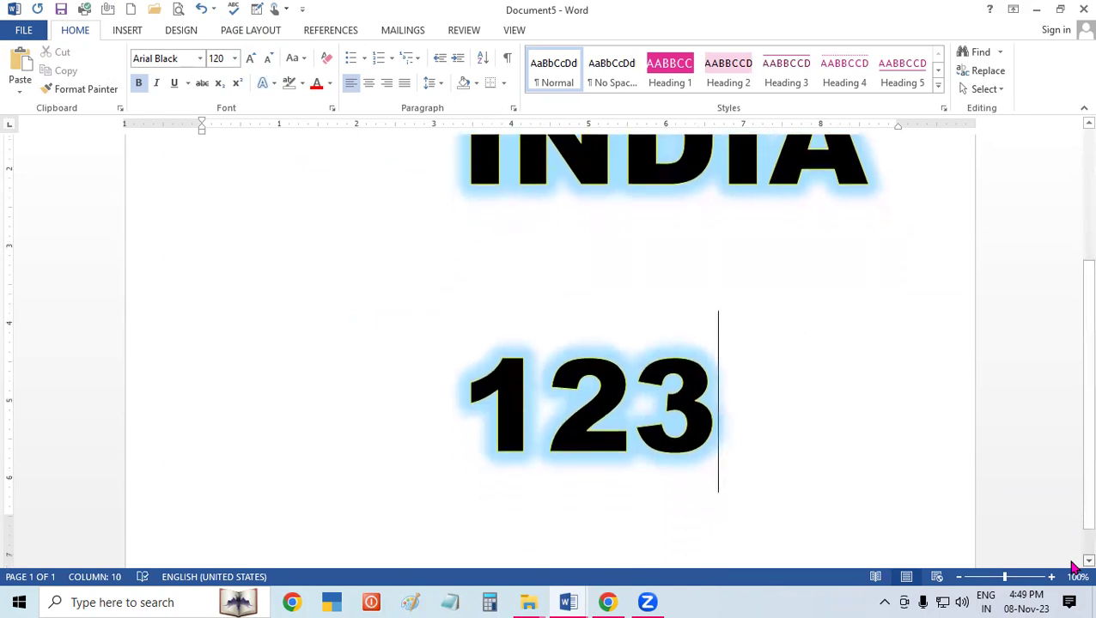
pyautogui.click(484, 405)
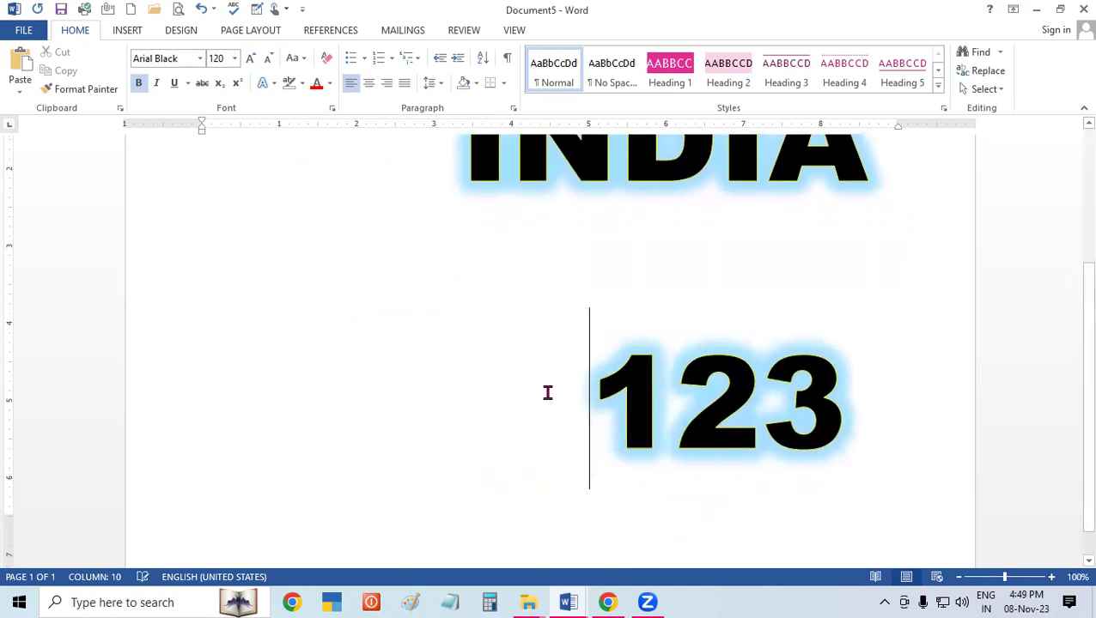
pyautogui.moveTo(676, 394); pyautogui.dragTo(837, 412)
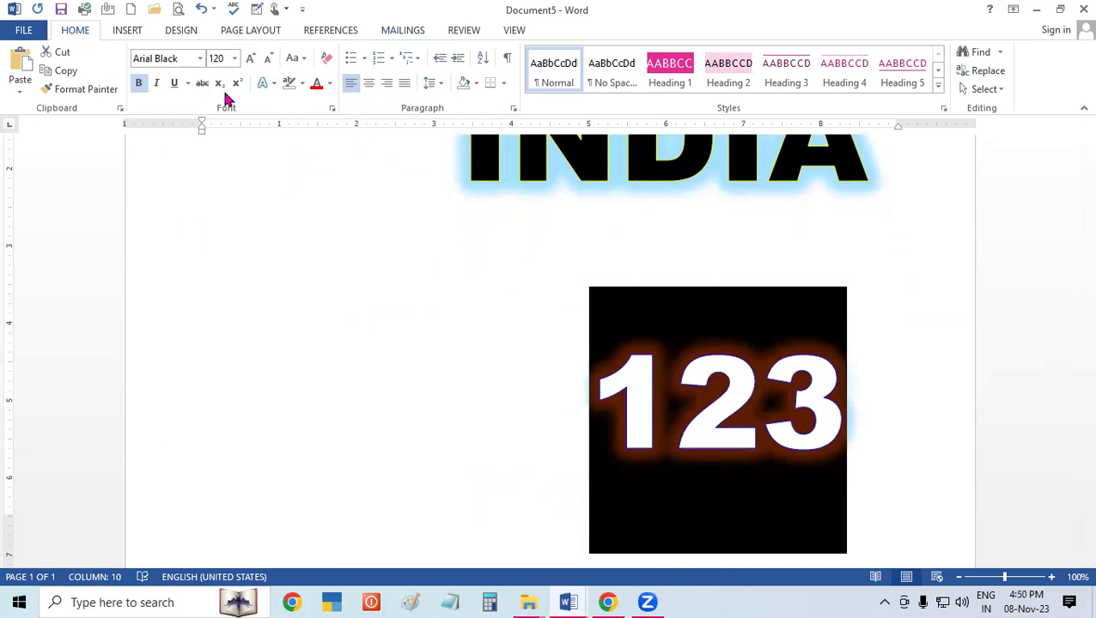
pyautogui.click(273, 85)
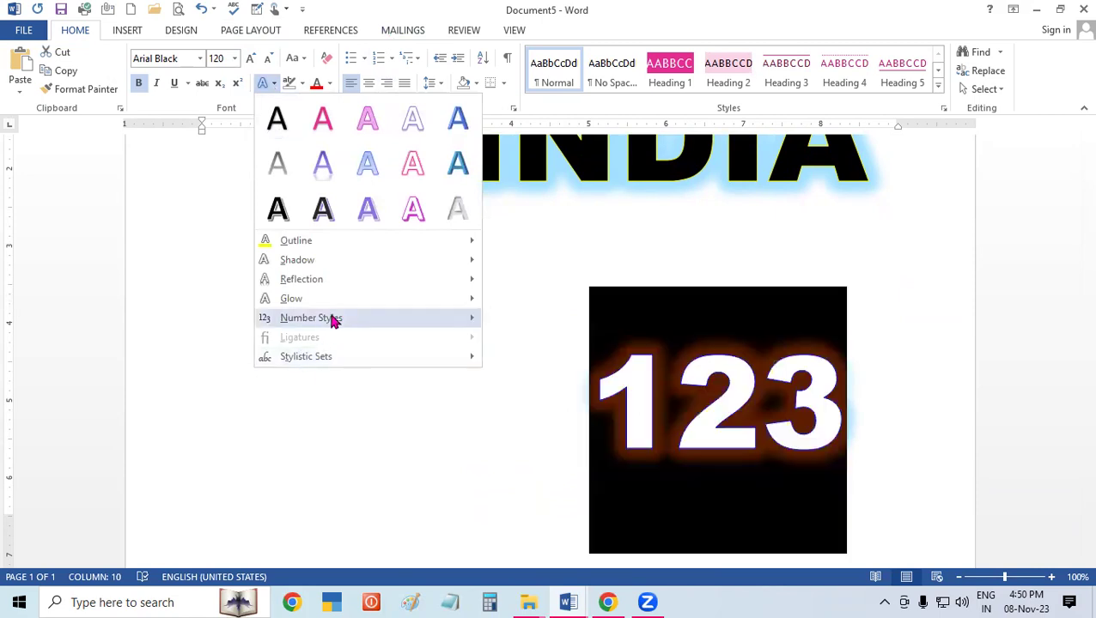
pyautogui.moveTo(311, 318)
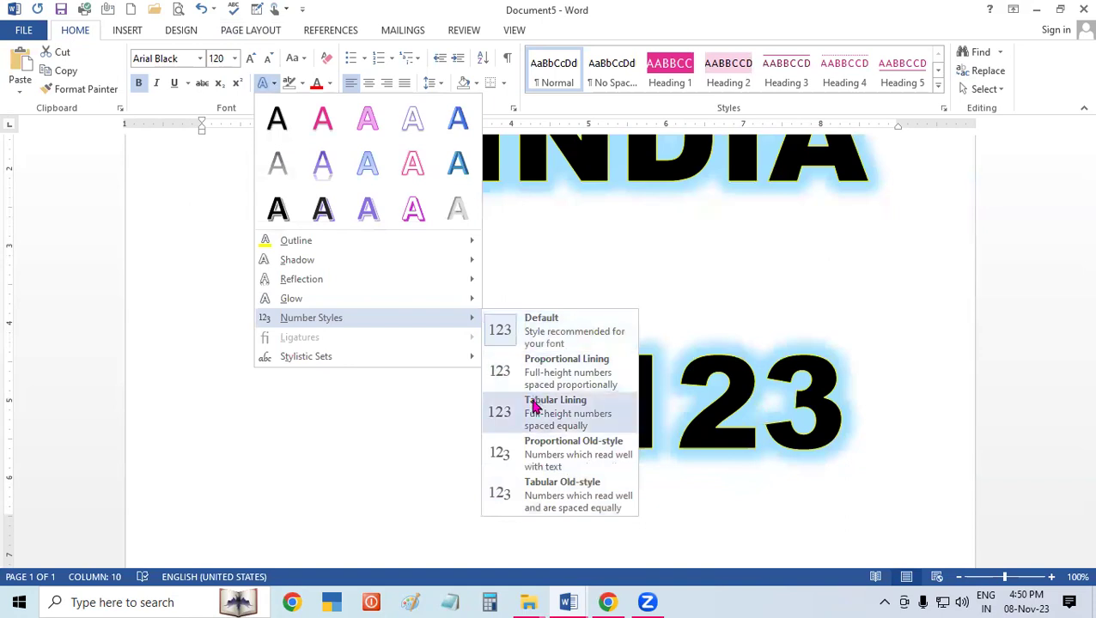
pyautogui.click(531, 452)
pyautogui.click(405, 426)
# Apply the last stylistic set from Text Effects to the INDIA line
pyautogui.click(459, 168)
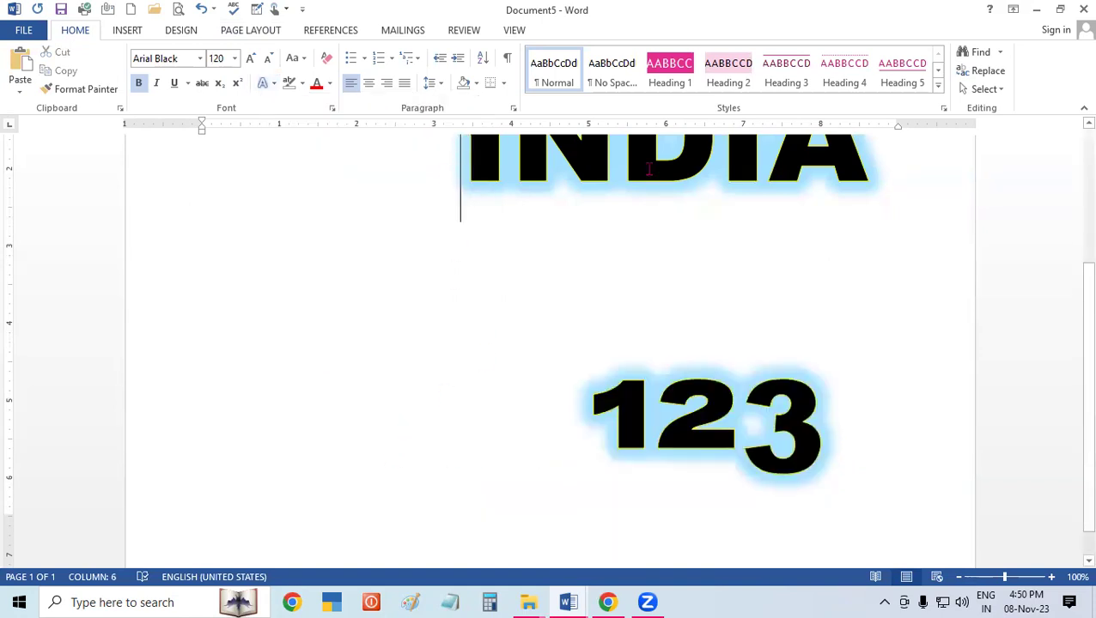
pyautogui.hotkey('shift', 'End')
pyautogui.click(269, 81)
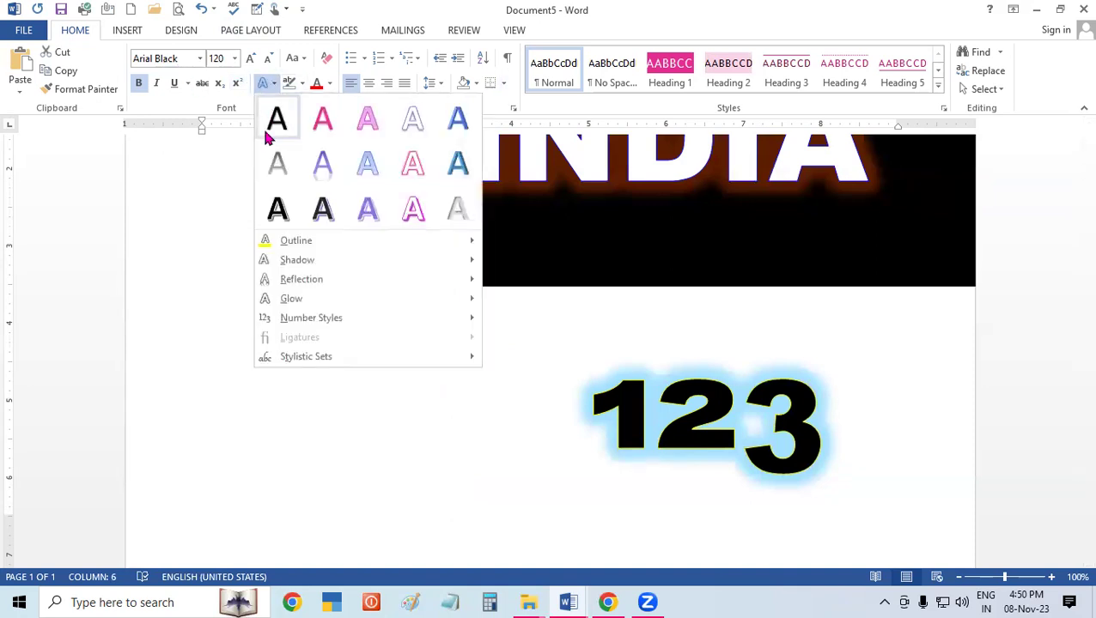
pyautogui.moveTo(305, 357)
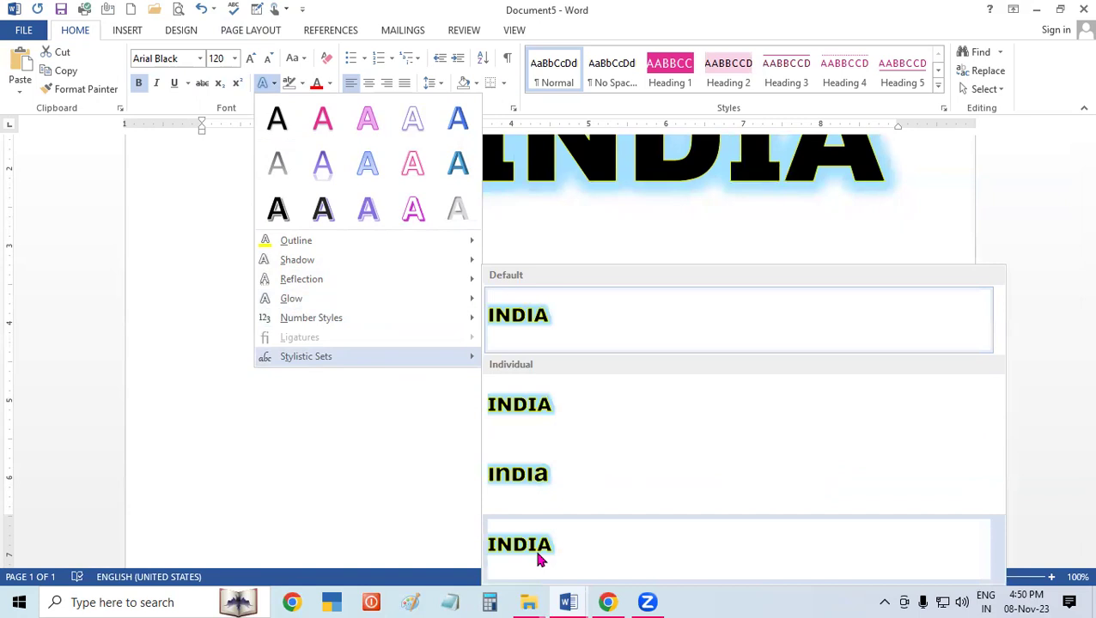
pyautogui.click(540, 560)
pyautogui.scroll(5, 1071, 404)
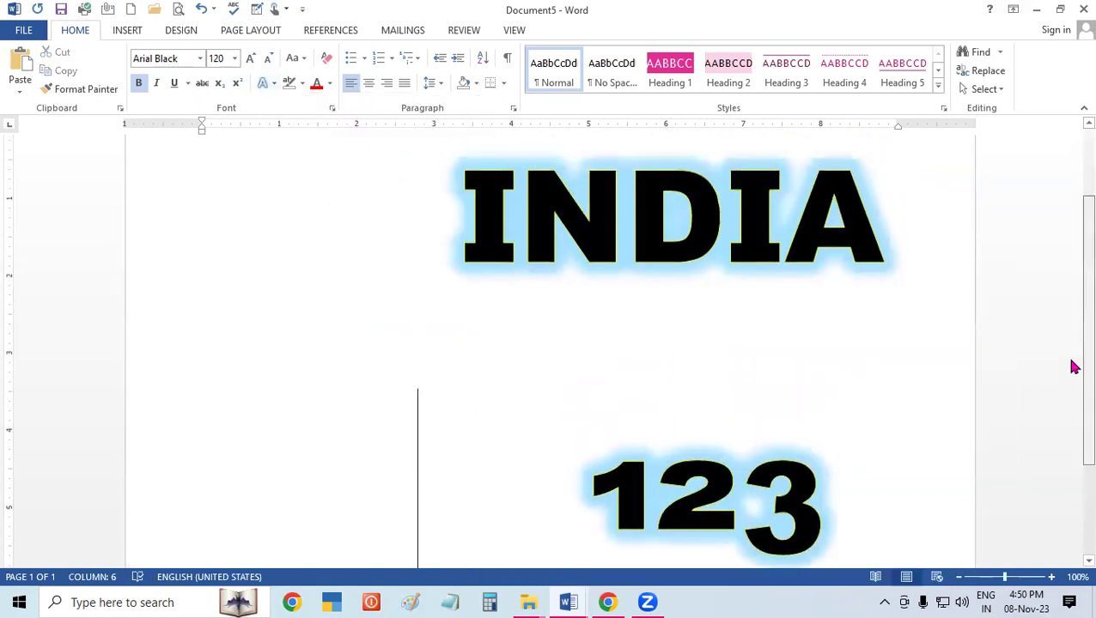
pyautogui.click(352, 331)
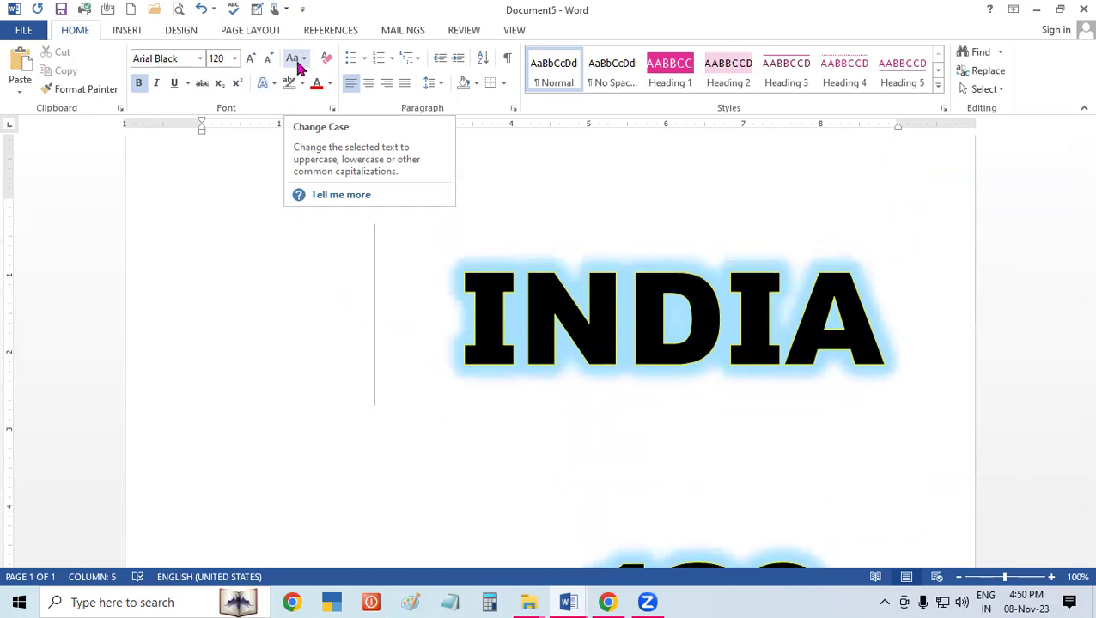
pyautogui.click(639, 391)
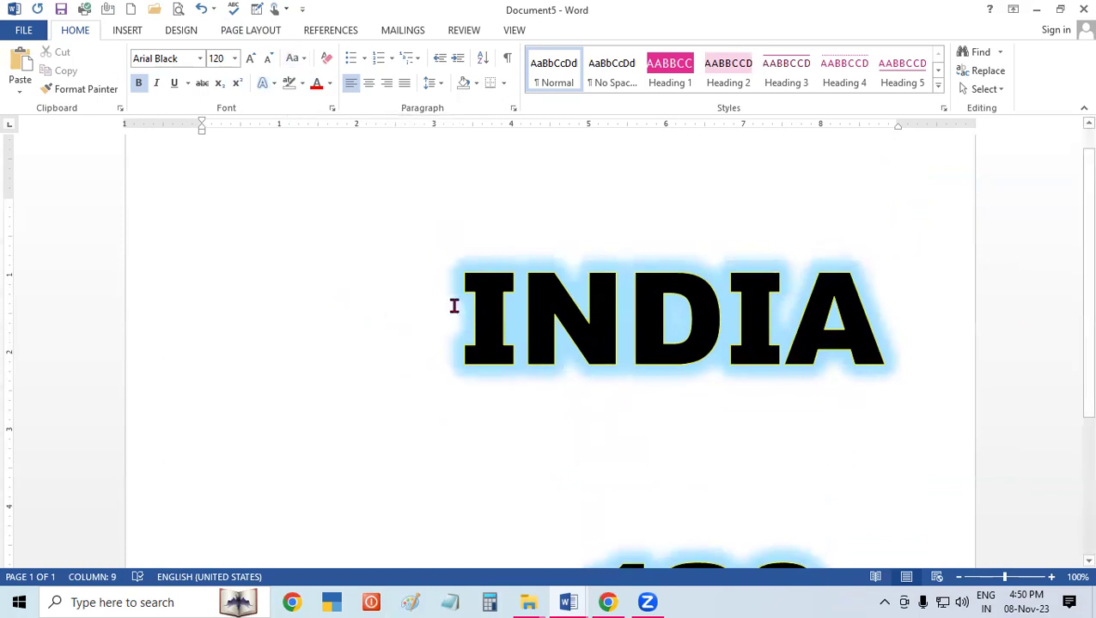
pyautogui.moveTo(454, 307); pyautogui.dragTo(951, 350)
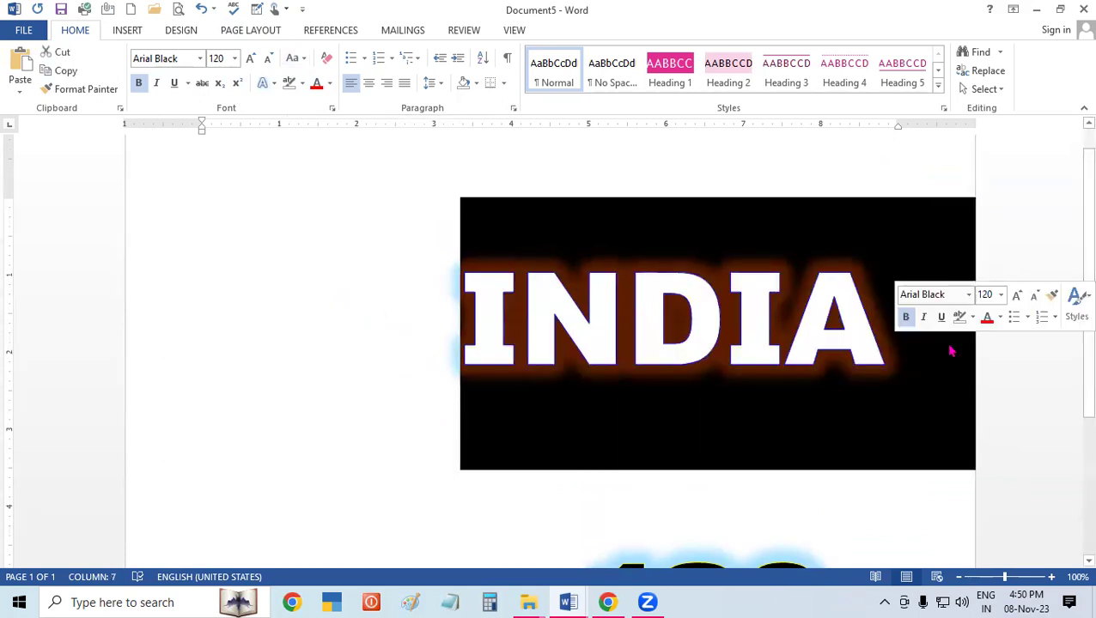
pyautogui.hotkey('shift', 'F3')
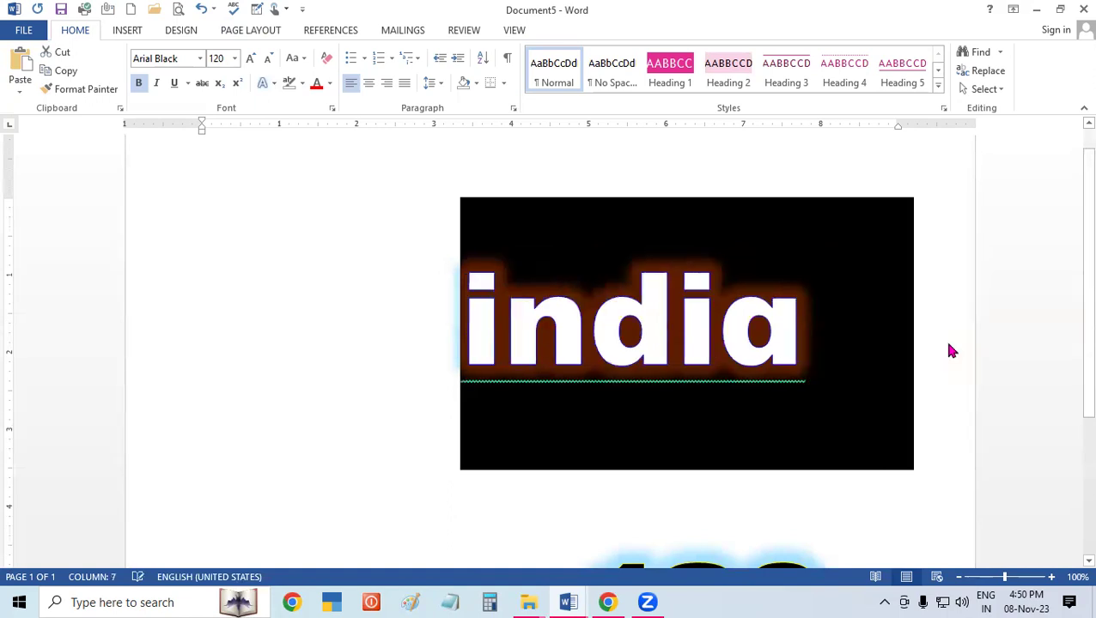
pyautogui.hotkey('shift', 'F3')
pyautogui.hotkey('shift', 'F3')
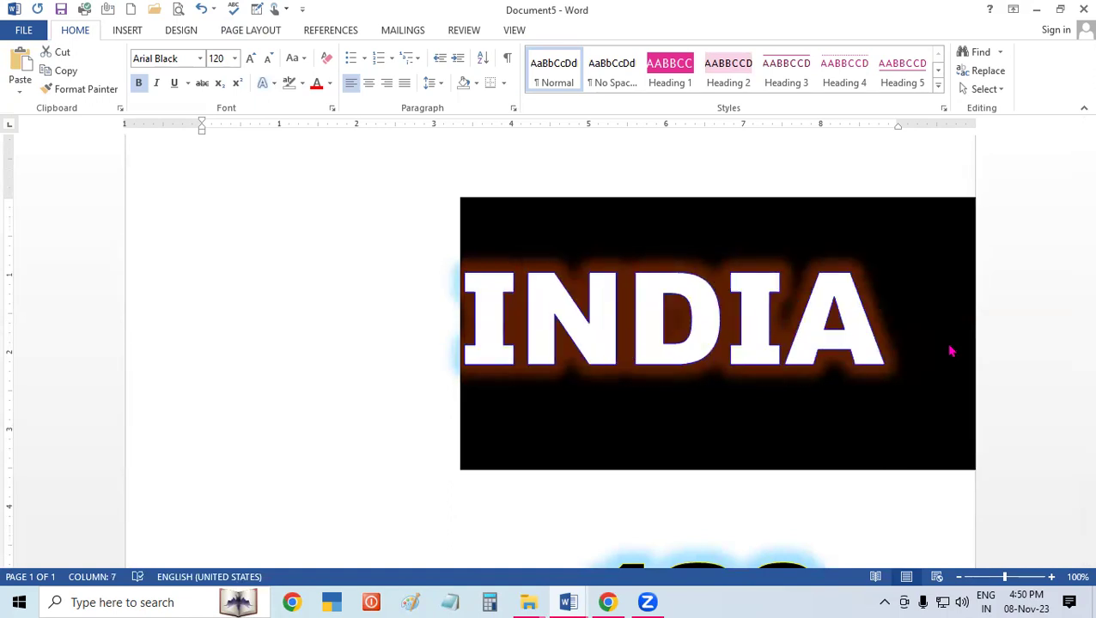
pyautogui.hotkey('shift', 'F3')
pyautogui.hotkey('shift', 'F3')
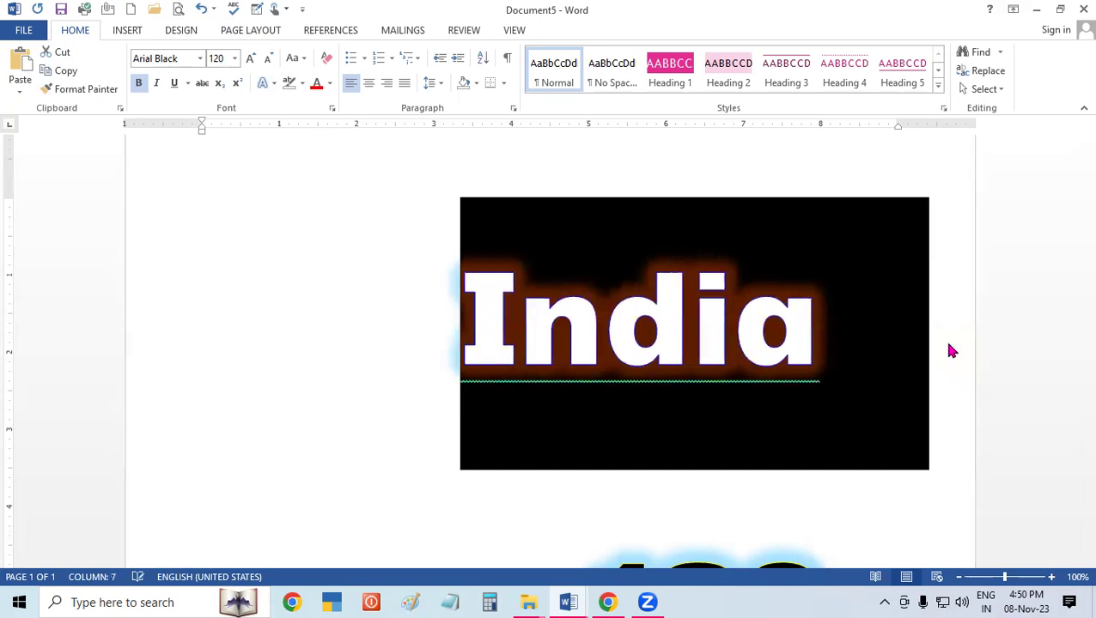
pyautogui.hotkey('shift', 'F3')
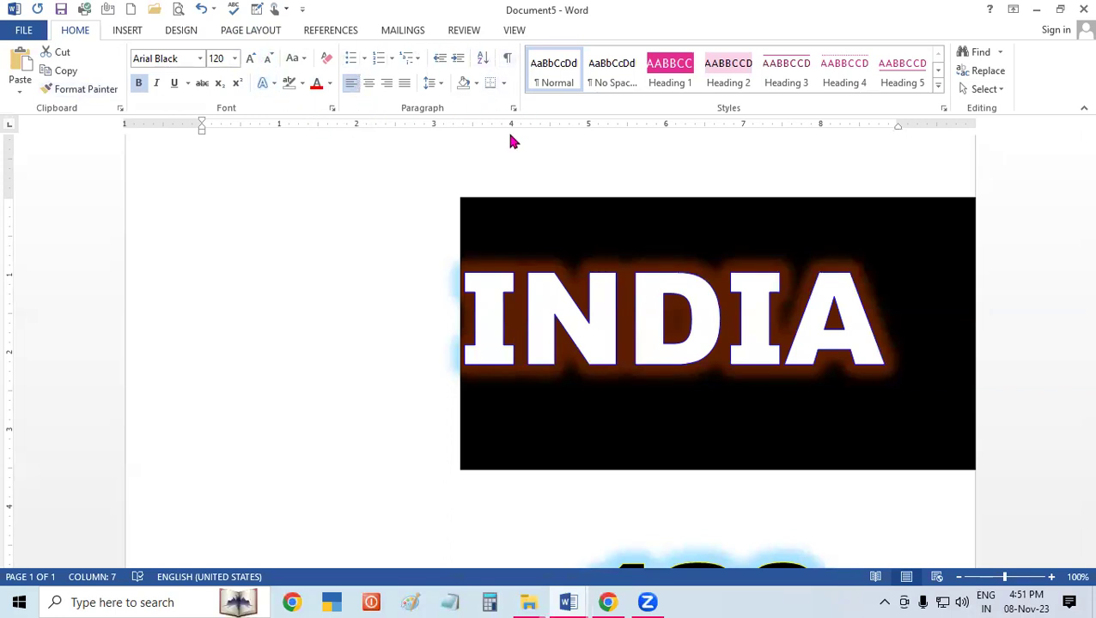
pyautogui.click(365, 59)
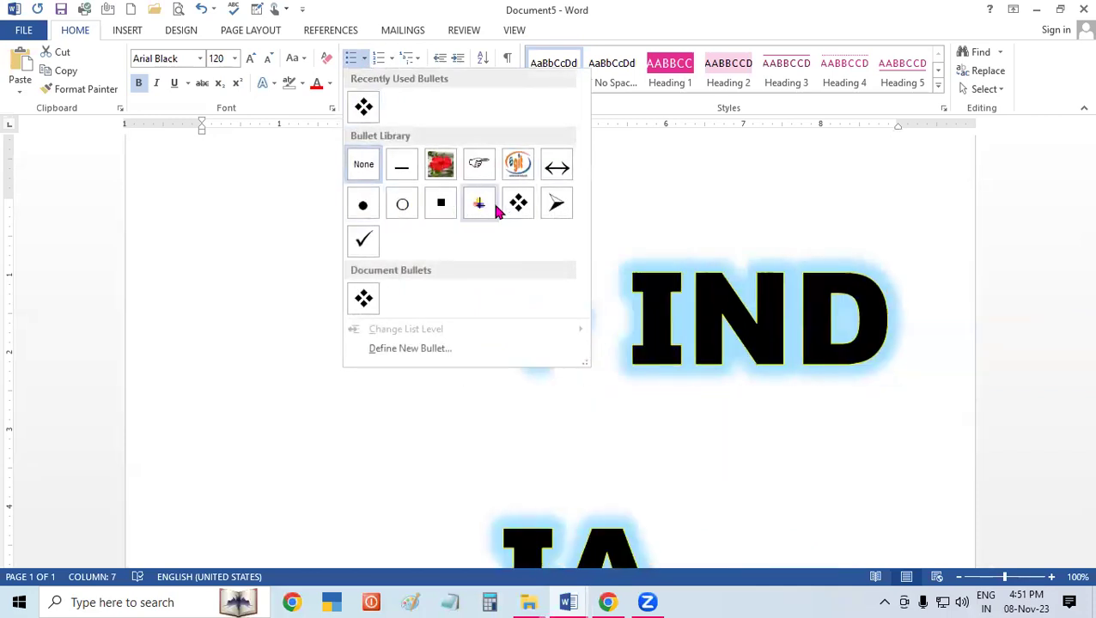
pyautogui.click(220, 240)
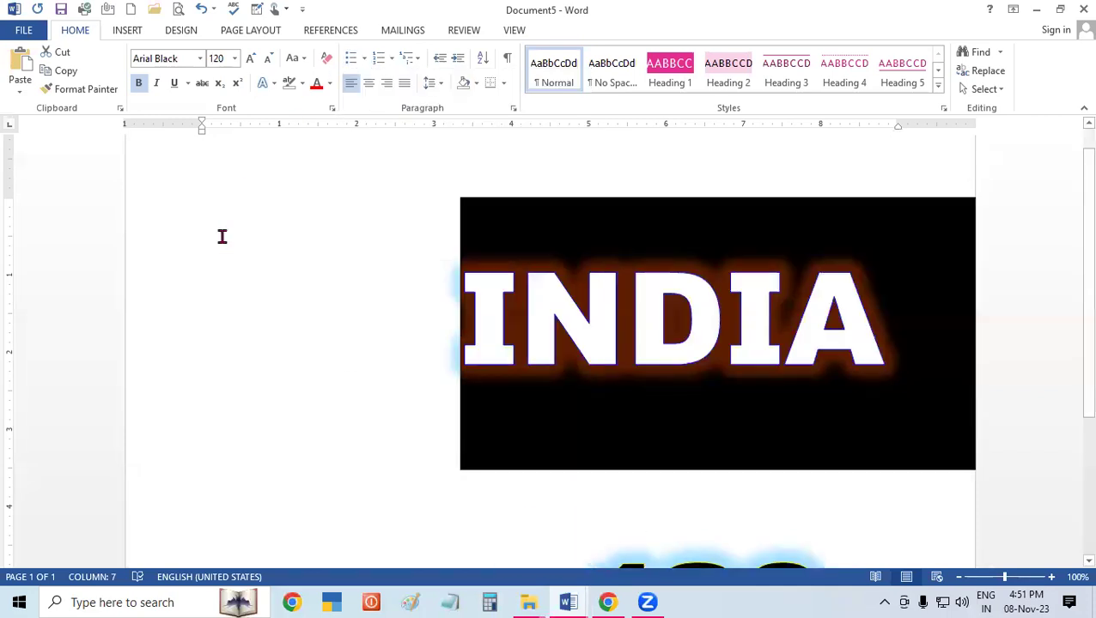